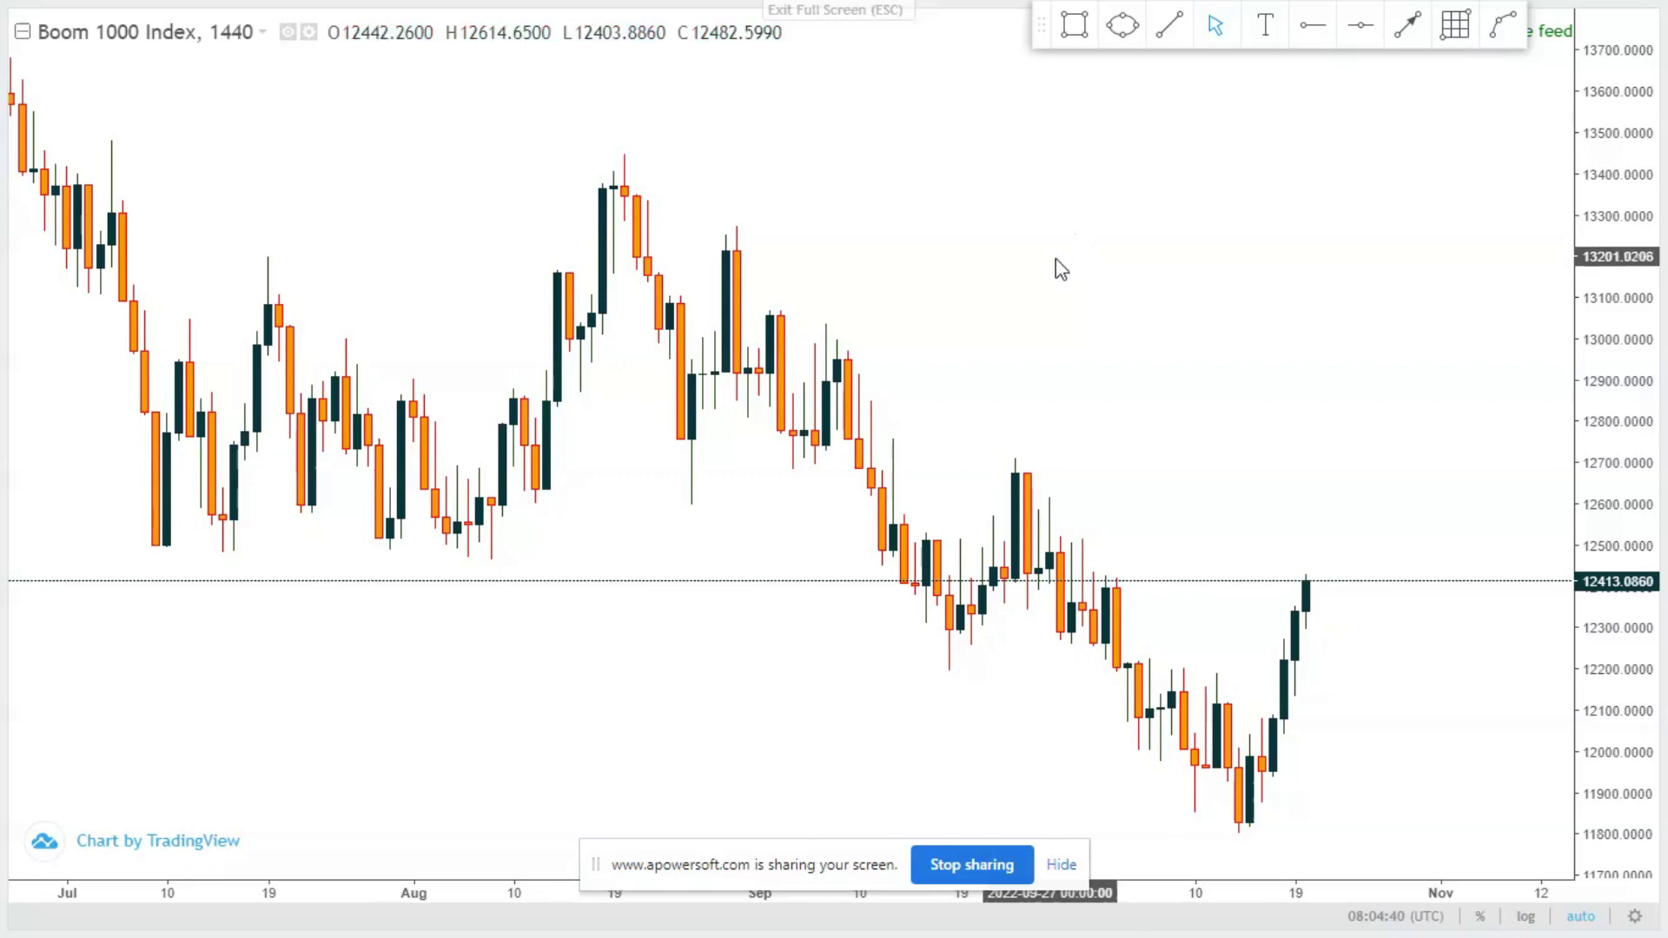
- Draw a horizontal trend line at about 12104 from the late-May low across to the early-October candles
scroll(1053, 260, down, 5)
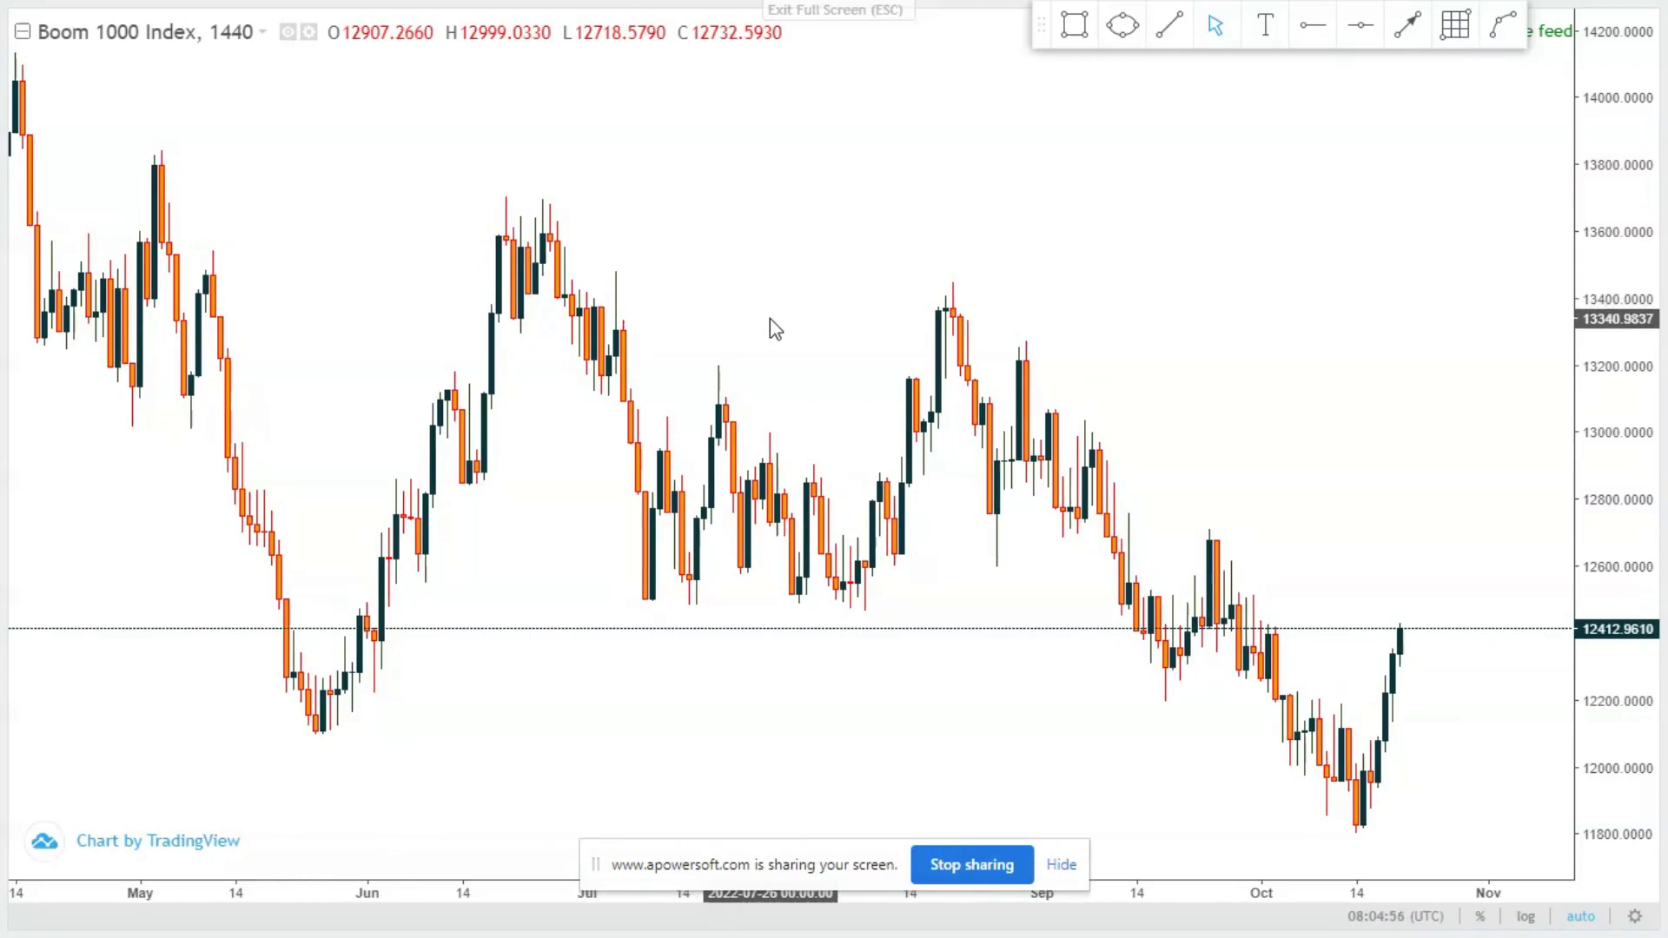
scroll(769, 318, up, 2)
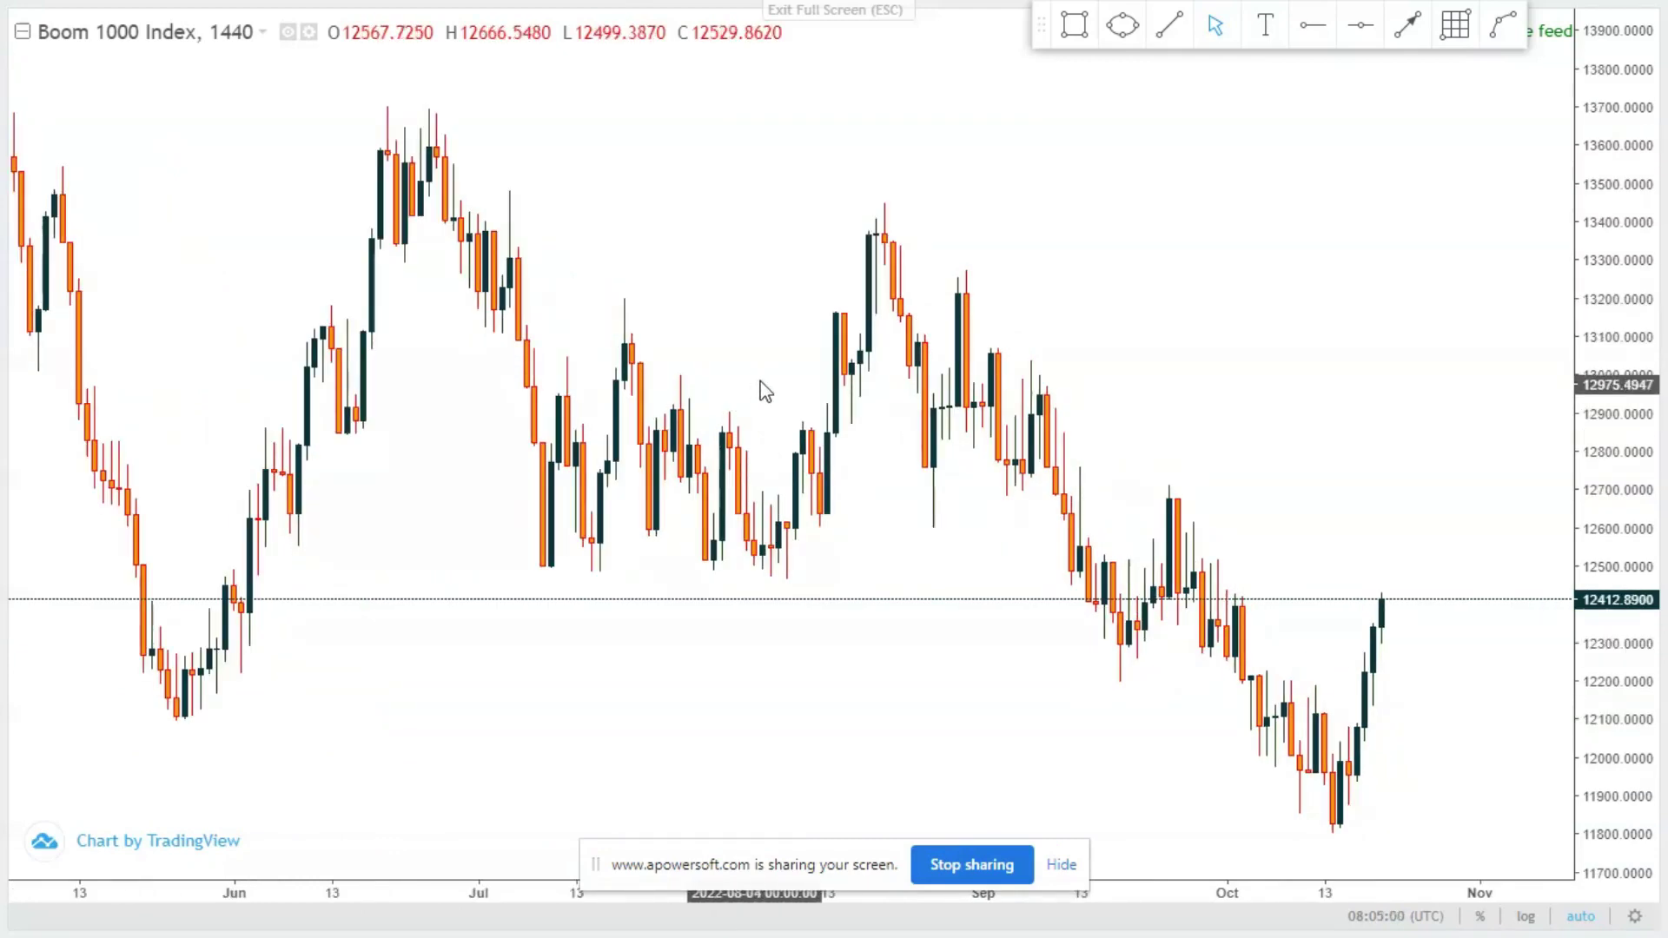
scroll(779, 376, down, 2)
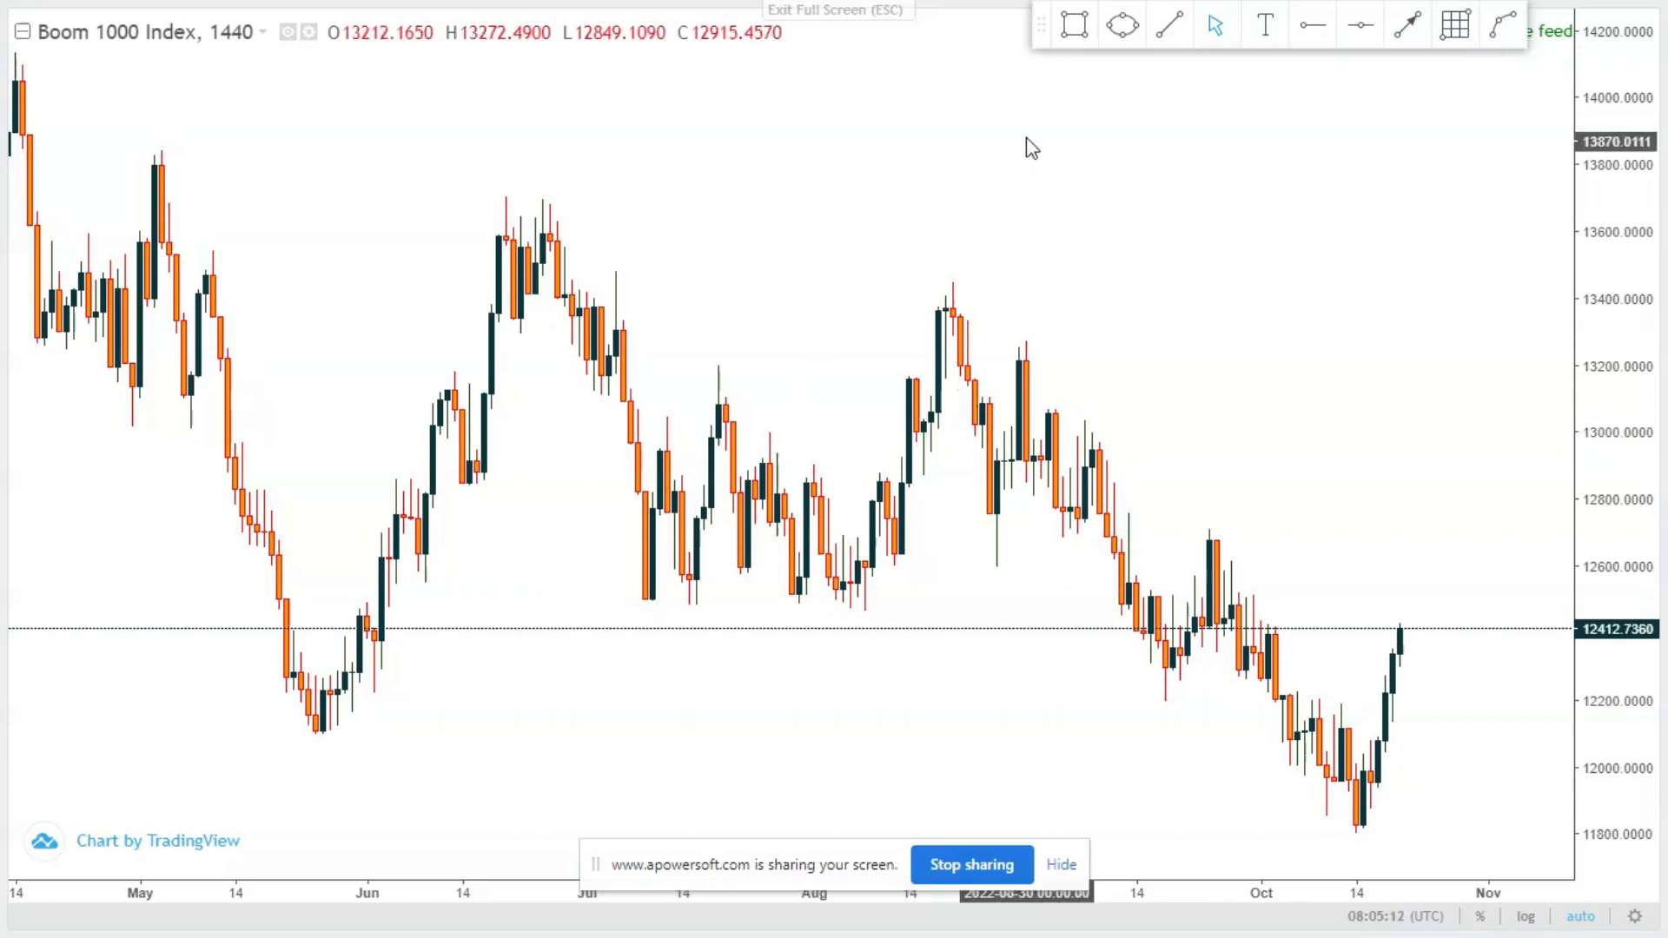
click(1169, 28)
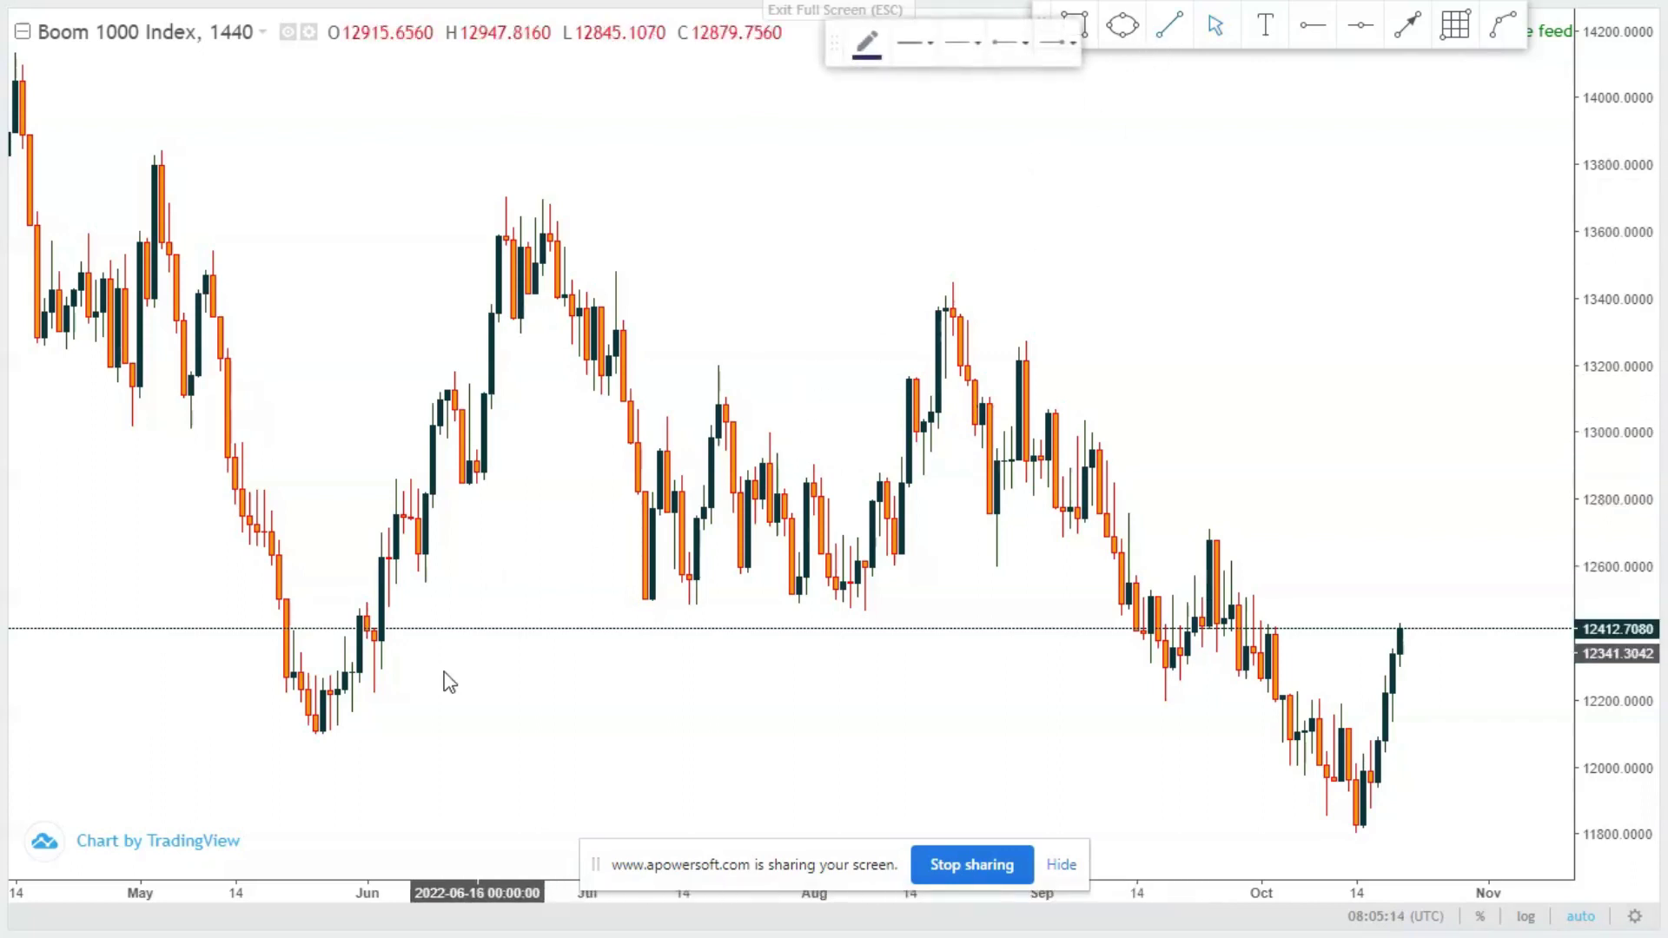
click(311, 734)
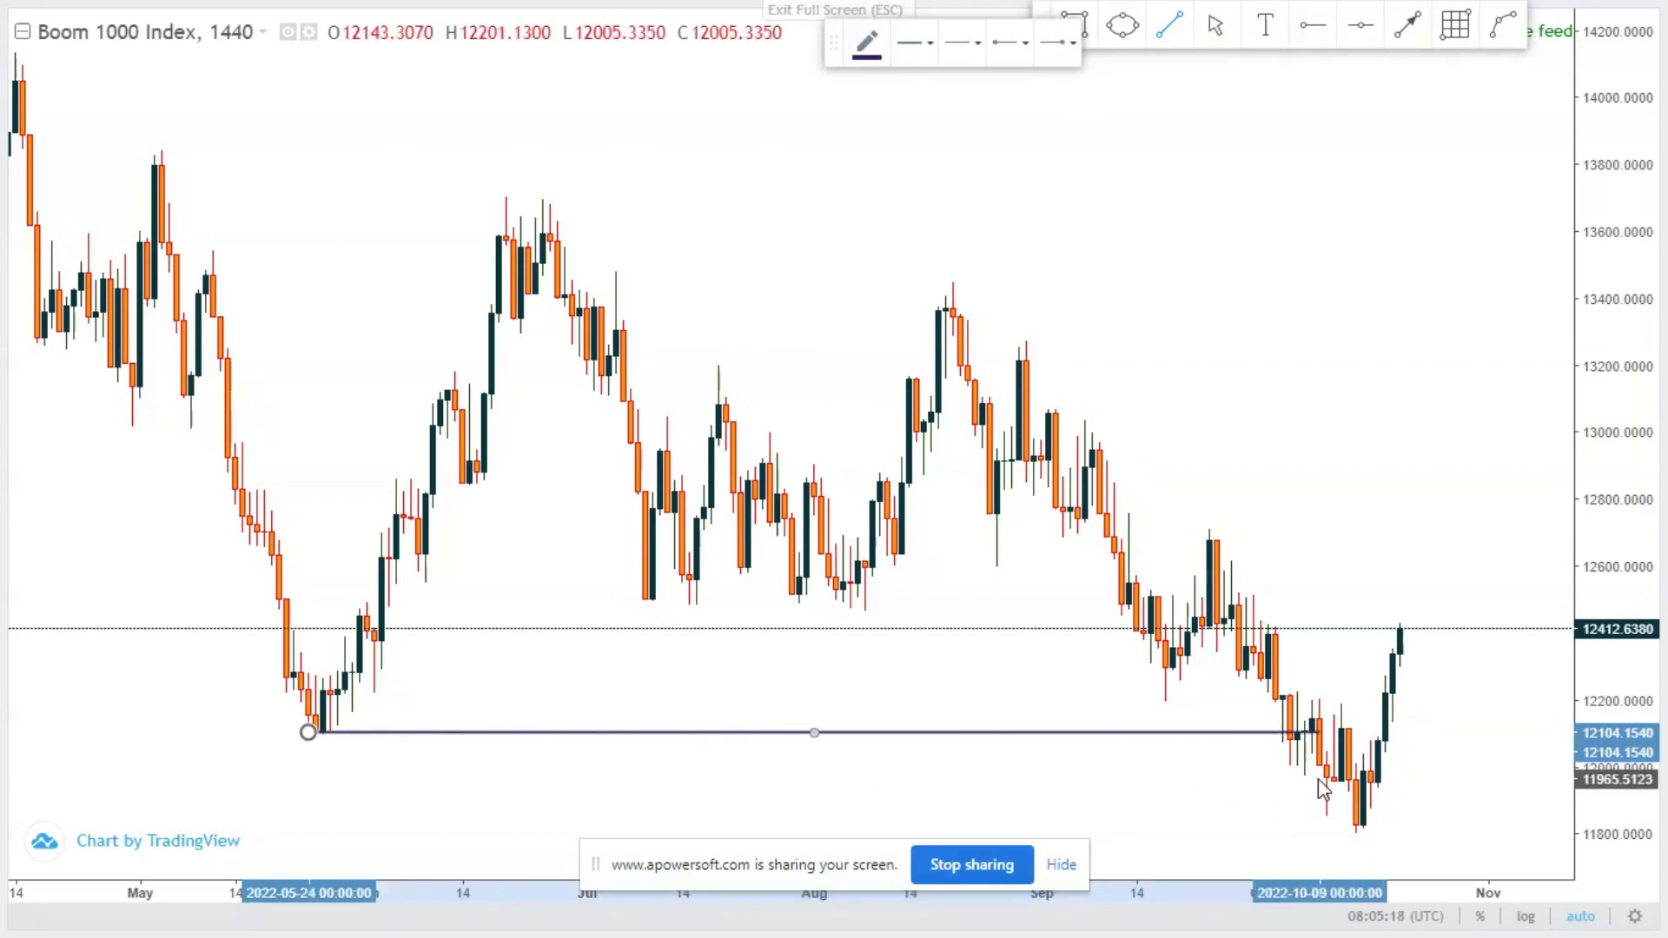
click(1287, 776)
click(1290, 469)
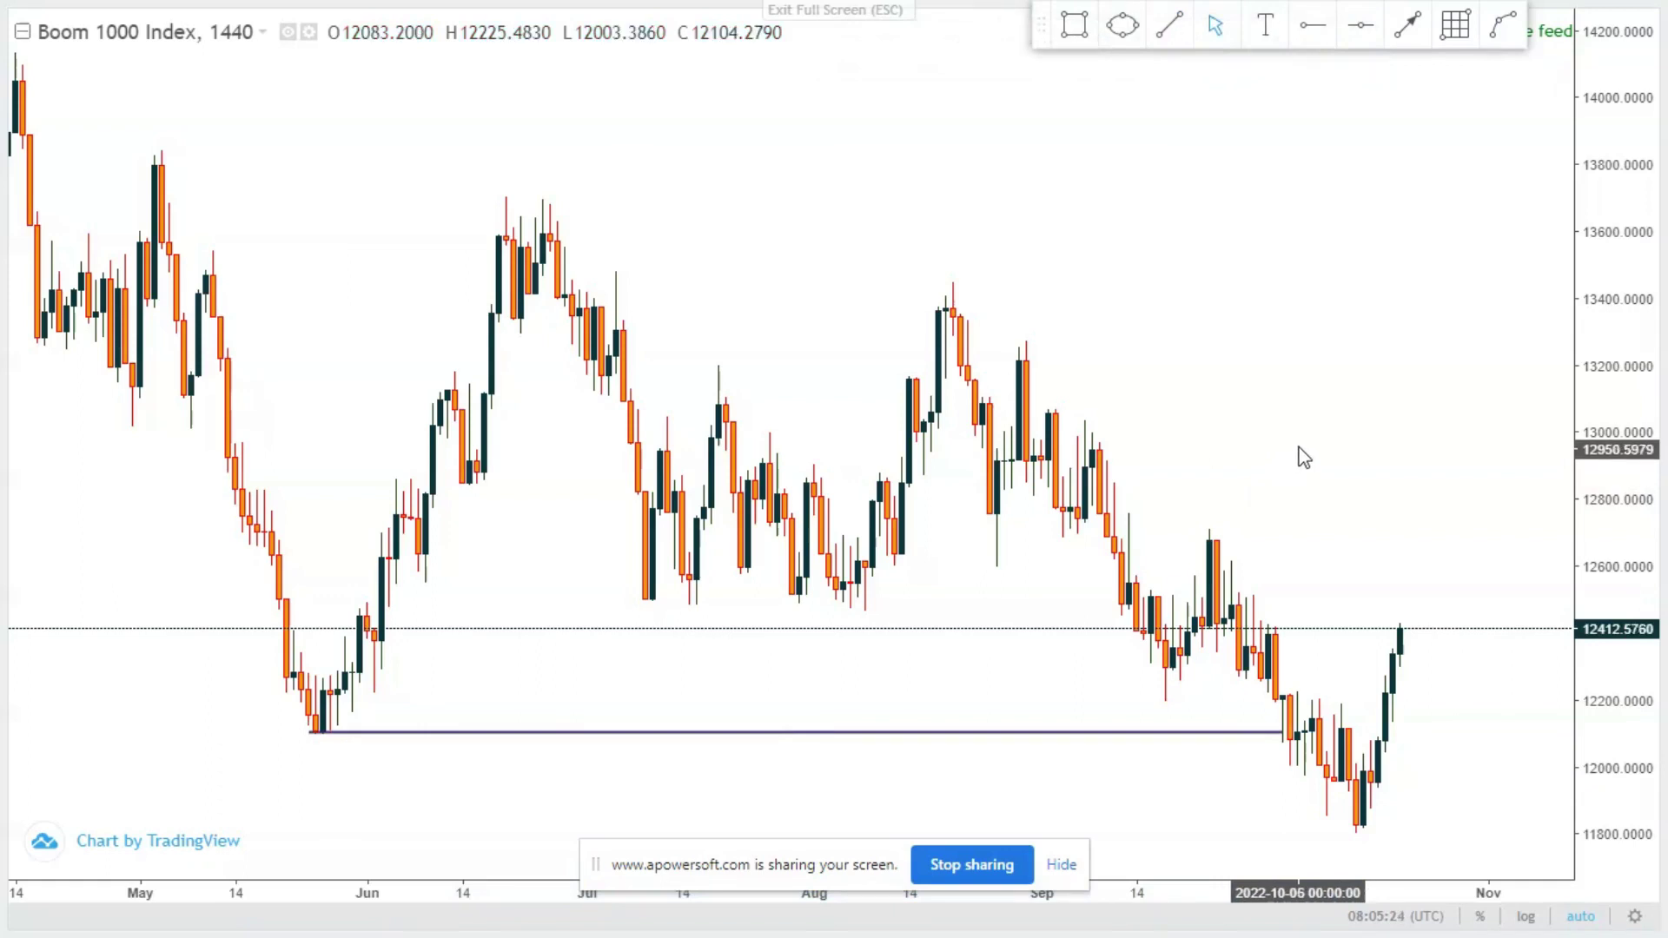
- Draw a short horizontal trend line at about 13173 from the mid-July high to the mid-August bullish candle
scroll(1314, 434, up, 1)
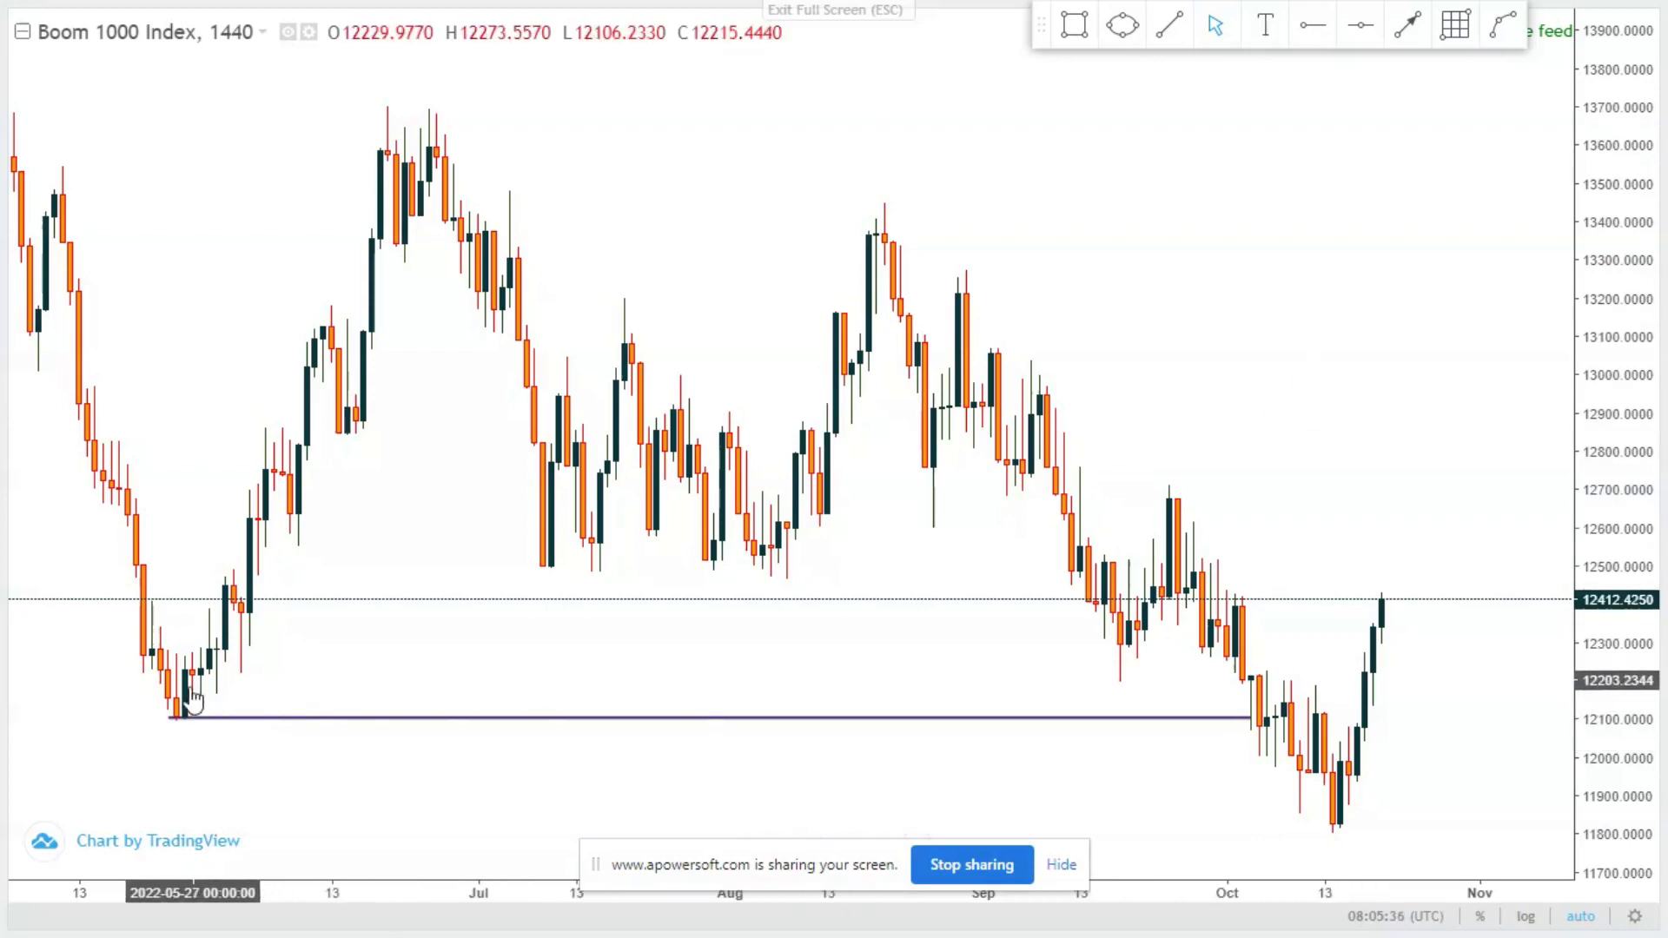
drag(246, 657, 312, 659)
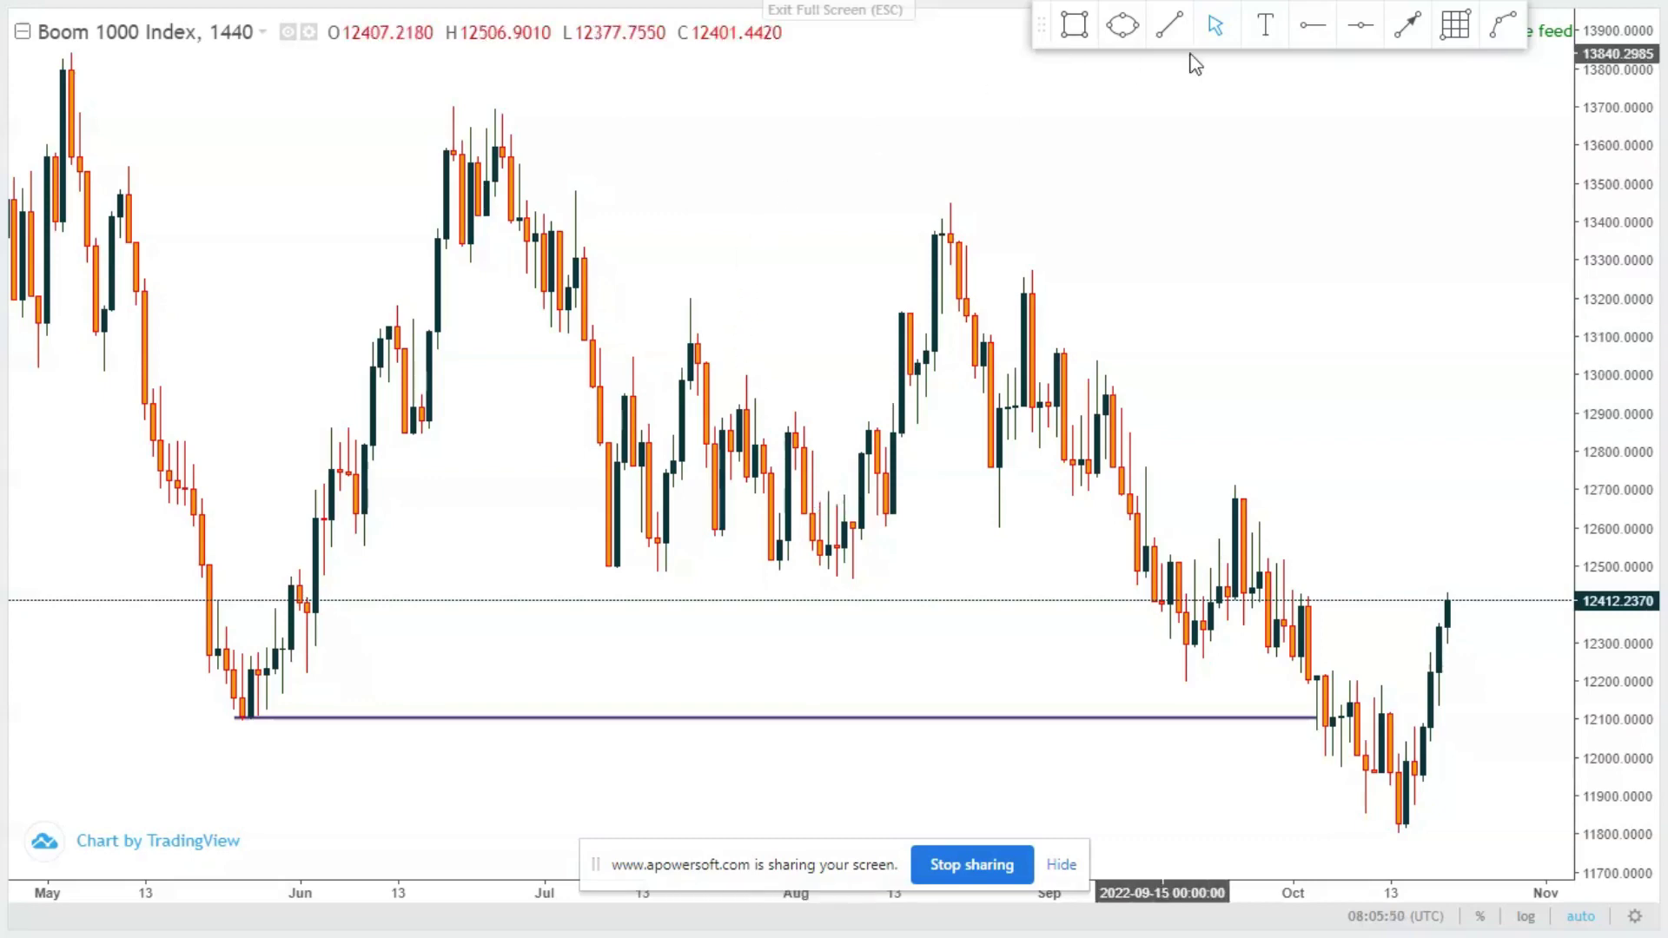
click(1169, 25)
click(674, 310)
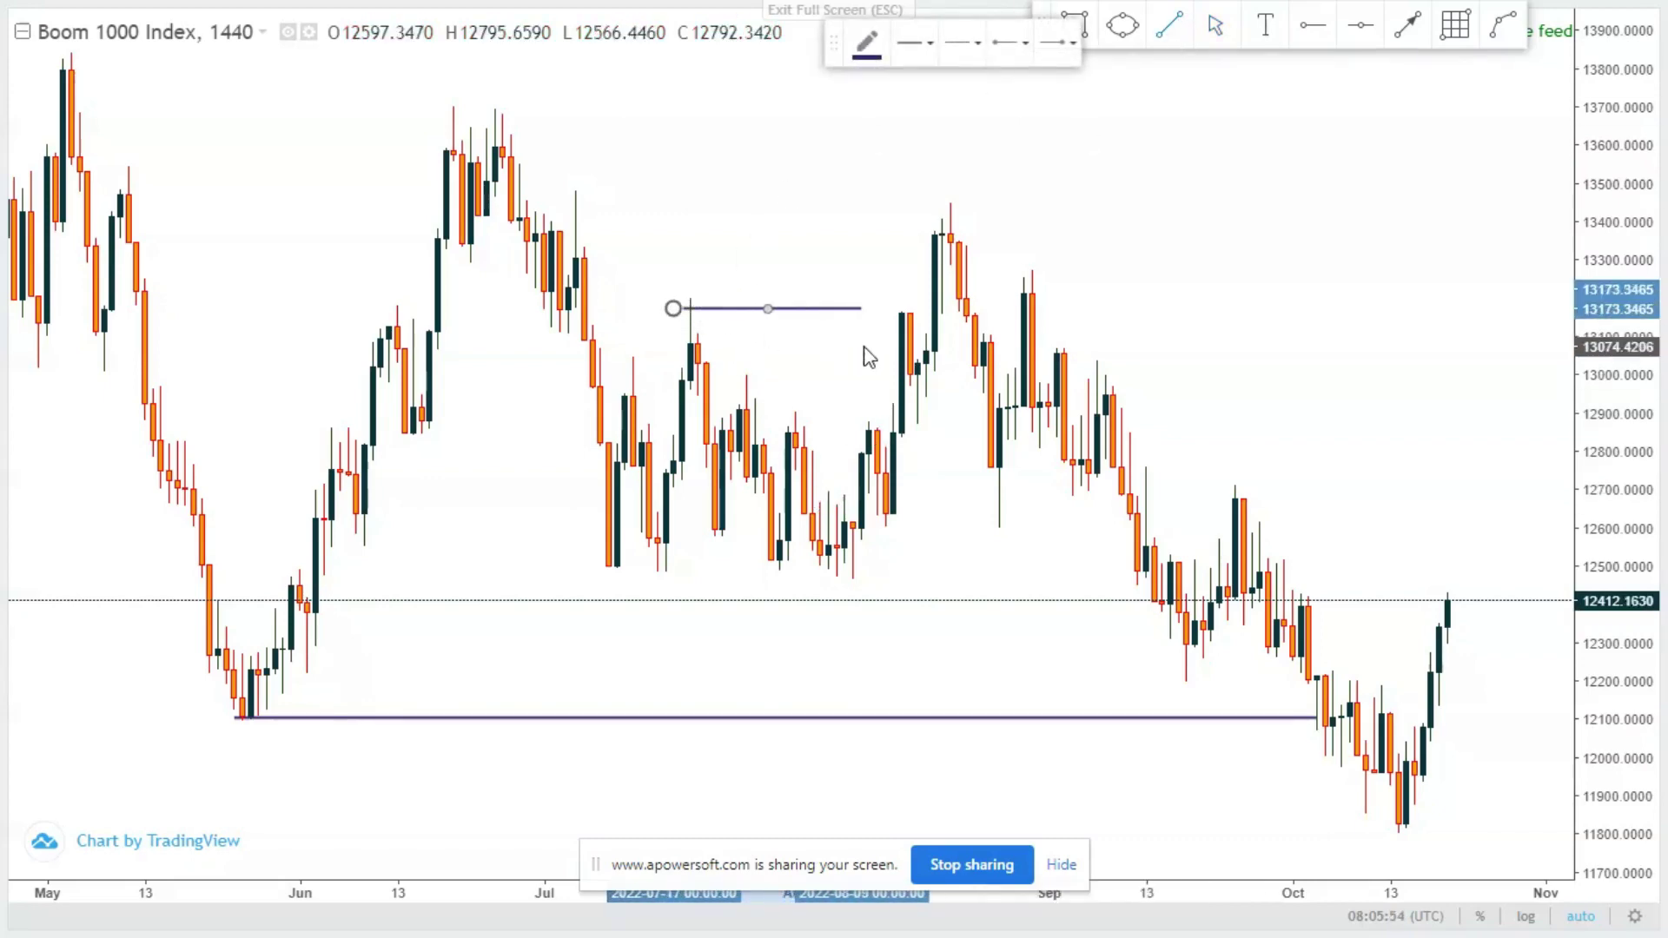
click(910, 309)
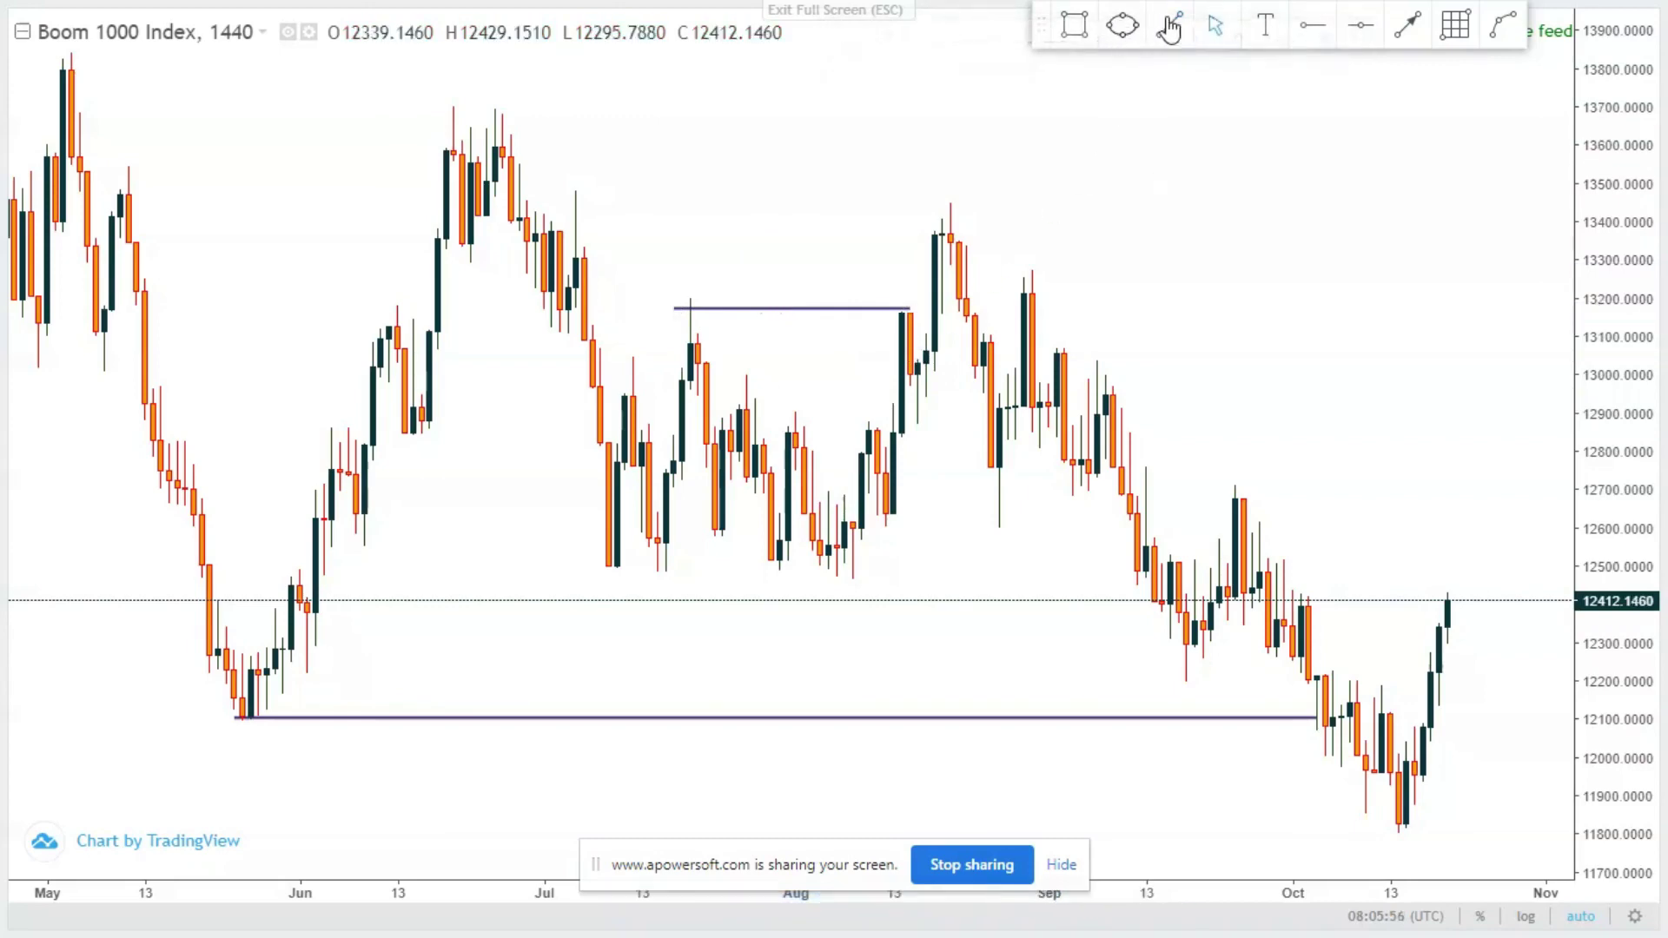
- Draw an arrow from the mid-August high near 13362 down to the mid-October low near 11910
click(1410, 35)
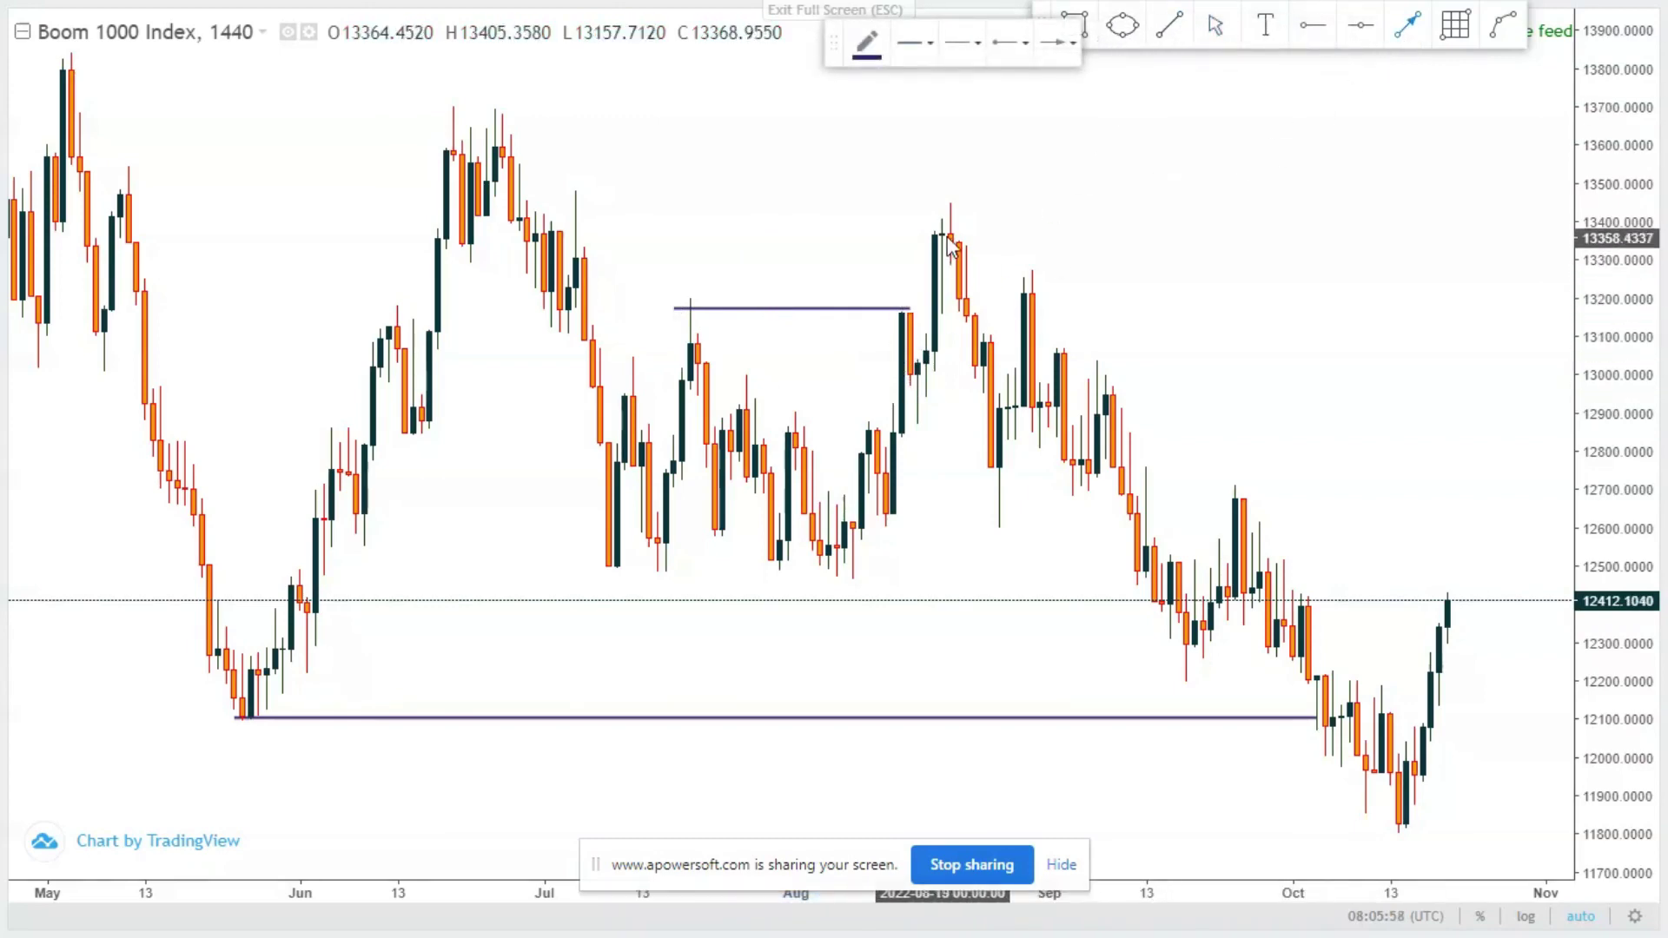
drag(942, 236, 1422, 673)
drag(1437, 751, 1422, 792)
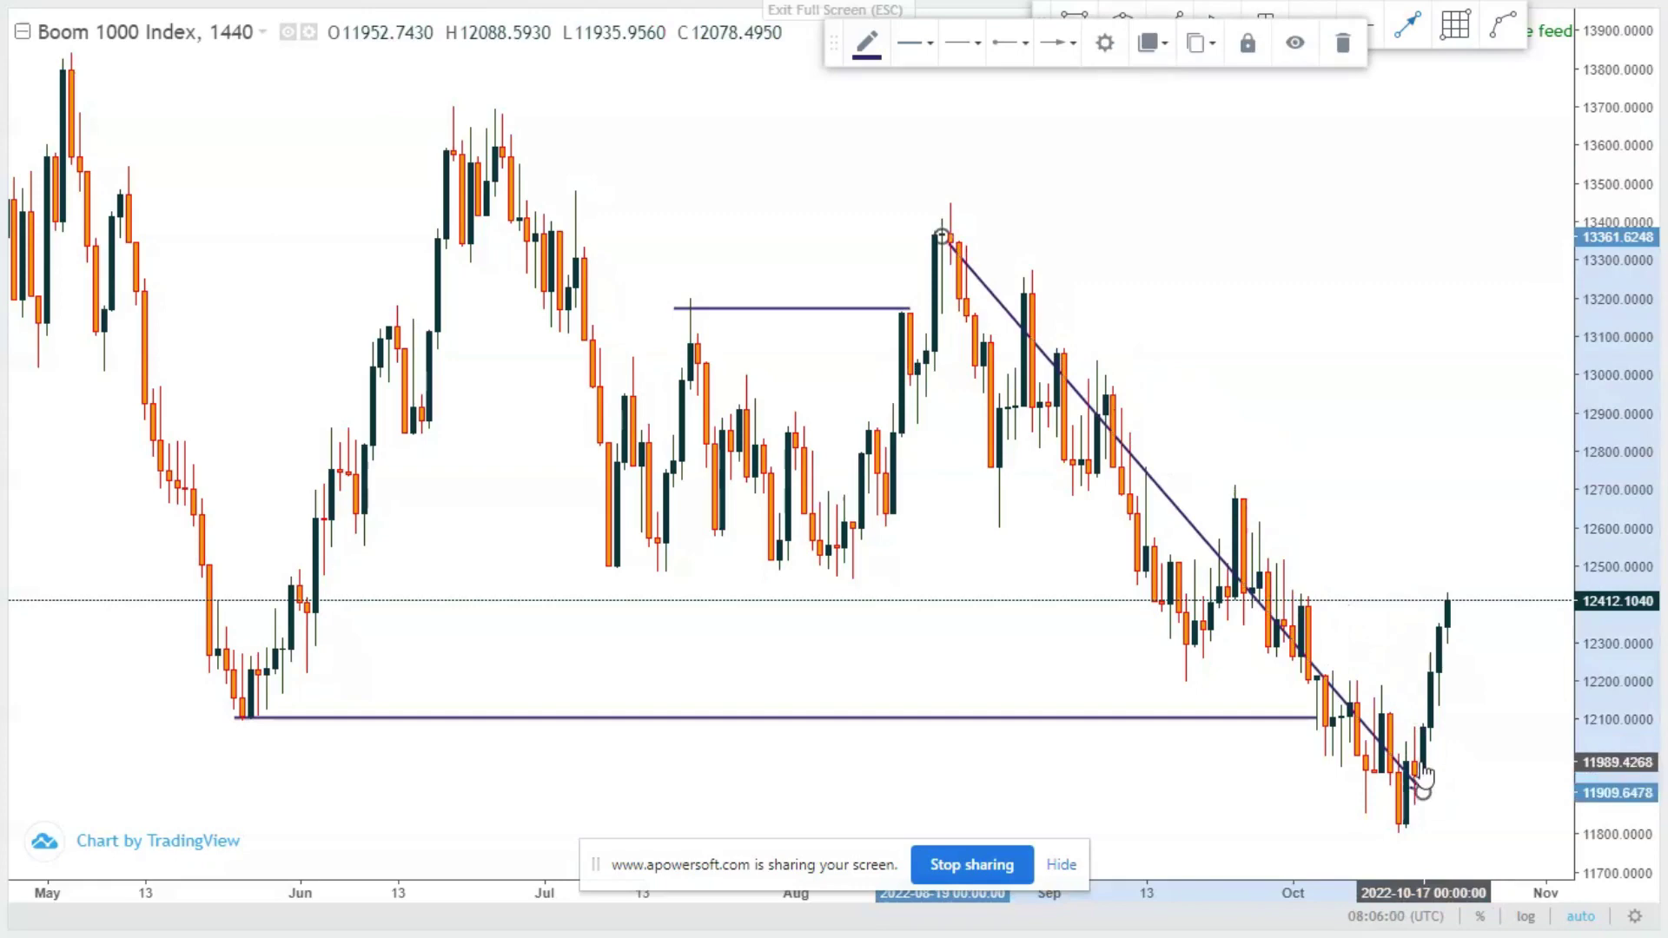
- Delete the downward arrow and the short horizontal line at the mid-July high
click(1342, 43)
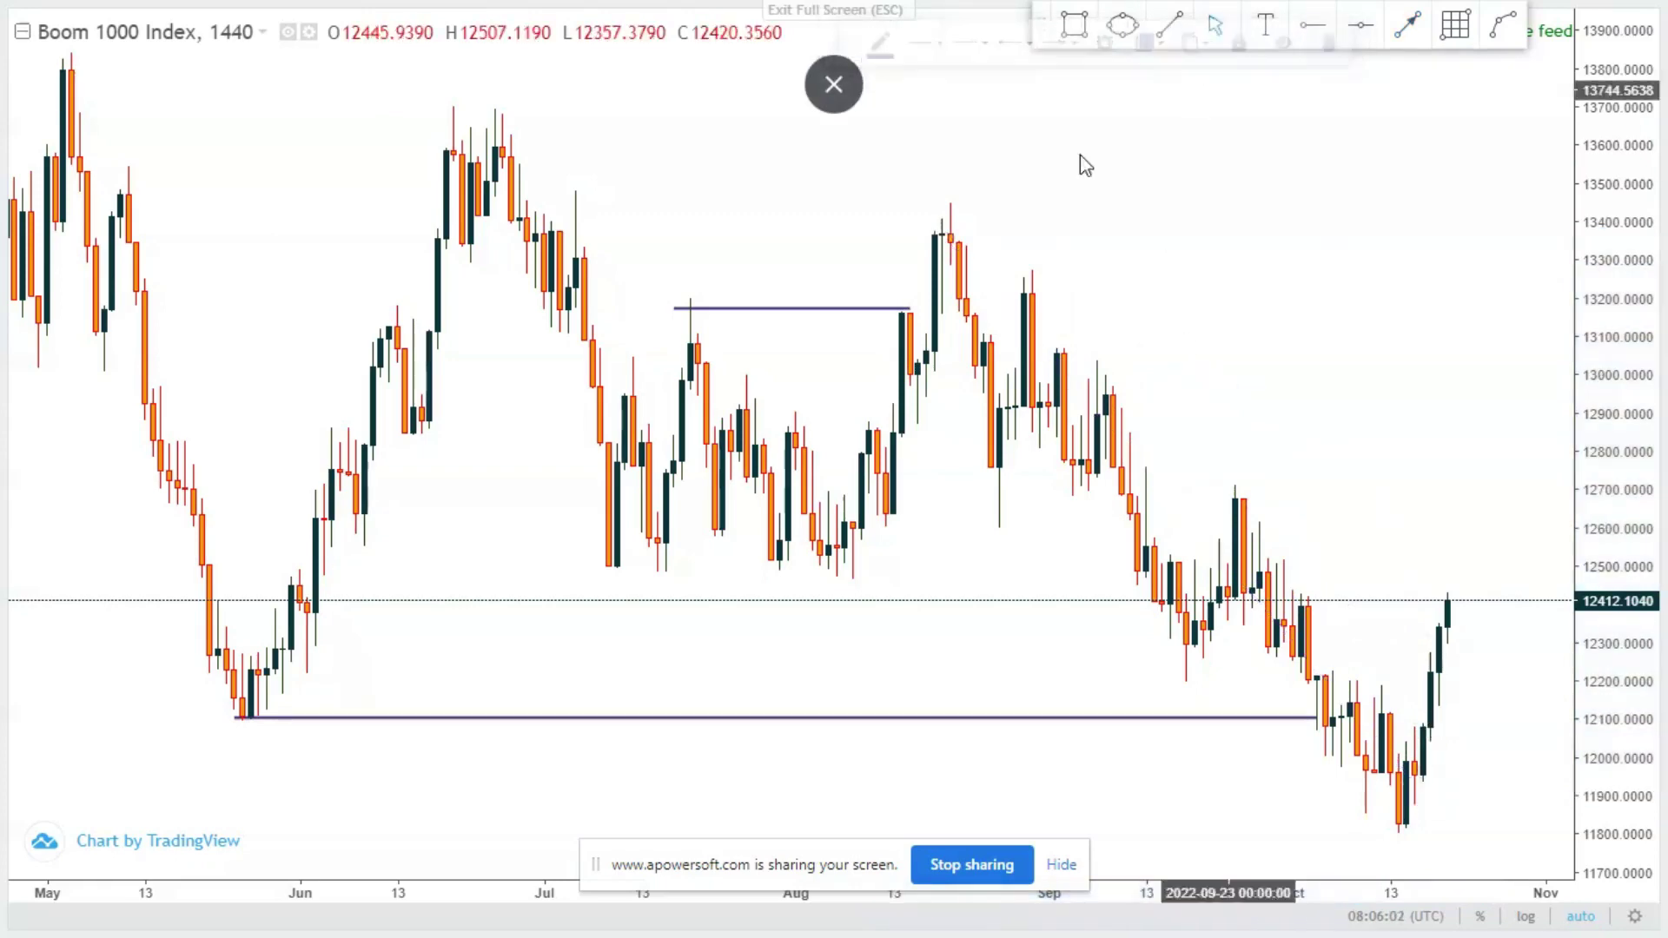
click(842, 310)
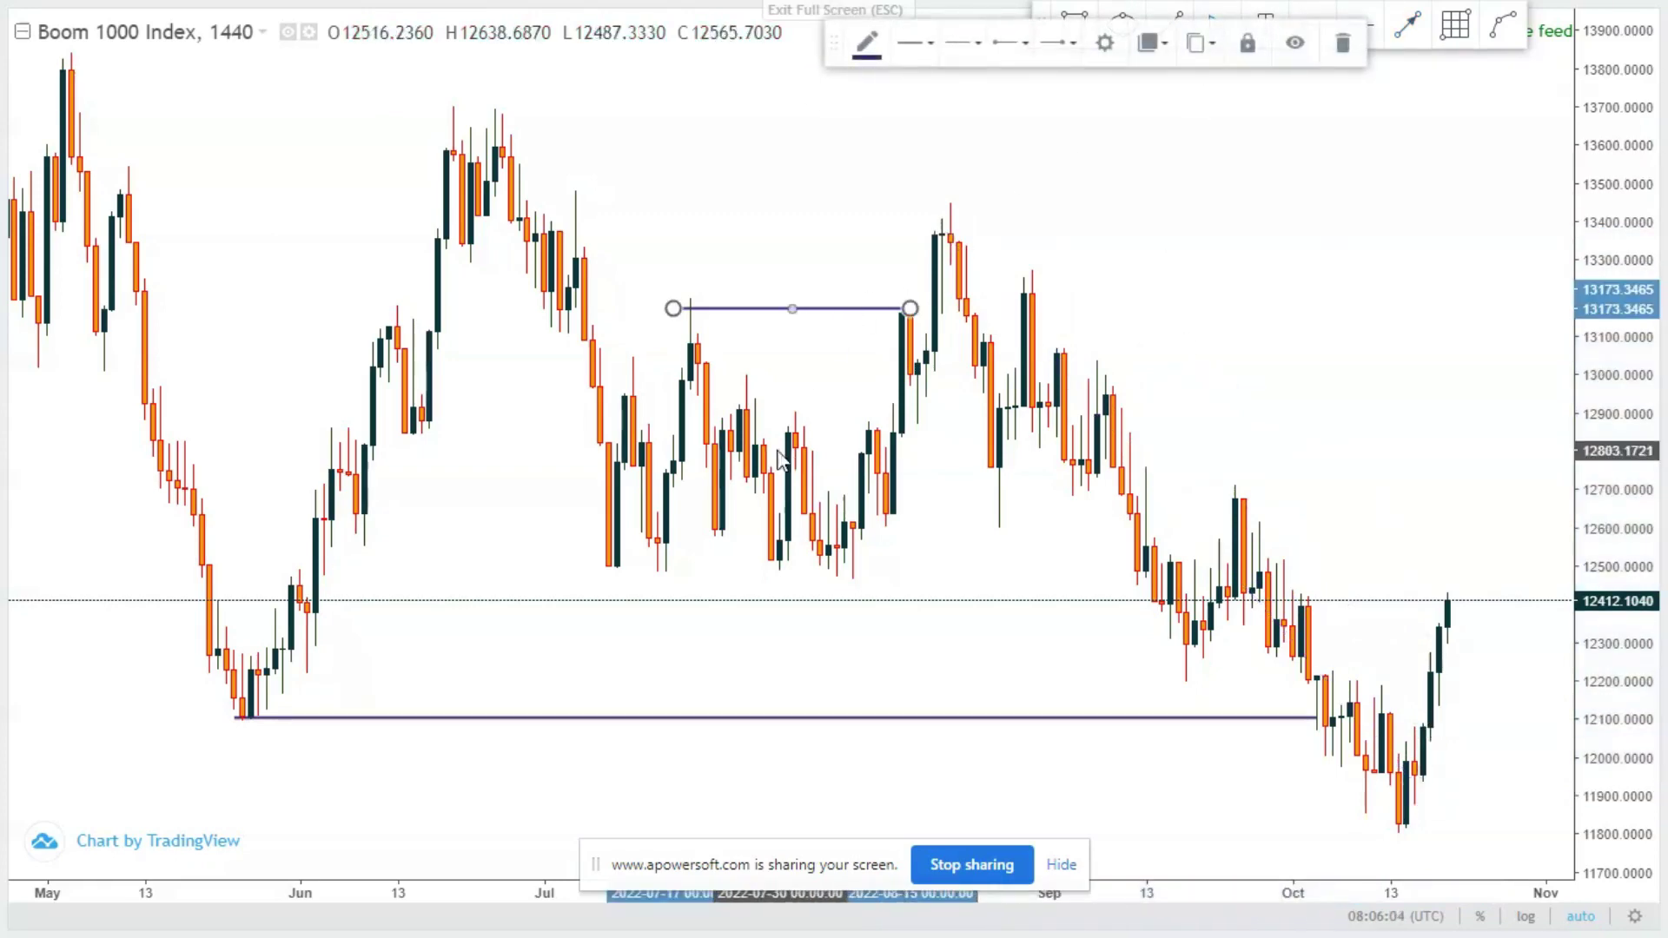
click(1340, 45)
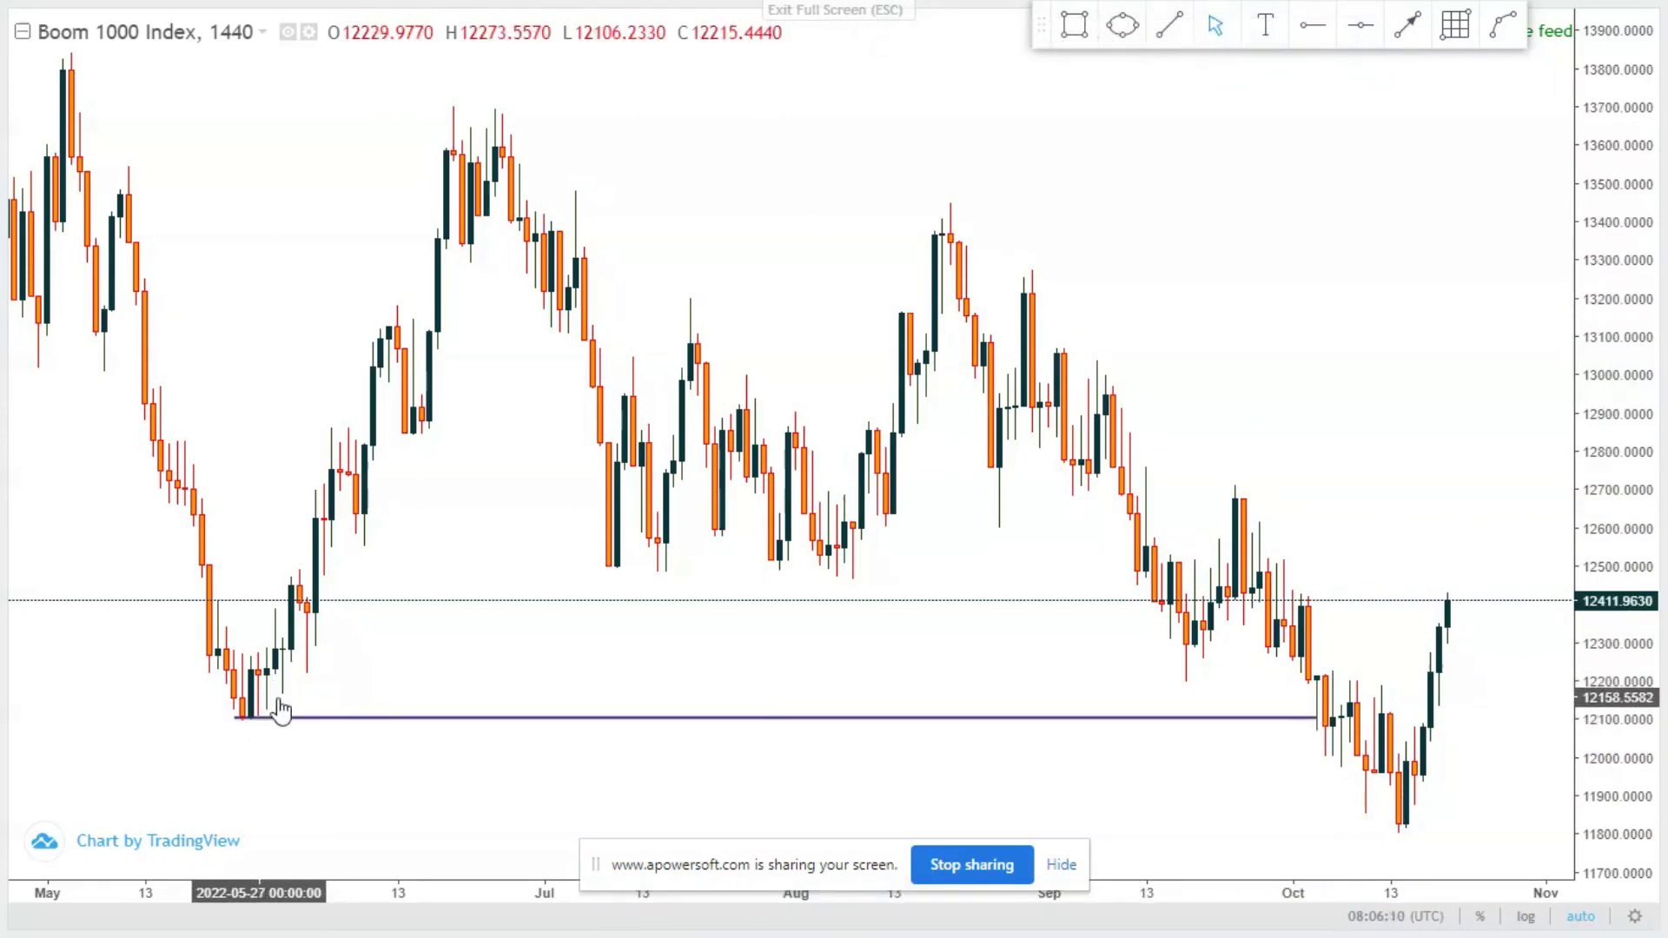
- Examine the daily price action from the late-May low along the support line to the break below it in October
drag(728, 634, 290, 659)
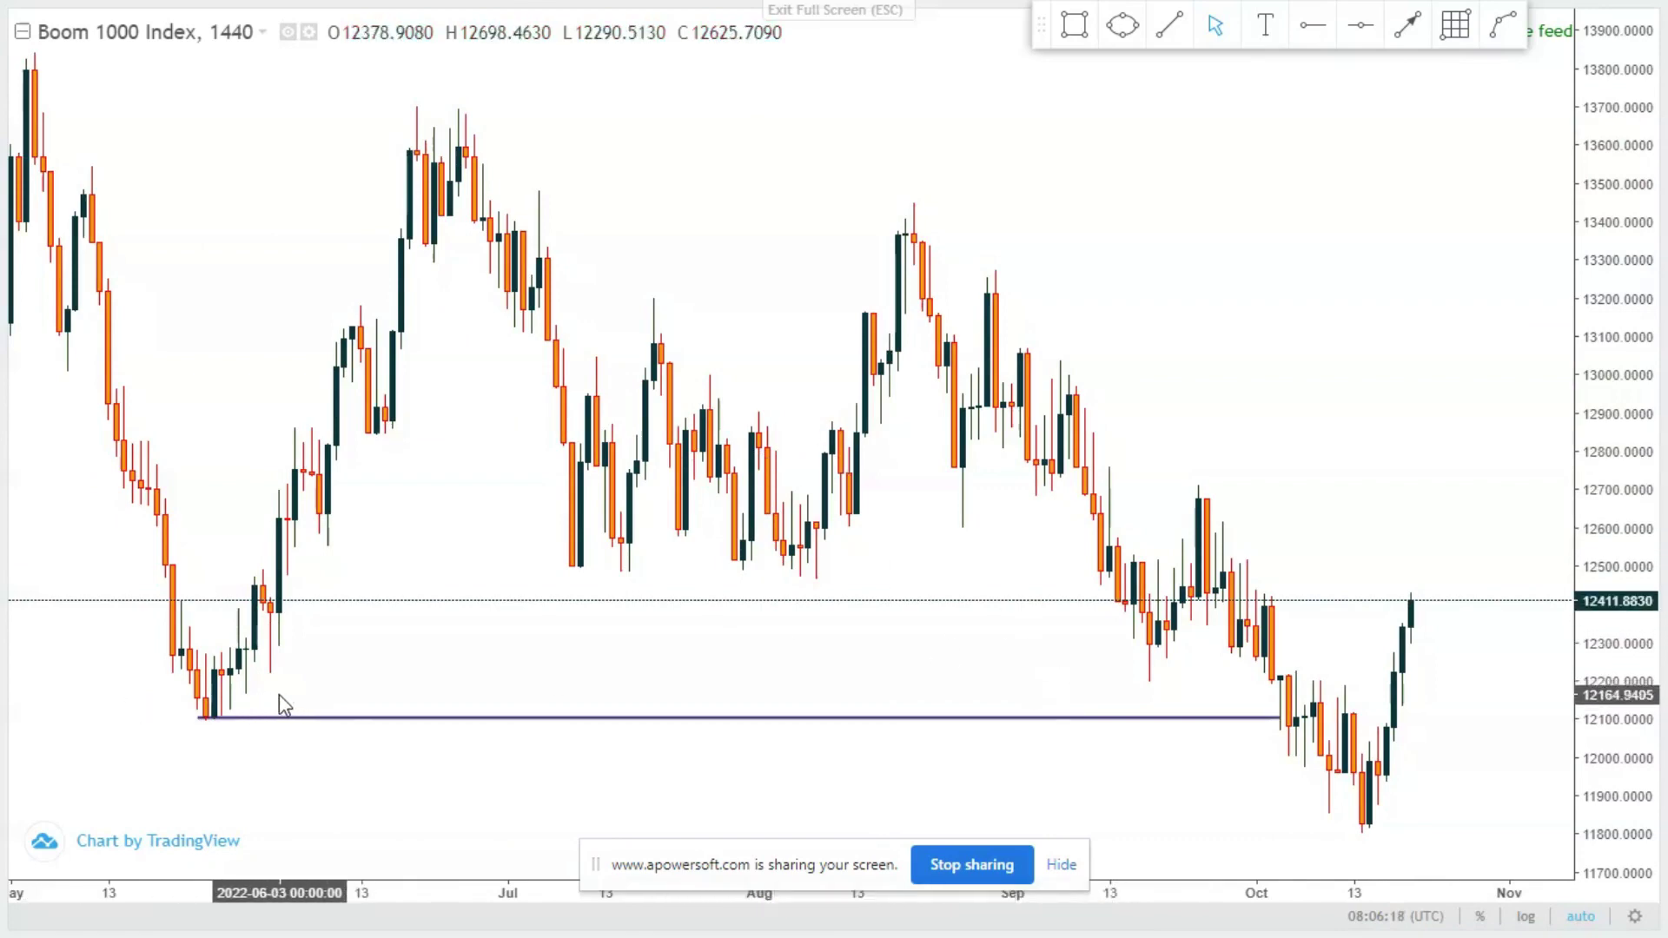
drag(724, 636, 663, 655)
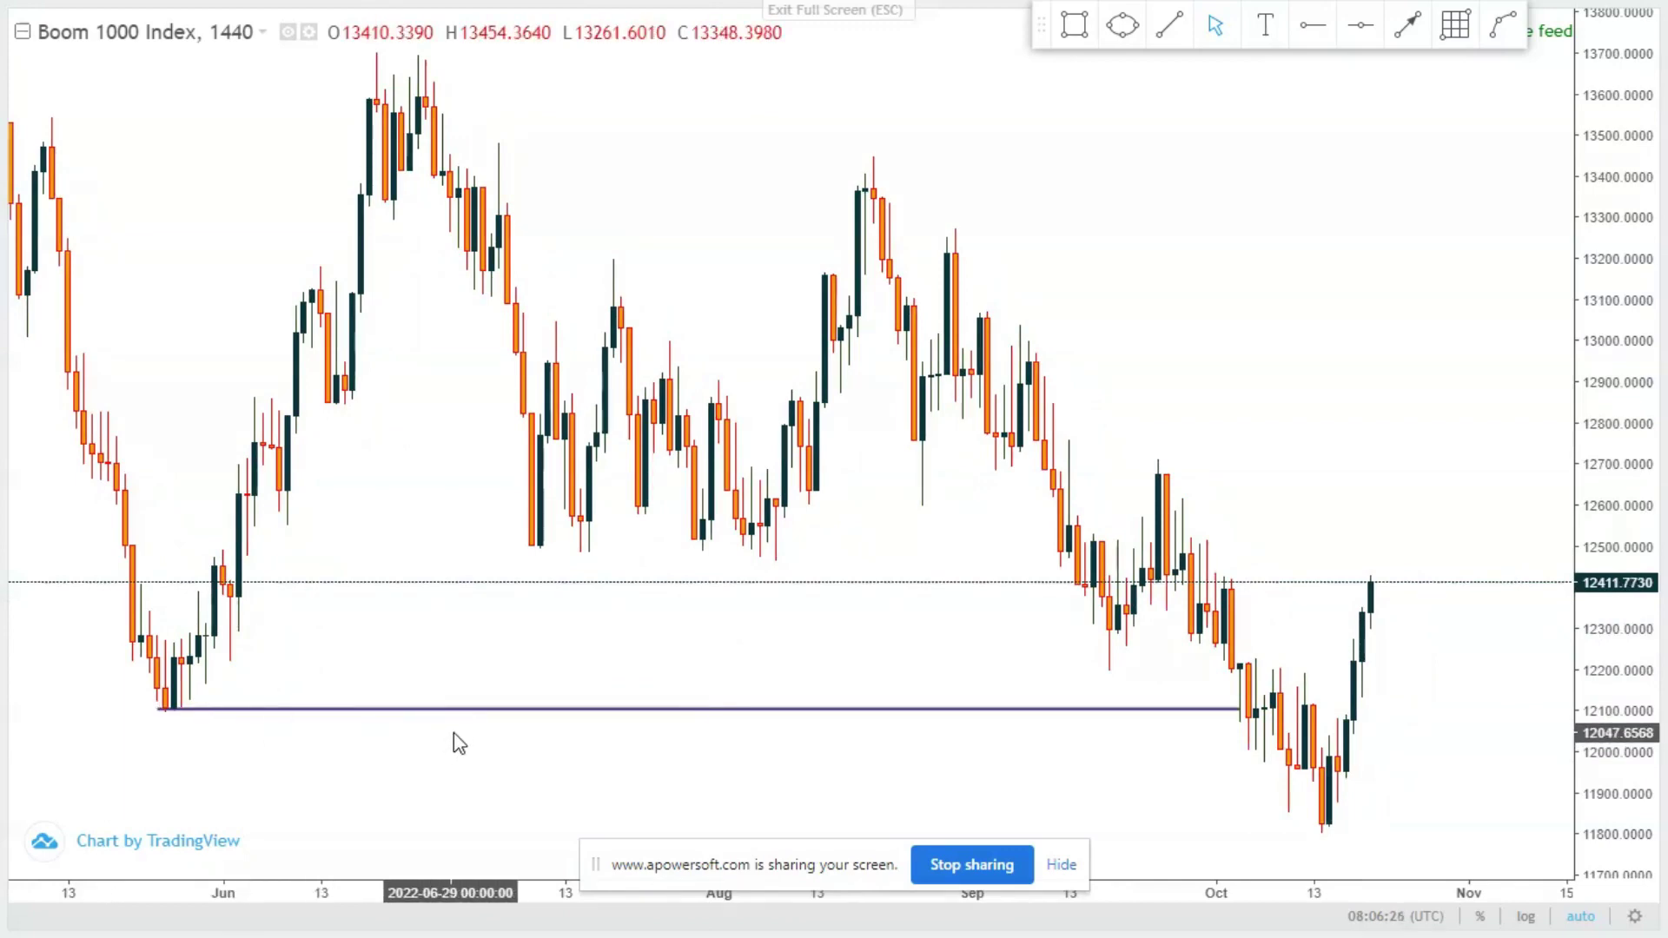
scroll(774, 655, up, 1)
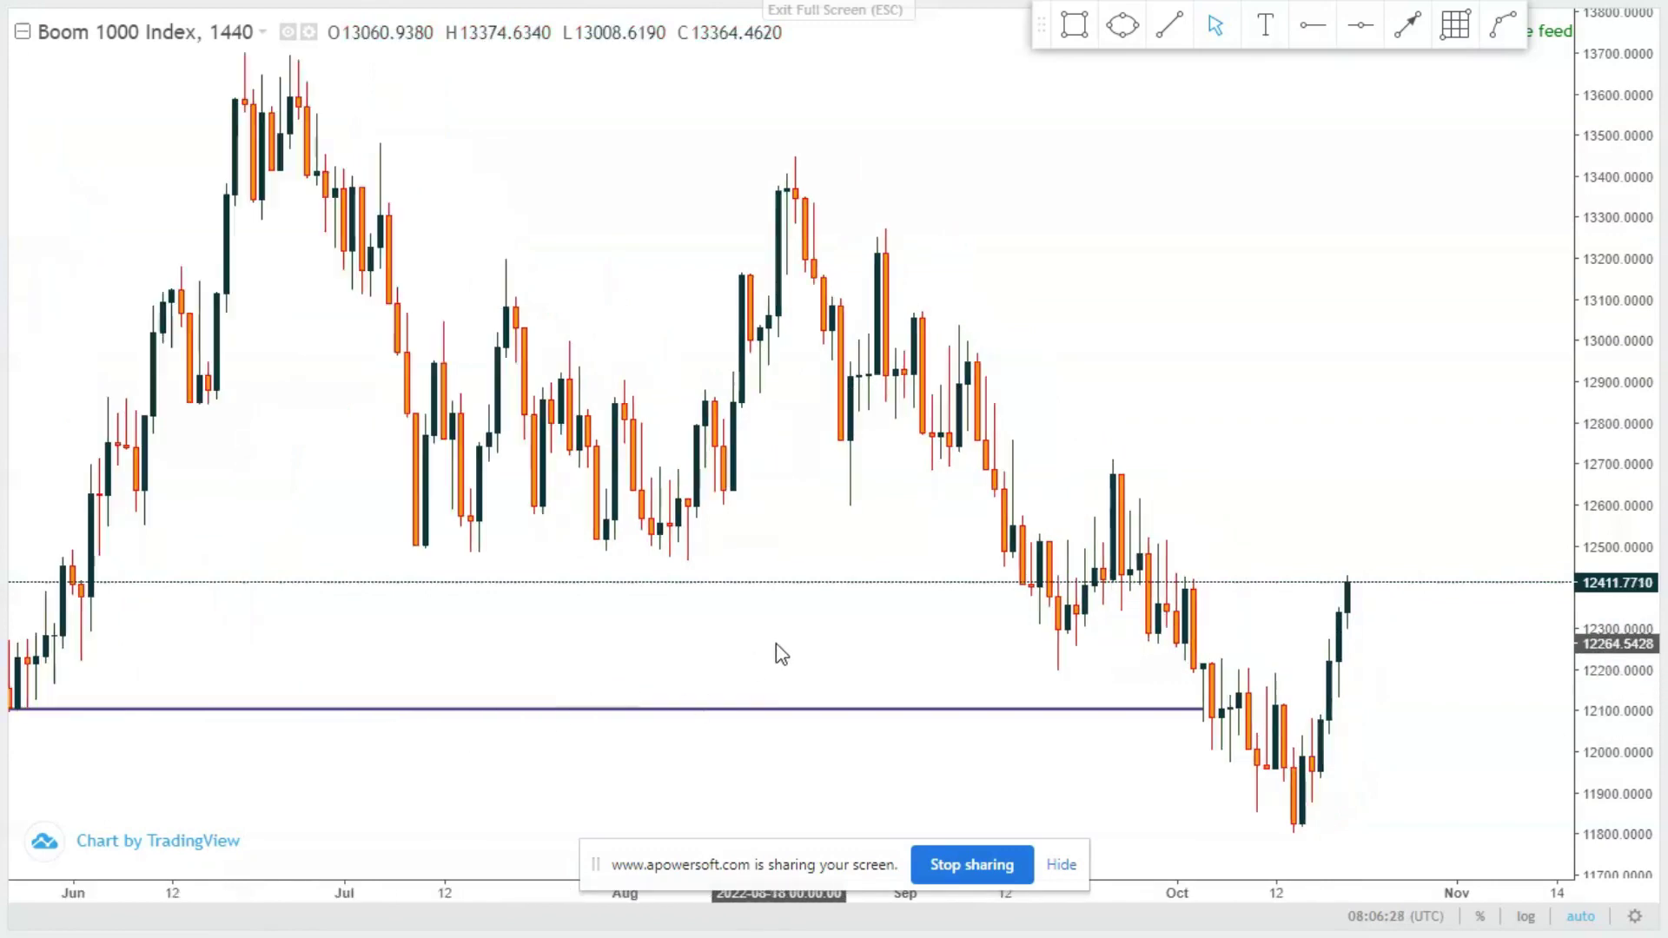
scroll(643, 640, up, 2)
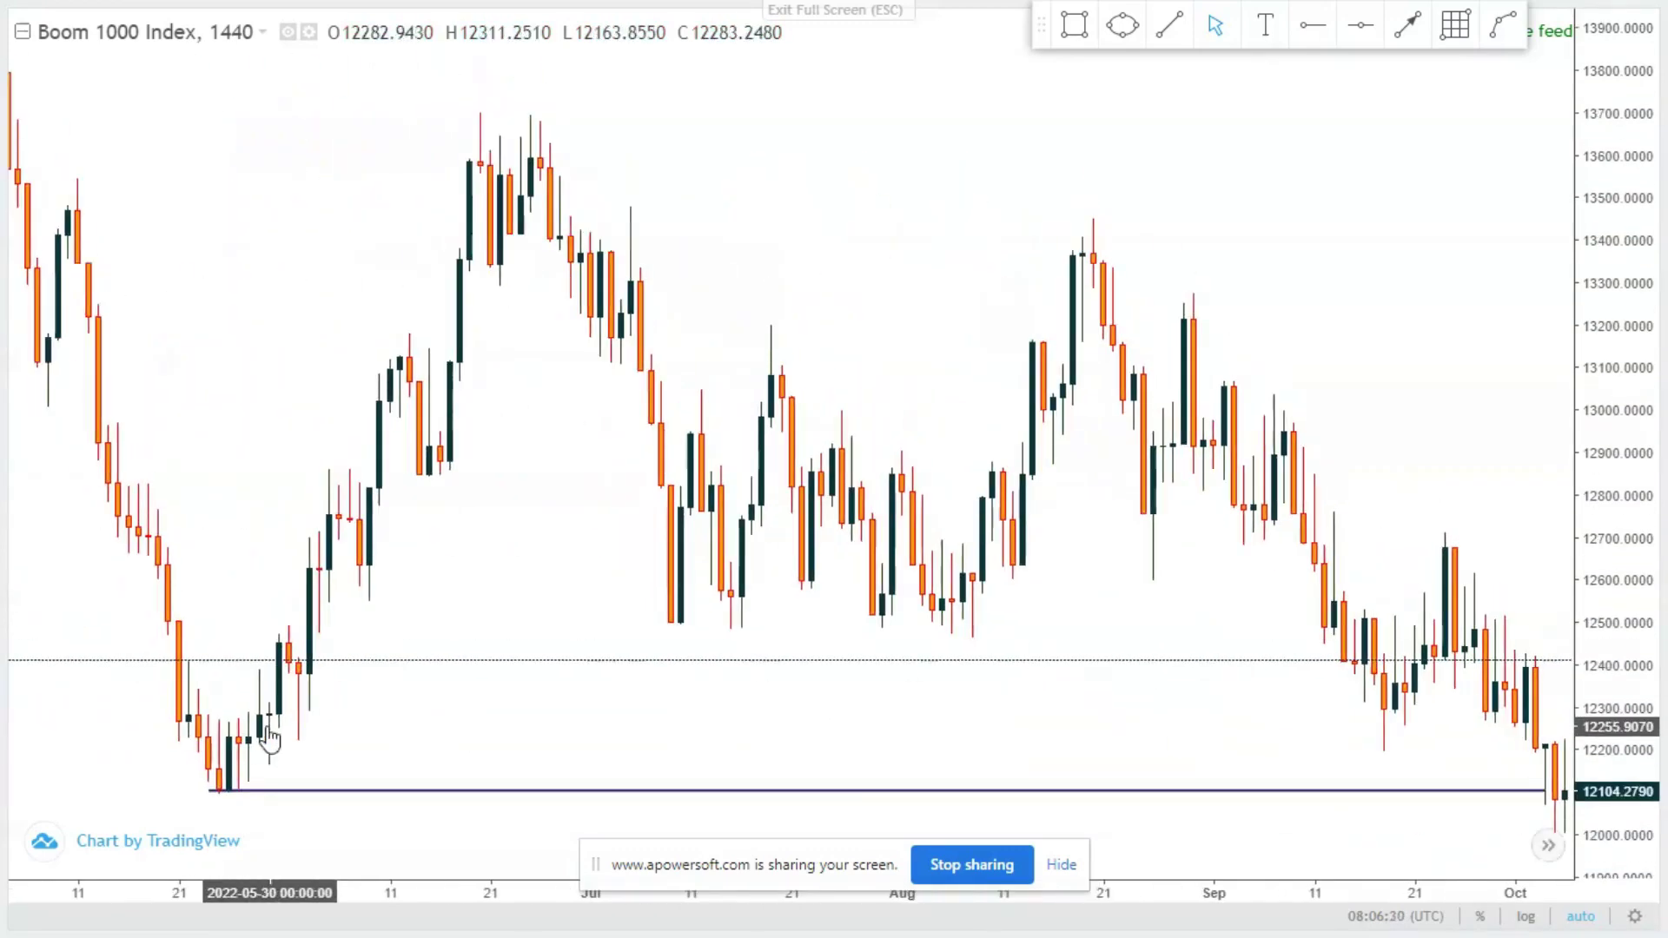
drag(269, 737, 257, 619)
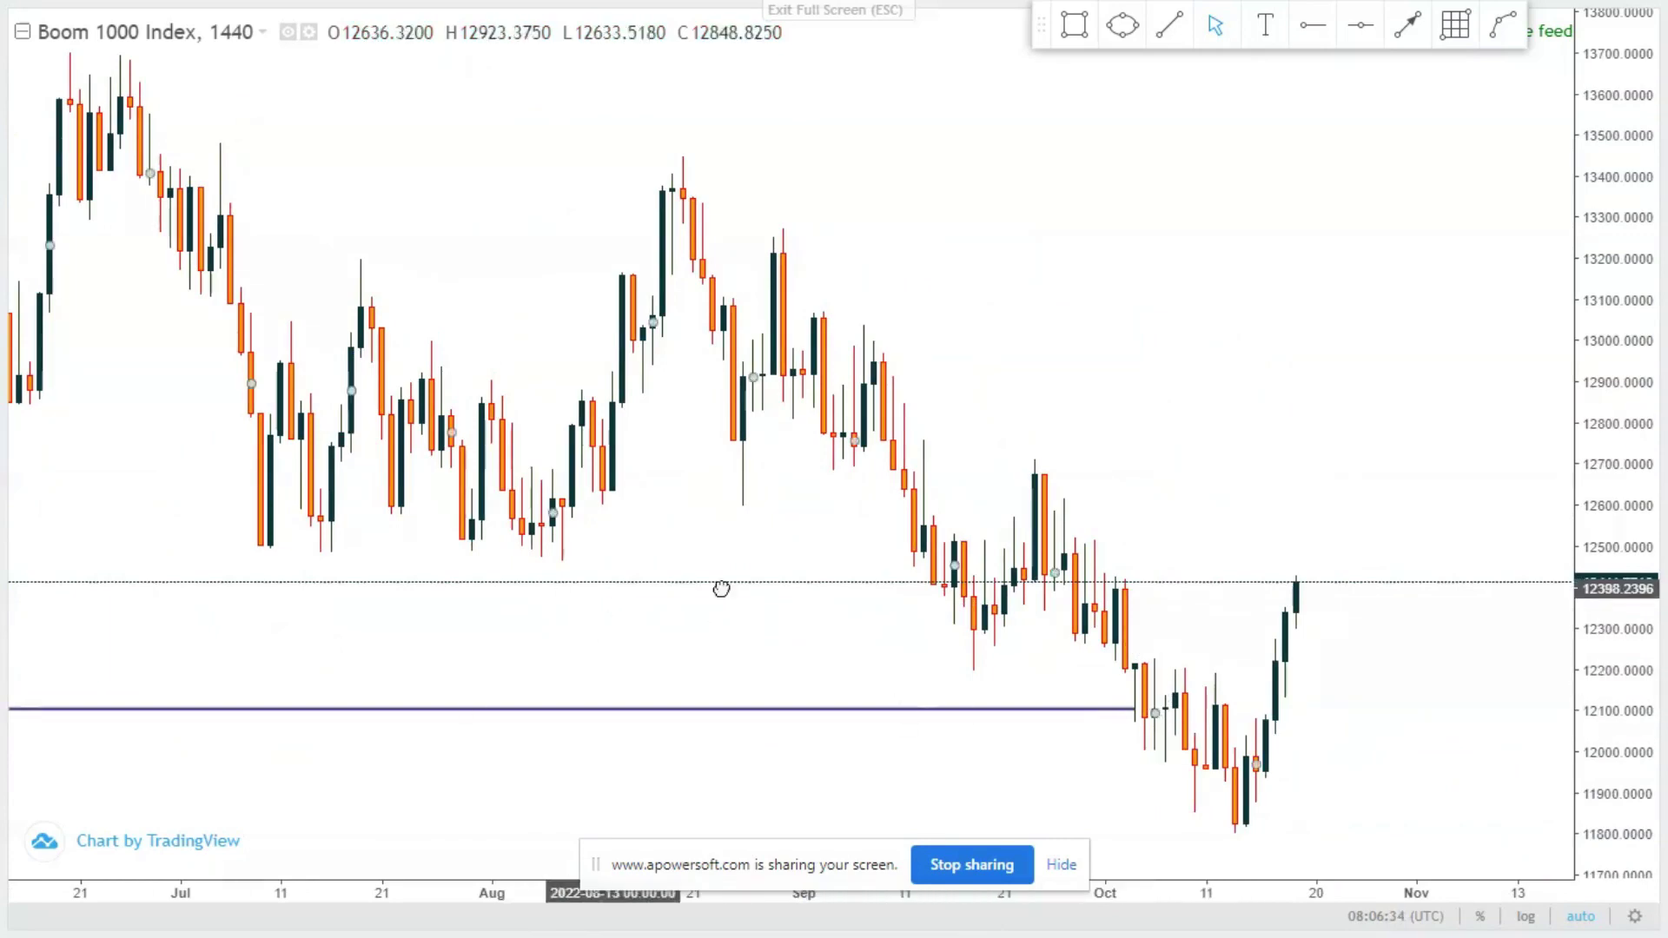
scroll(582, 638, left, 5)
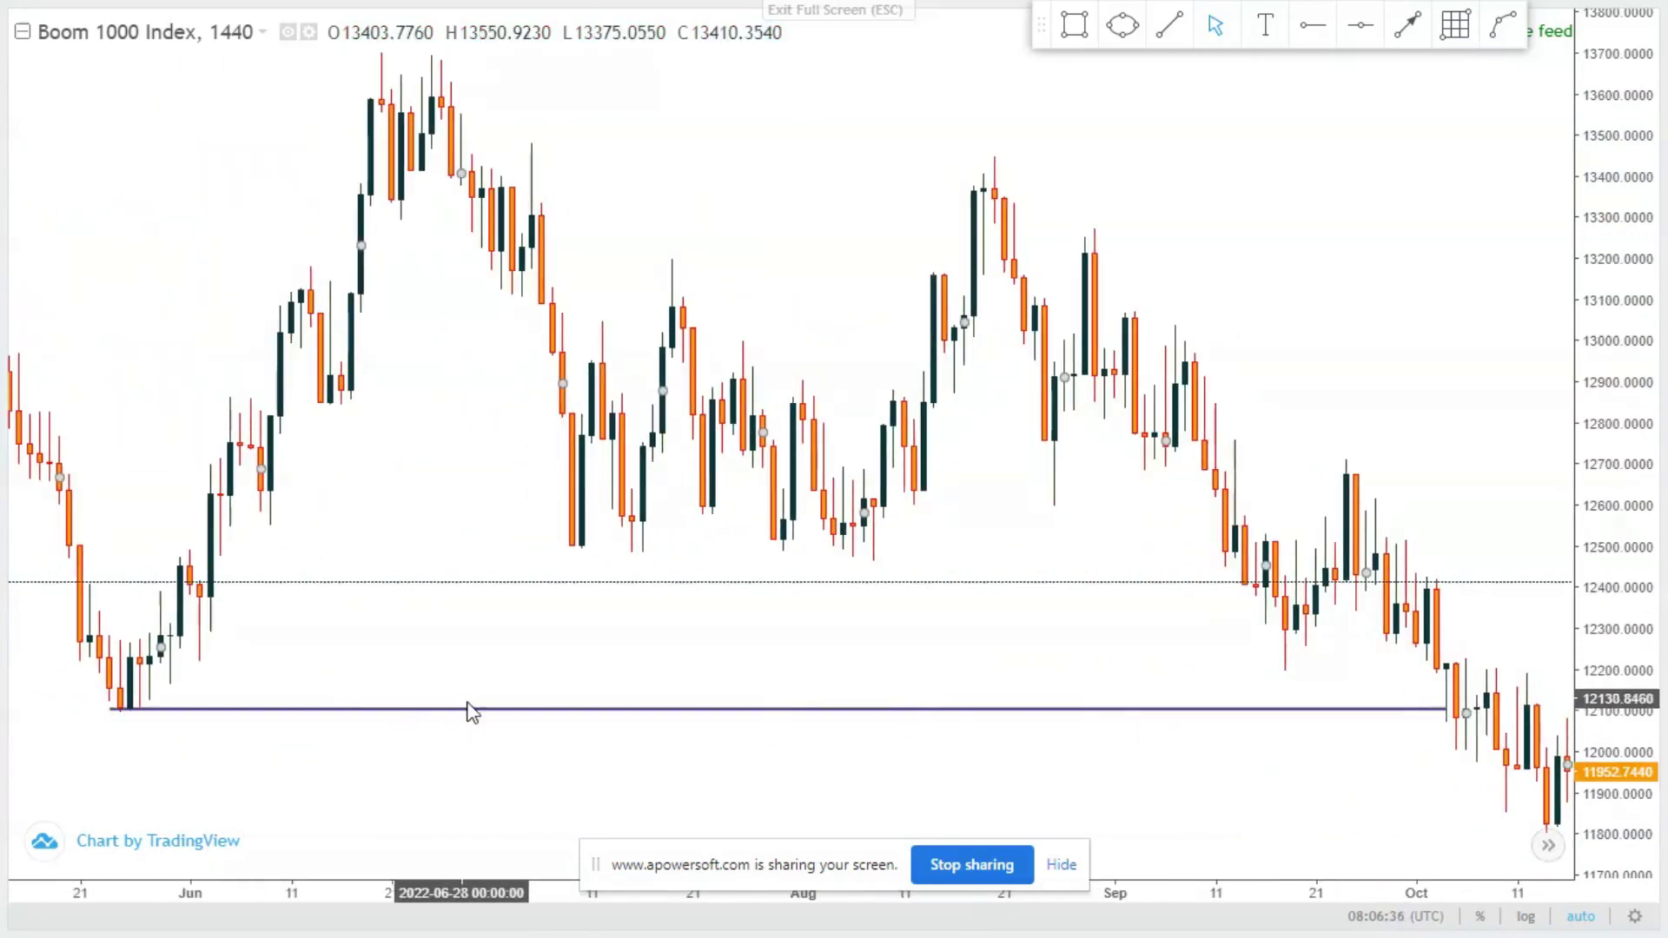
scroll(513, 607, right, 5)
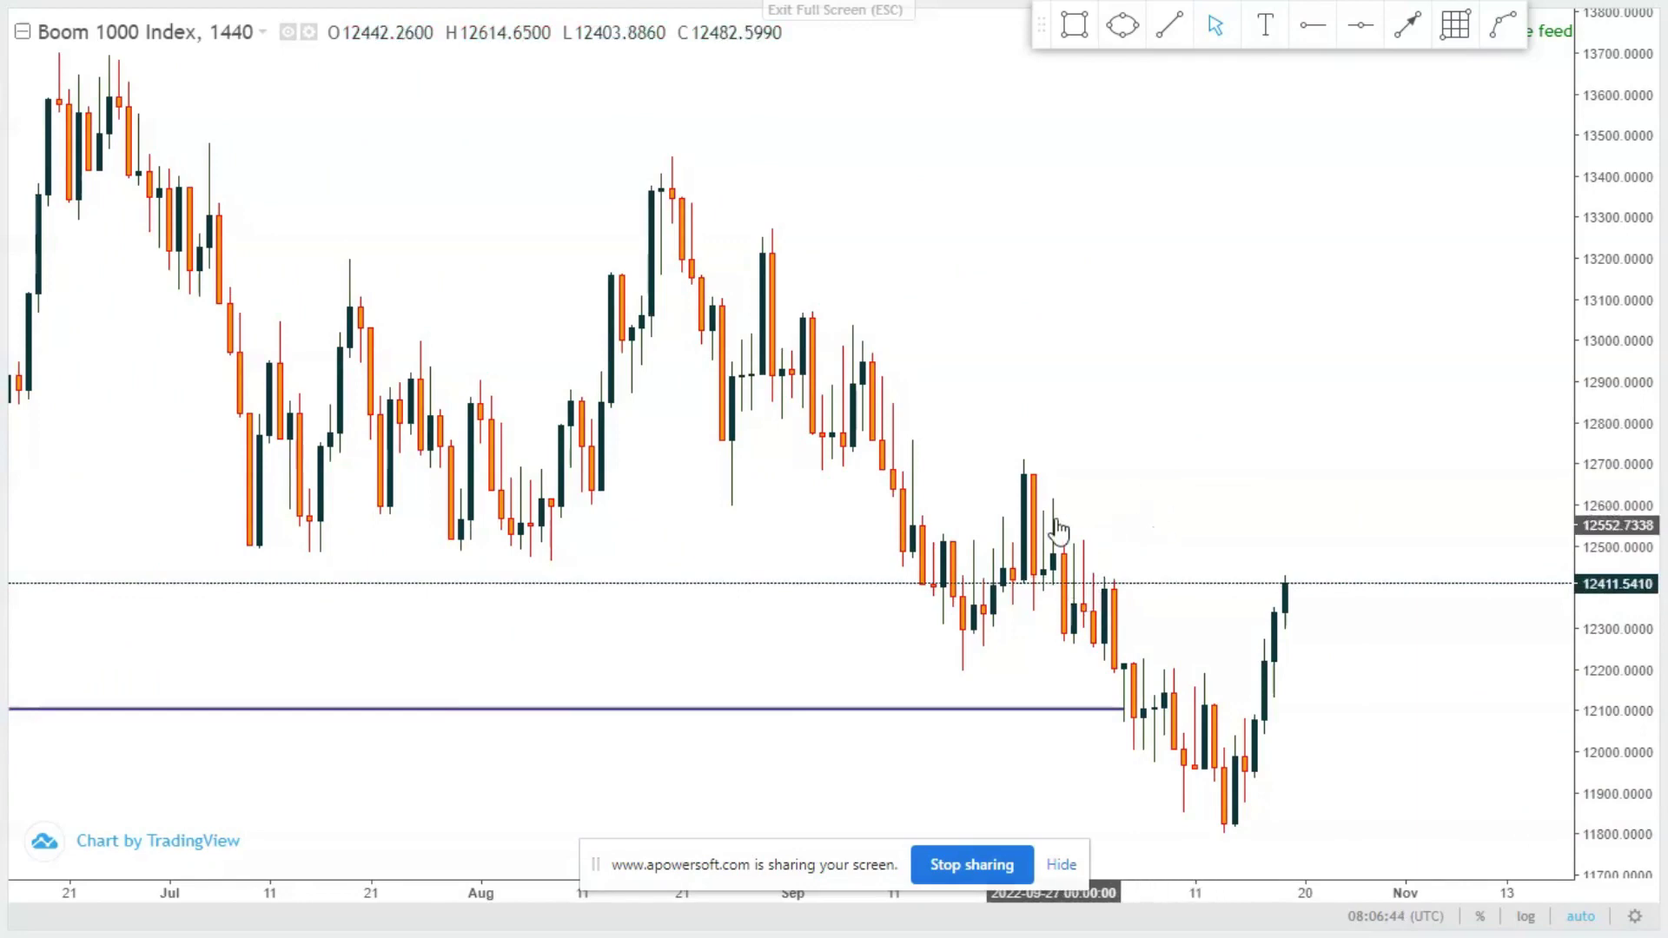
scroll(1120, 538, up, 1)
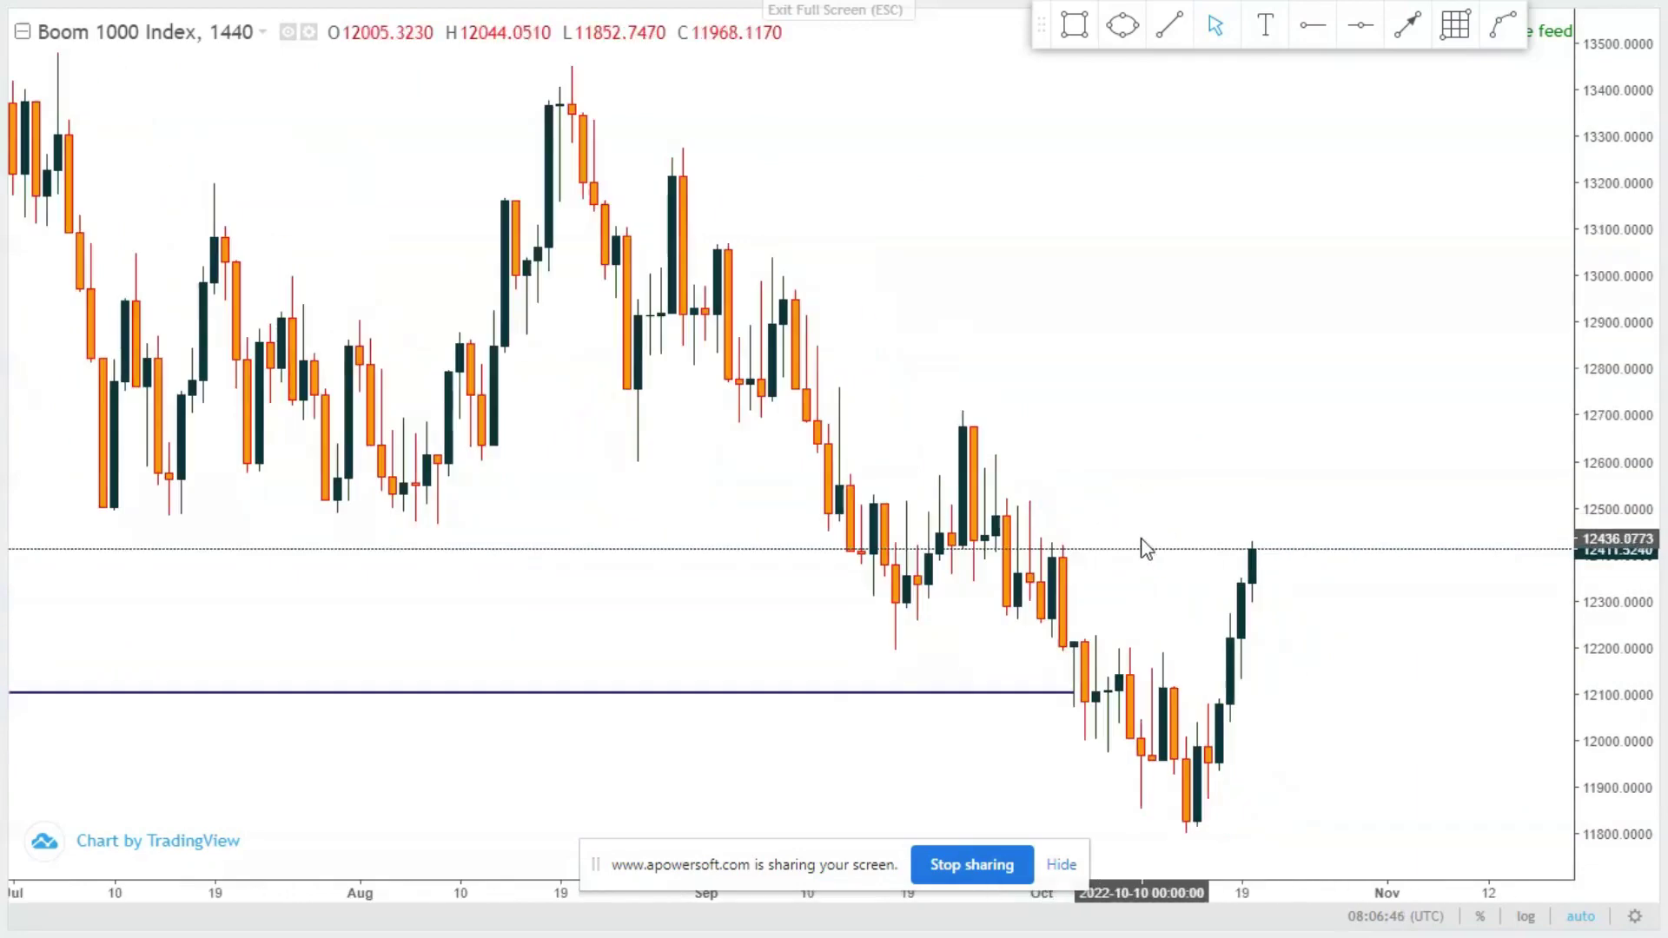
scroll(1142, 546, up, 1)
scroll(1094, 533, up, 1)
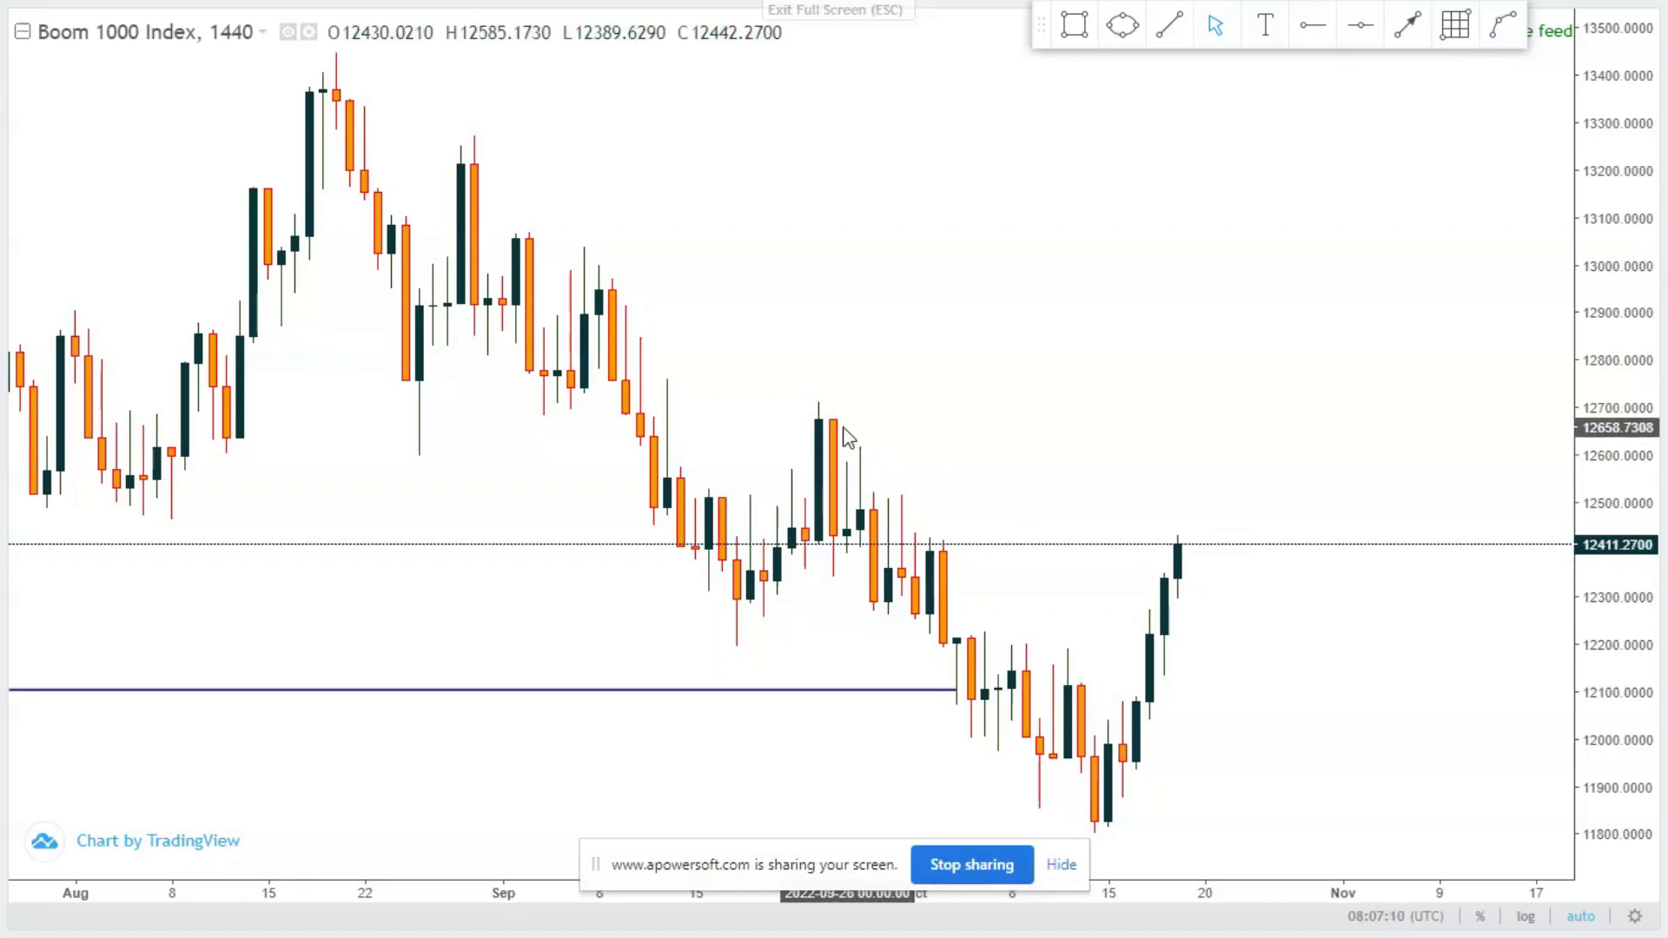
- Draw an arrow from the late-September high near 12687 to the mid-October low near 11829, and delete it
click(1412, 29)
click(805, 414)
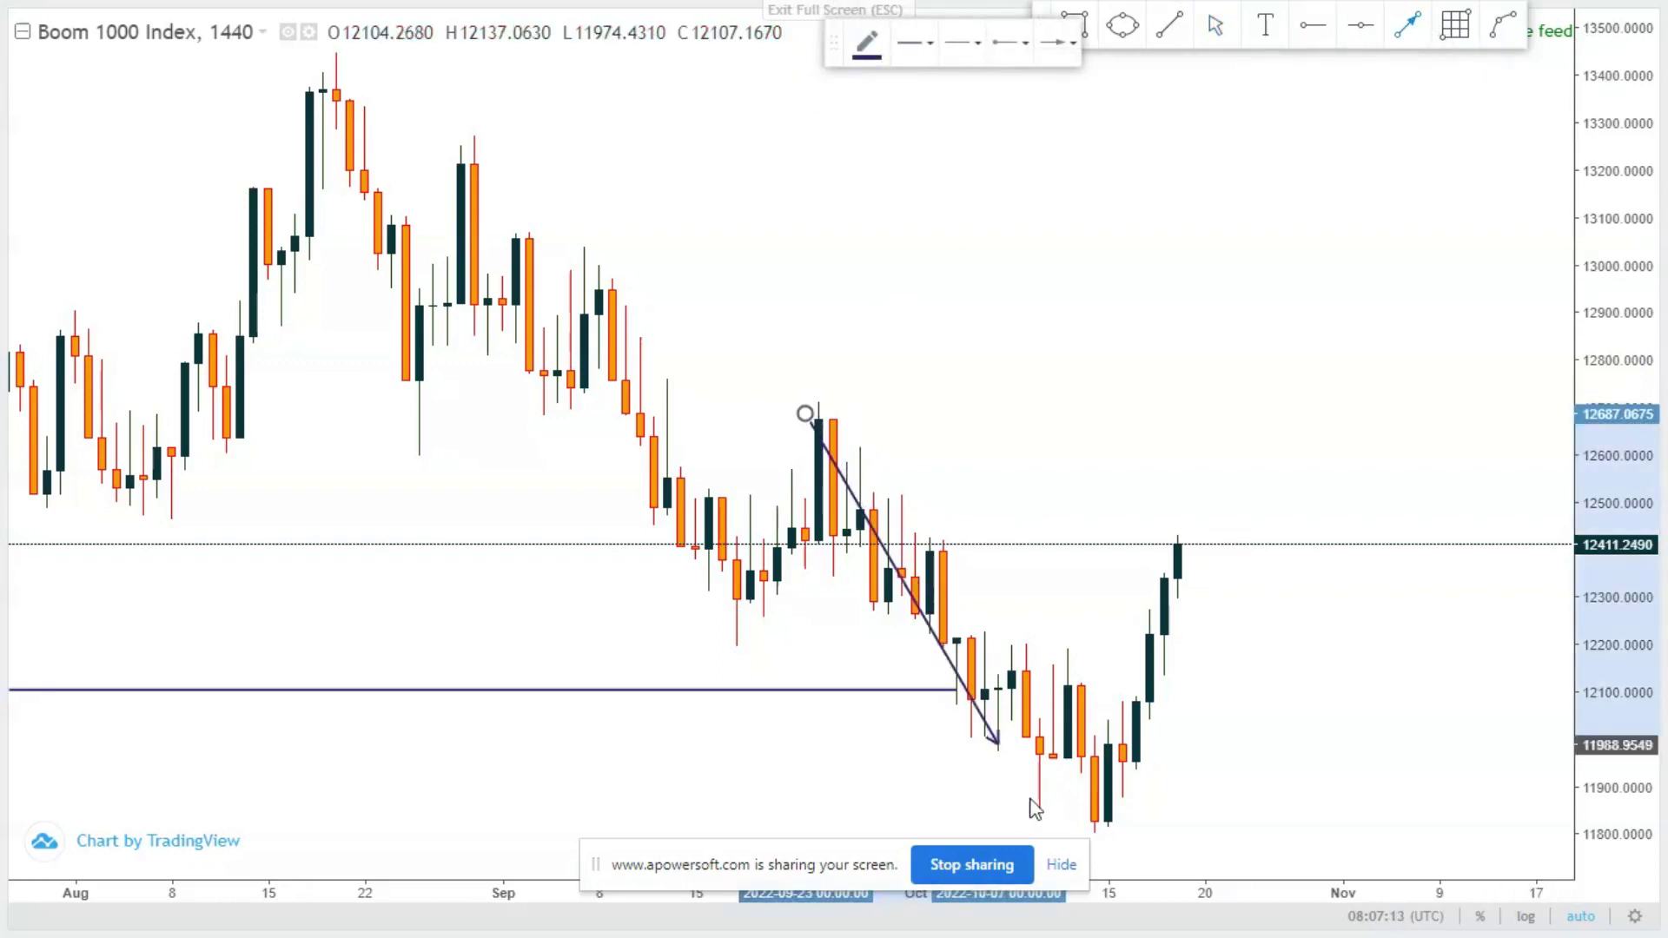
click(1110, 821)
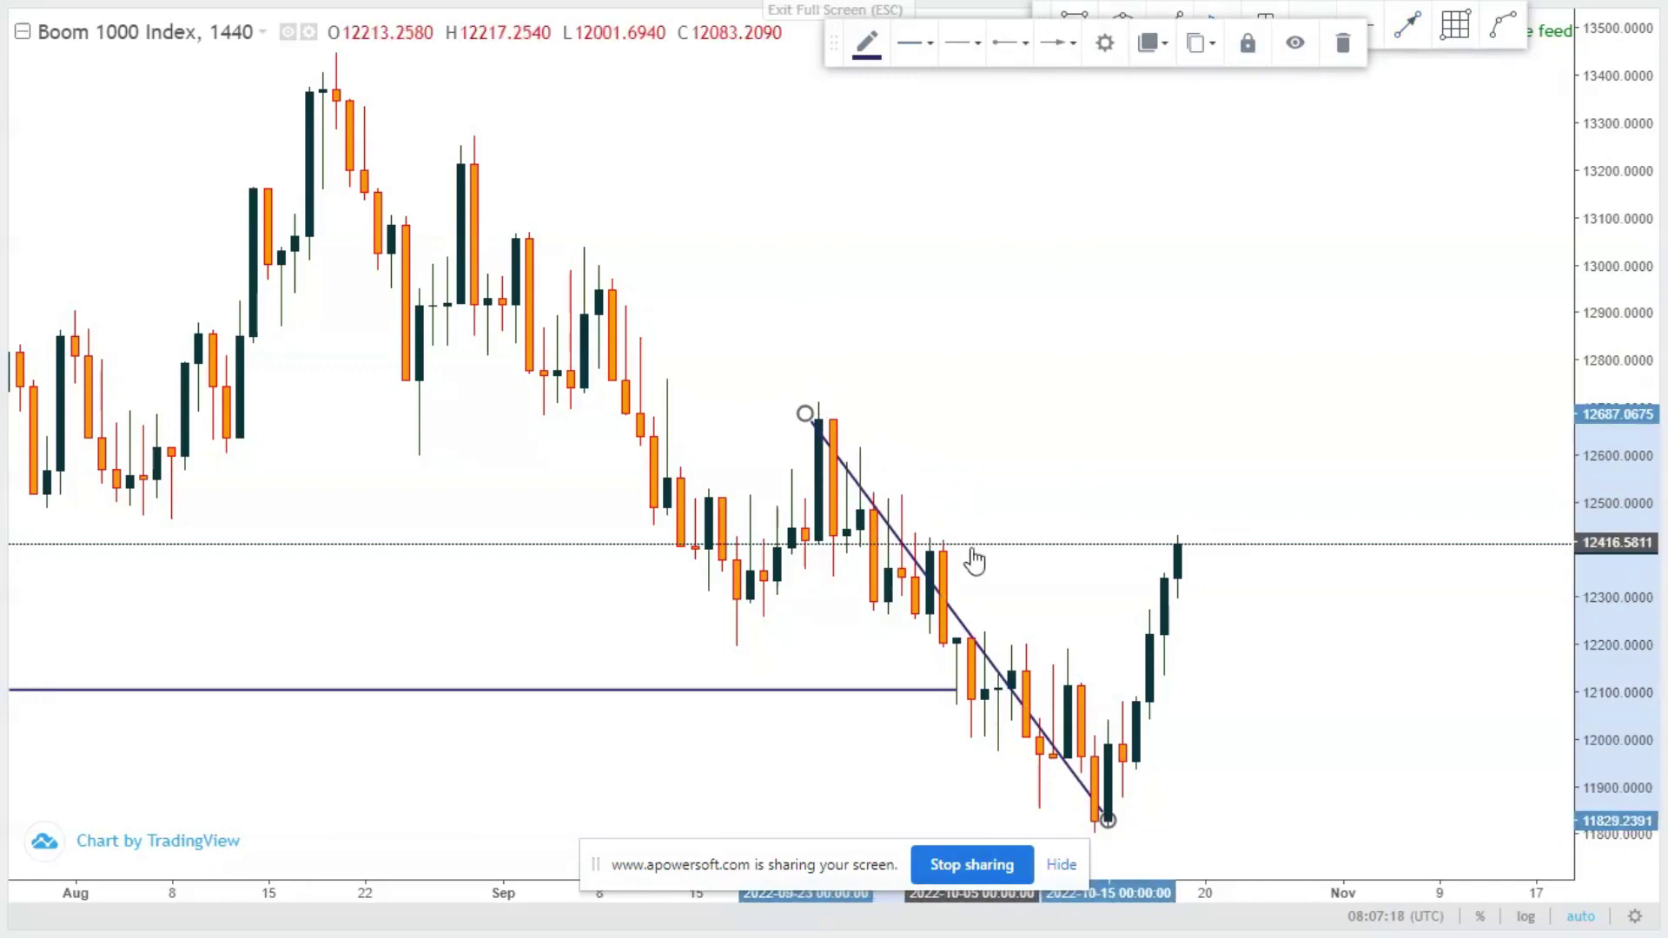
click(1343, 43)
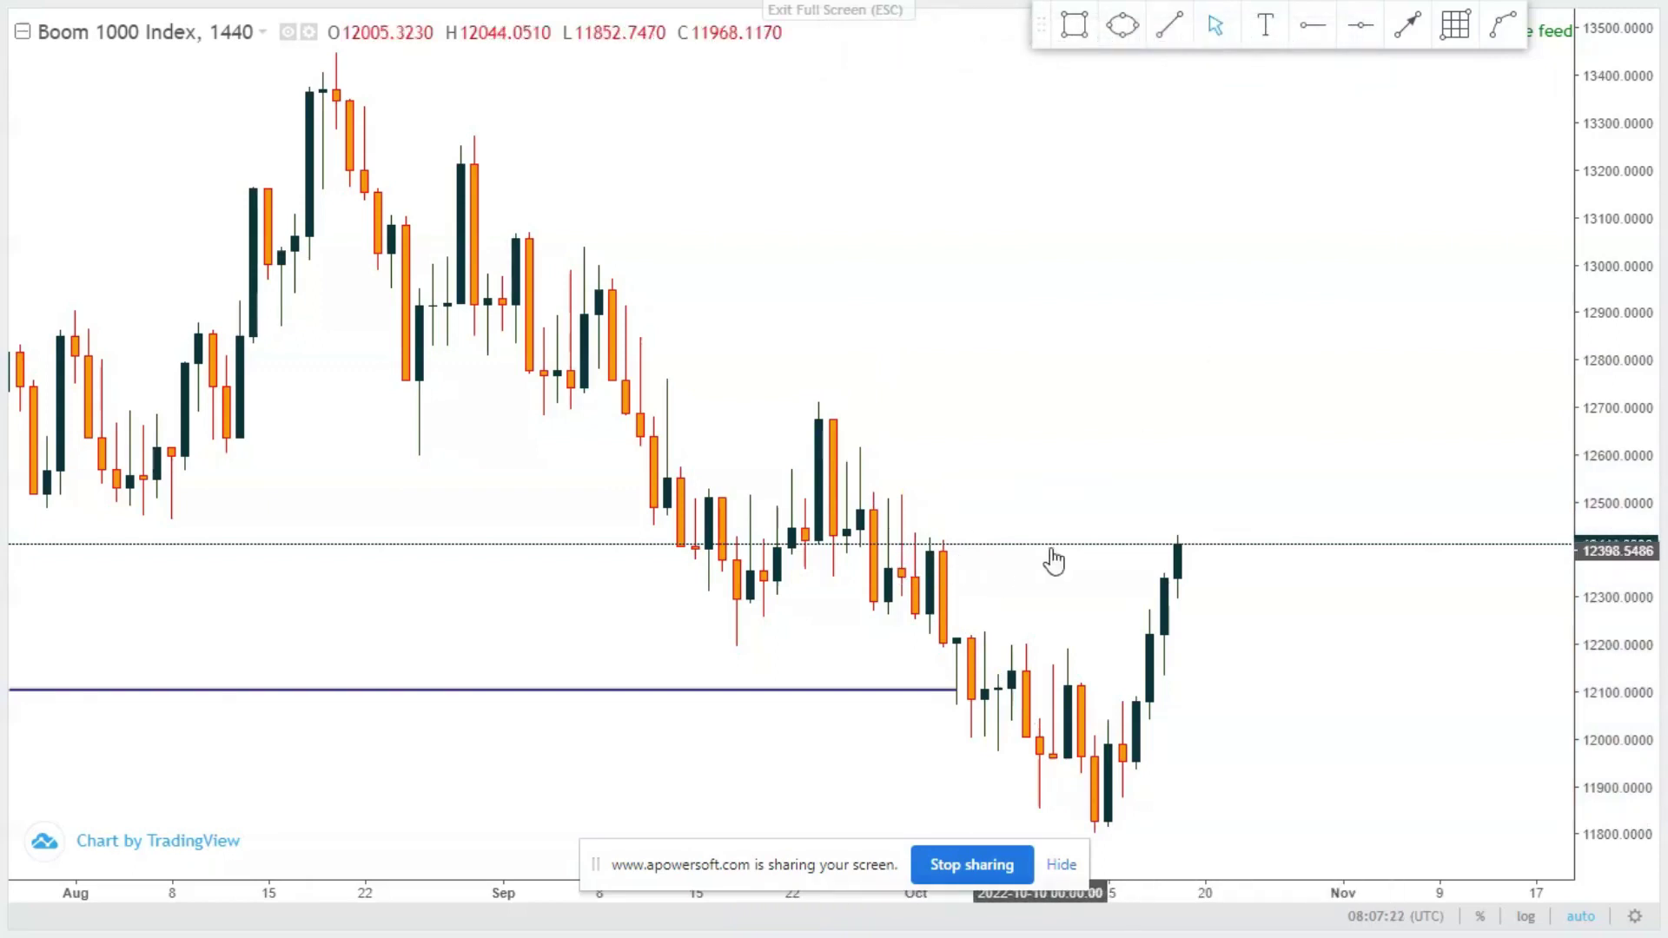
- Examine the October candles from the break below the support line to the mid-October low and the rally that follows
scroll(924, 560, up, 1)
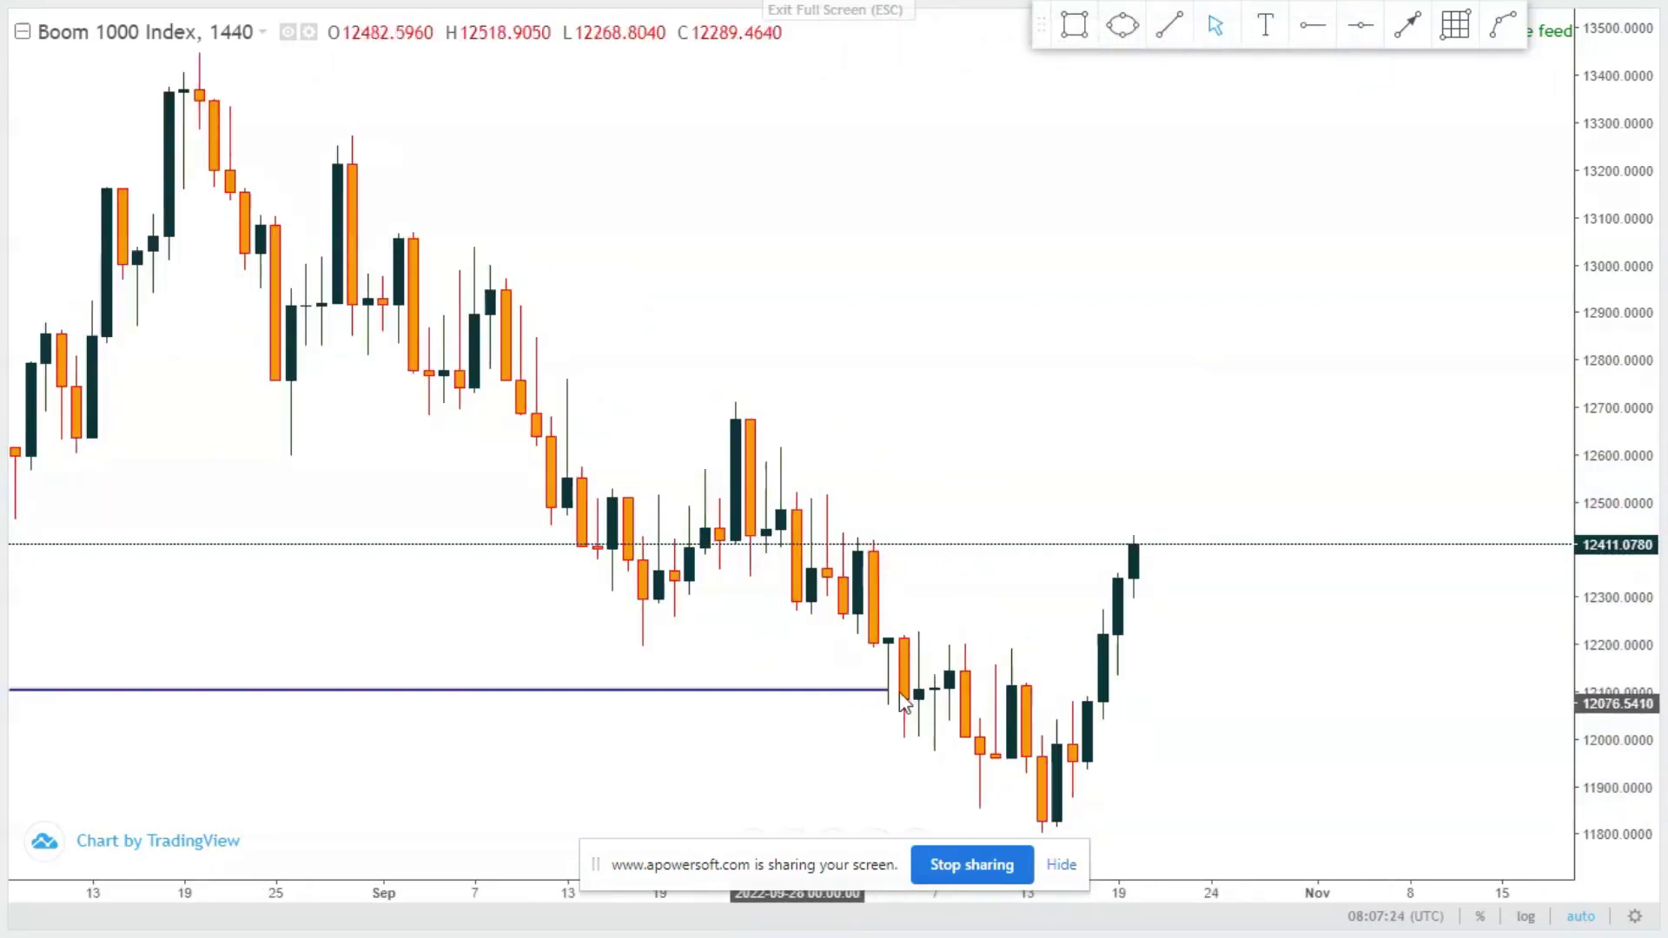
scroll(978, 562, up, 2)
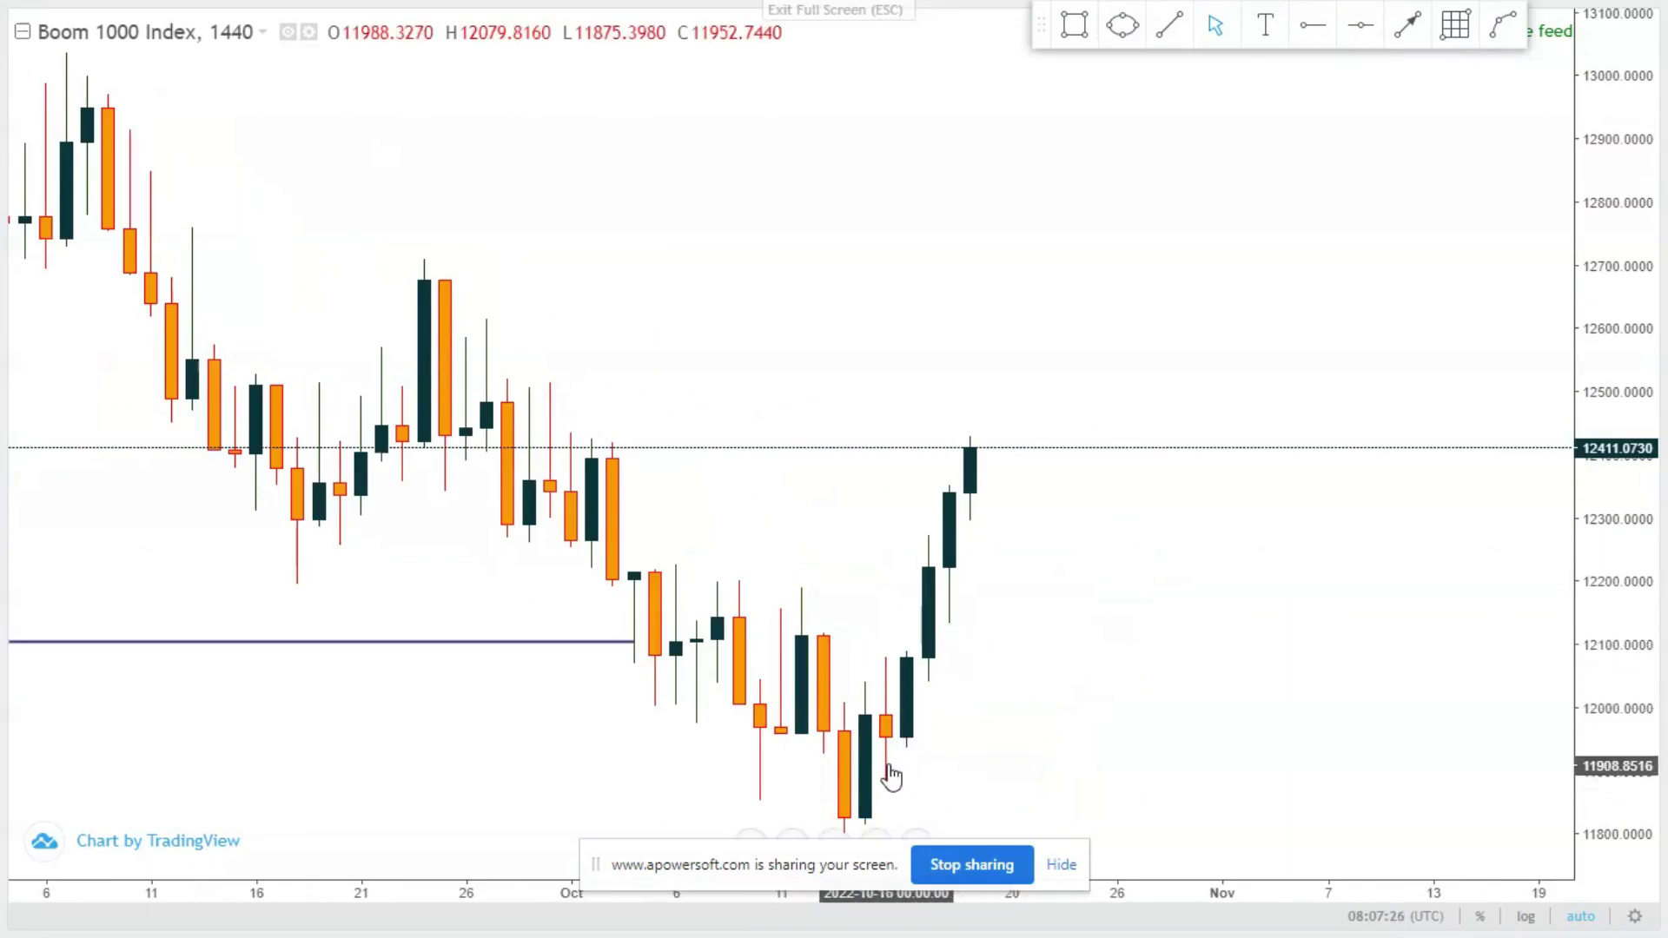
scroll(871, 669, up, 1)
drag(871, 668, 1023, 650)
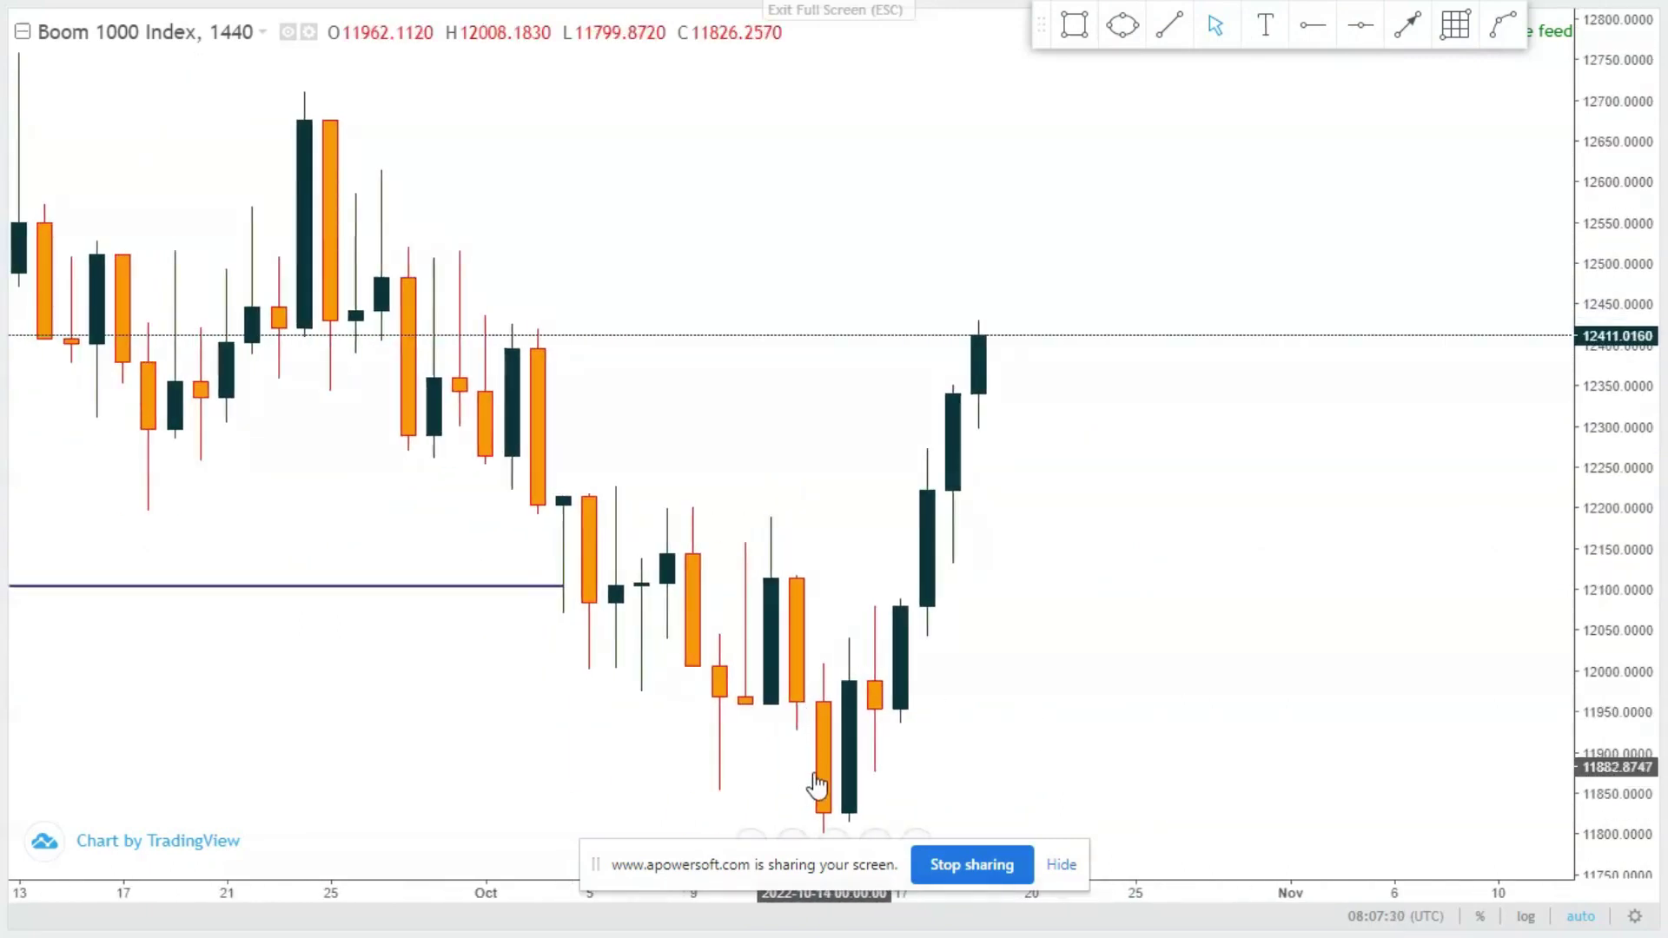
drag(734, 716, 808, 700)
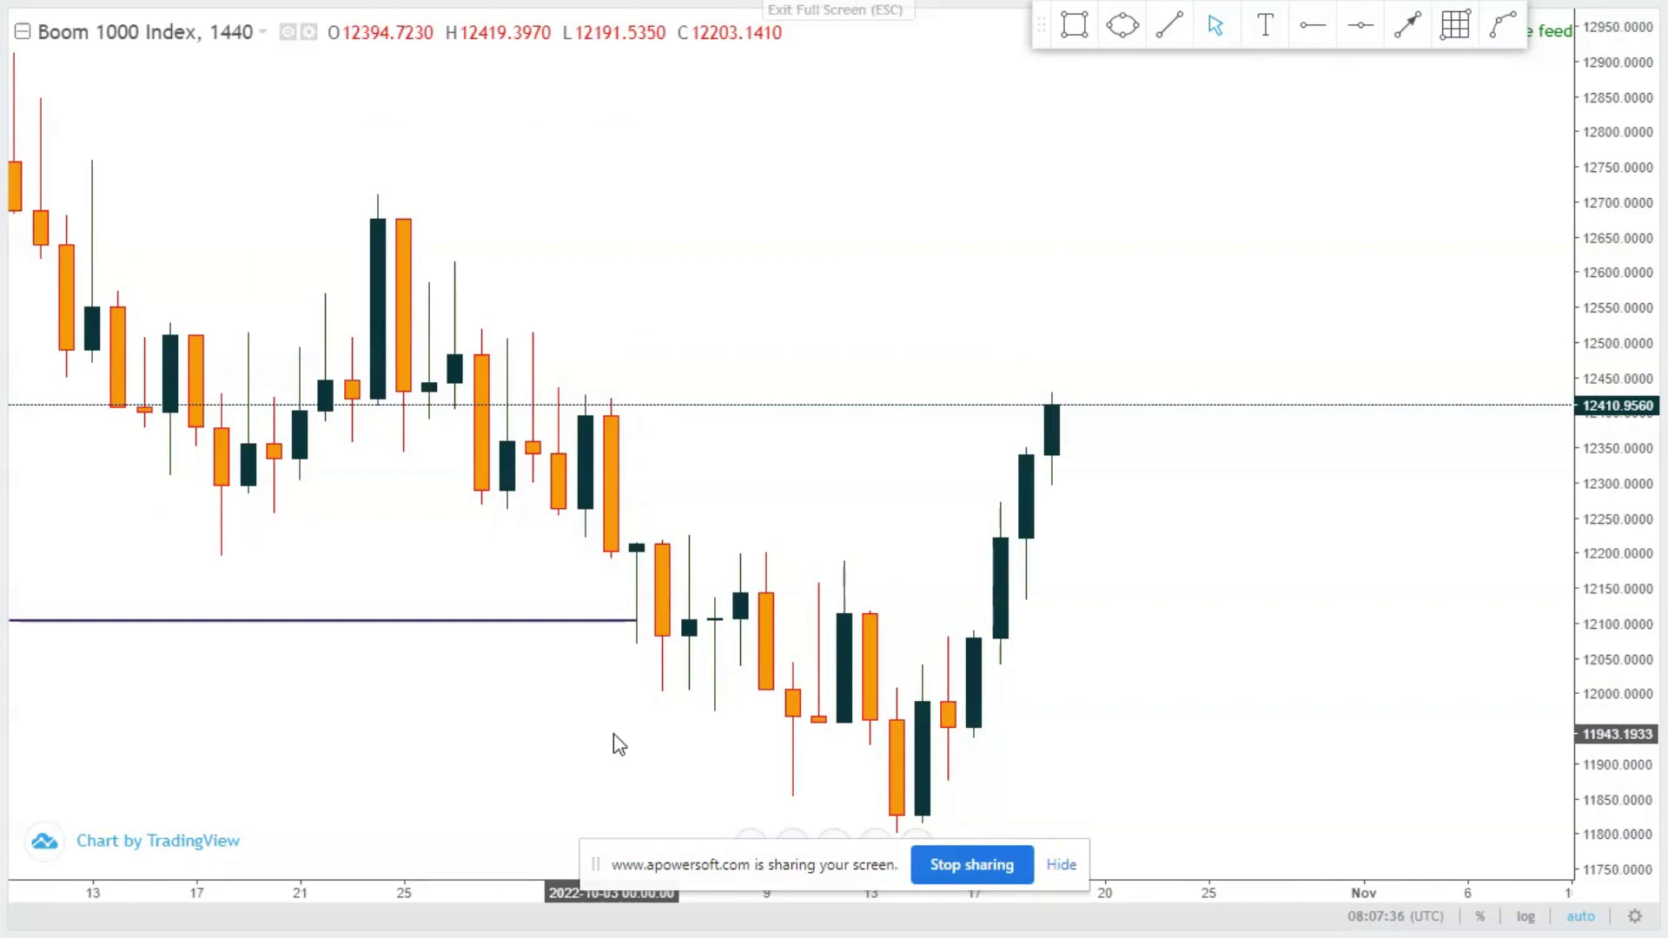
drag(1016, 763, 1241, 688)
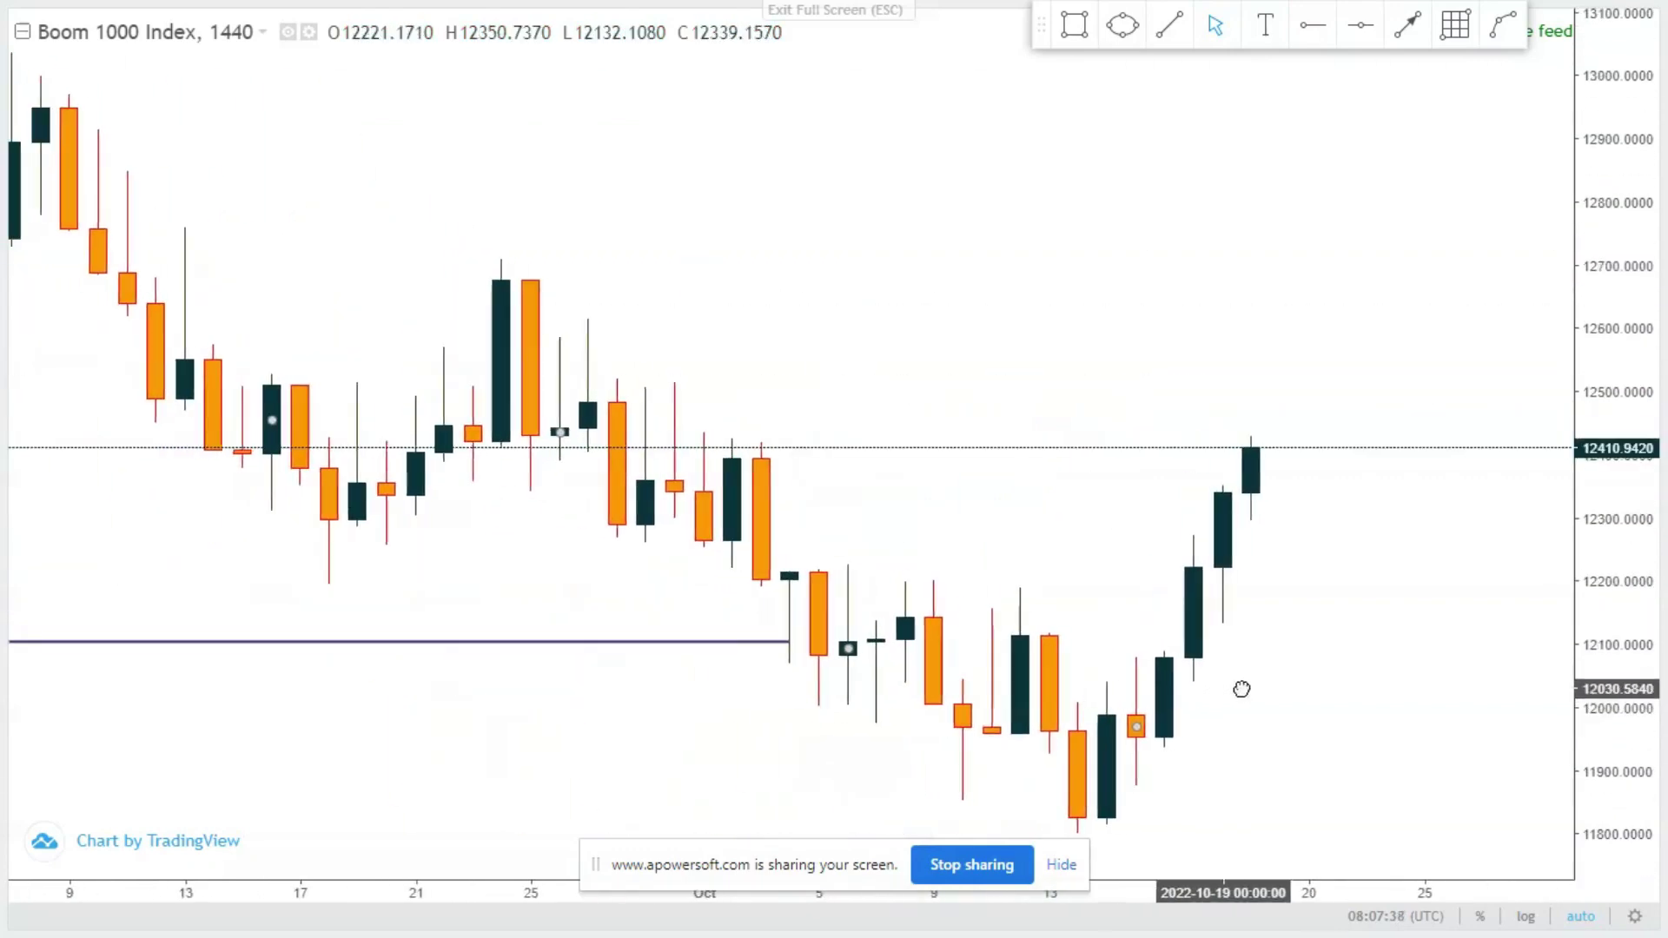
scroll(1231, 721, up, 2)
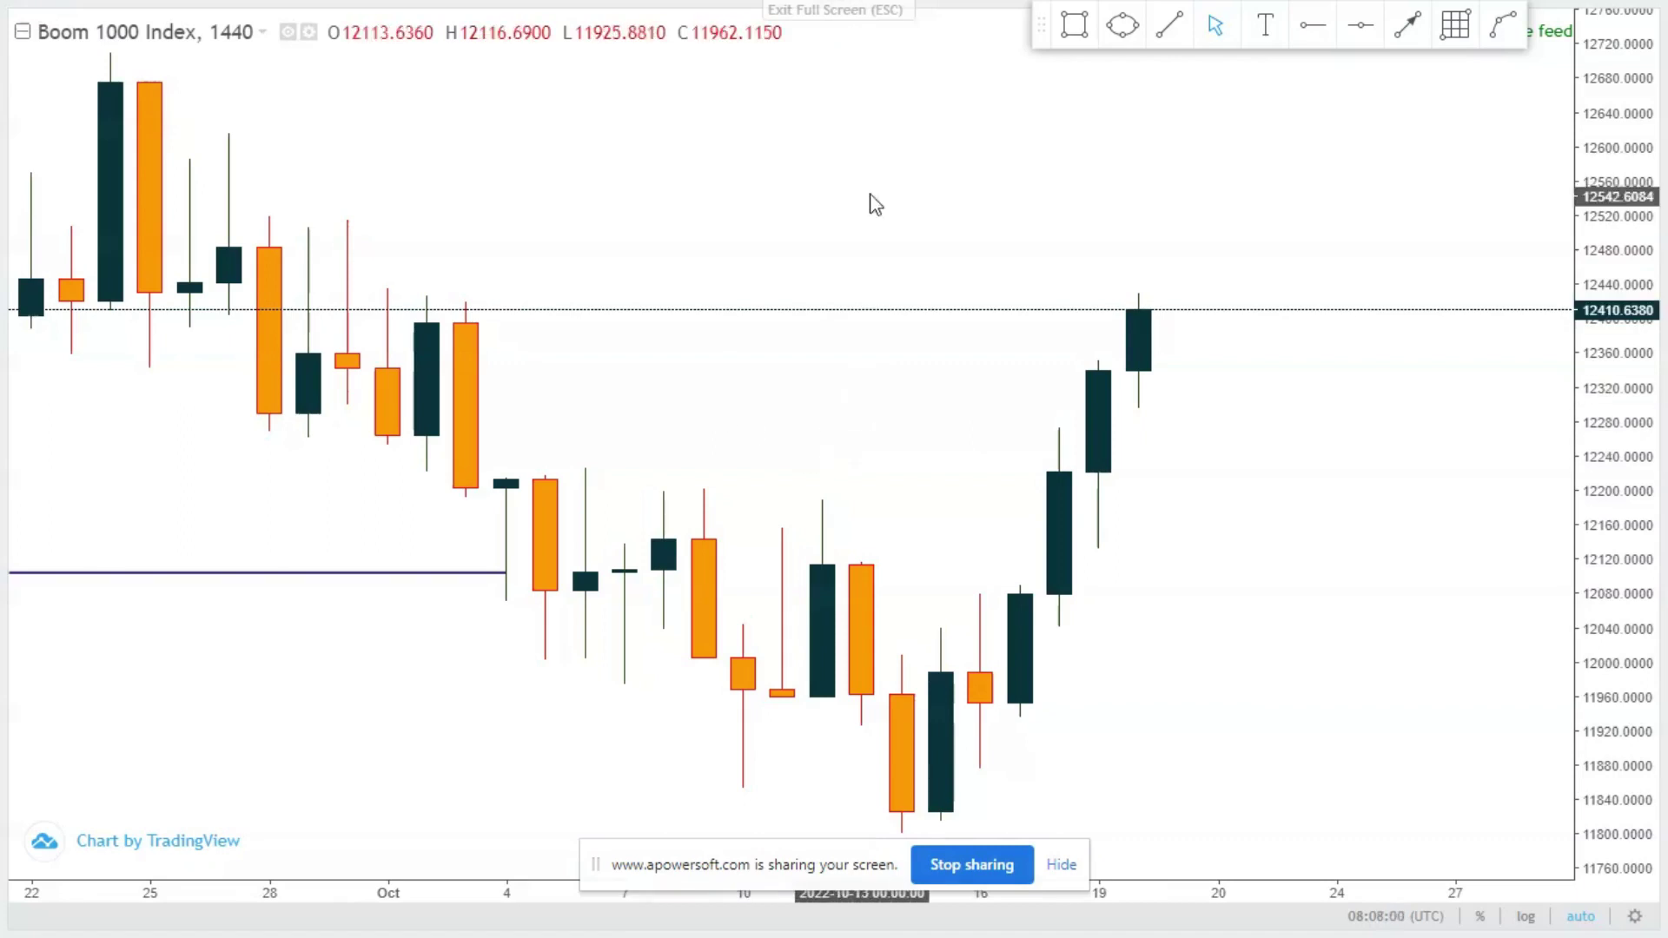
- Draw a short horizontal trend line under the 10 October low, ending at the 14 October candle, and align it at about 11852
click(1169, 28)
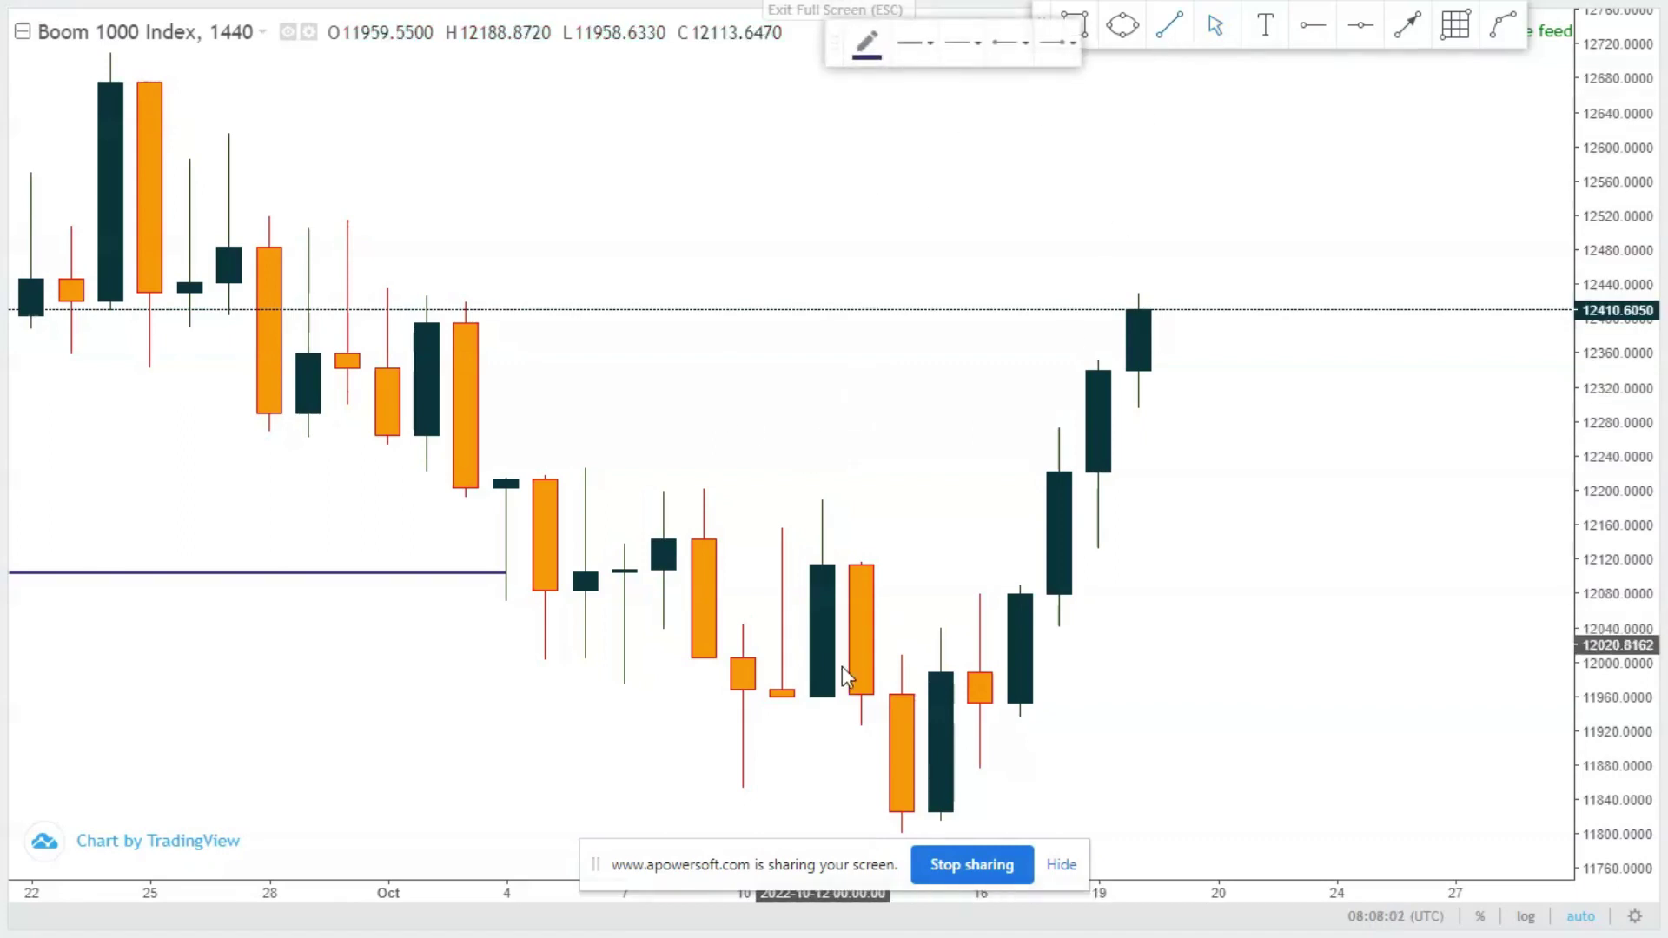
click(704, 792)
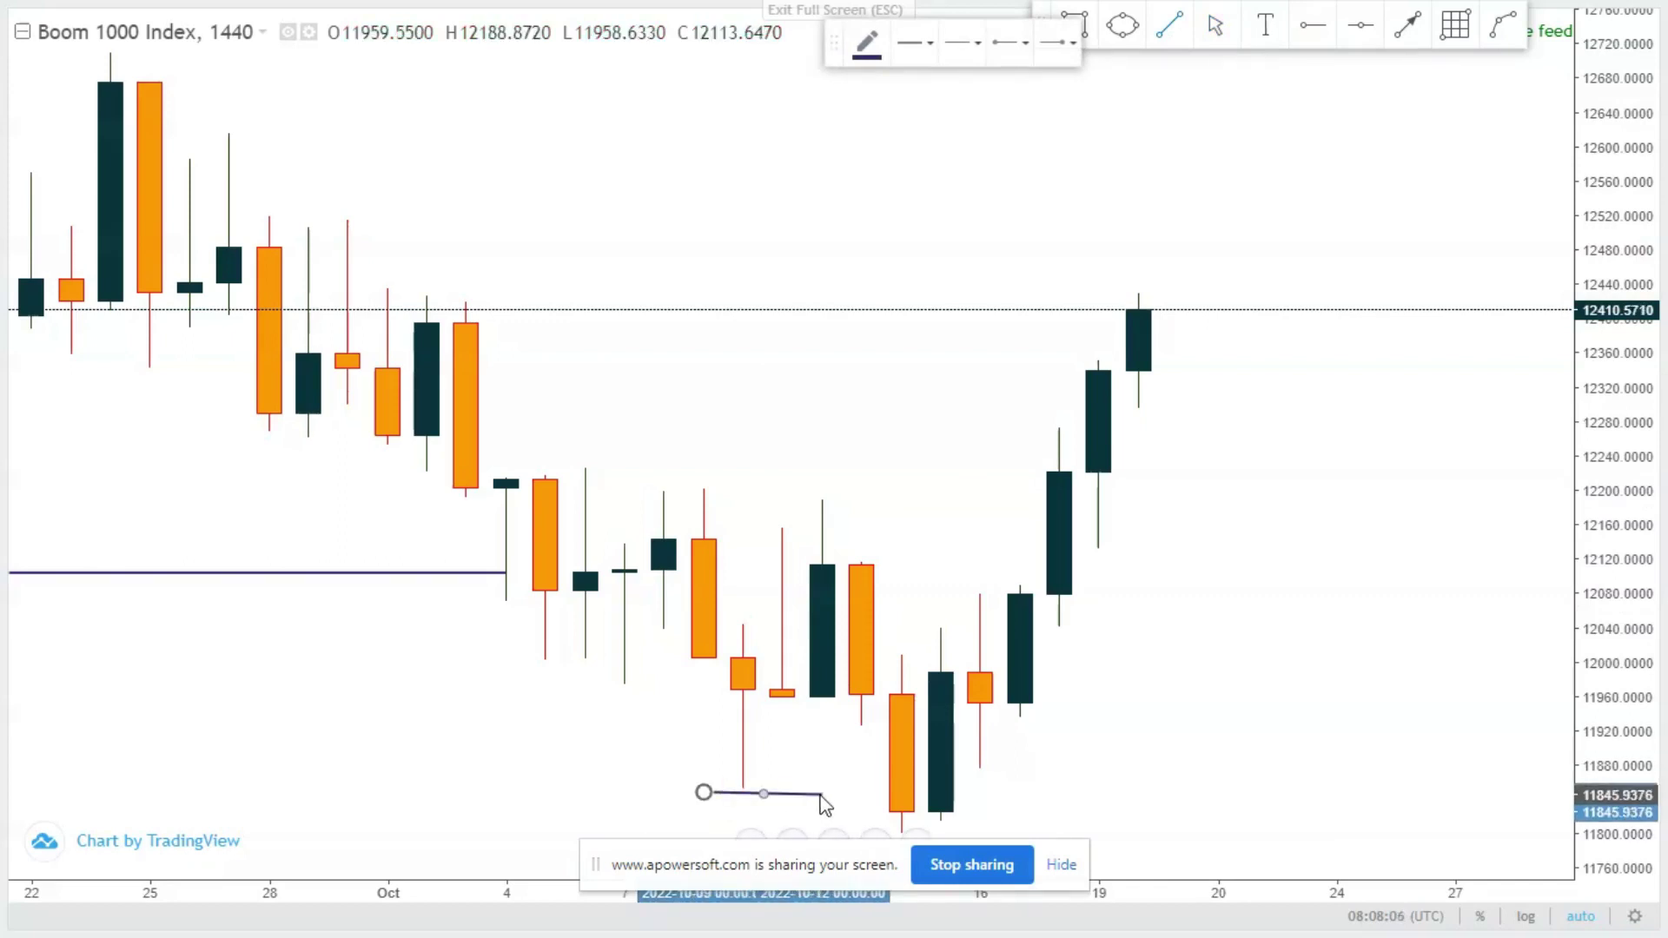
click(900, 793)
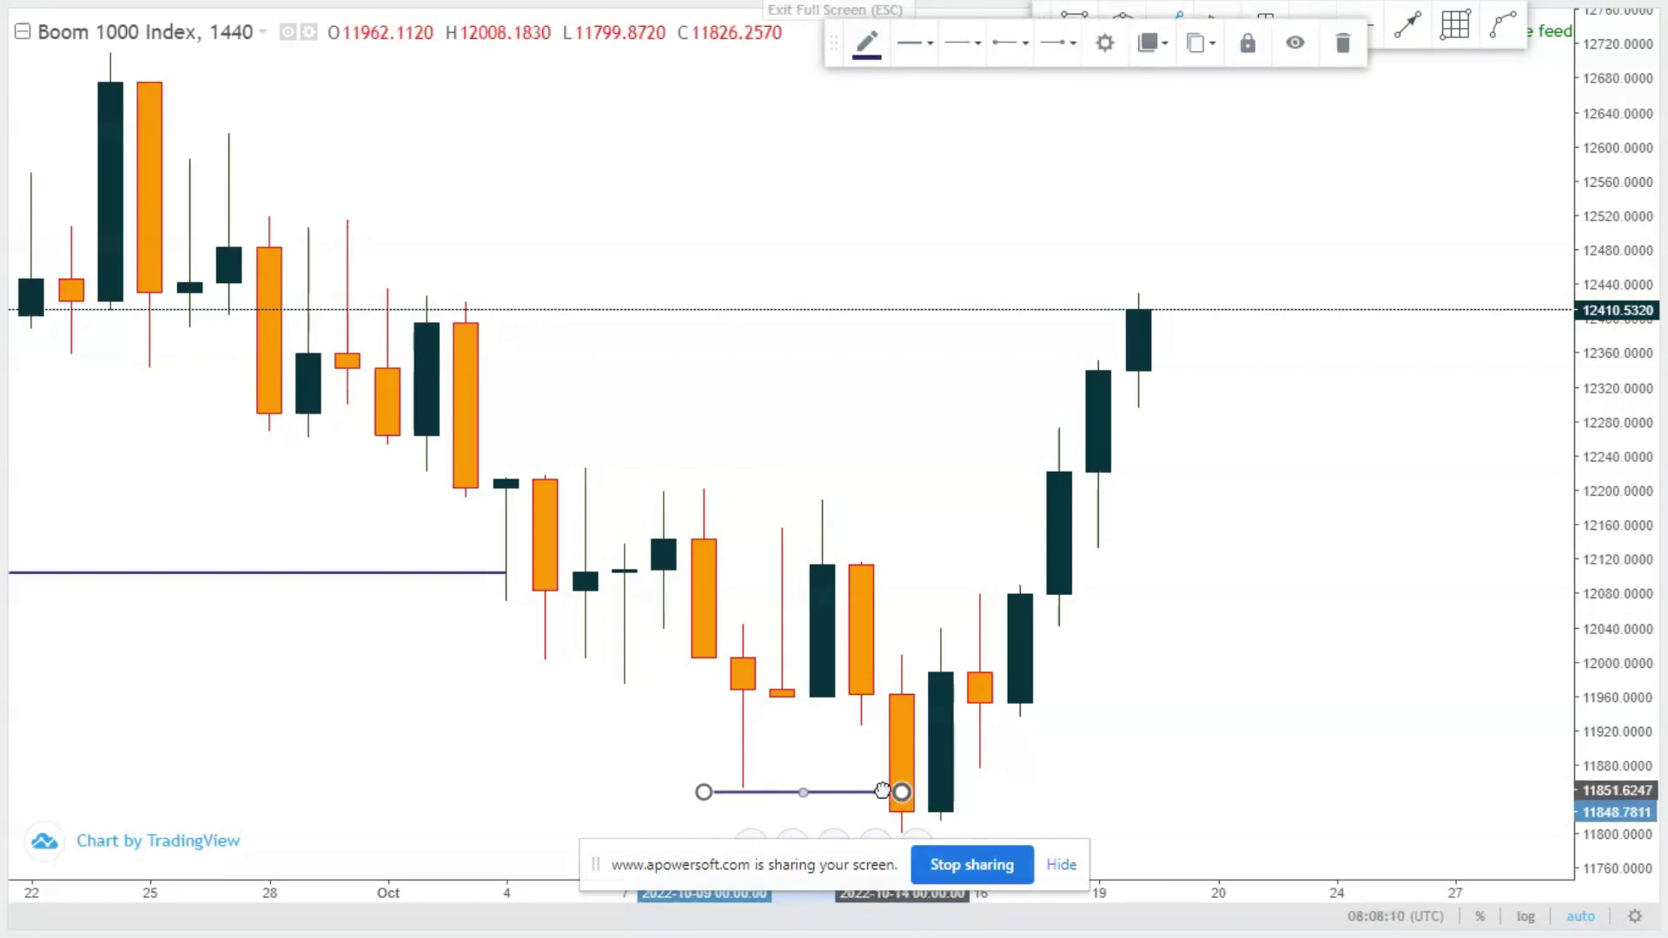
click(728, 742)
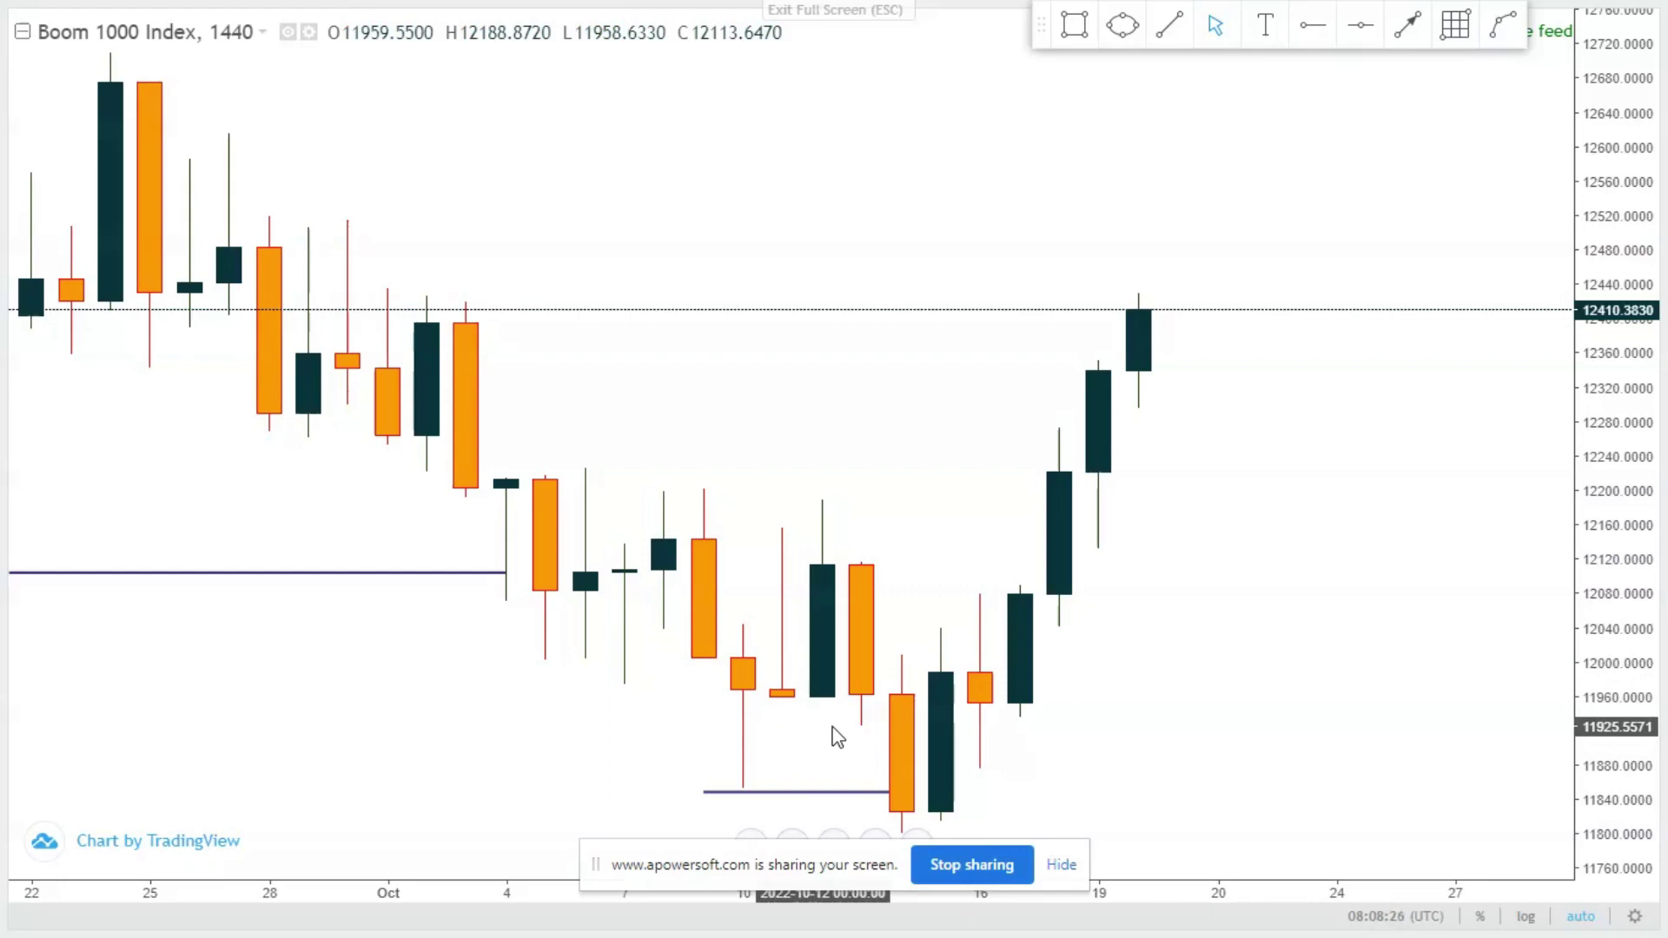
click(795, 790)
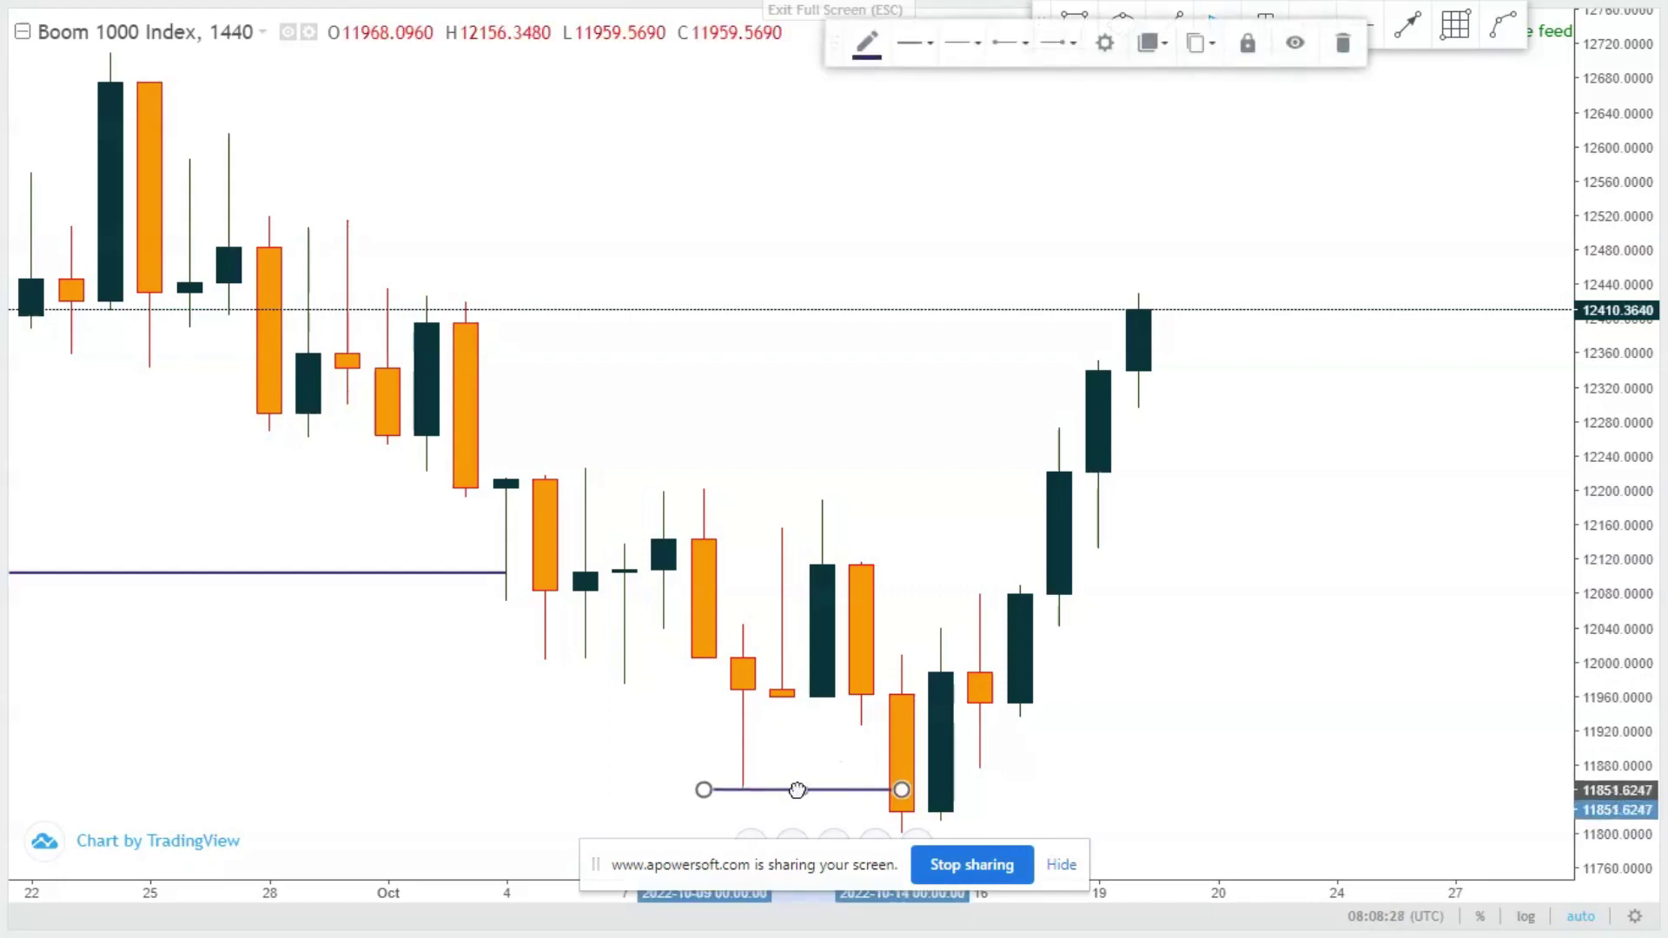
click(513, 618)
- Compare the 10 October low line with the late-May support line and the wider decline from the August high
scroll(519, 601, down, 3)
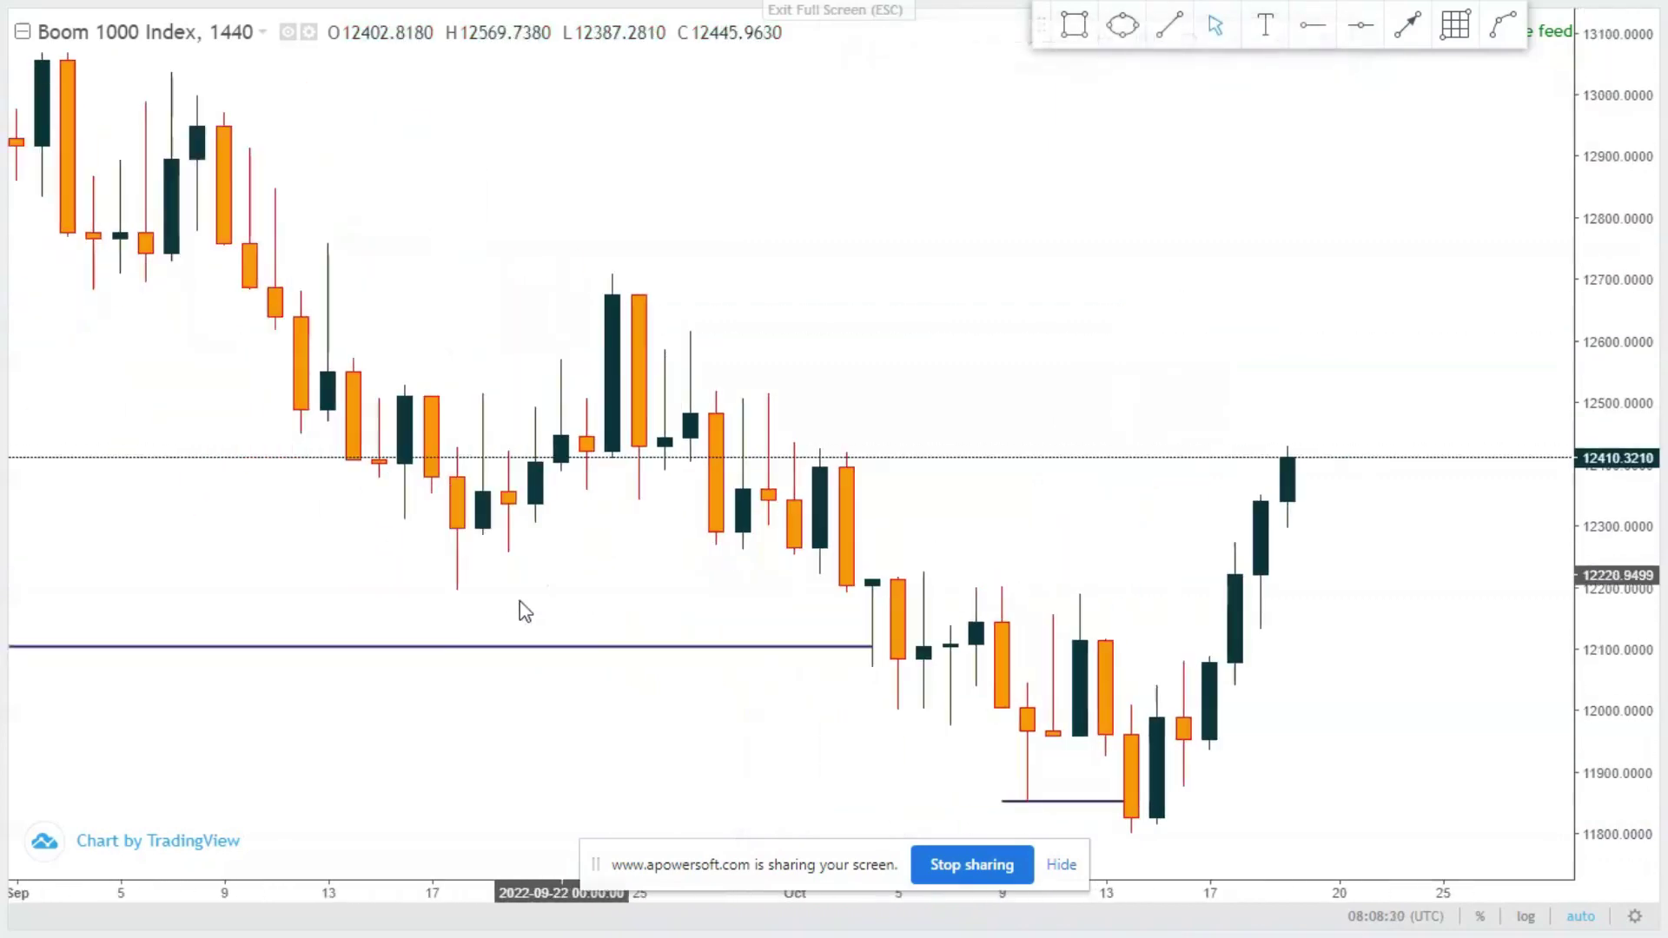
scroll(519, 601, down, 6)
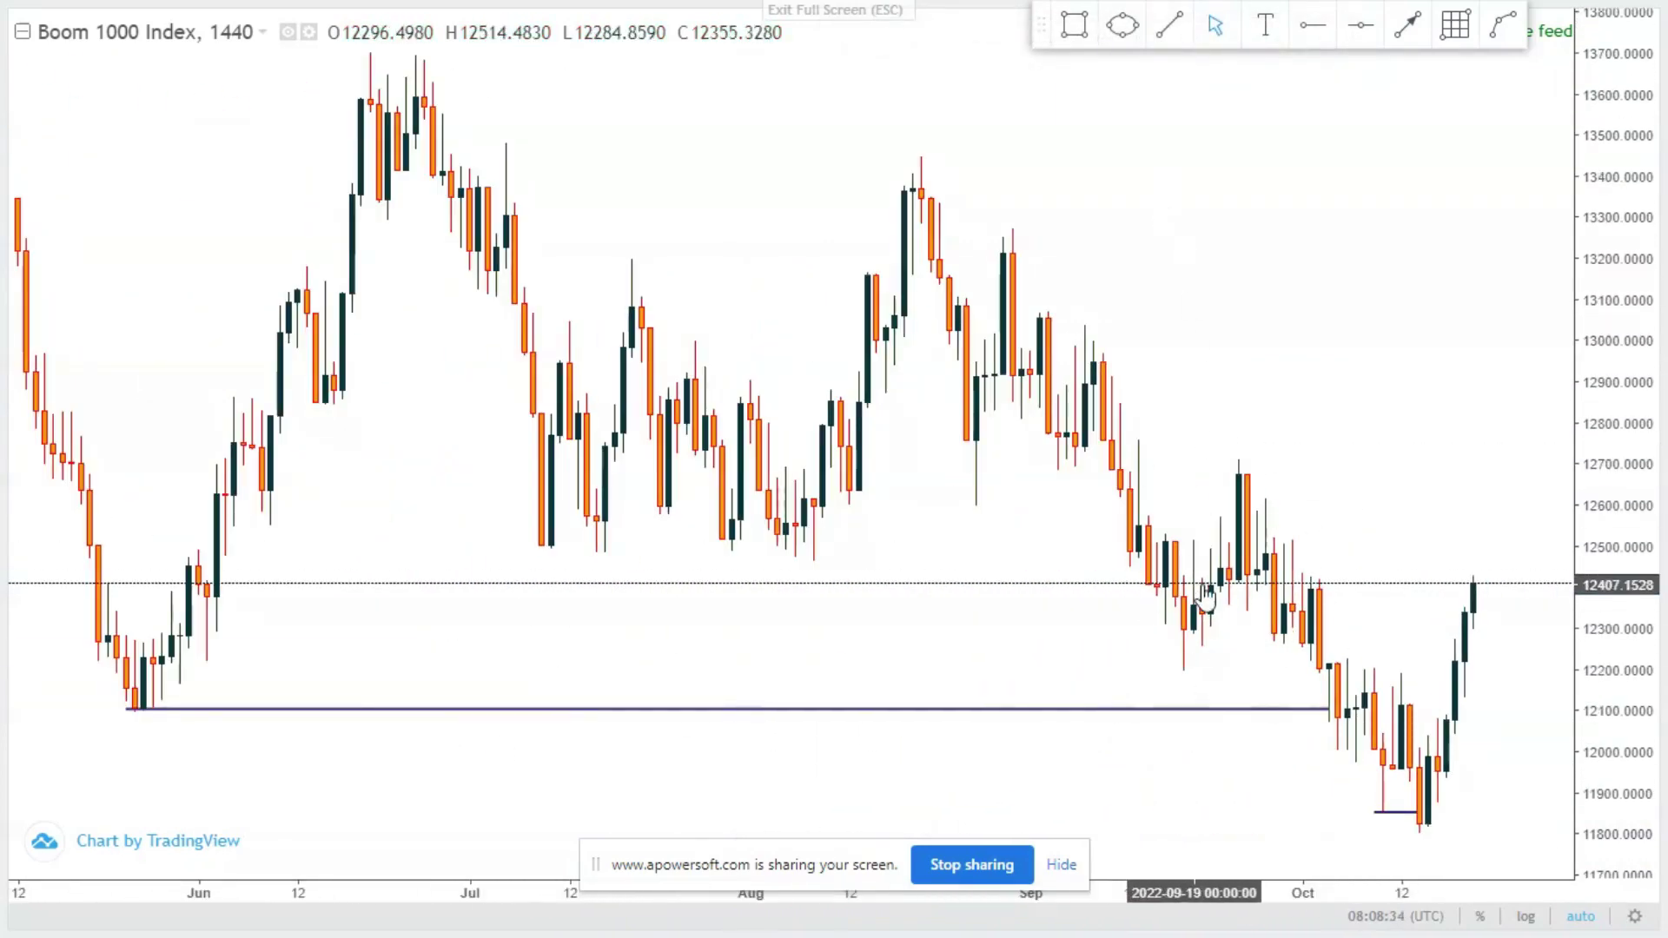
drag(1112, 513, 876, 631)
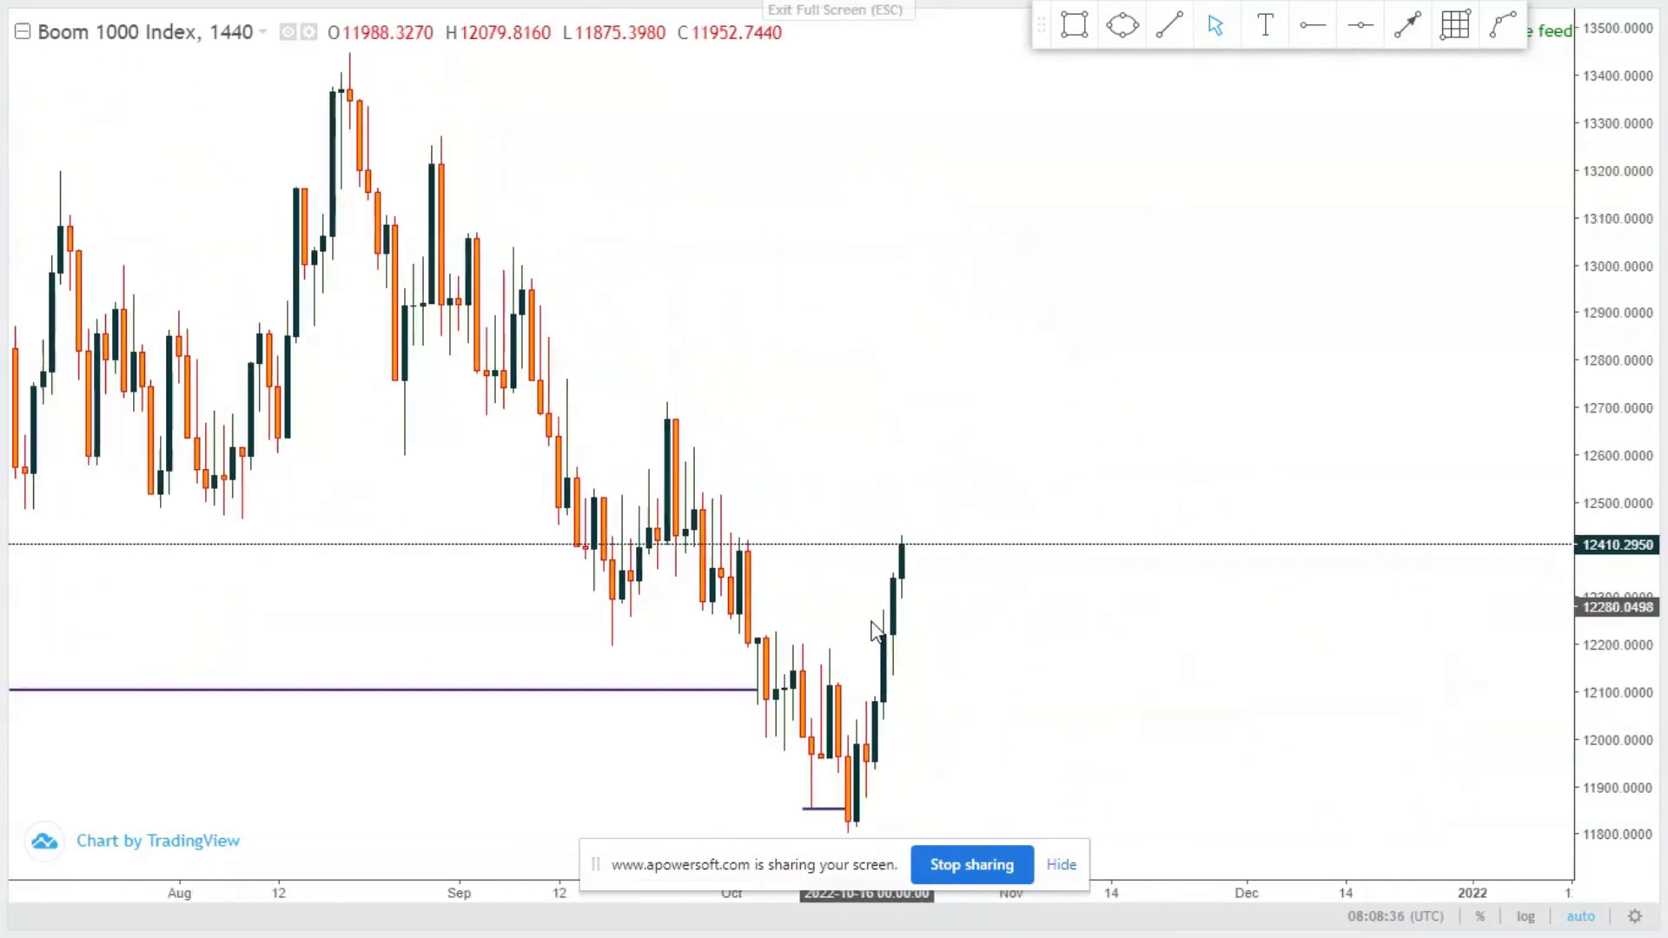
scroll(867, 640, up, 2)
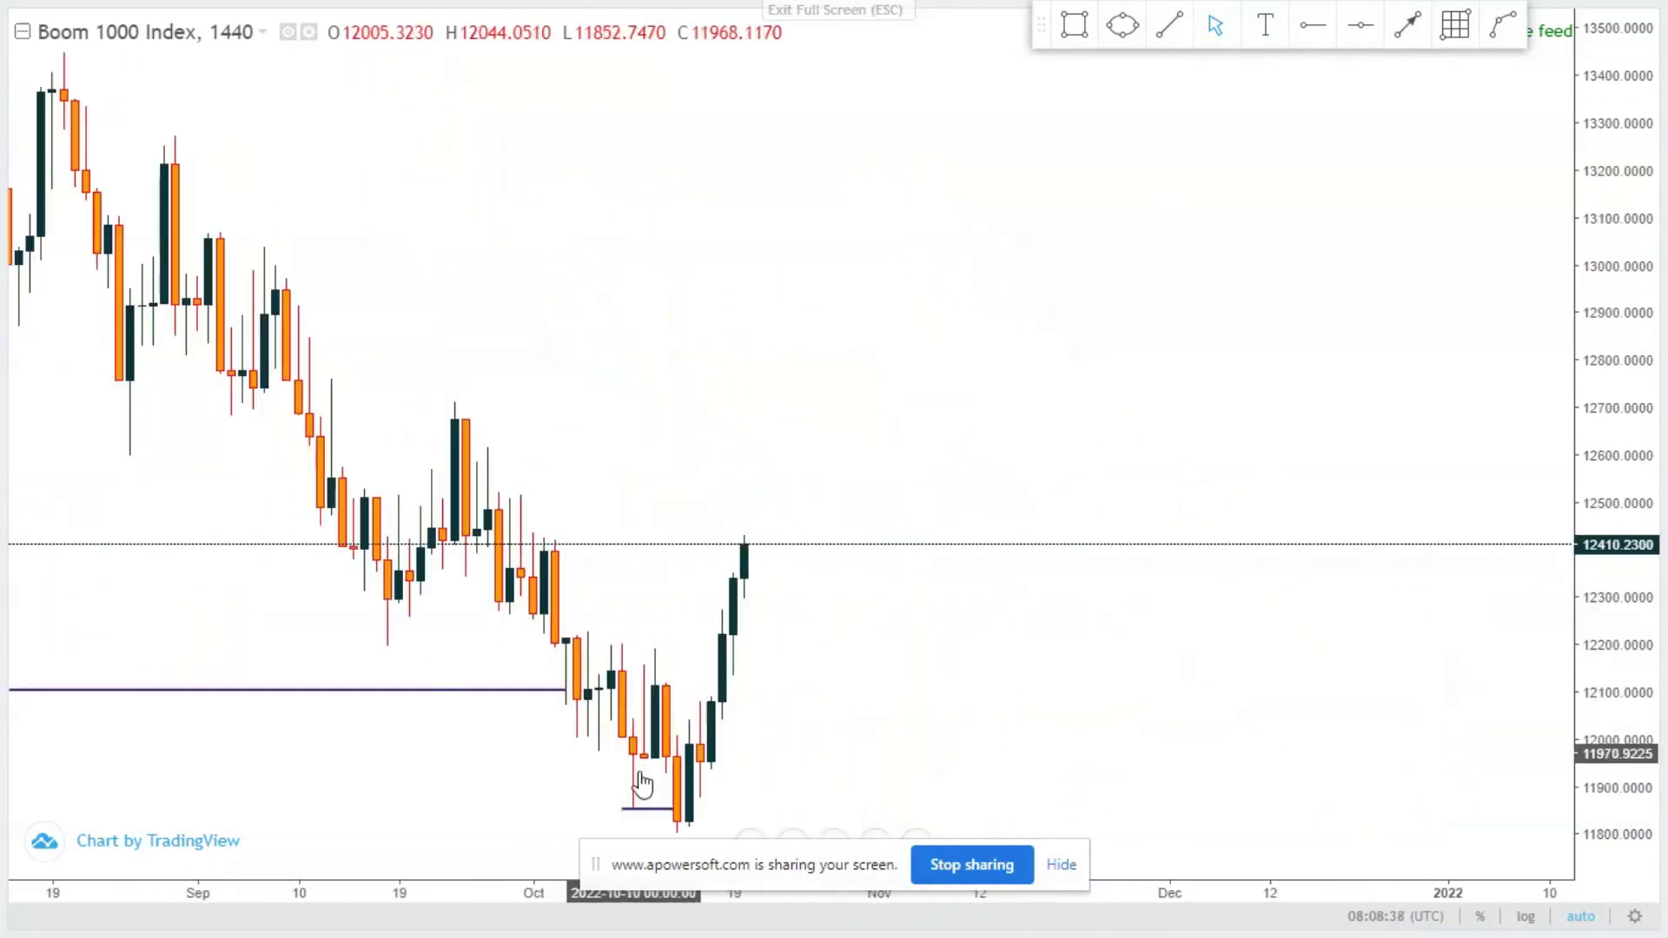
scroll(1004, 707, down, 1)
scroll(998, 689, up, 4)
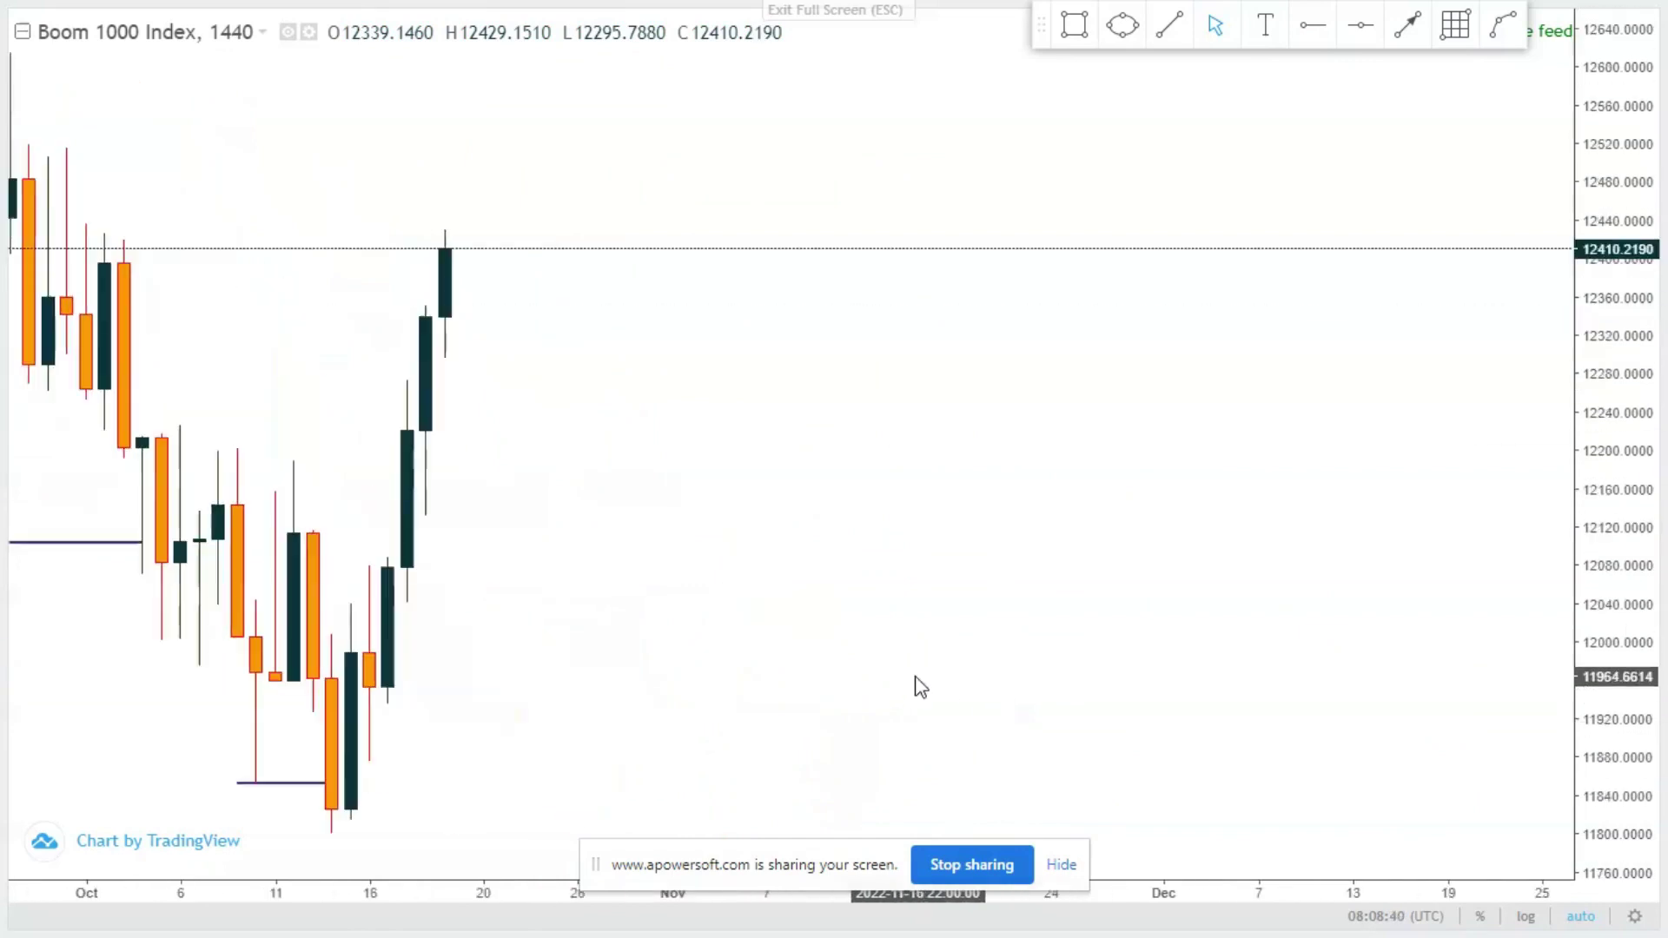
drag(921, 688, 1283, 641)
click(747, 803)
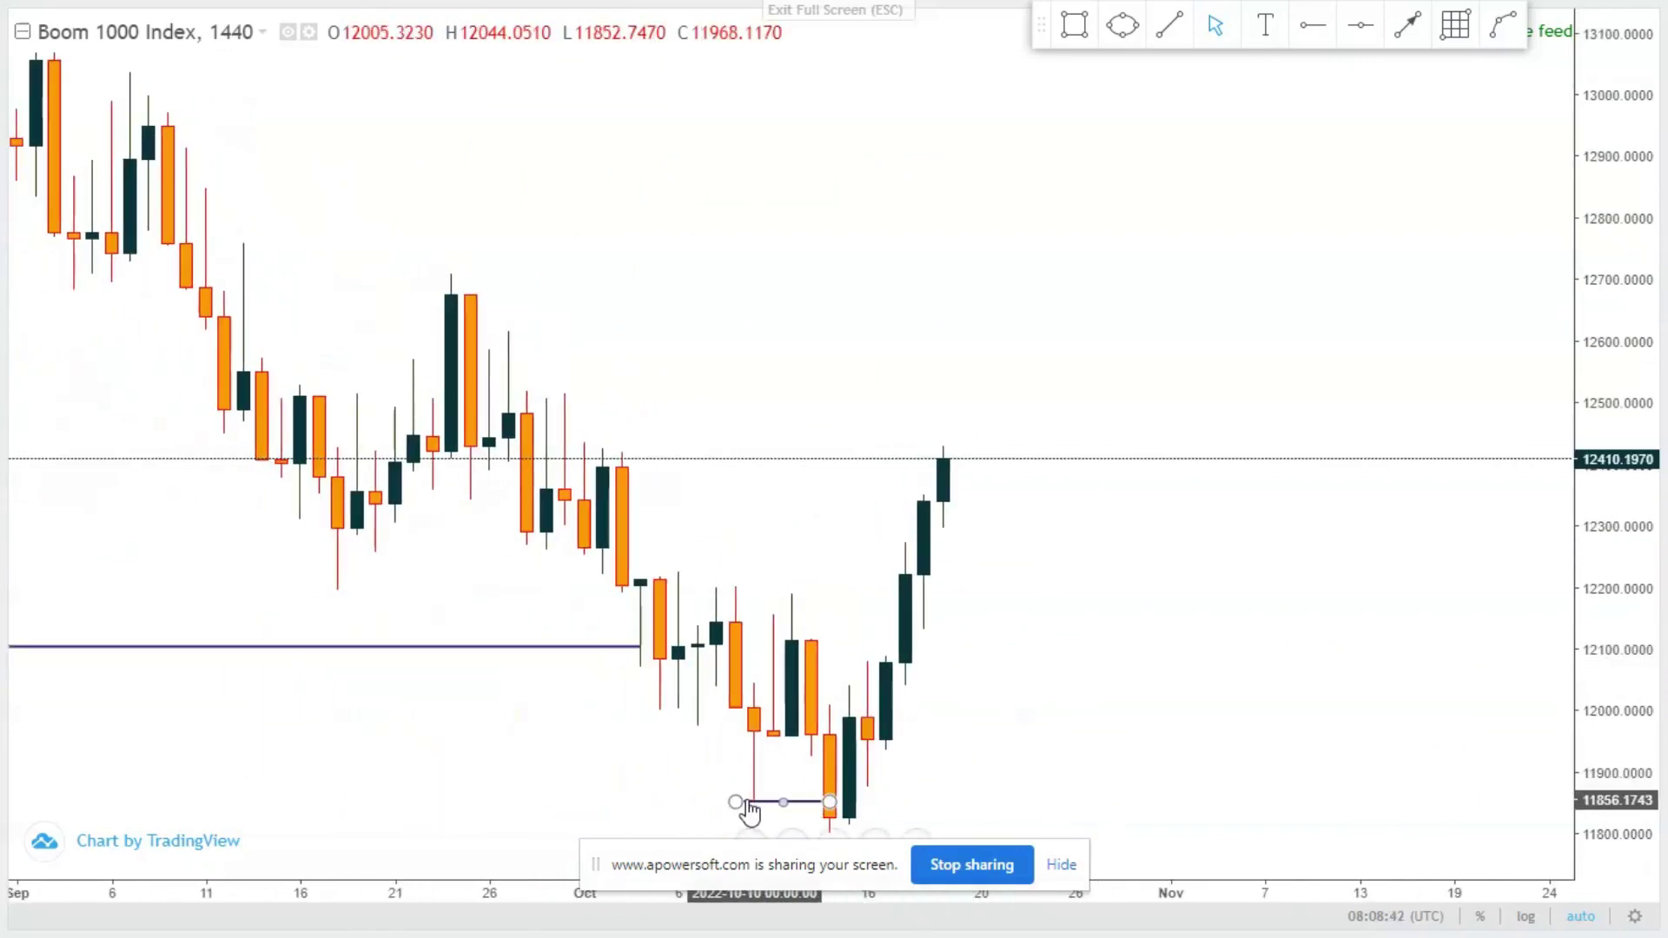
scroll(1069, 670, up, 1)
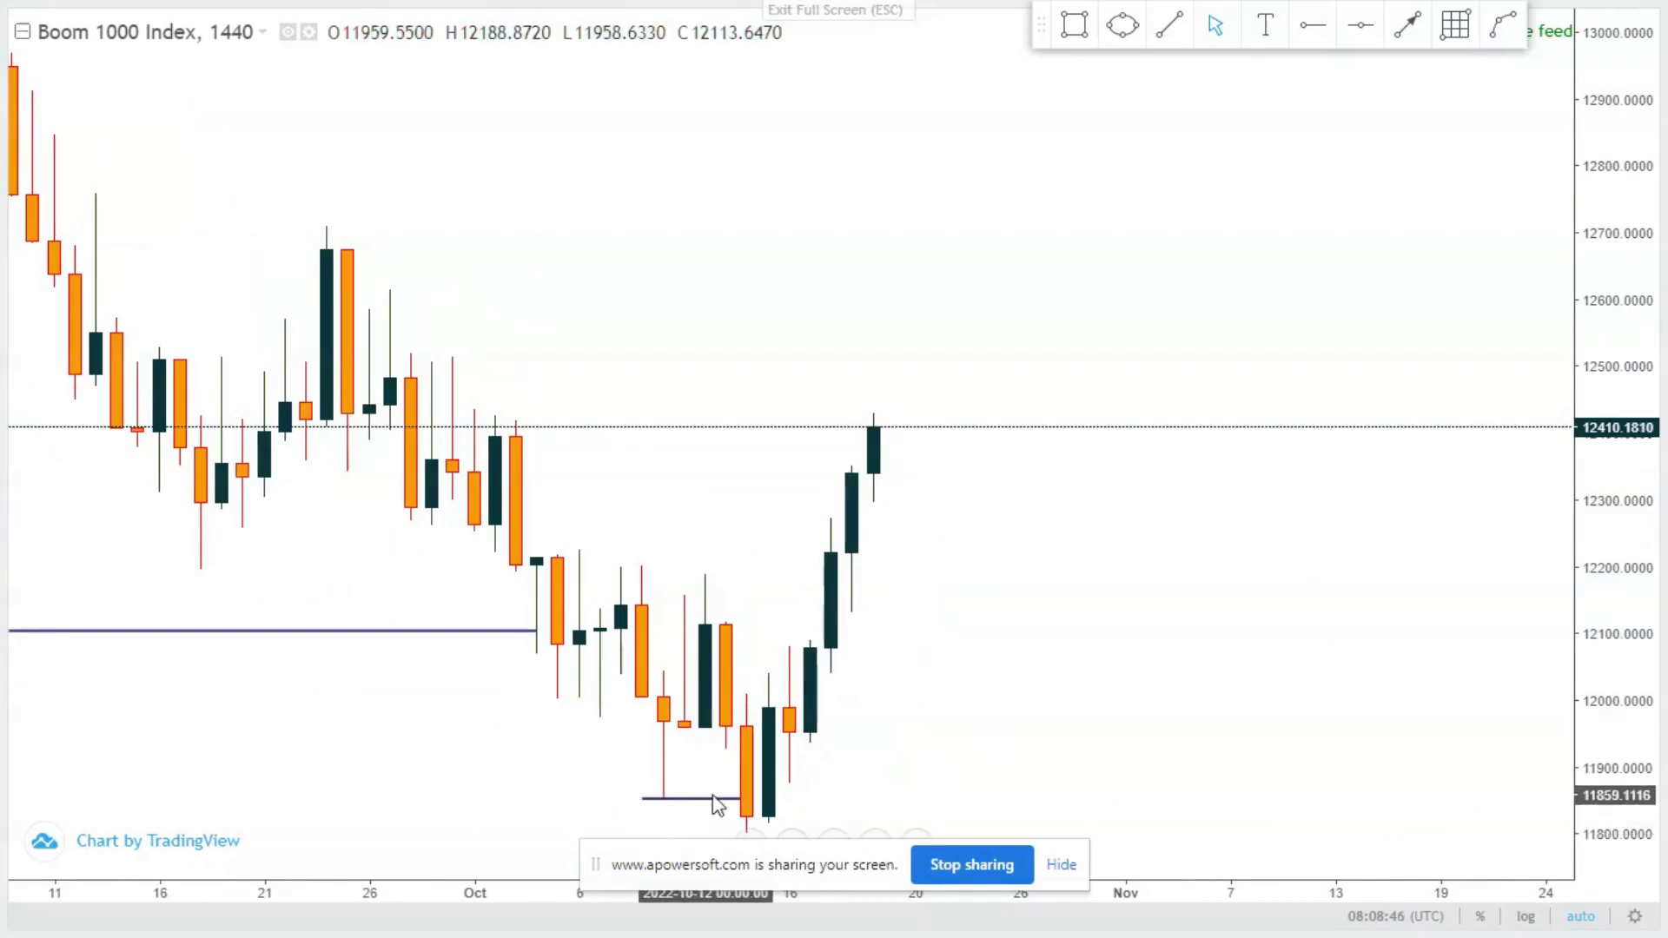
- Extend the 10 October low line at about 11853 forward to about 7 November and back to about 1 October
click(746, 800)
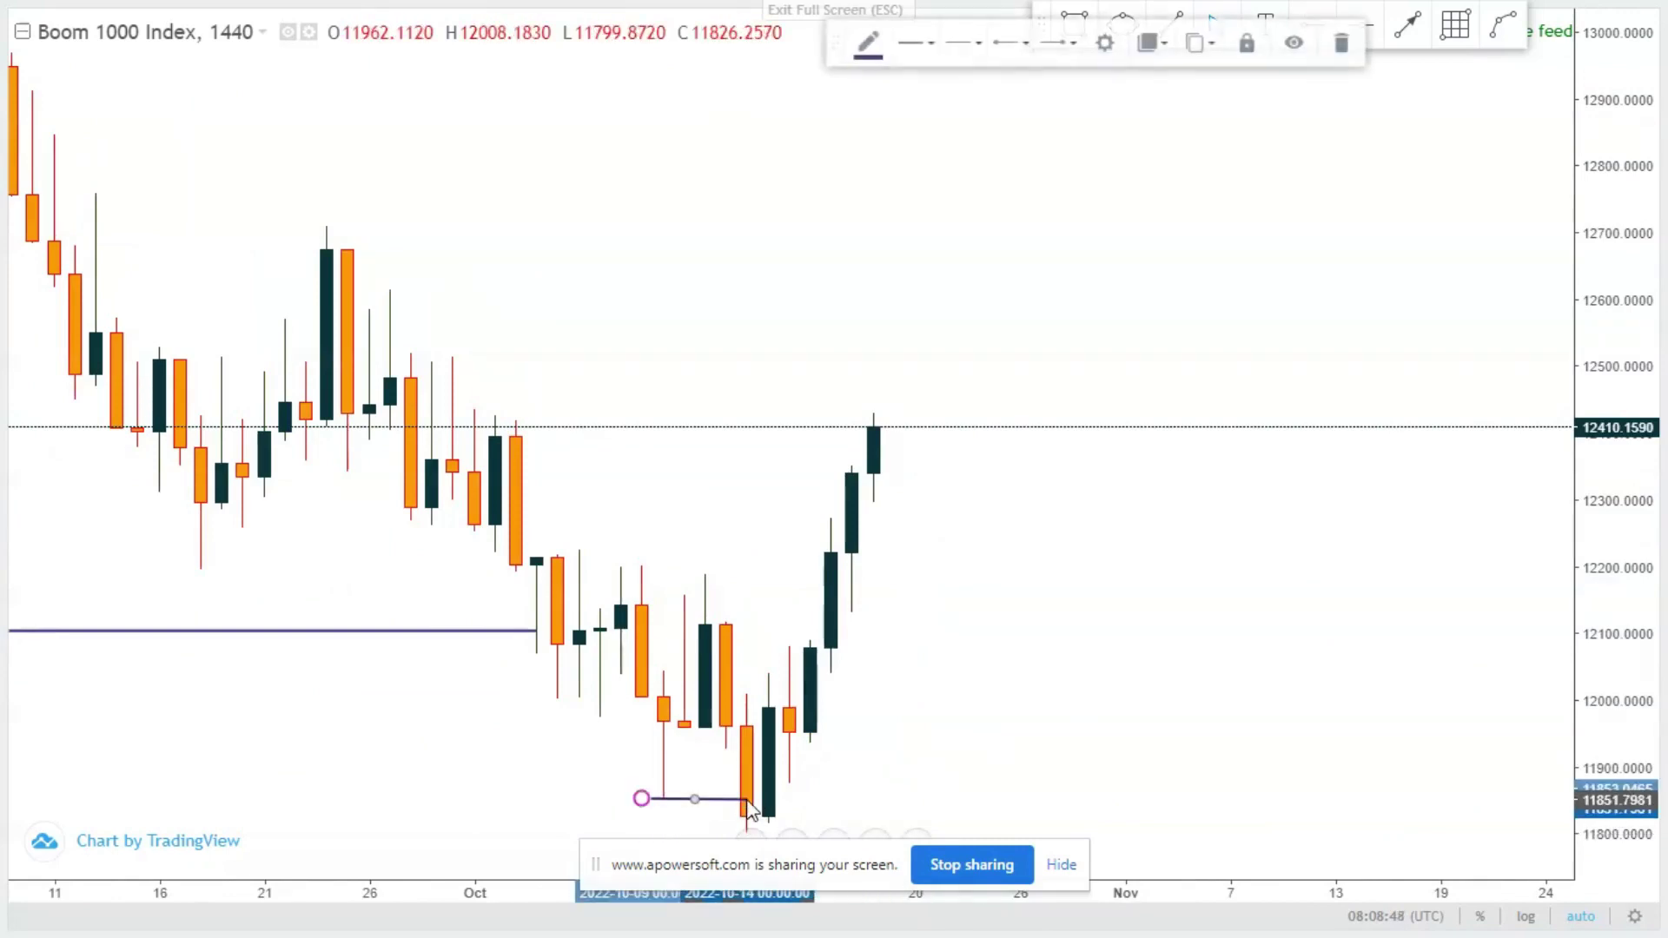
drag(746, 800, 1229, 798)
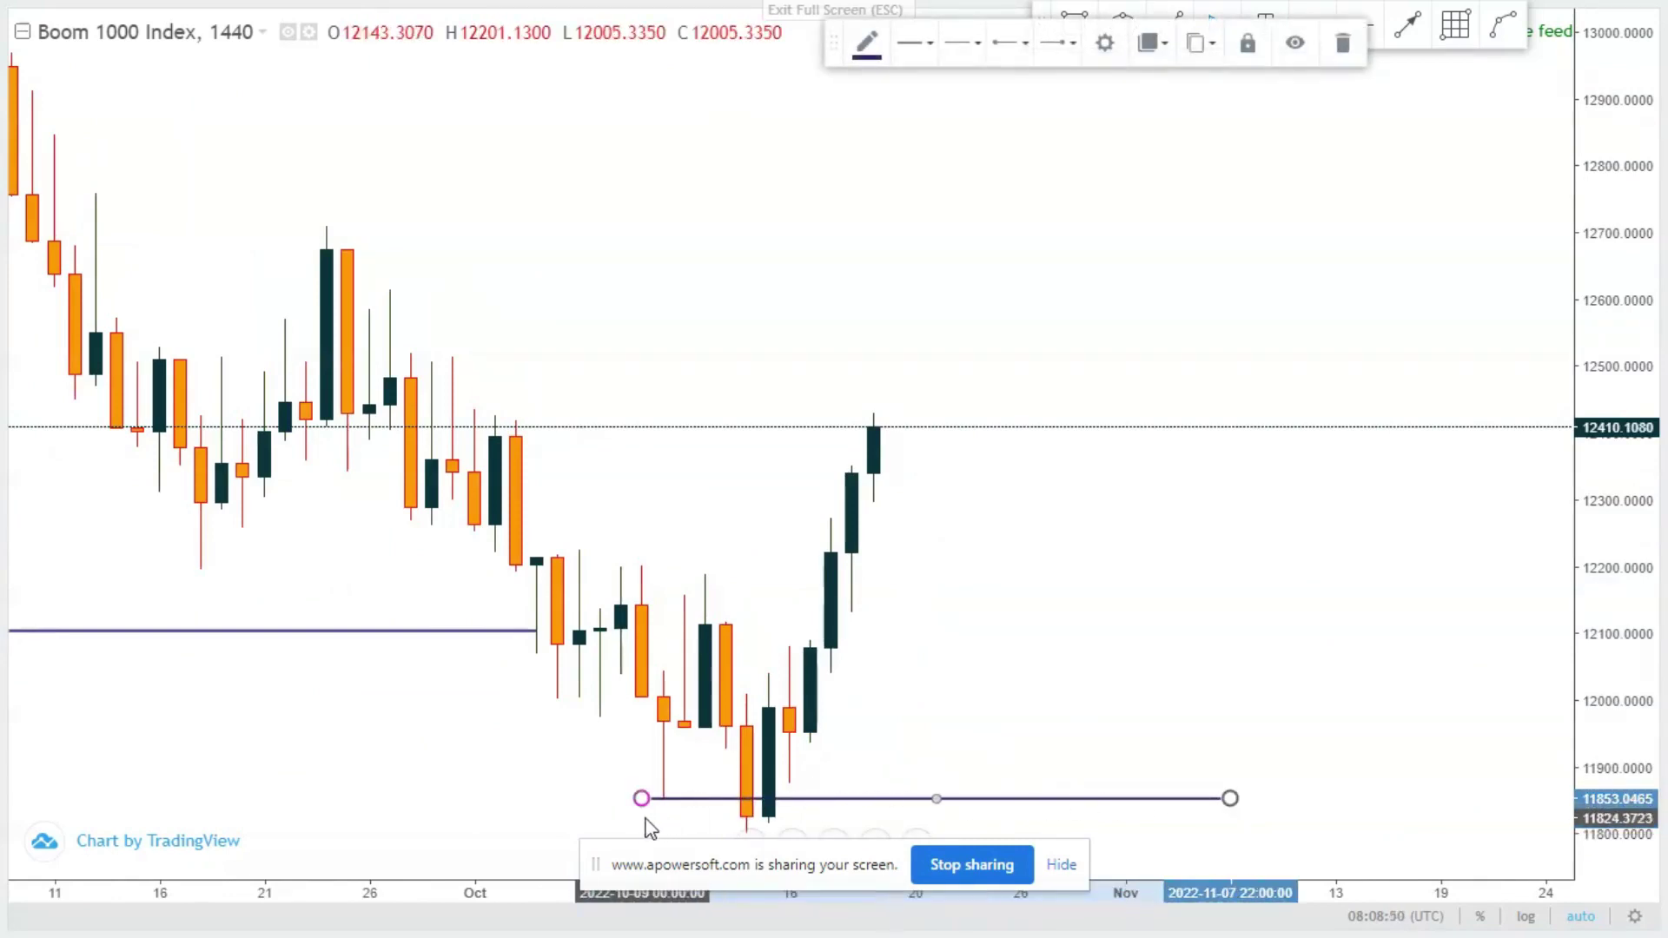
drag(634, 799, 476, 798)
click(454, 662)
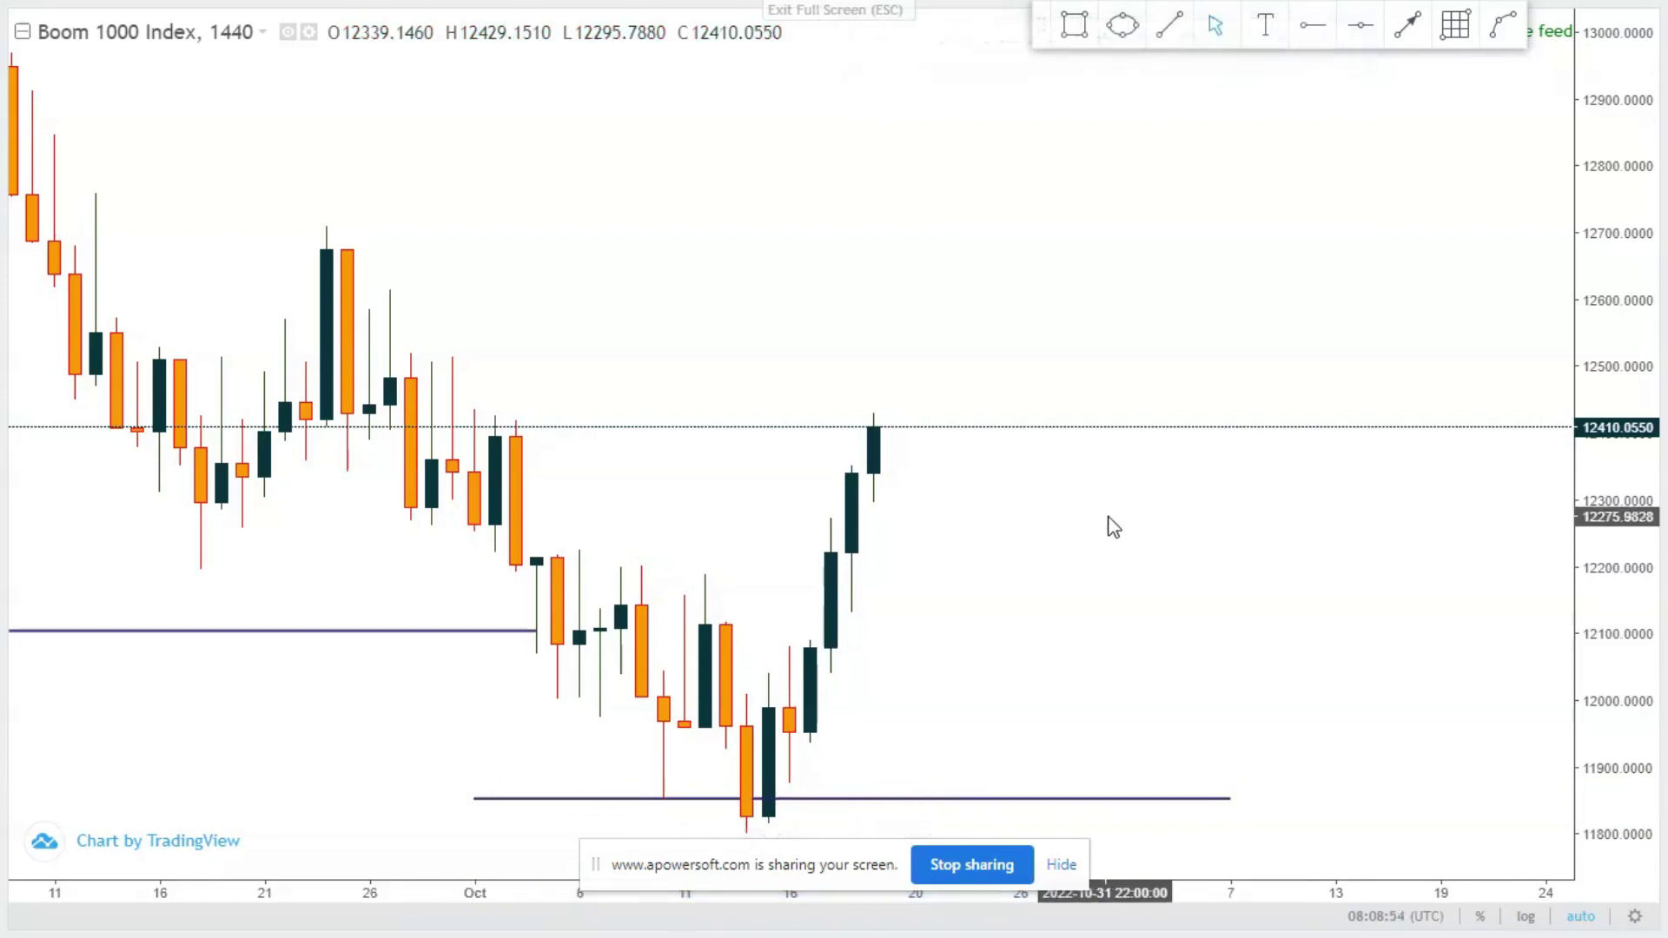
- Draw a rectangle zone from about 11969 down to the low line near 11852, spanning about 3 to 29 October
scroll(848, 525, up, 3)
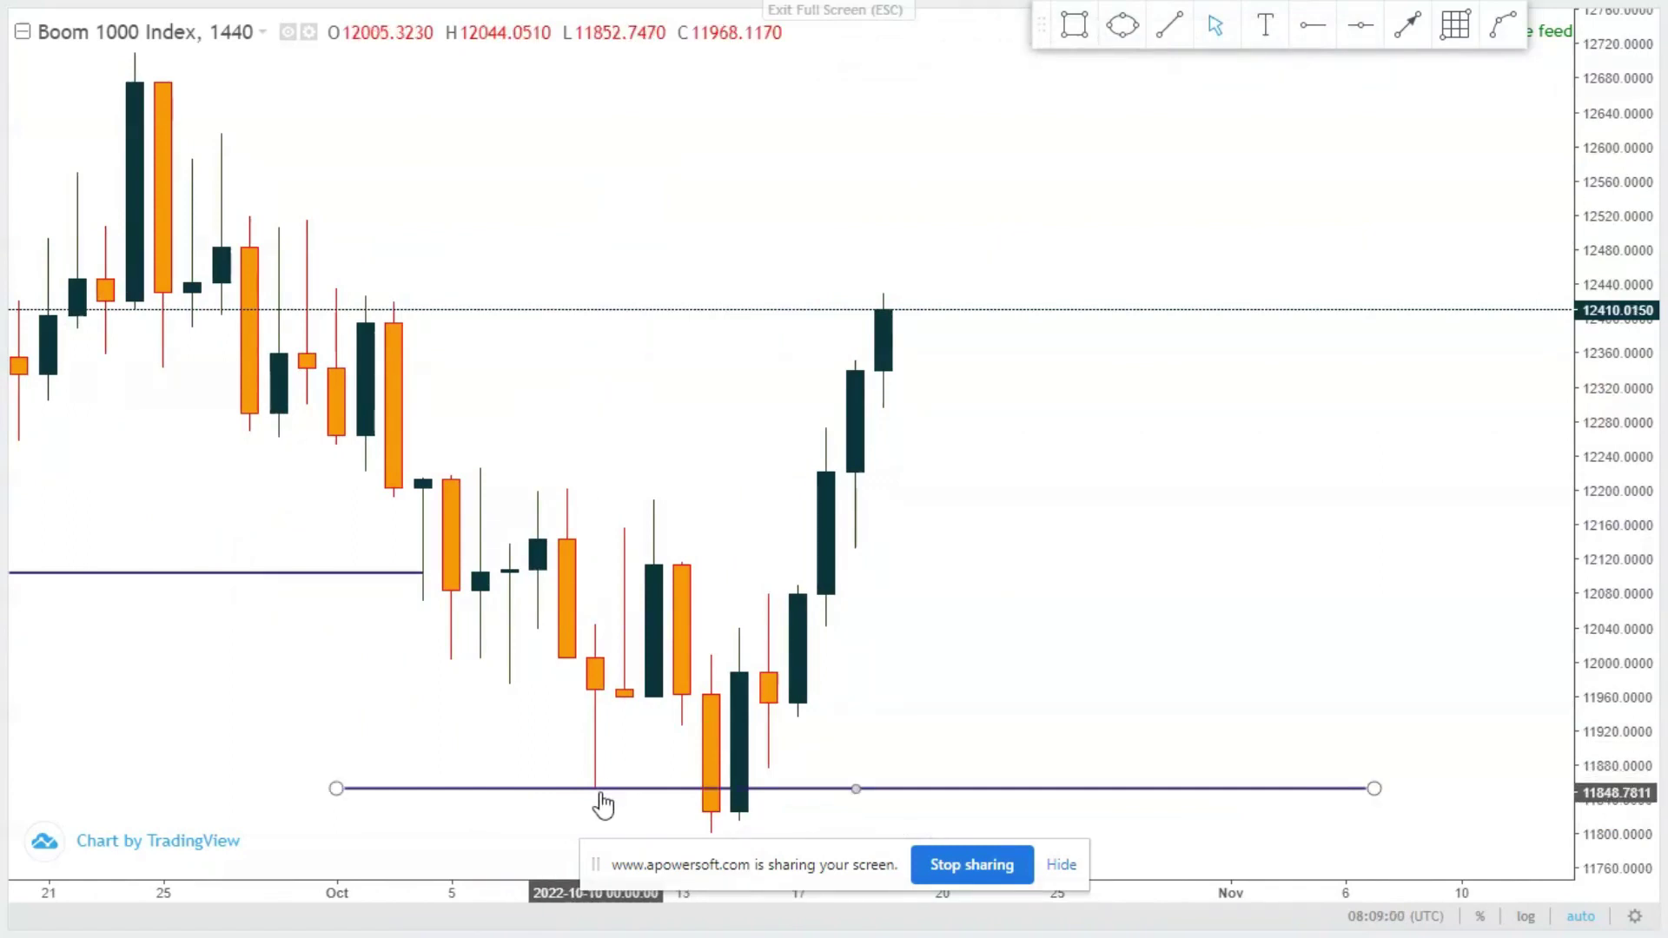
drag(600, 794, 619, 799)
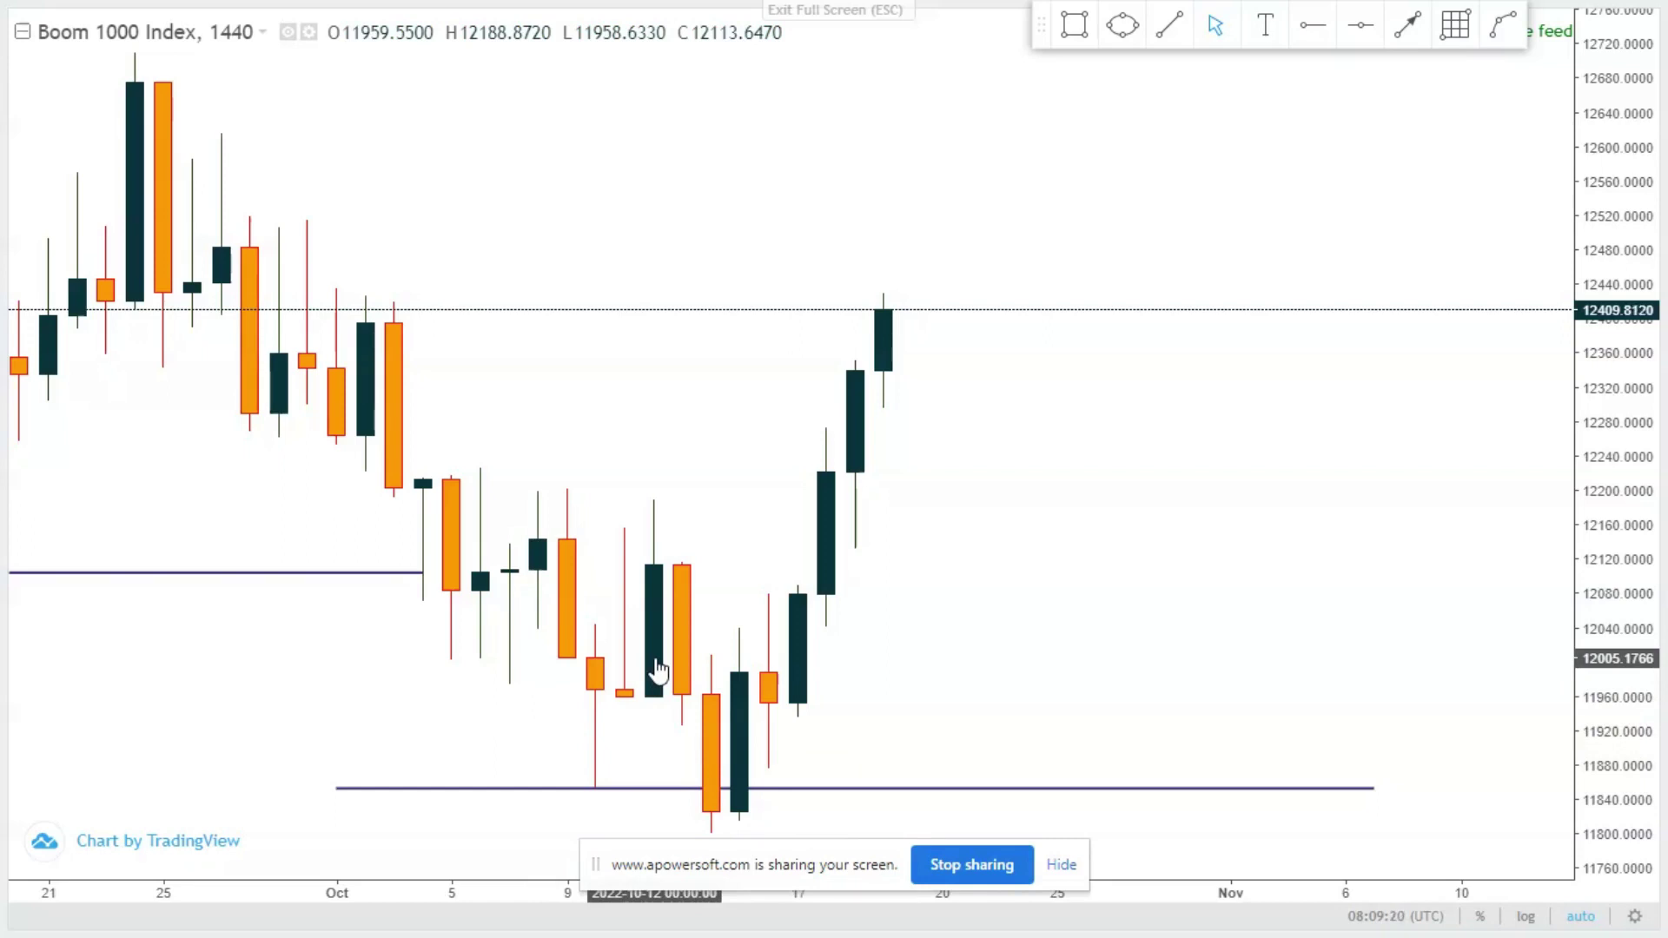
scroll(658, 669, down, 3)
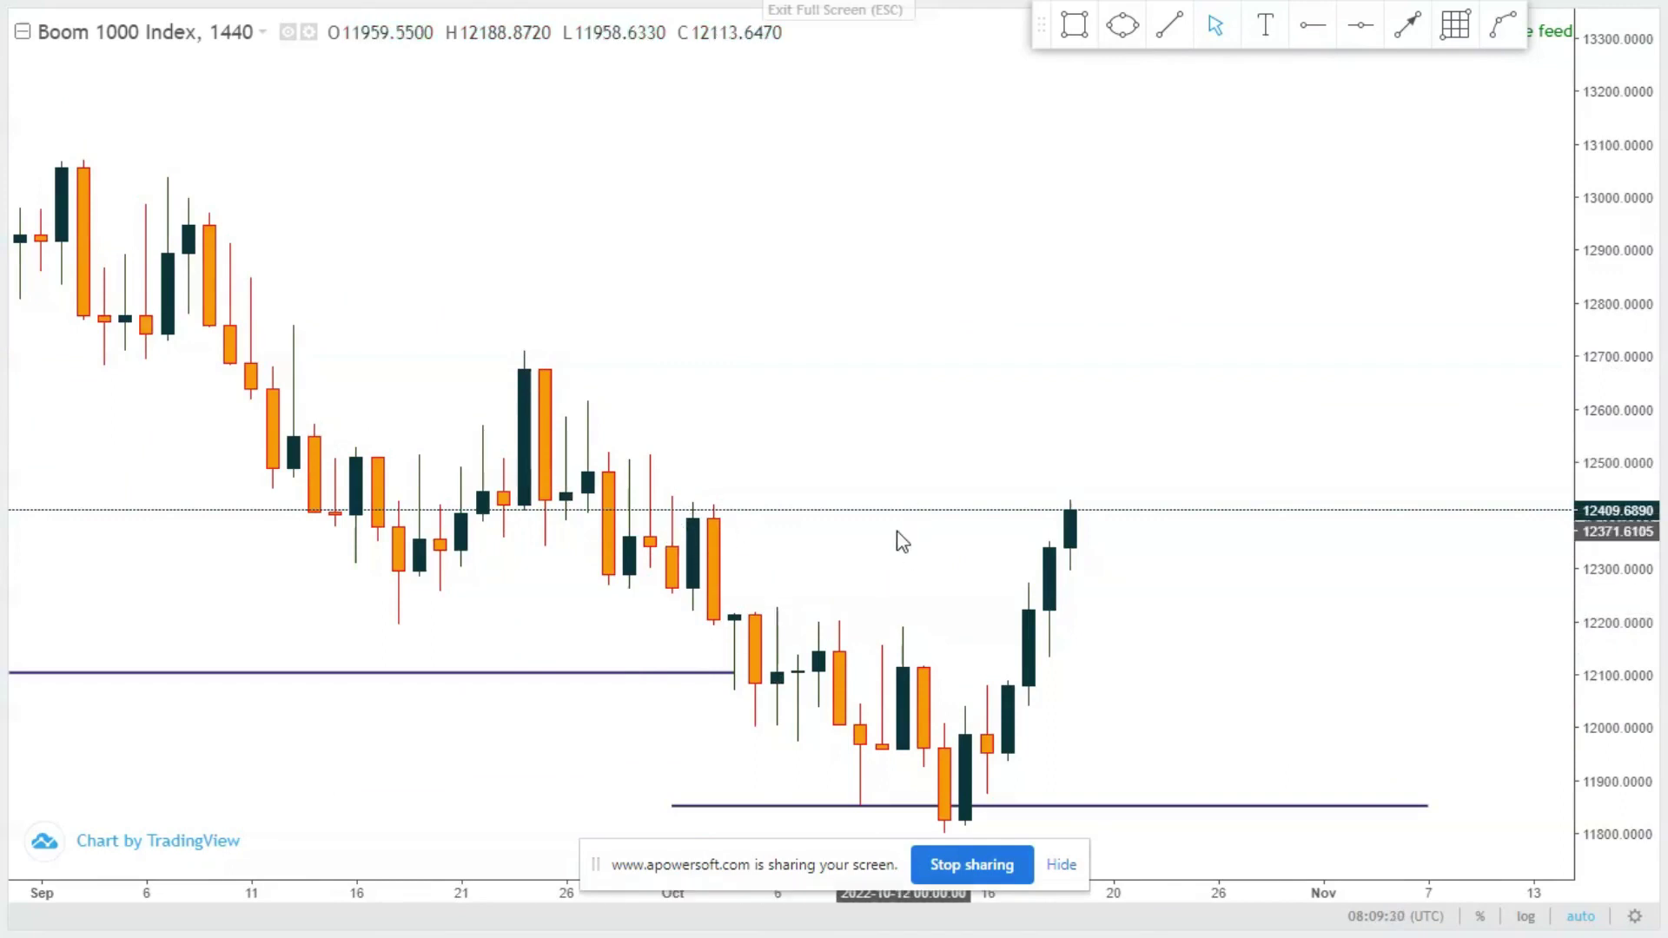
scroll(893, 539, up, 3)
scroll(1061, 602, right, 3)
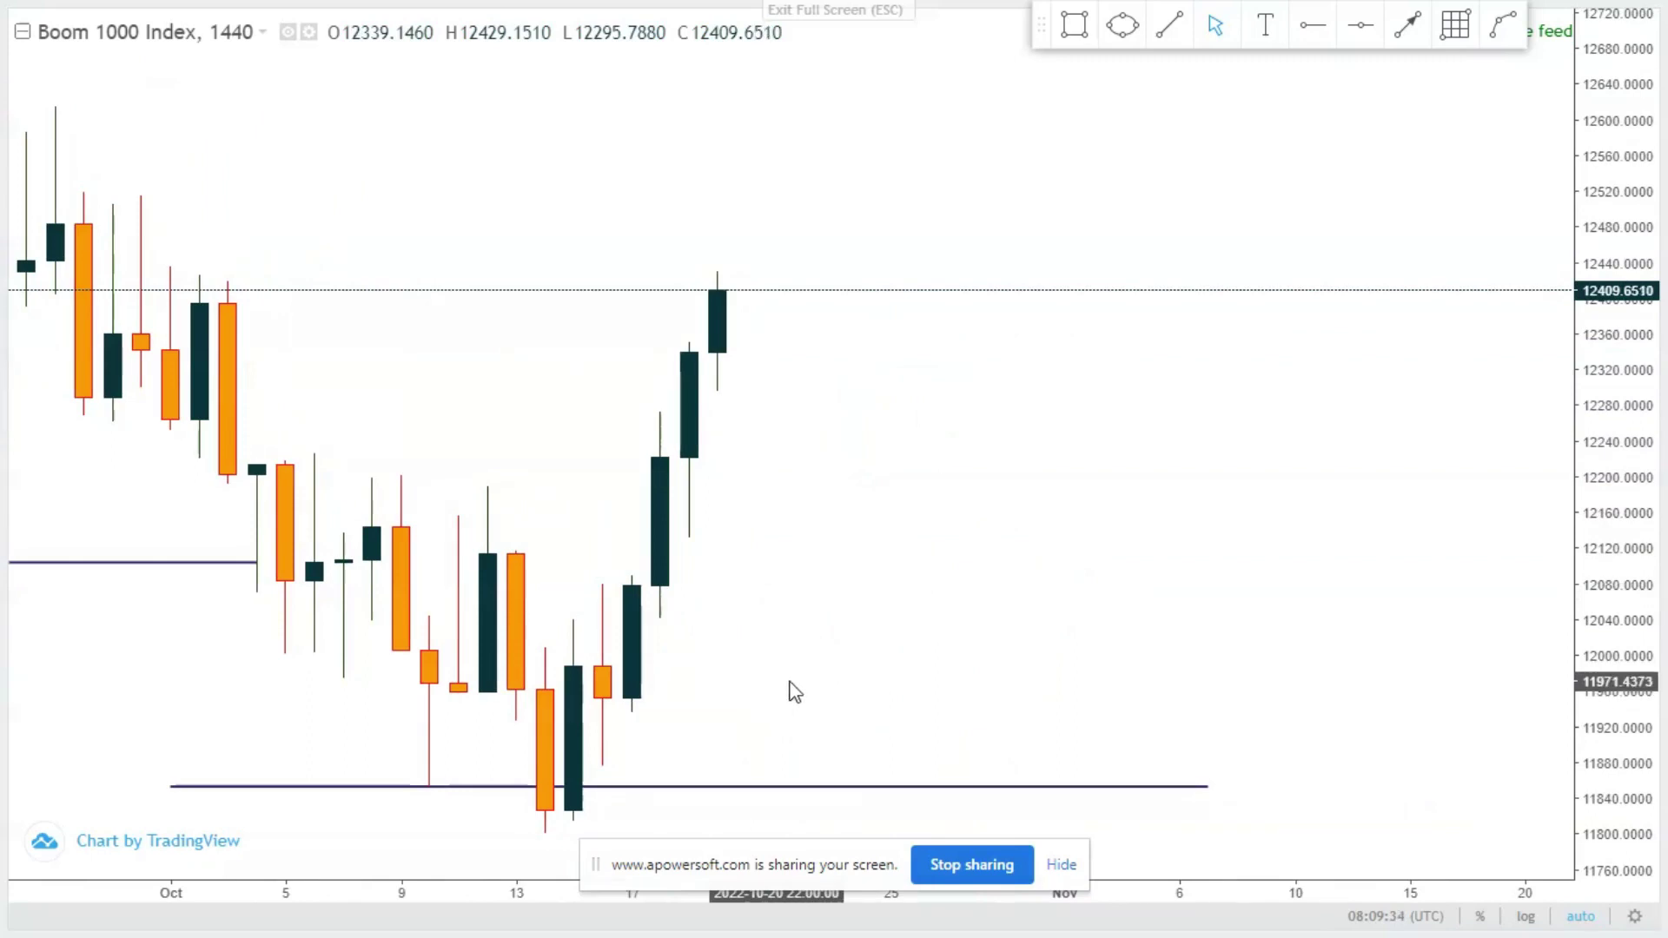
click(1074, 26)
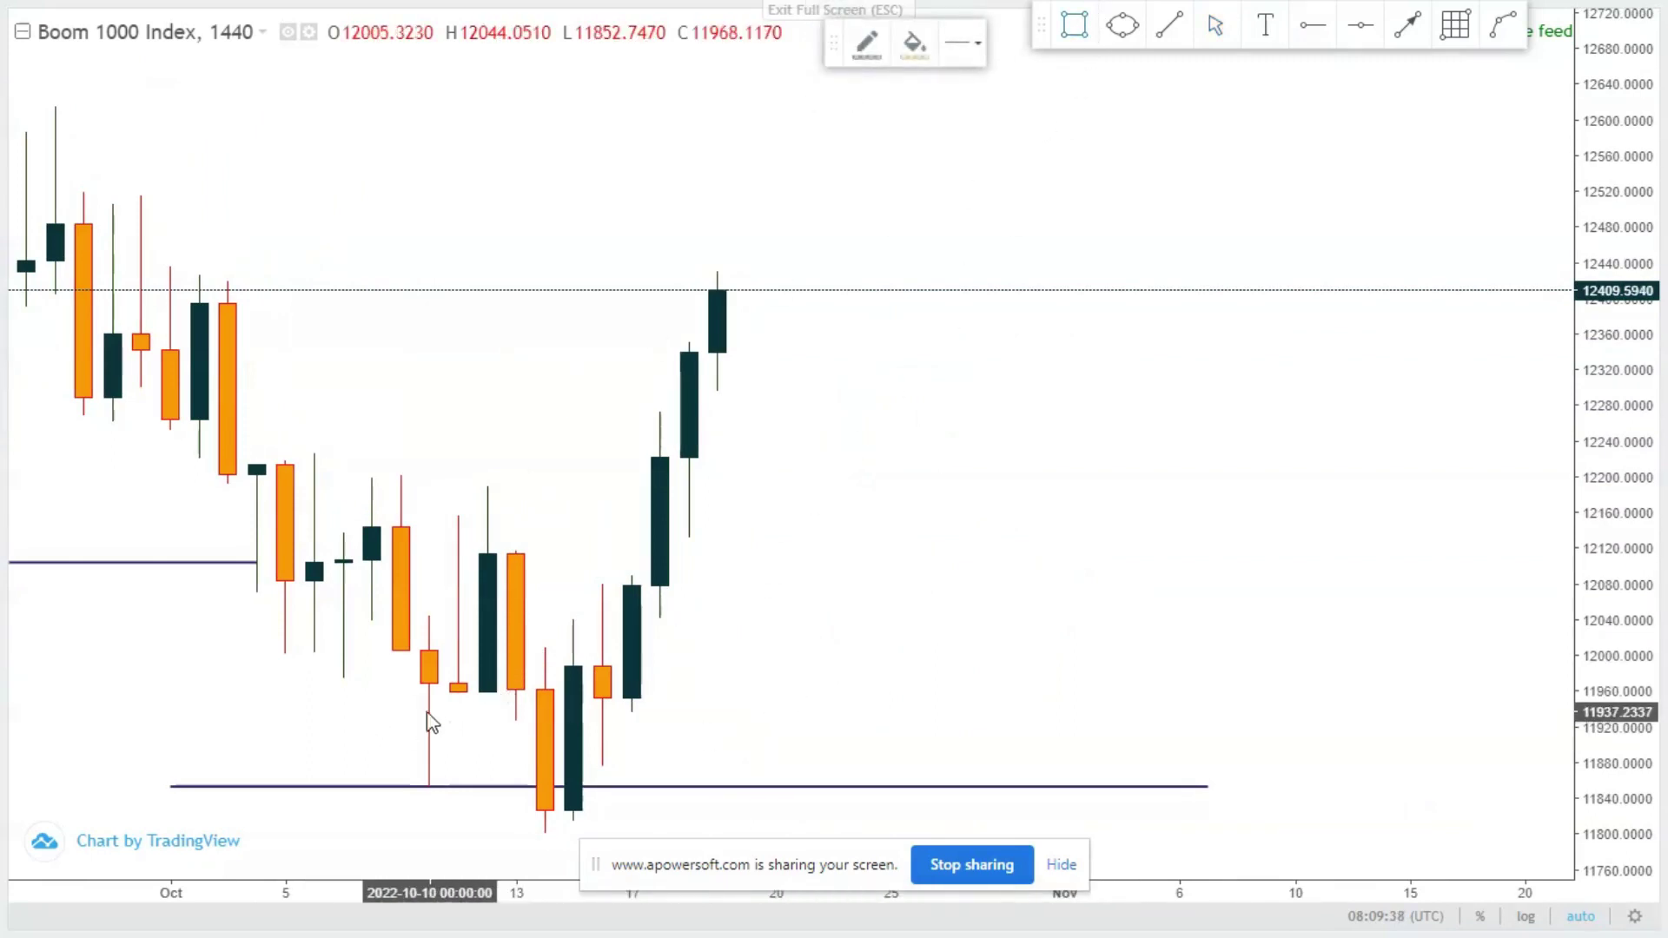
mouse_move(371, 688)
mouse_down()
mouse_move(491, 739)
mouse_move(716, 739)
mouse_move(975, 789)
mouse_up()
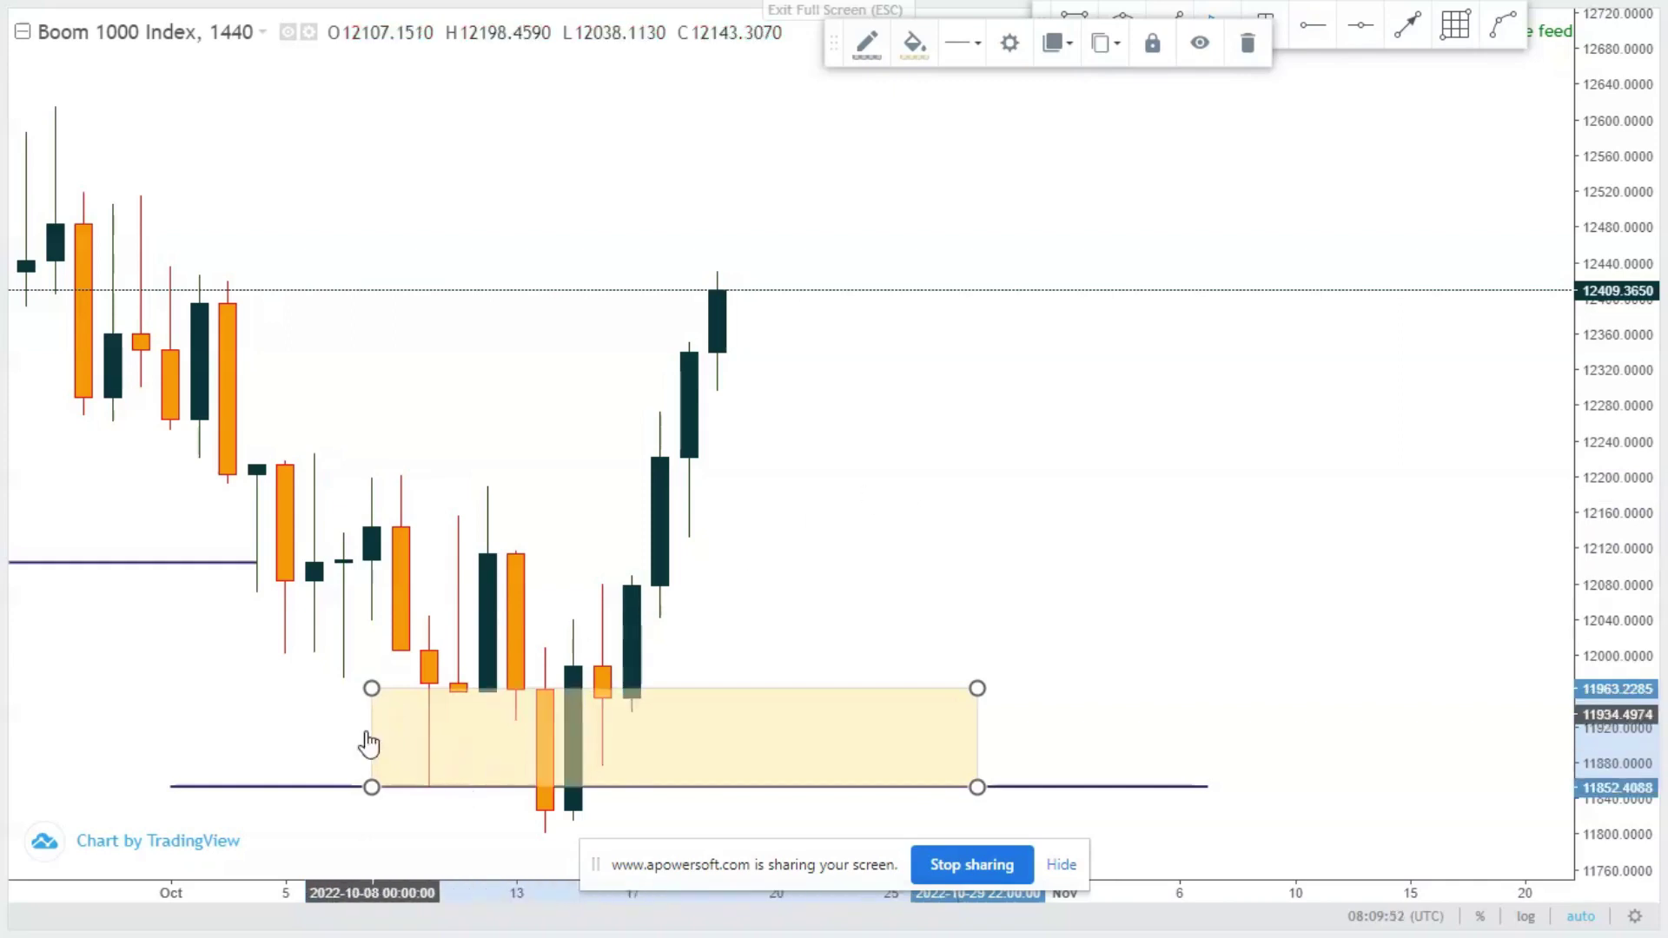
click(279, 674)
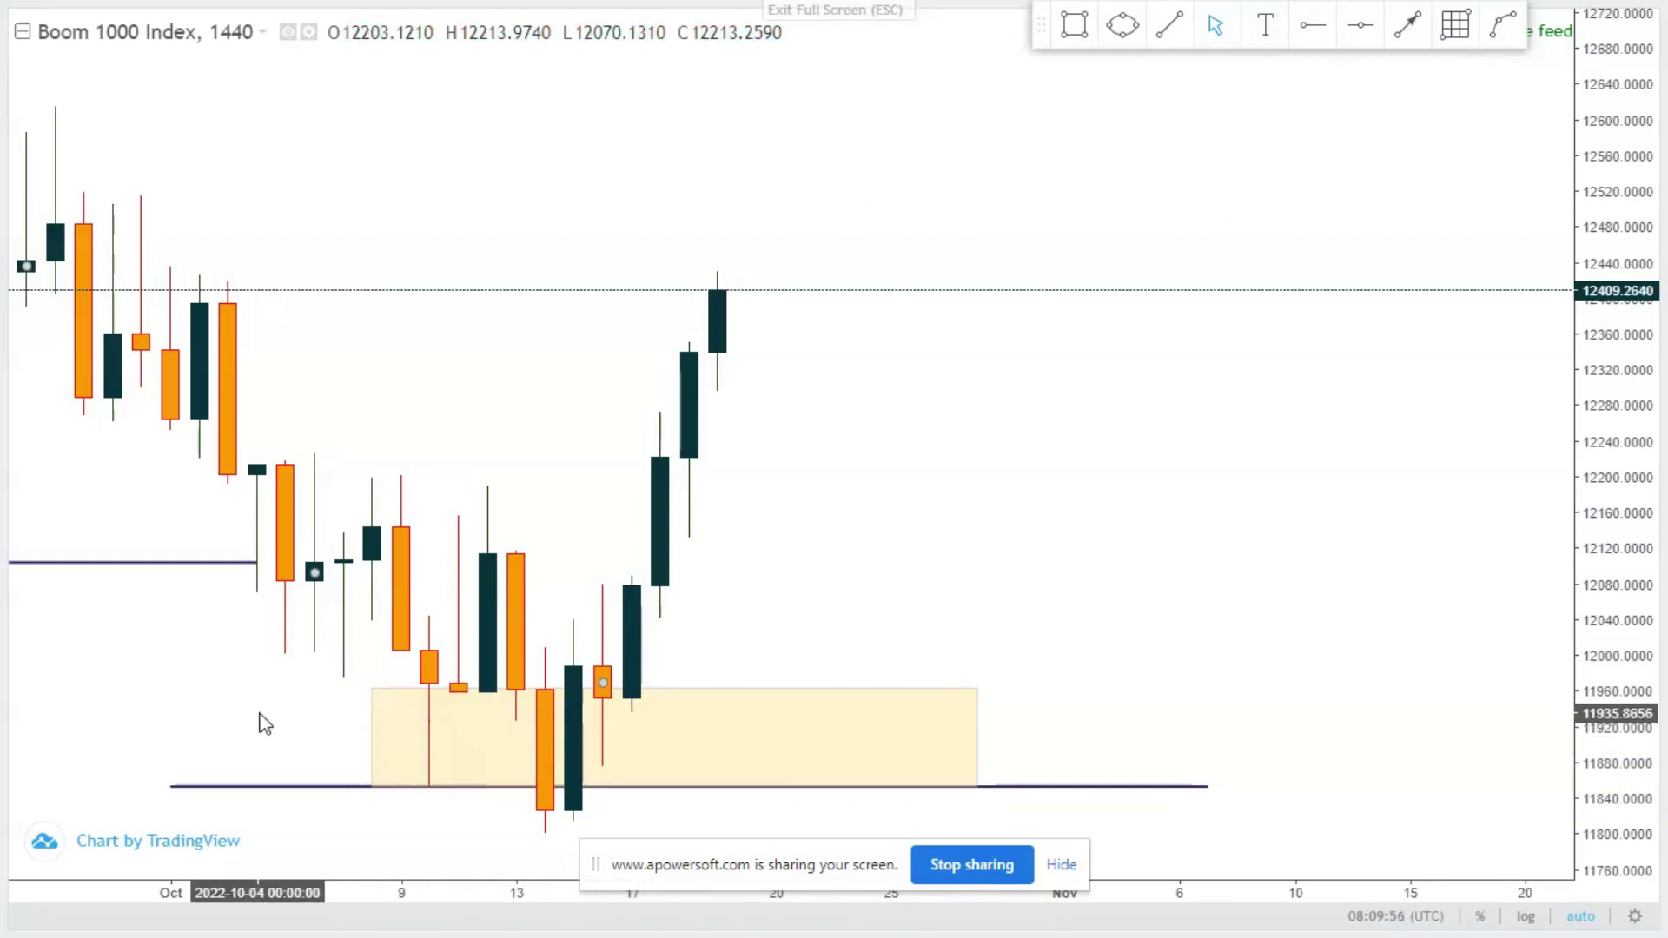
drag(374, 691, 233, 692)
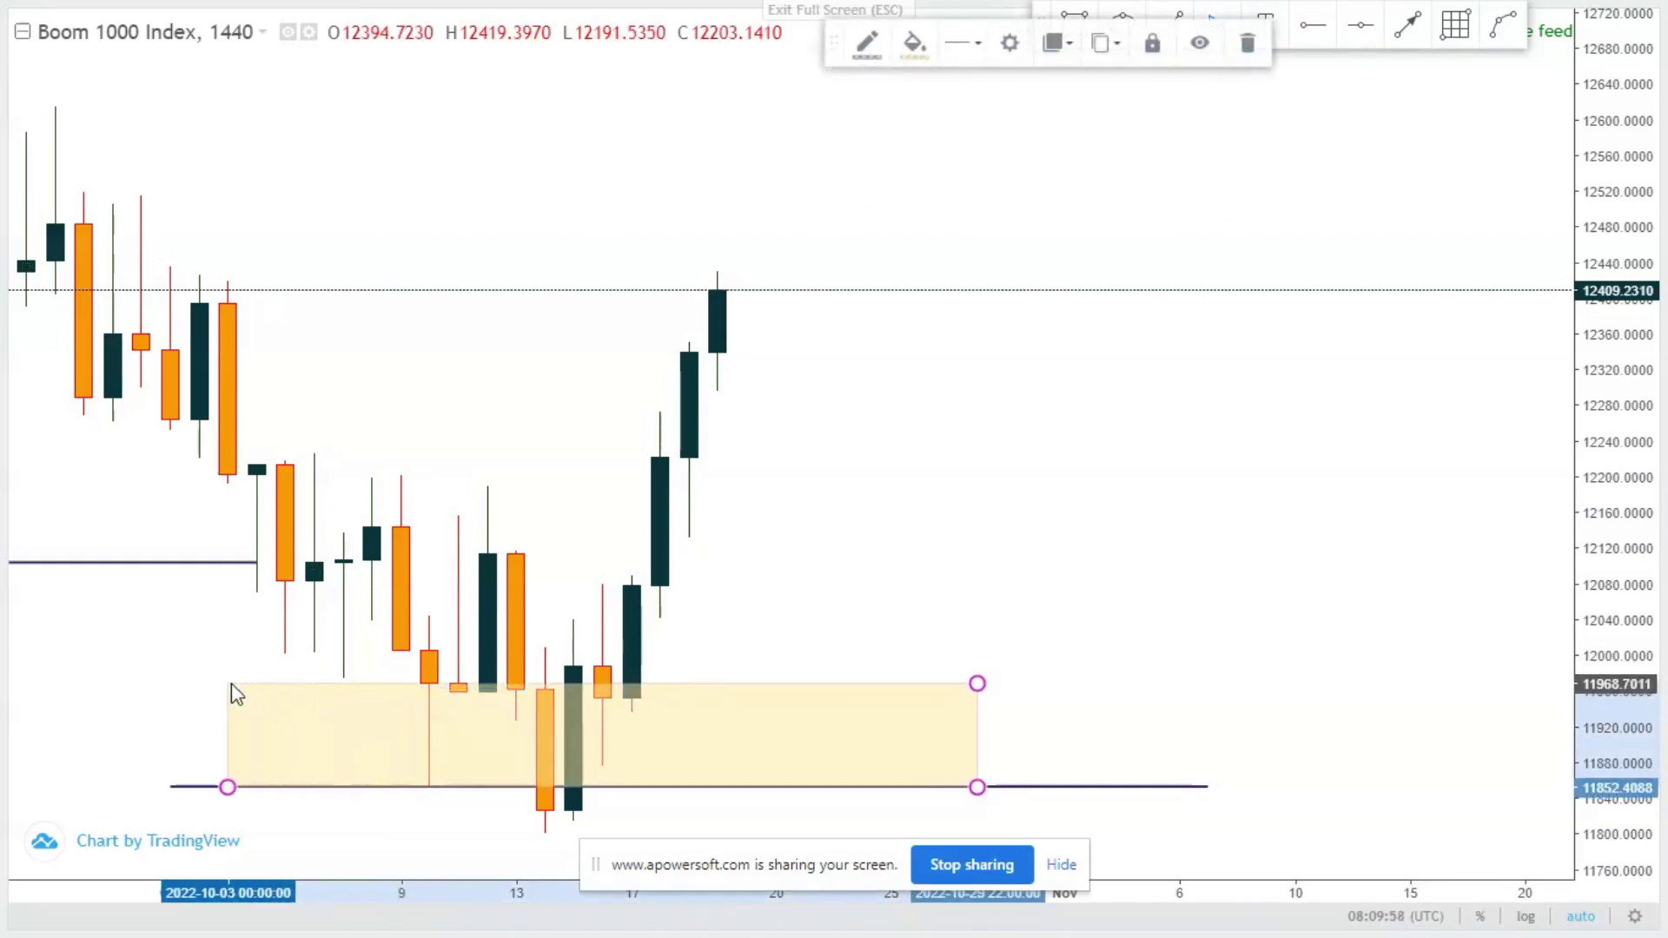
click(136, 666)
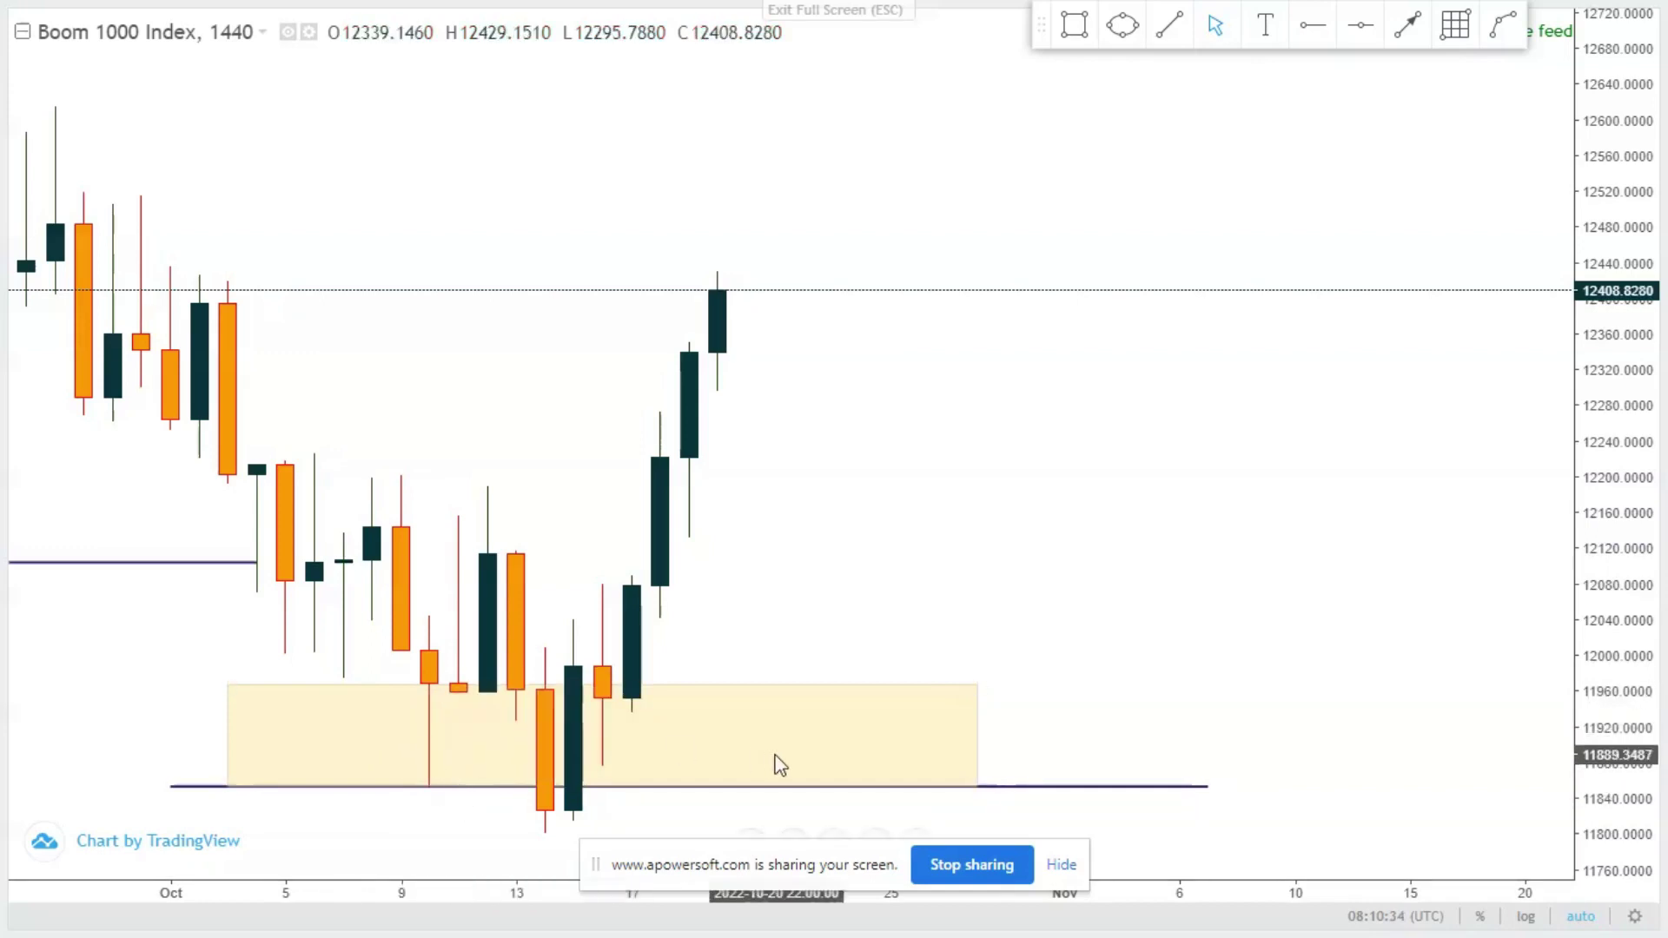
- Switch the Boom 1000 Index chart from the daily to the 240-minute interval
drag(797, 612, 916, 583)
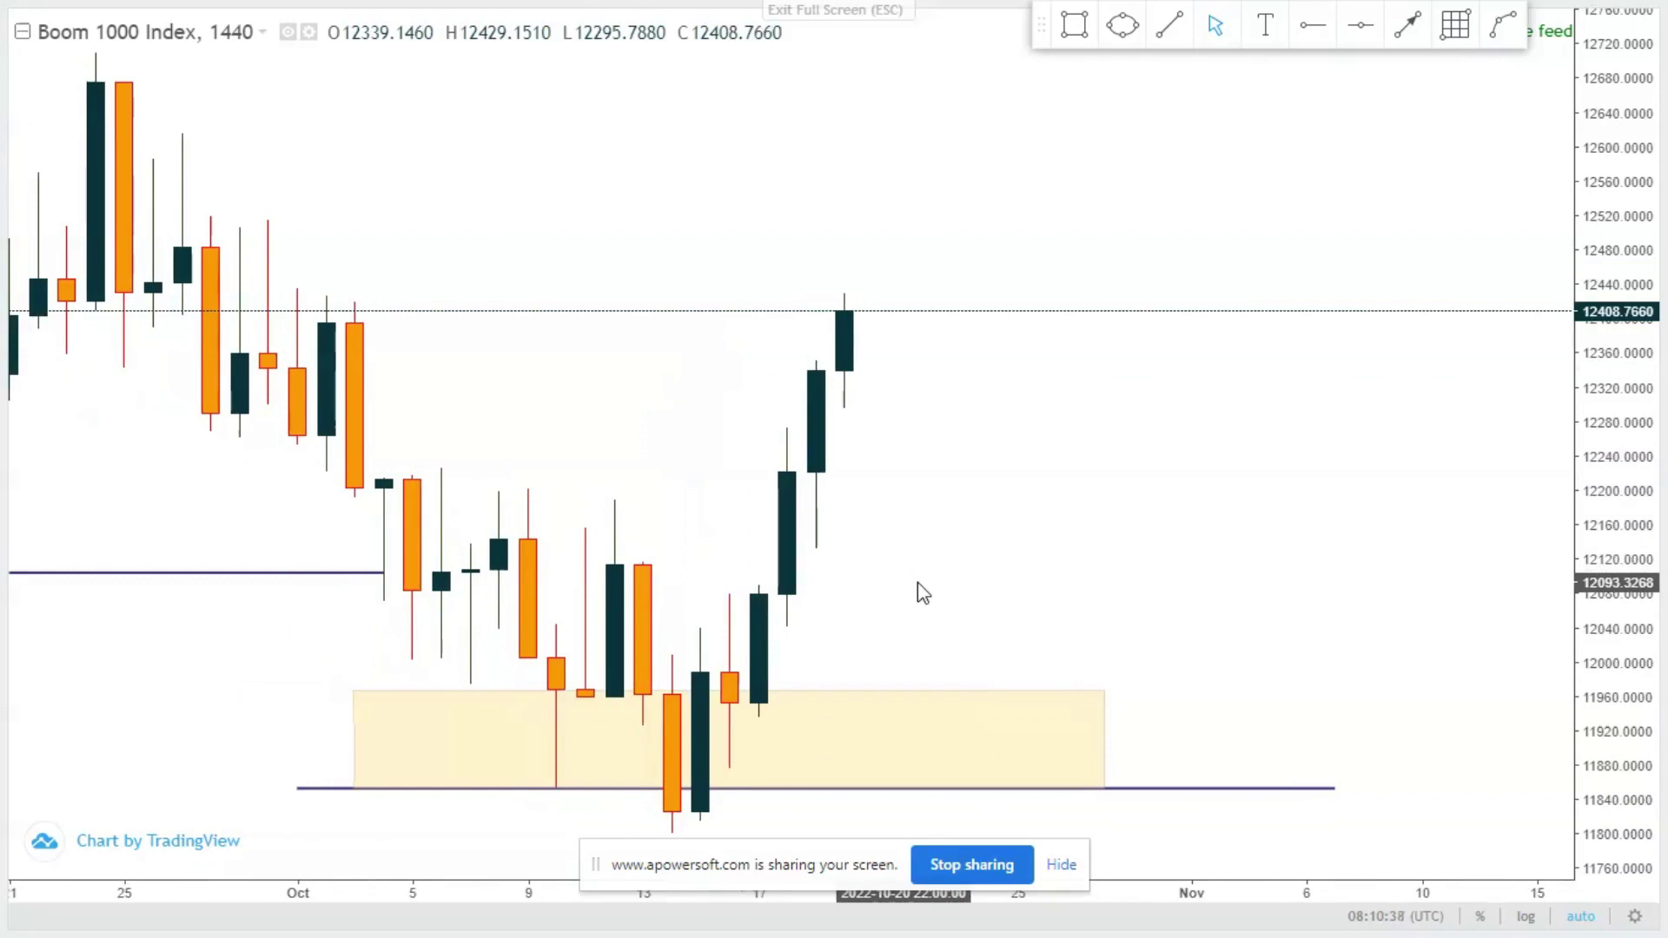
scroll(925, 581, down, 1)
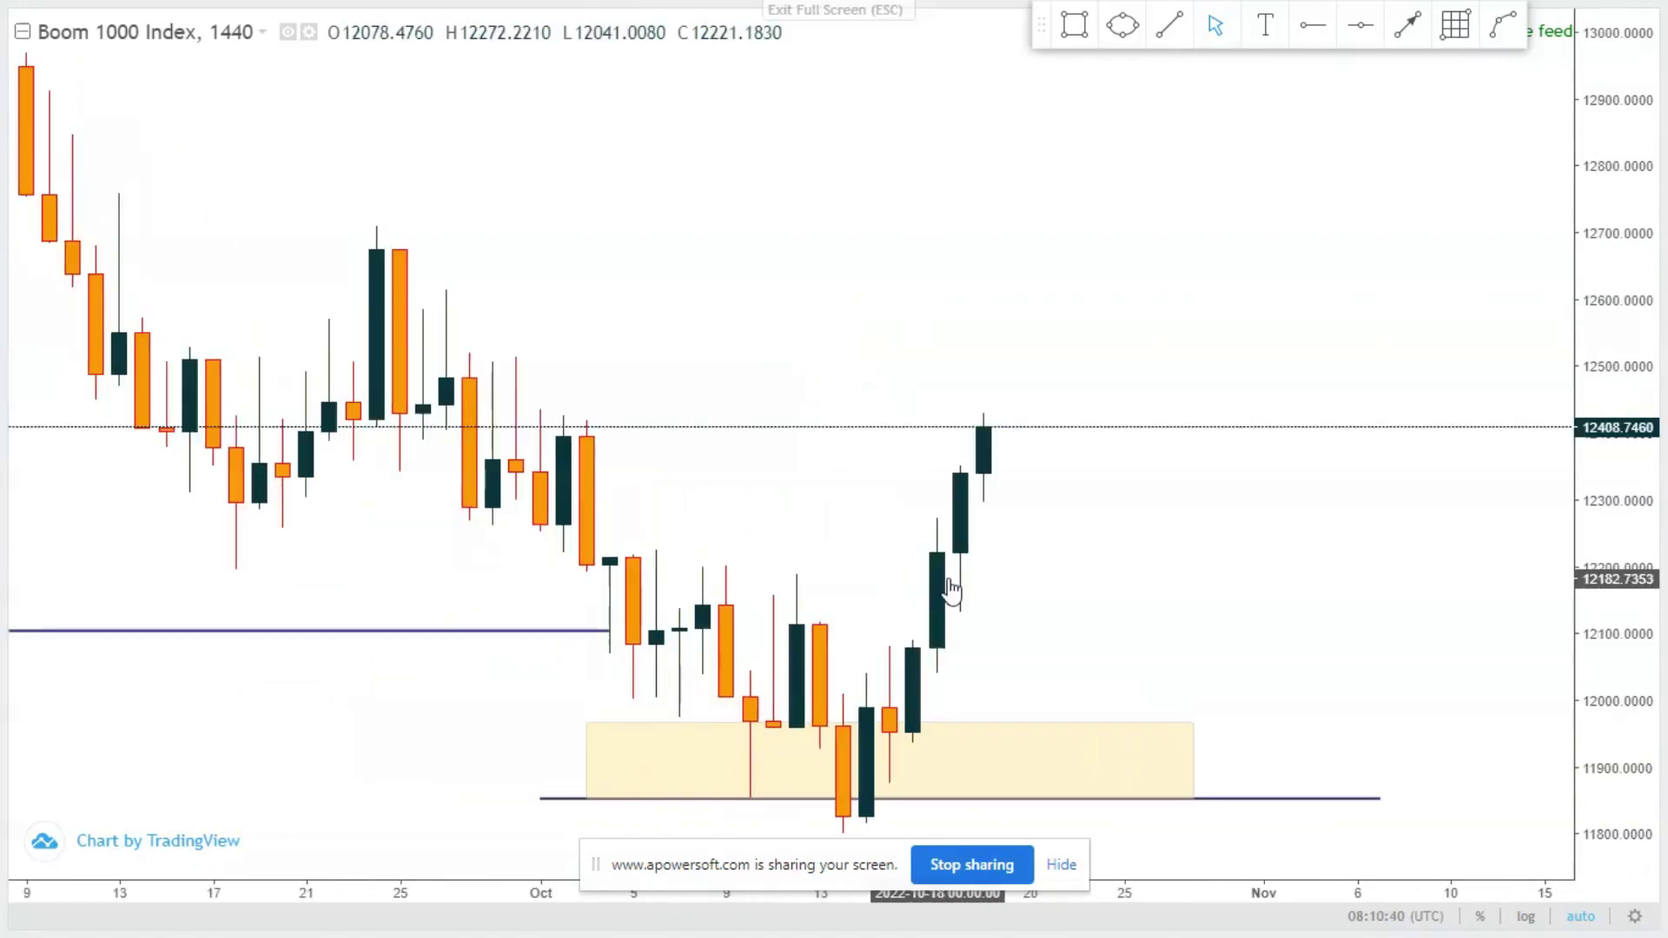
drag(751, 747, 674, 756)
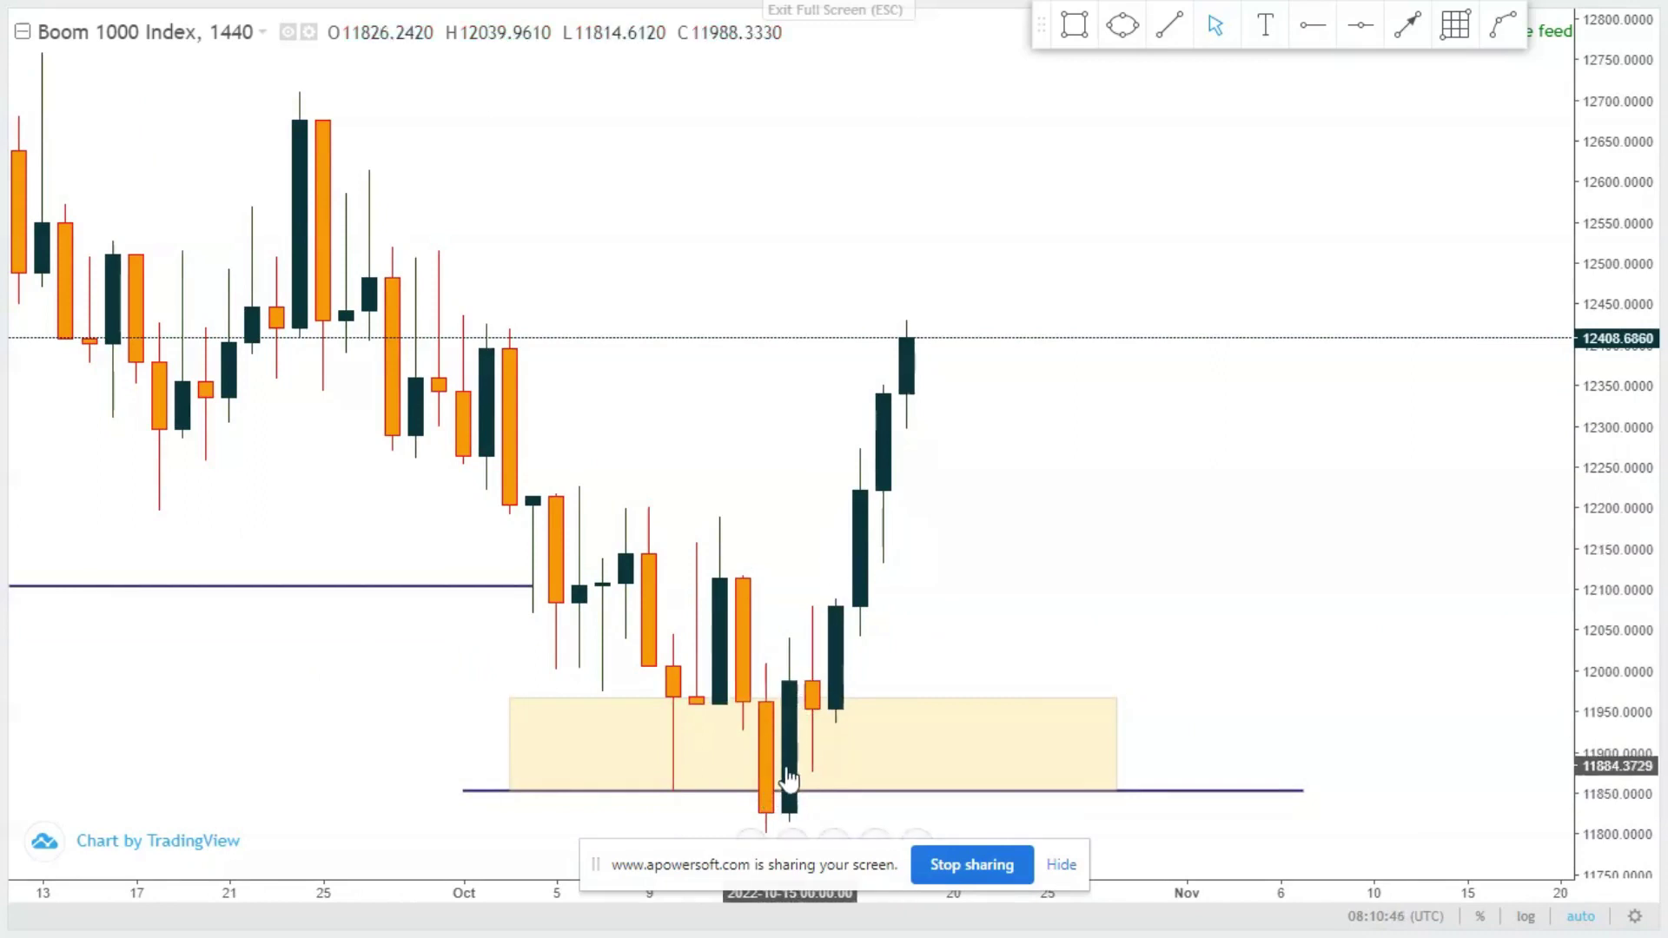
drag(945, 565, 871, 563)
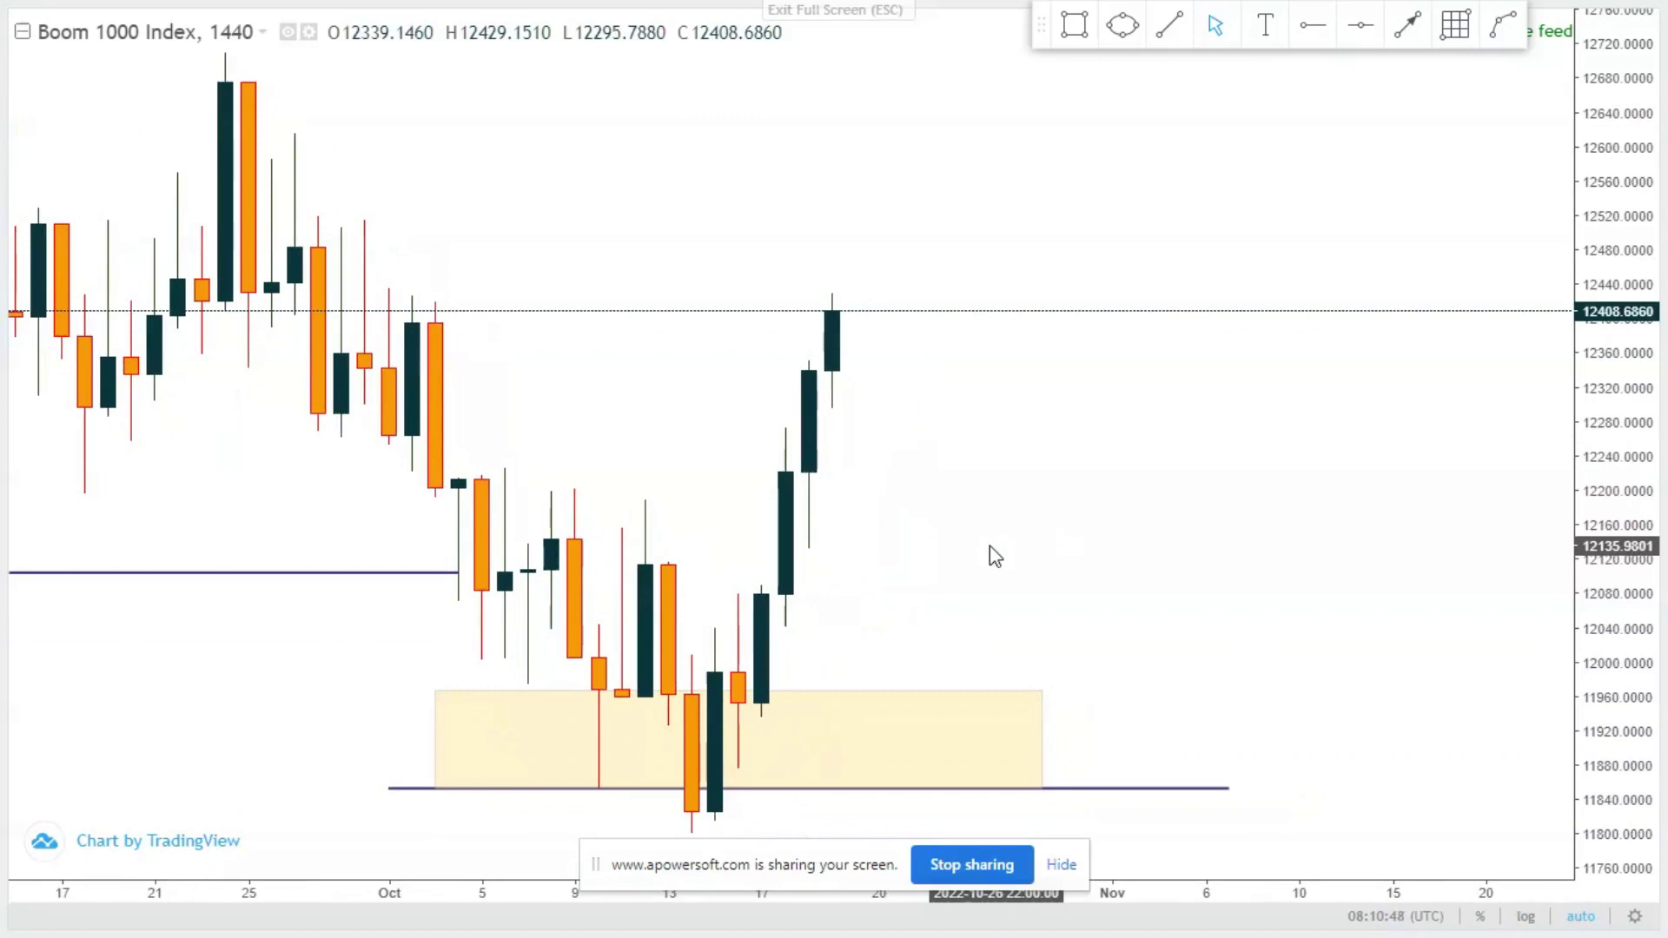
scroll(995, 556, down, 3)
text(240)
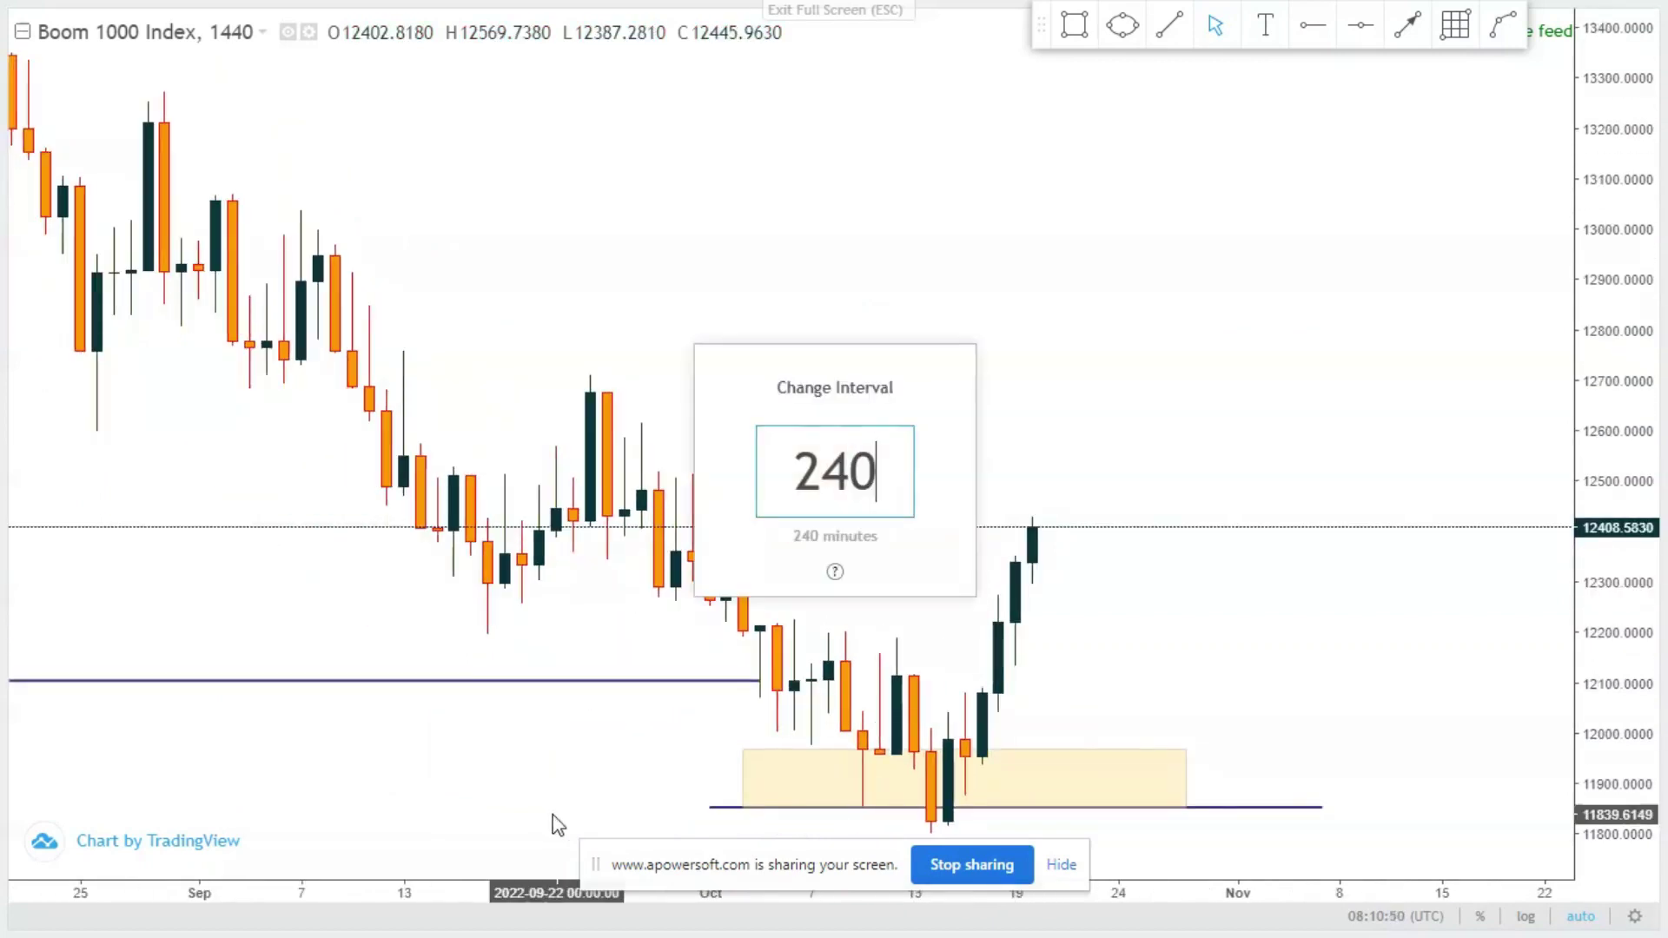
key(Return)
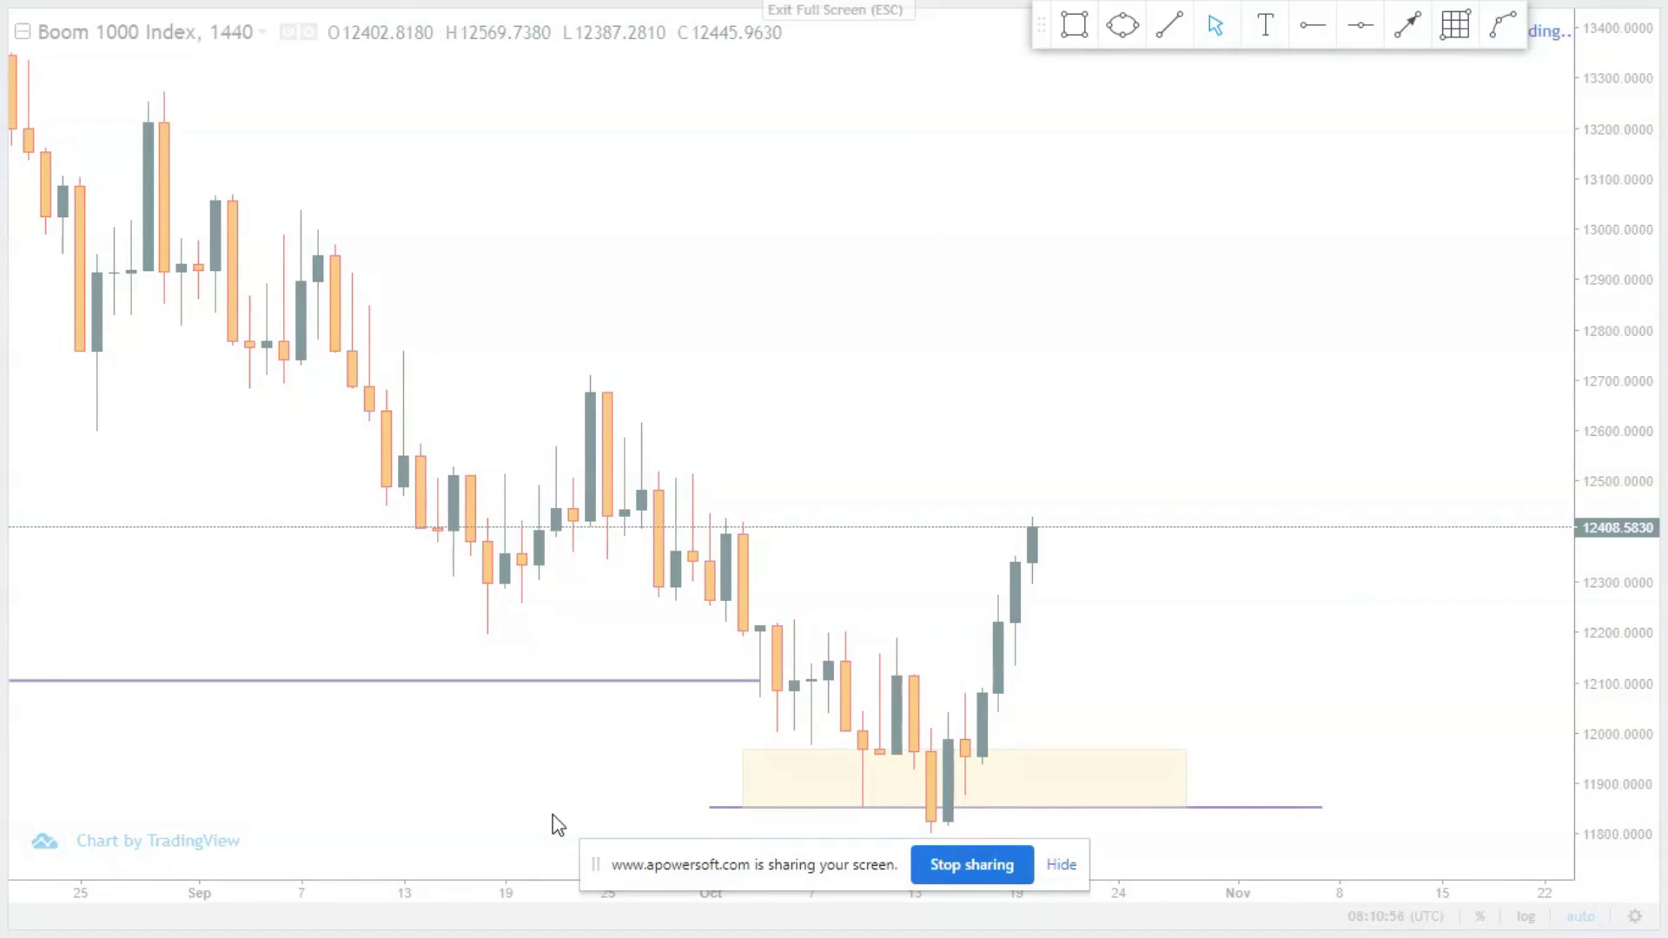
- Examine the 240-minute price action around the demand zone and its lower line from early October to 20 October
scroll(558, 825, down, 5)
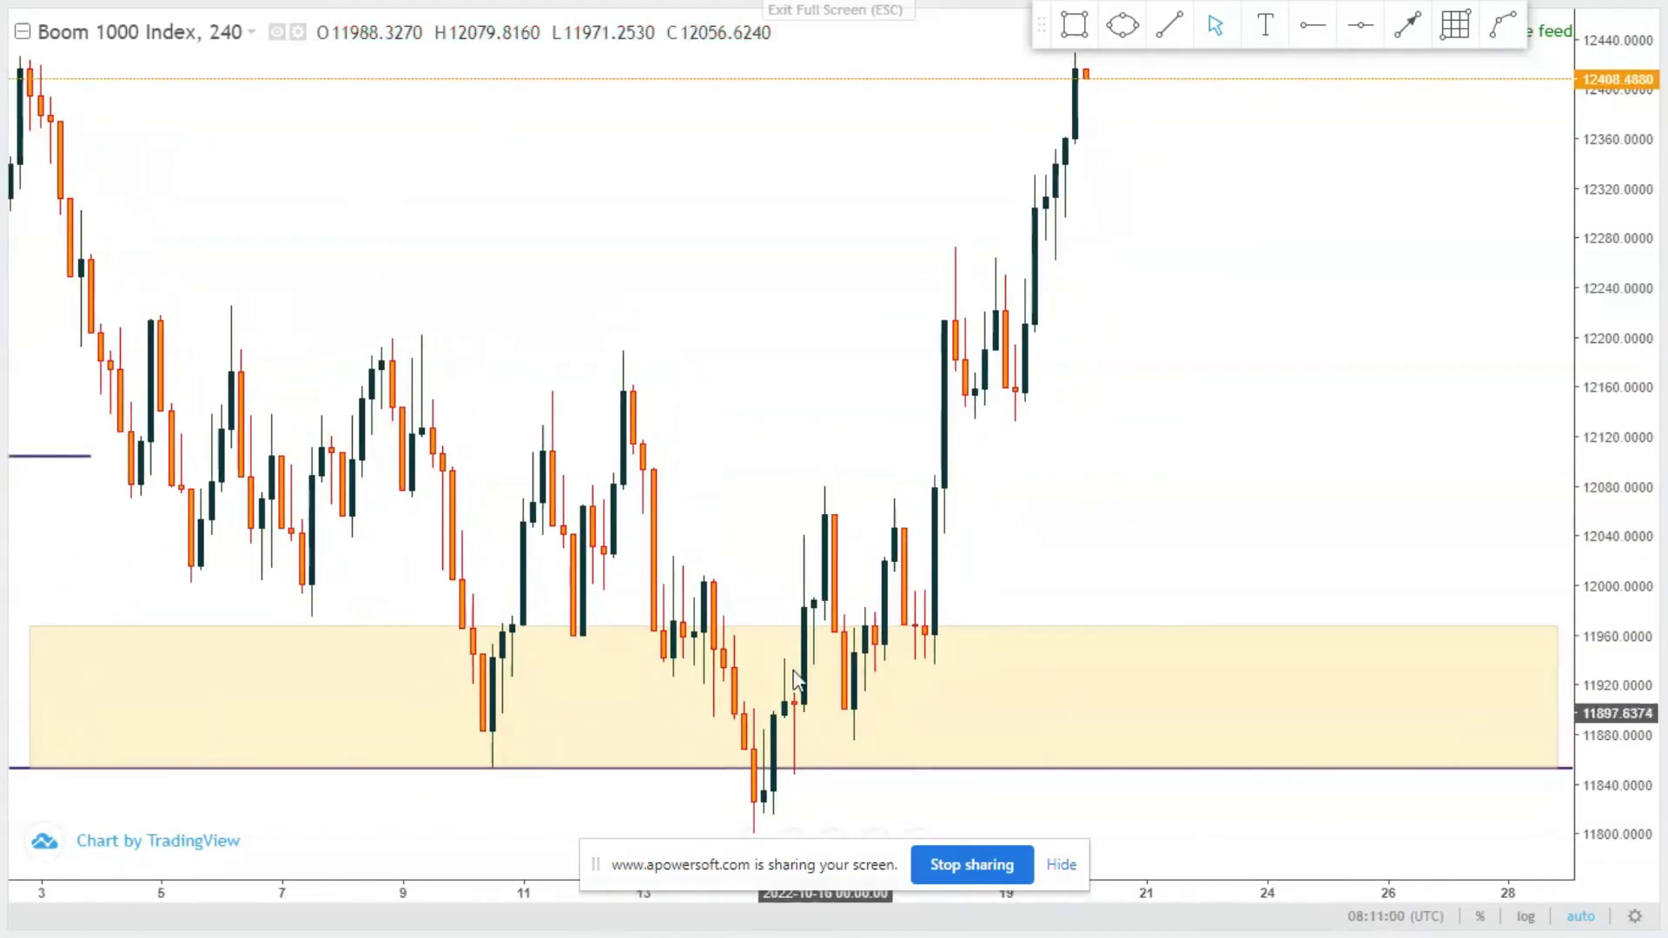
scroll(733, 336, left, 4)
click(182, 778)
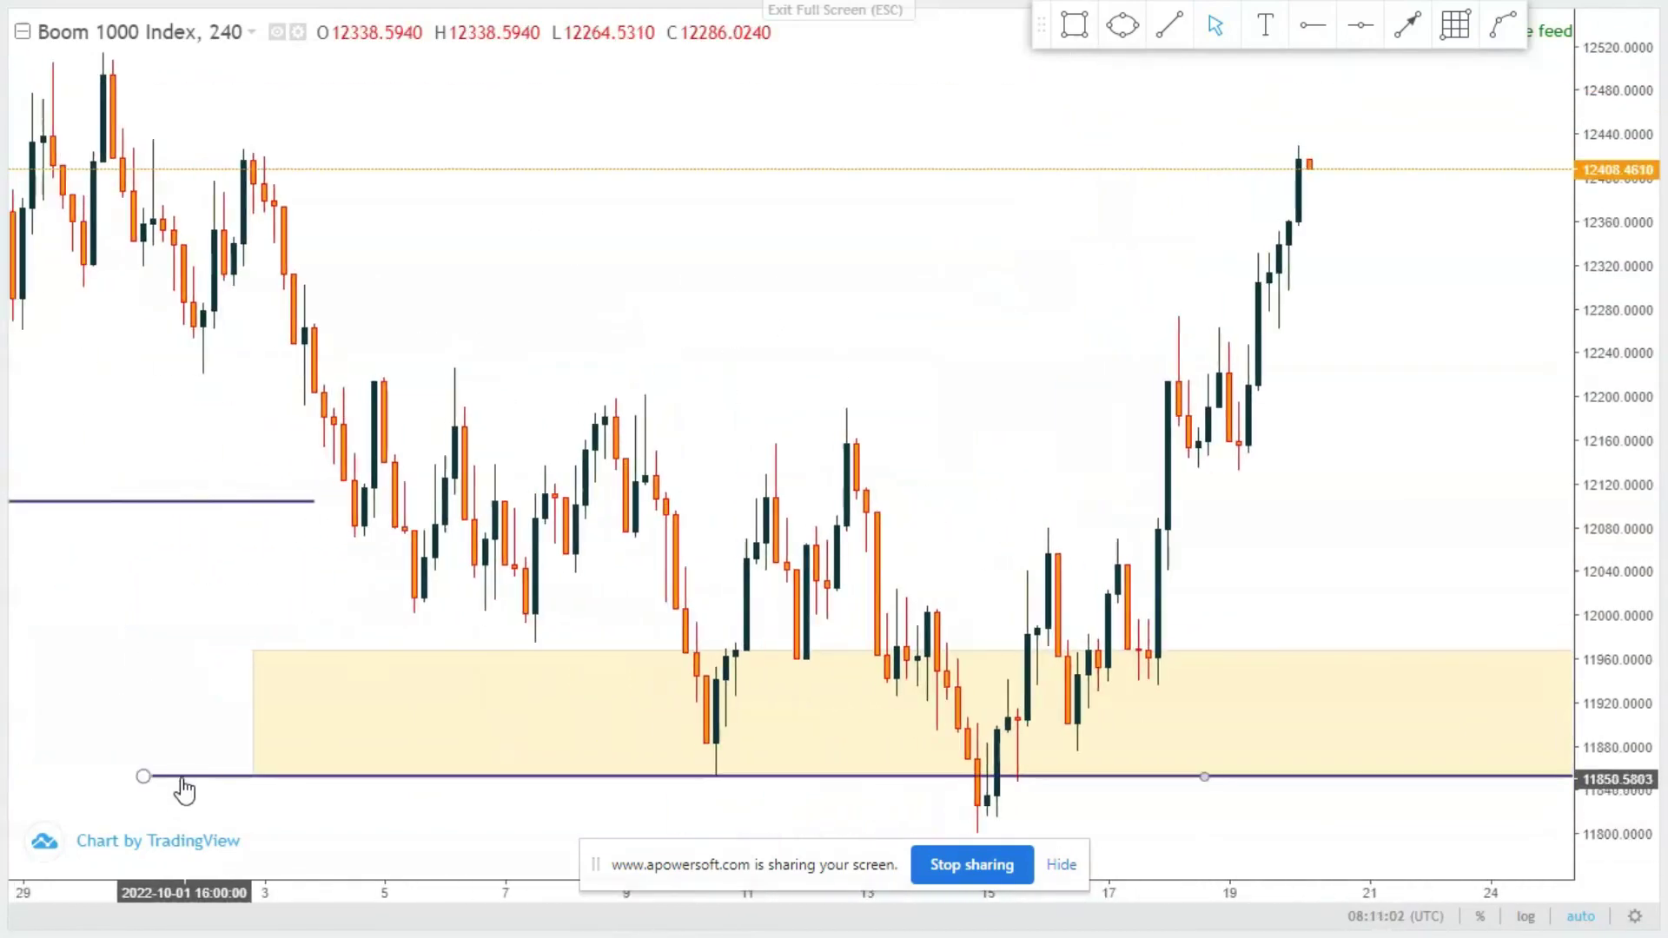
scroll(793, 354, right, 5)
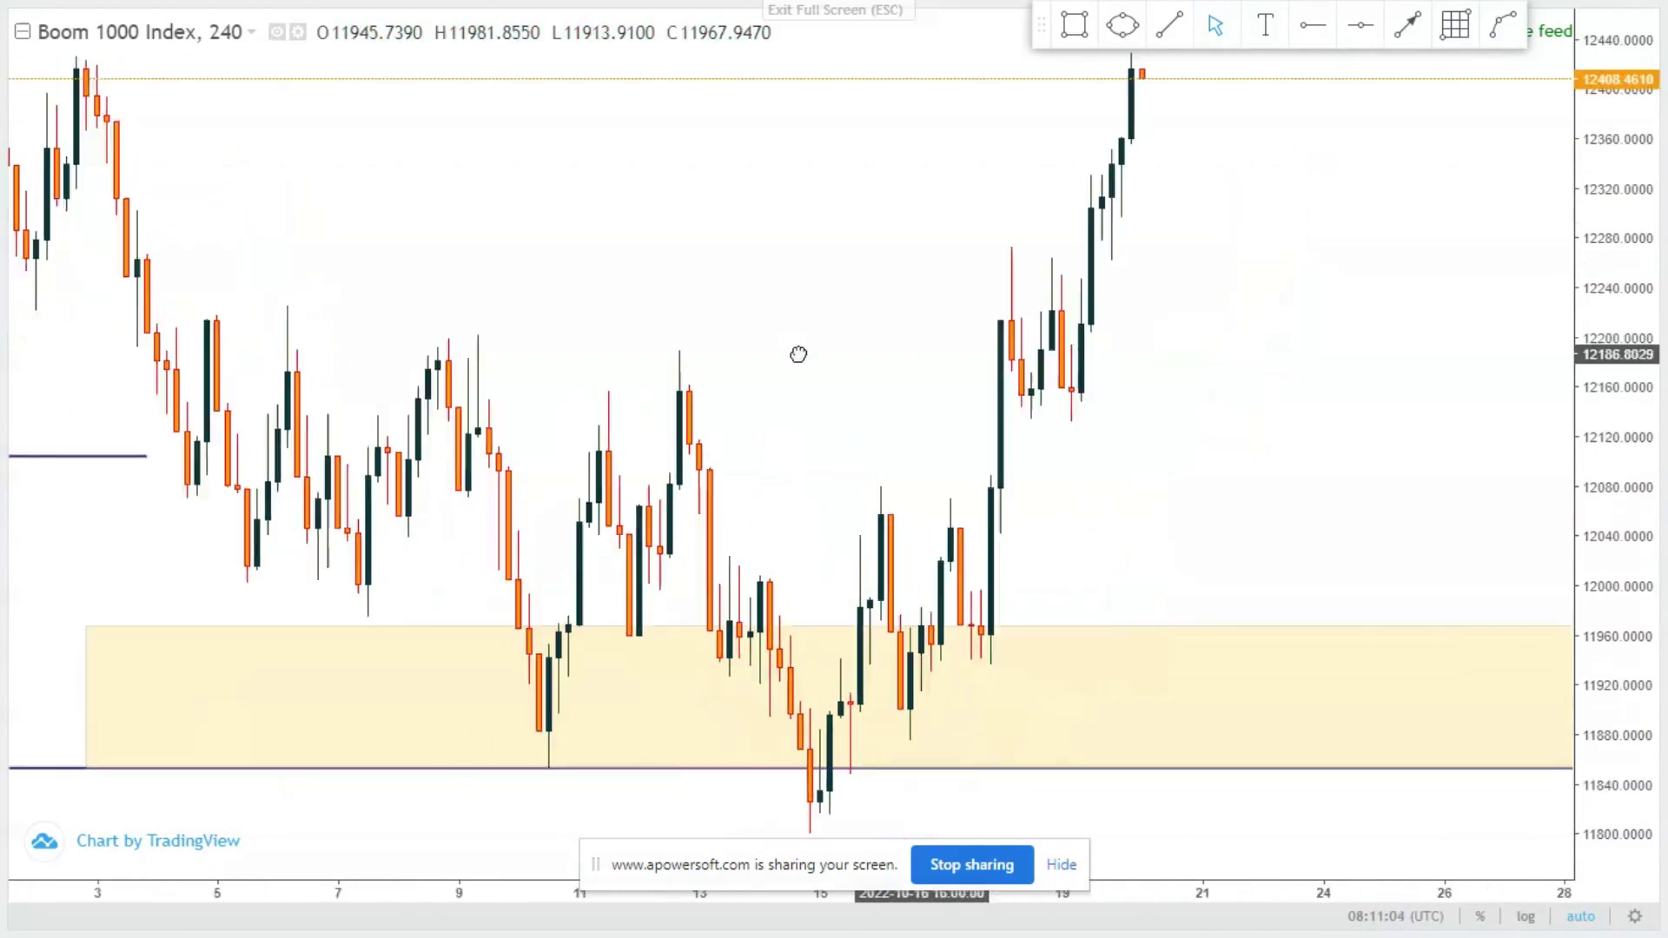
click(651, 770)
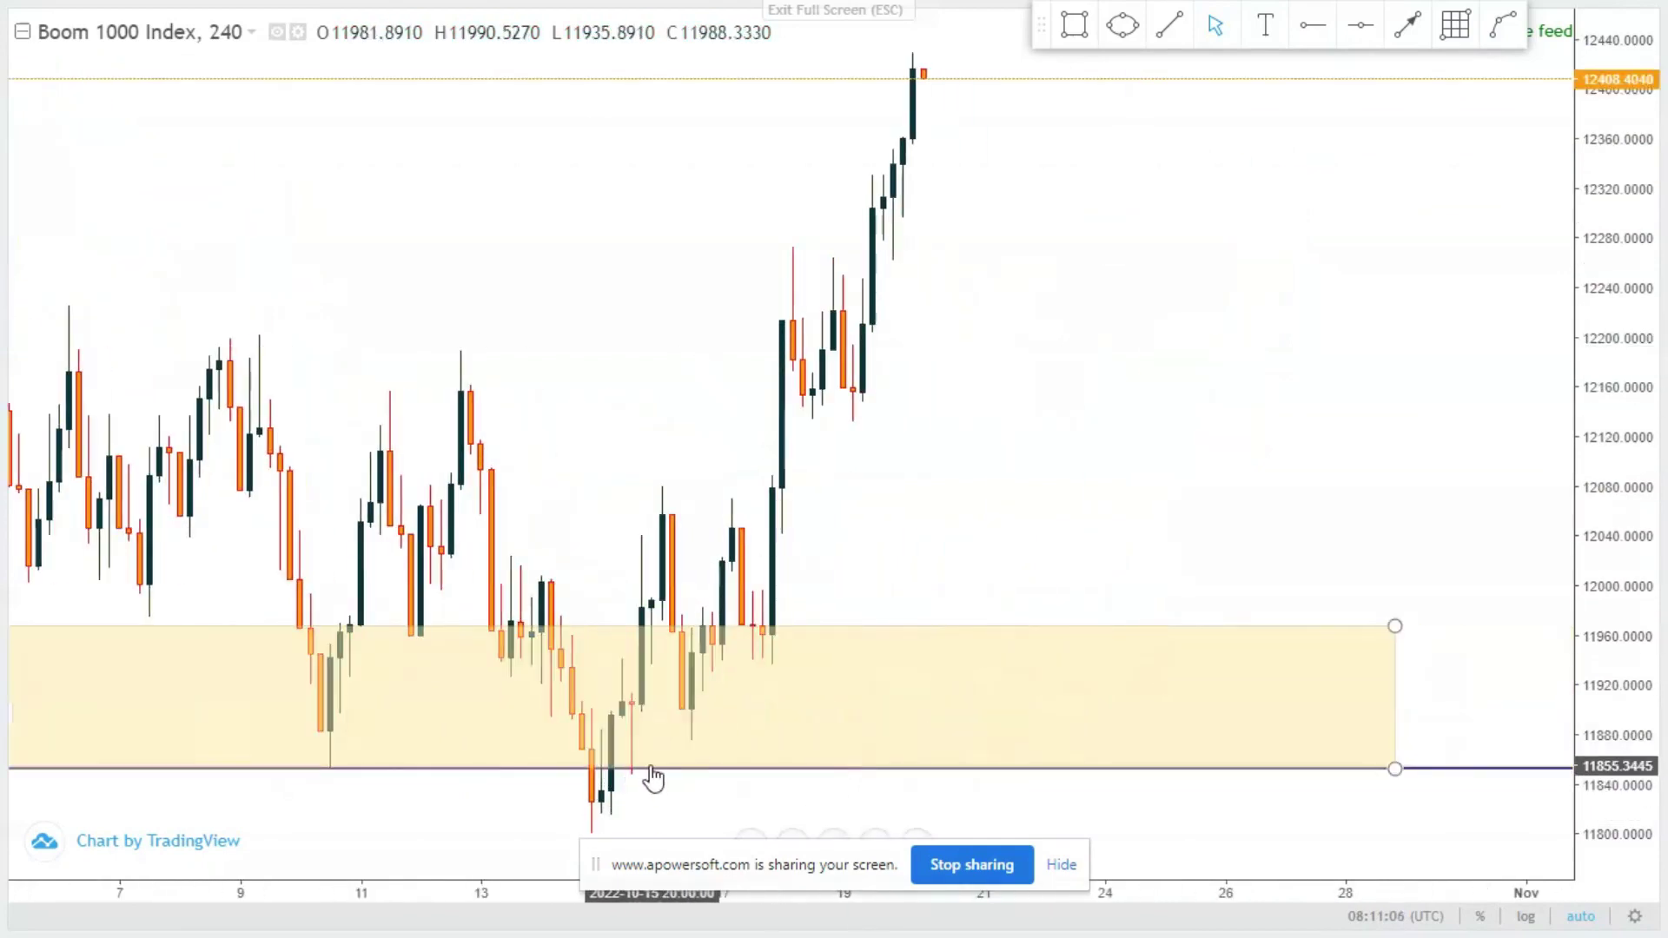
scroll(519, 389, right, 5)
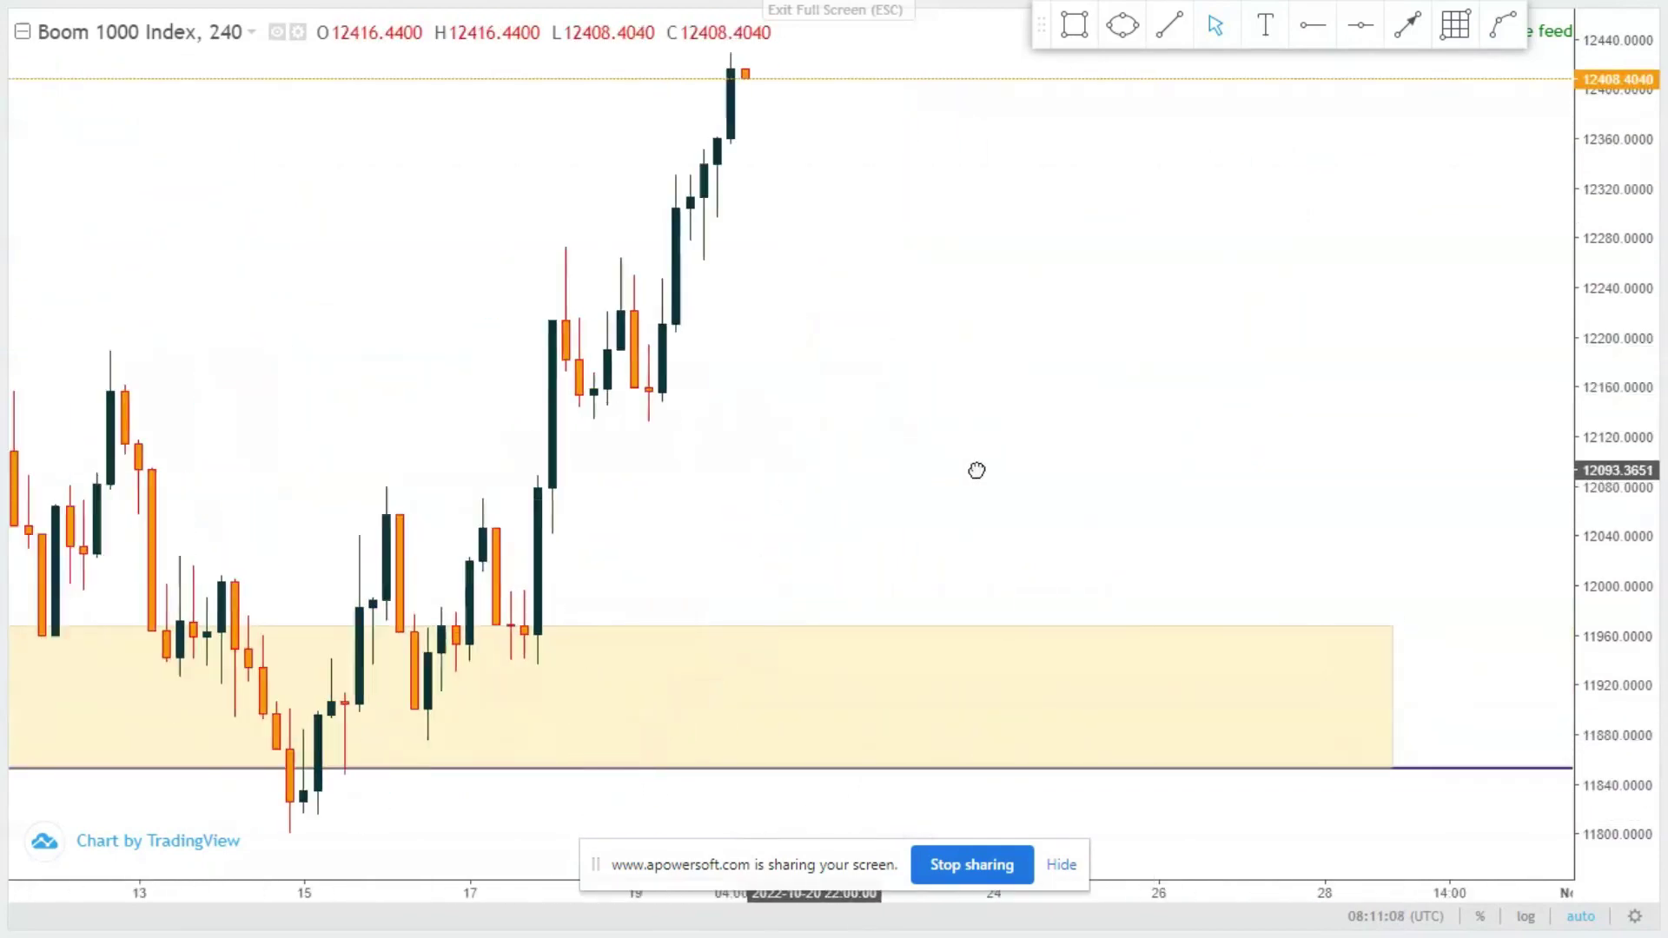
scroll(977, 470, left, 5)
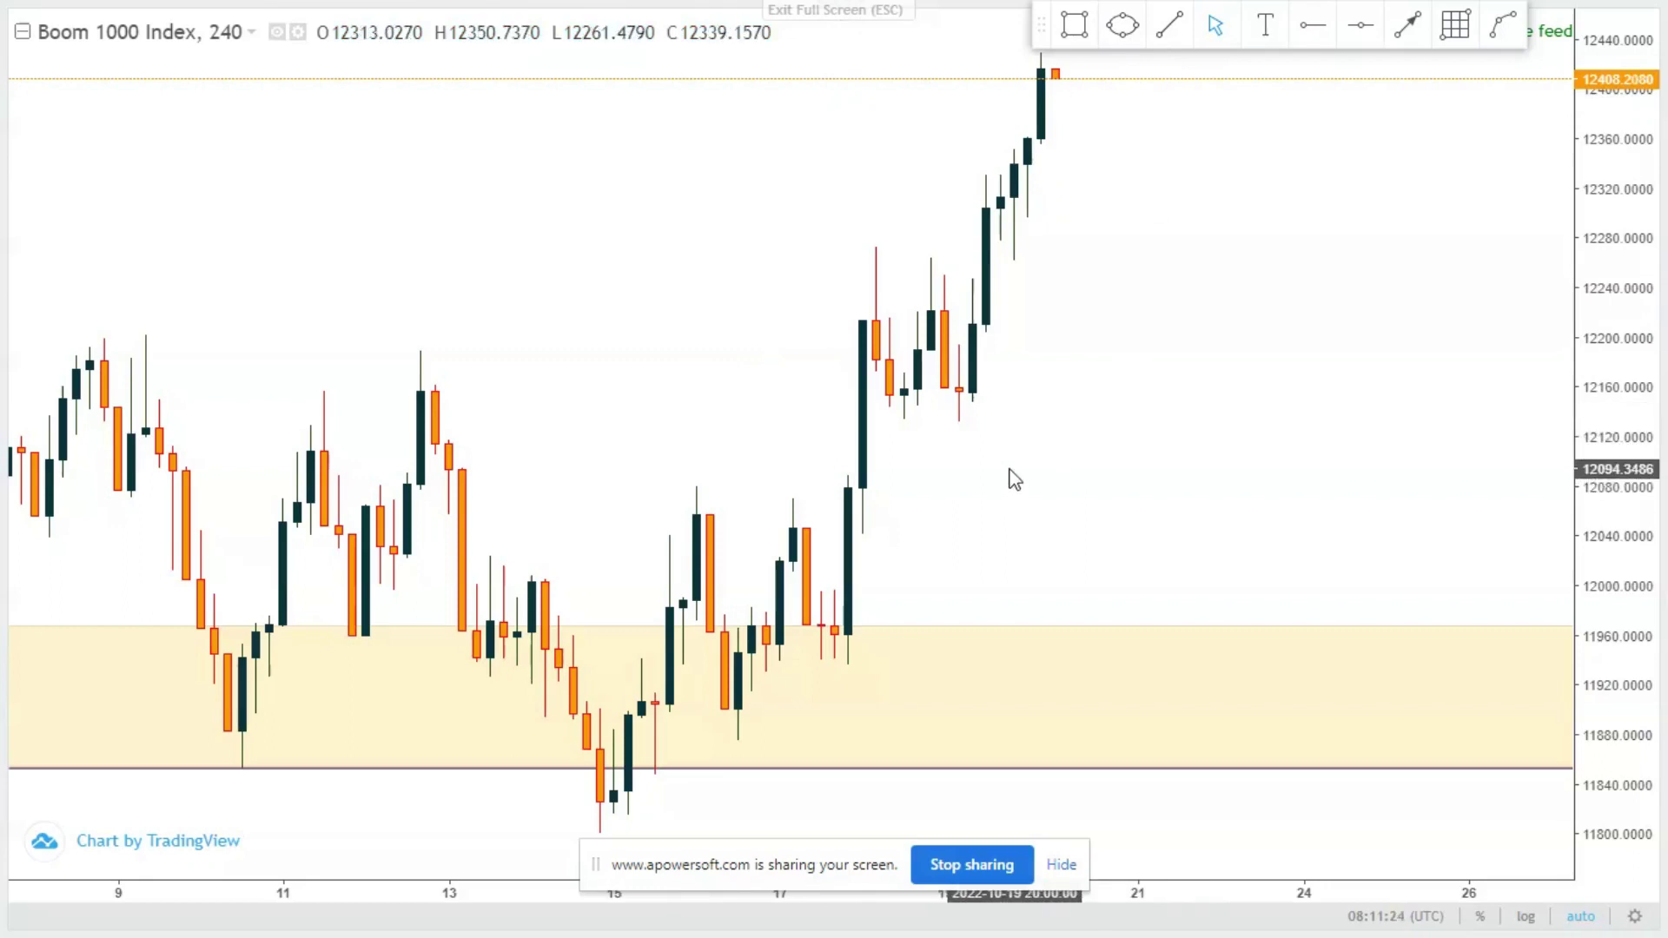
scroll(767, 409, left, 5)
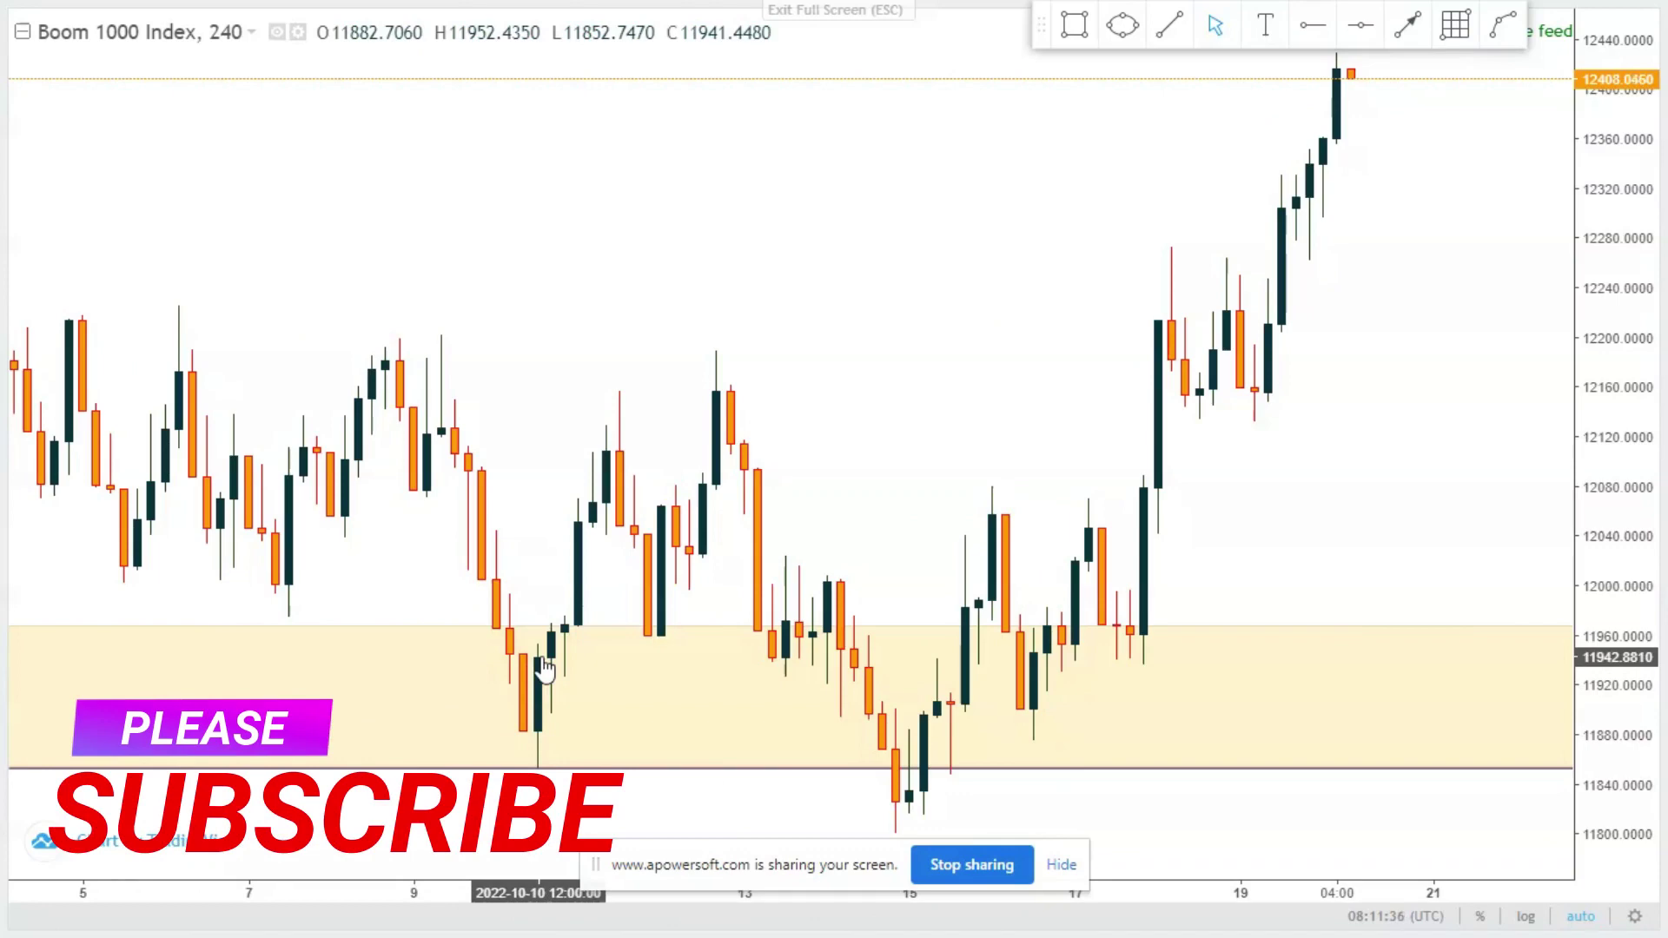
- Draw a narrow rectangle zone from about 11880 down to the line near 11852, spanning about 10 to 18 October
scroll(686, 596, up, 1)
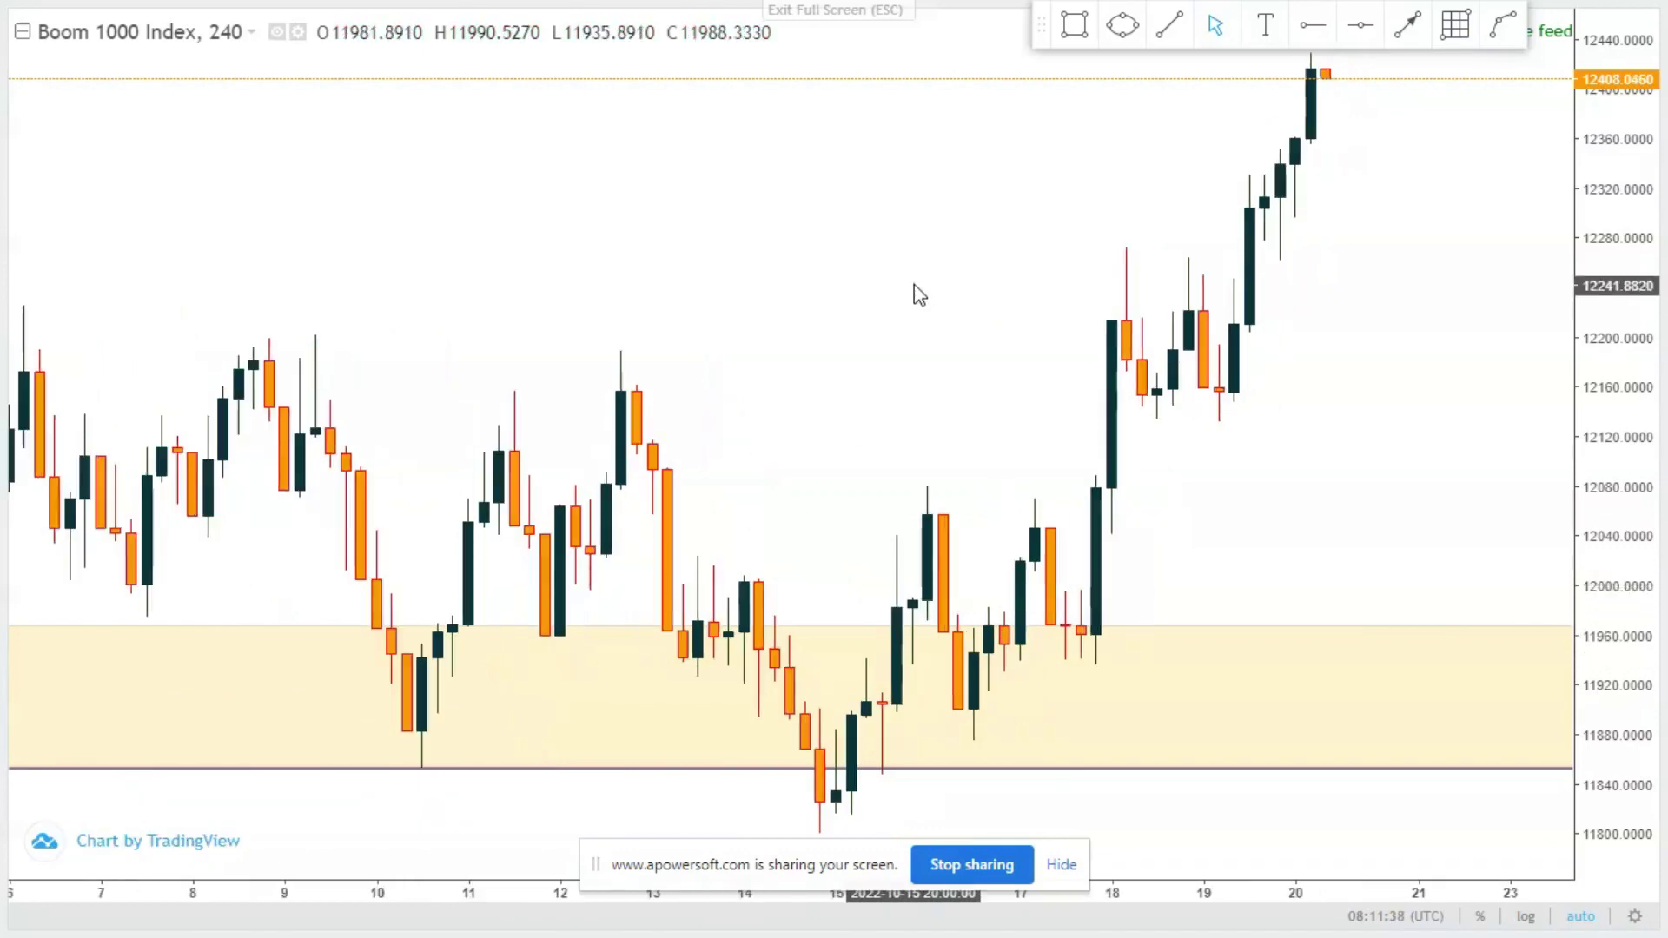
click(1074, 24)
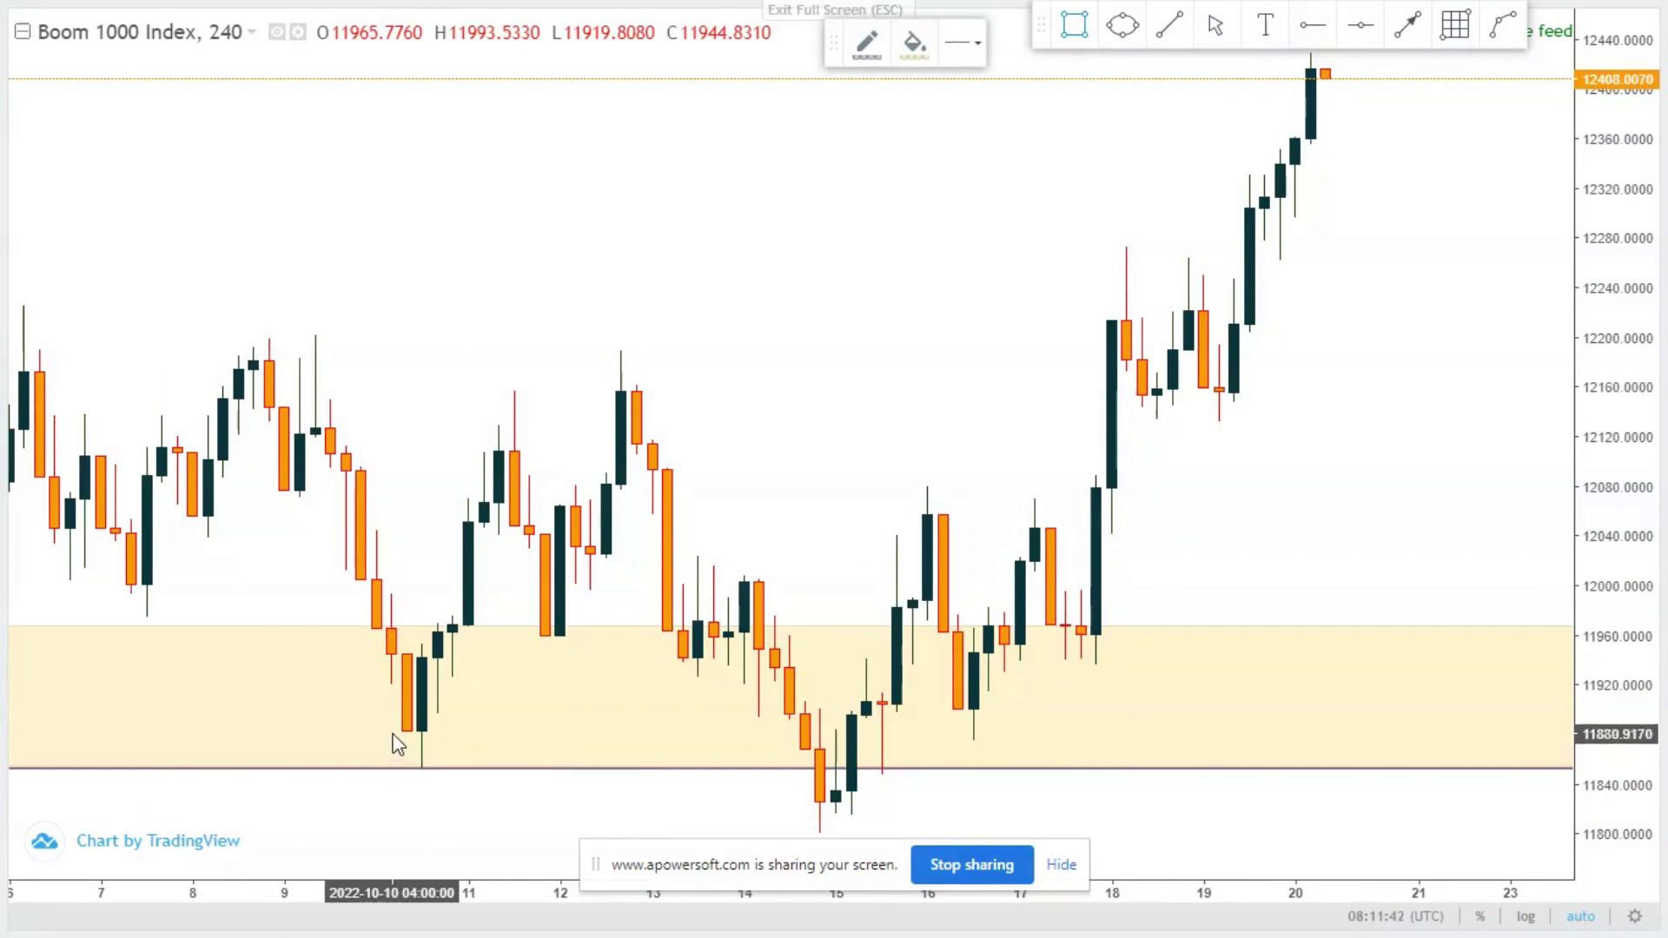
mouse_move(390, 734)
mouse_down()
mouse_move(790, 782)
mouse_move(1142, 771)
mouse_up()
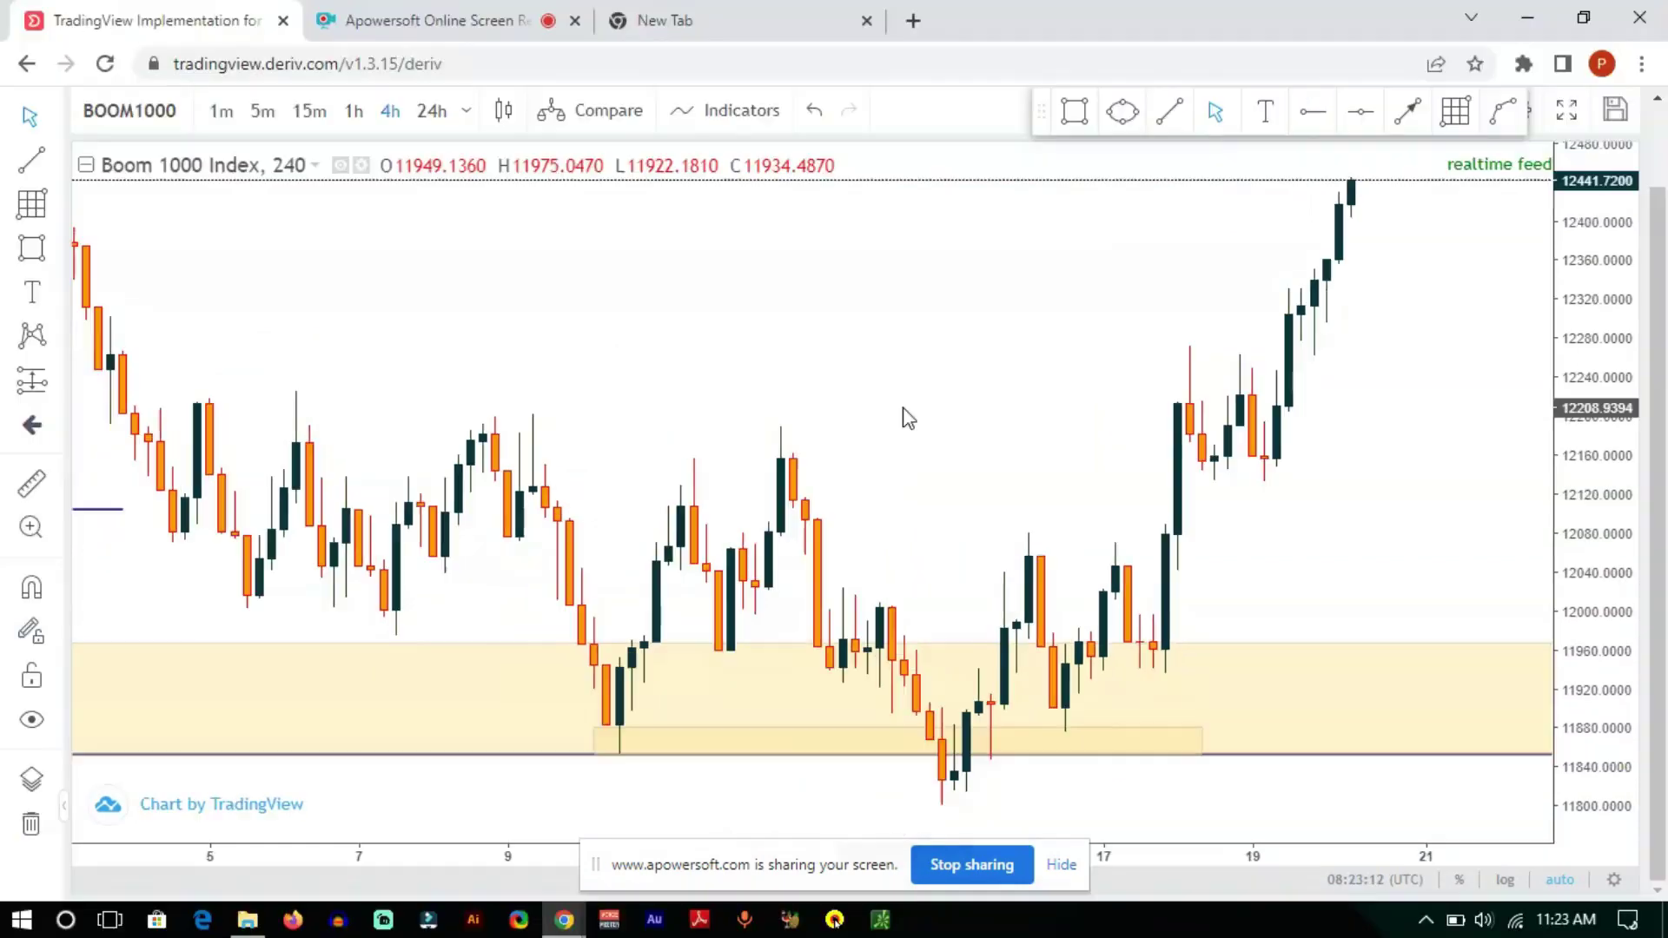
- Return the chart to full-screen view and bring the narrow October zone into view
drag(949, 402, 894, 421)
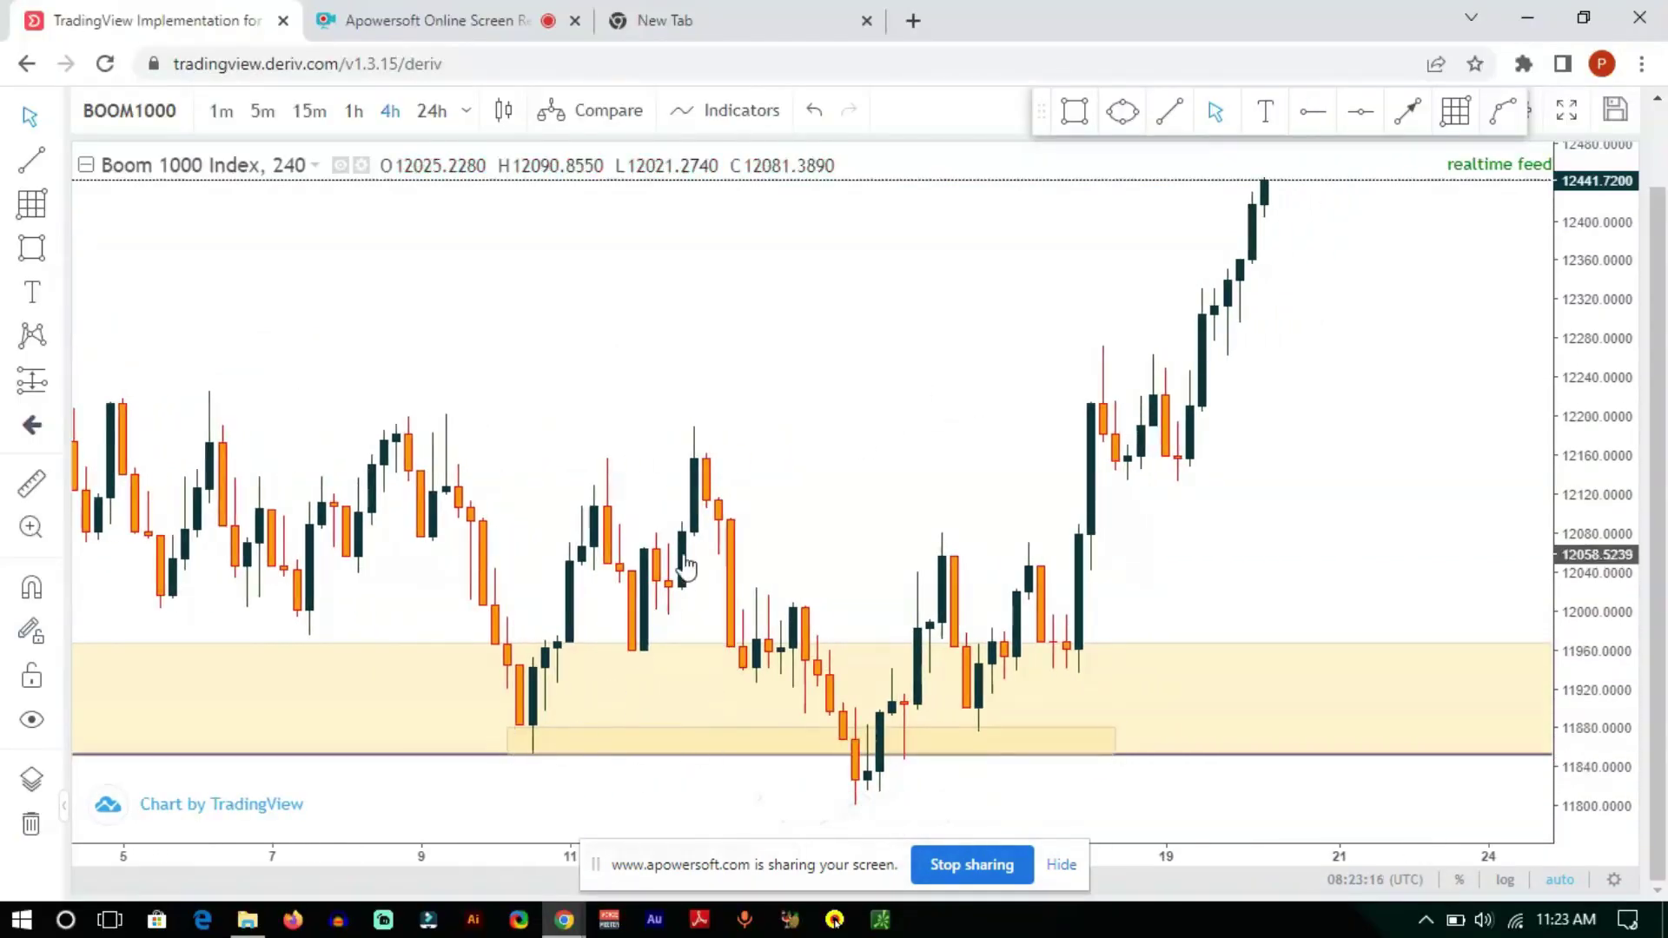
click(1565, 111)
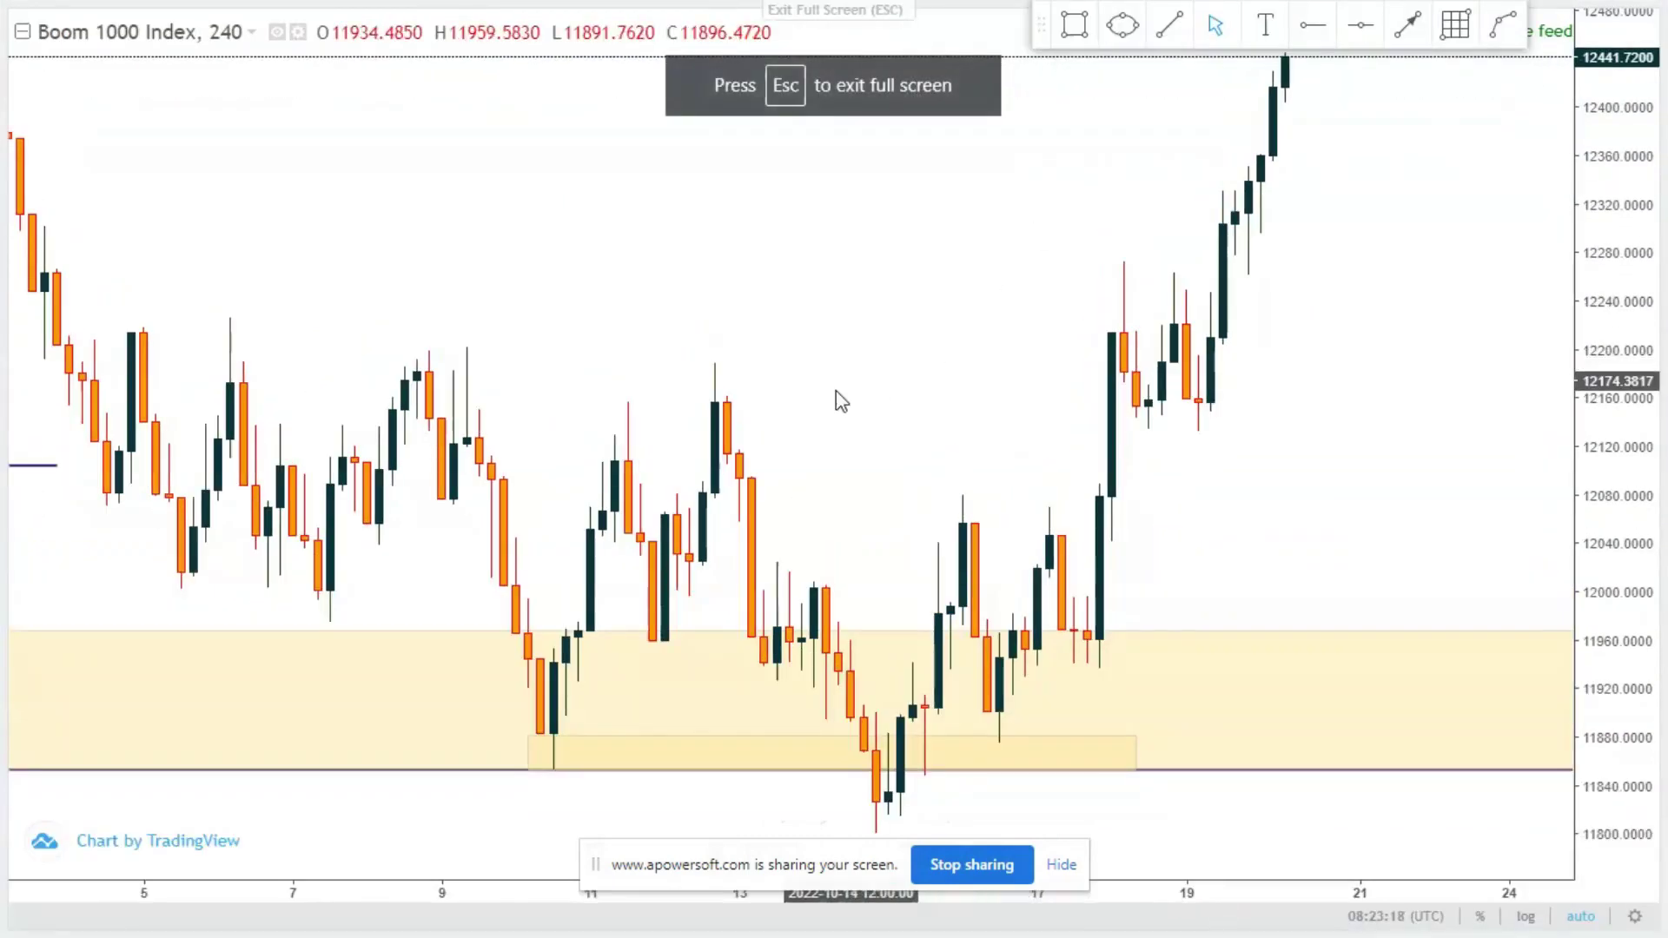
drag(956, 452, 899, 439)
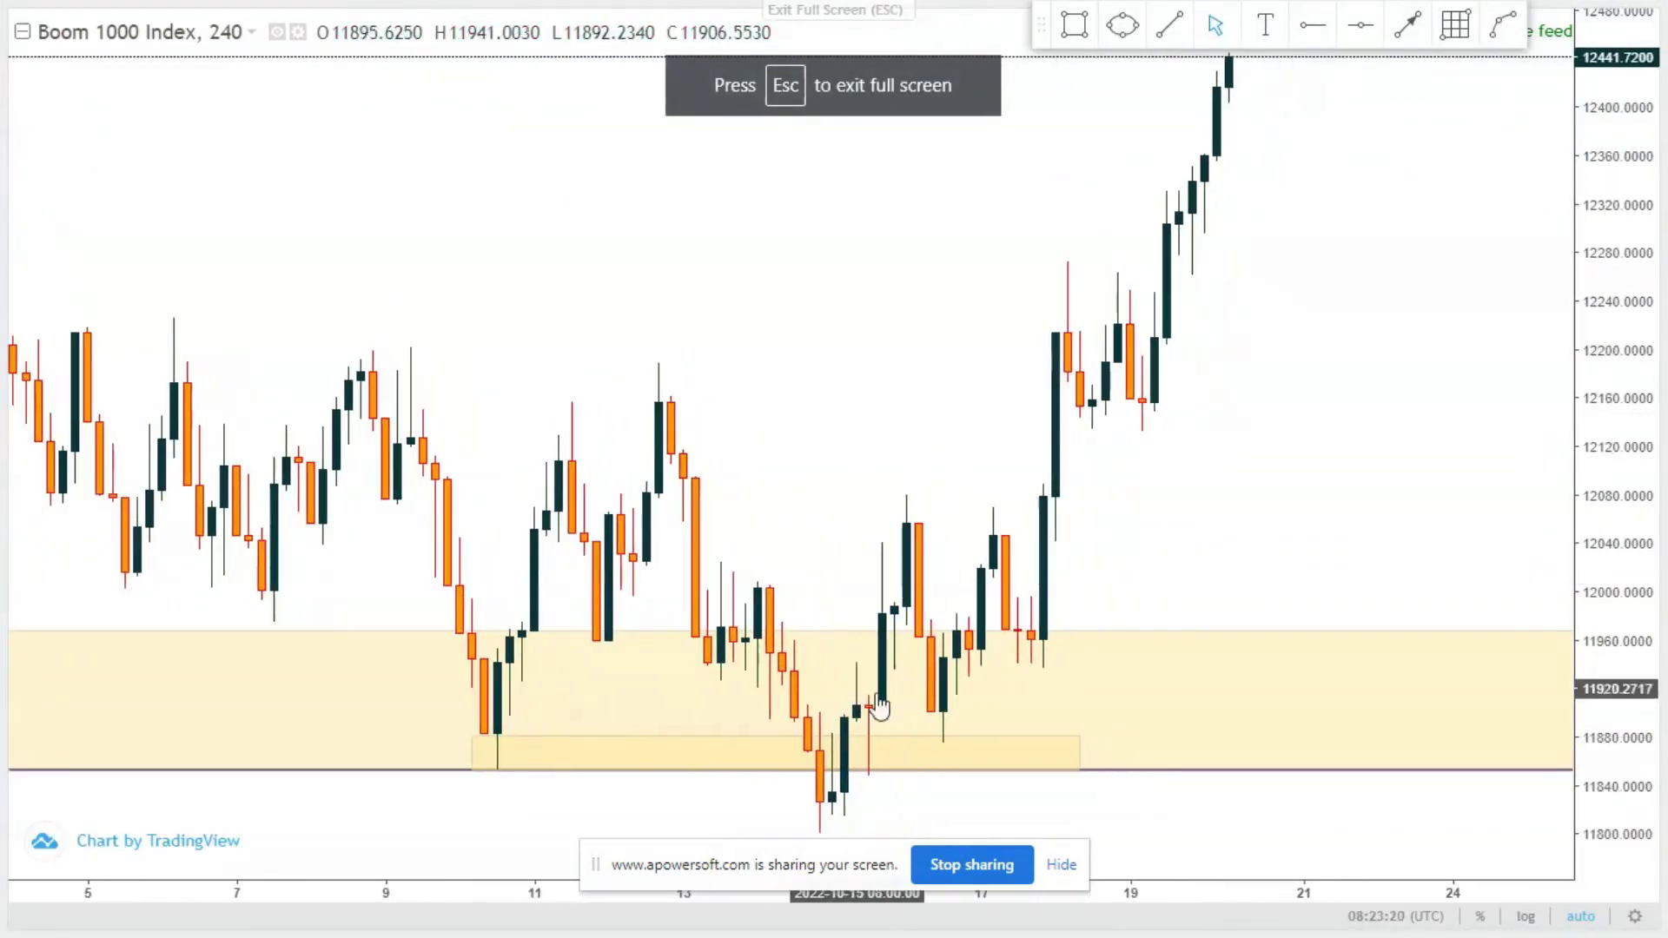
- Review the reaction at the narrow zone and switch the chart to the 60-minute interval
scroll(907, 725, up, 2)
drag(677, 399, 863, 398)
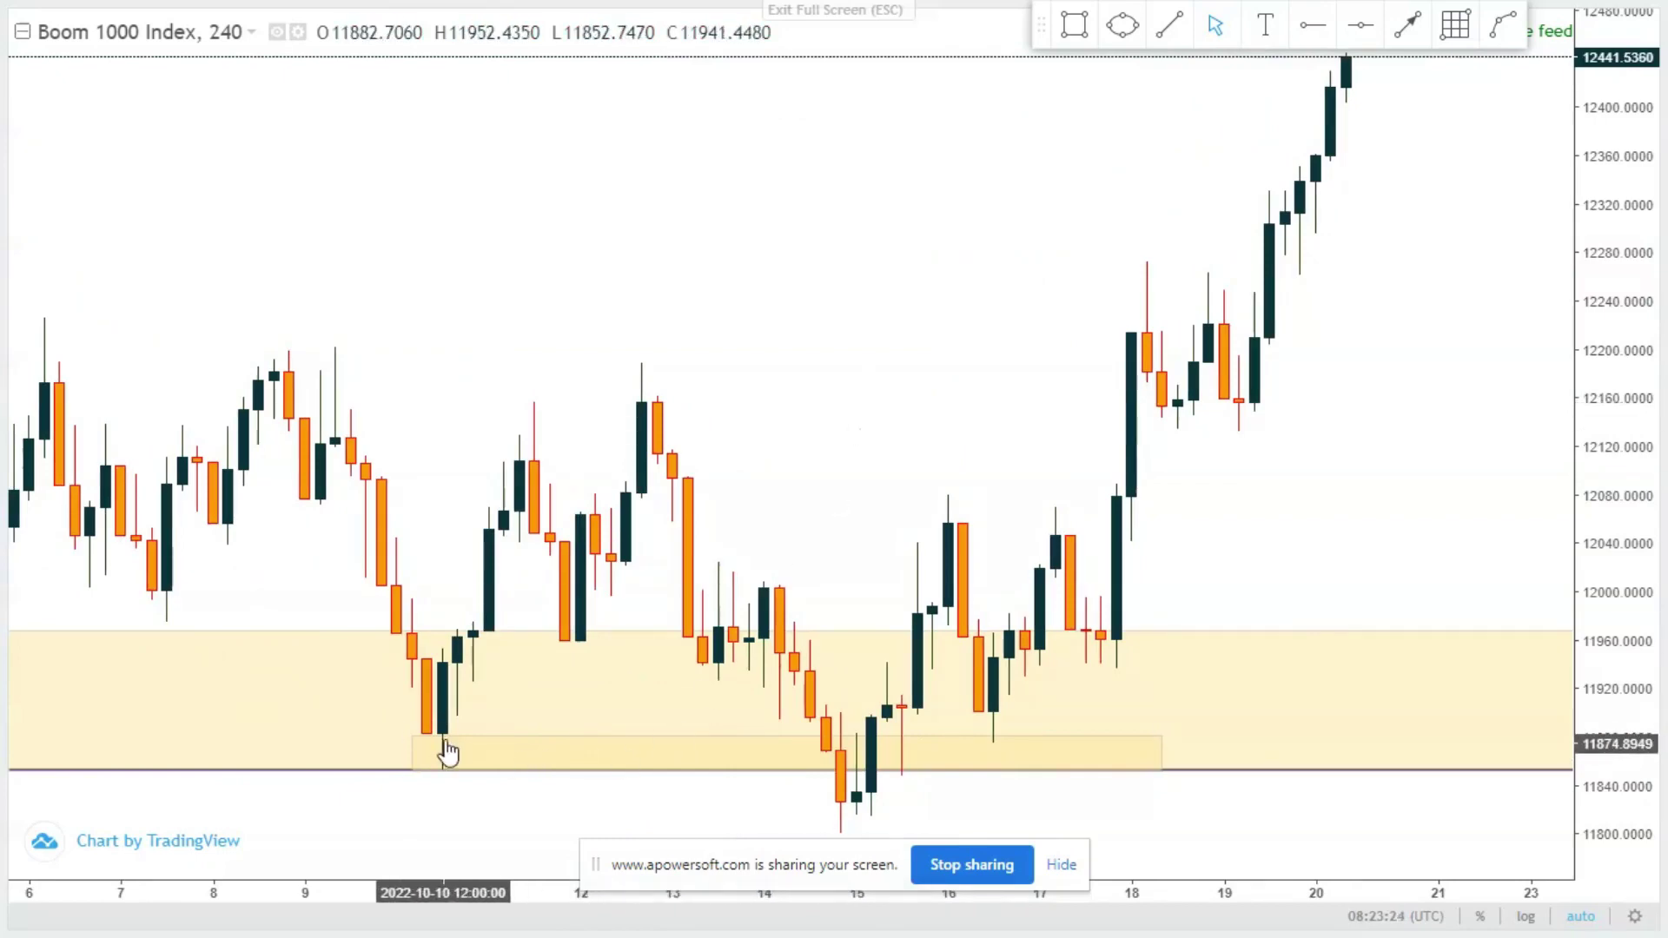
drag(445, 344, 796, 362)
drag(1068, 350, 997, 406)
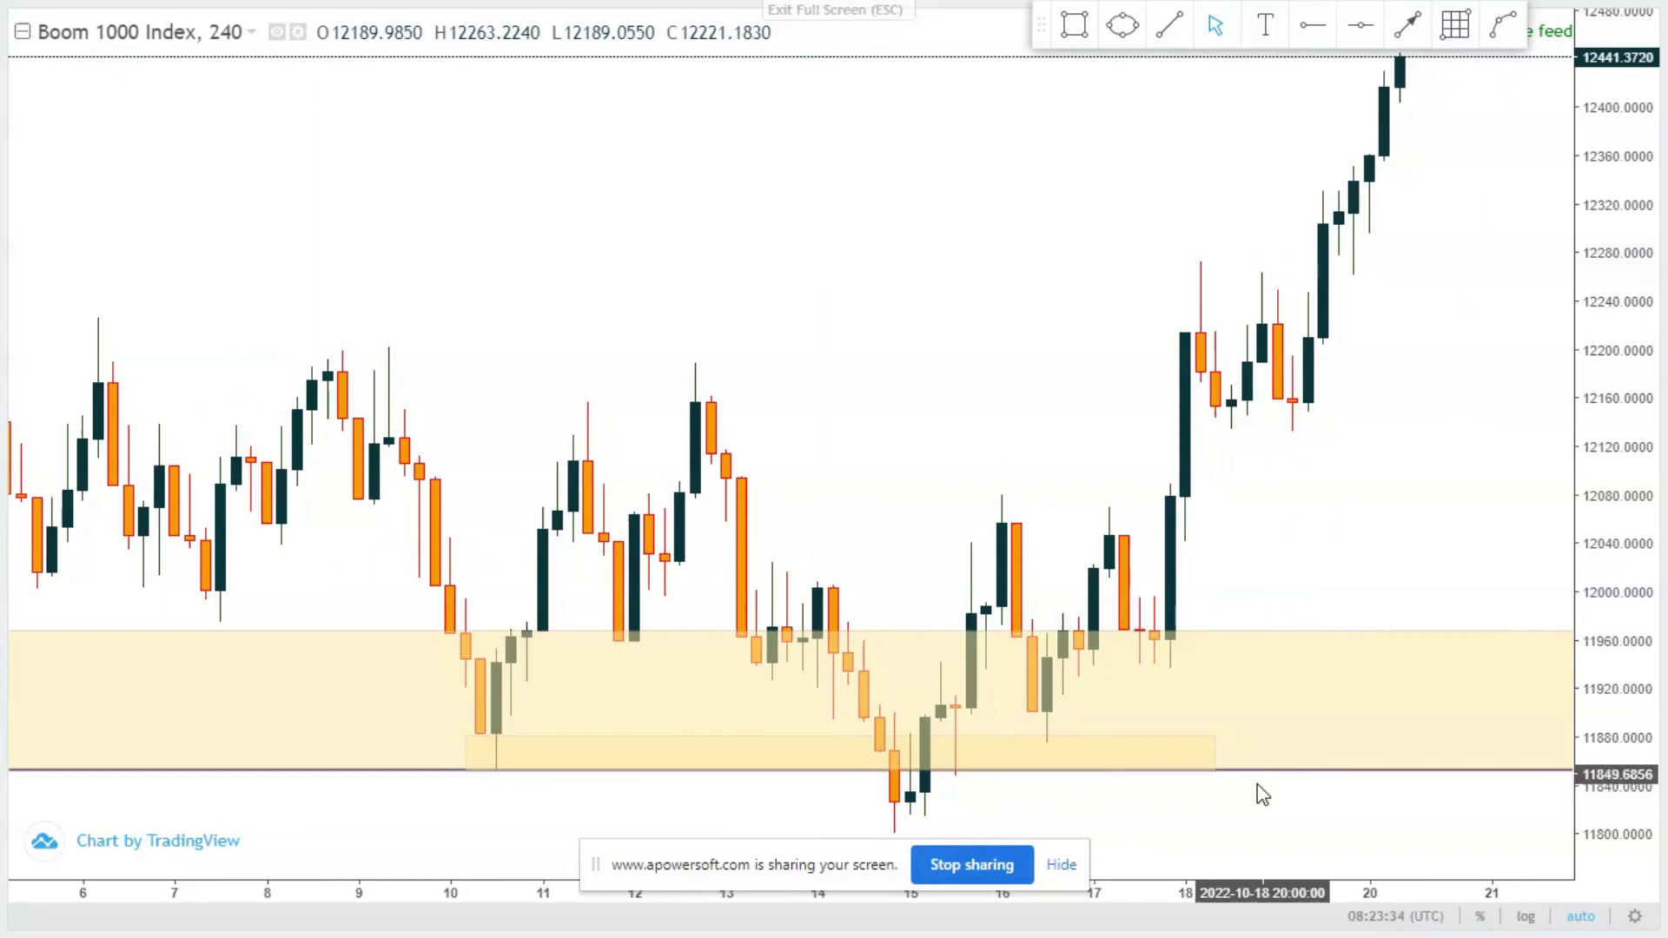
drag(949, 395, 837, 413)
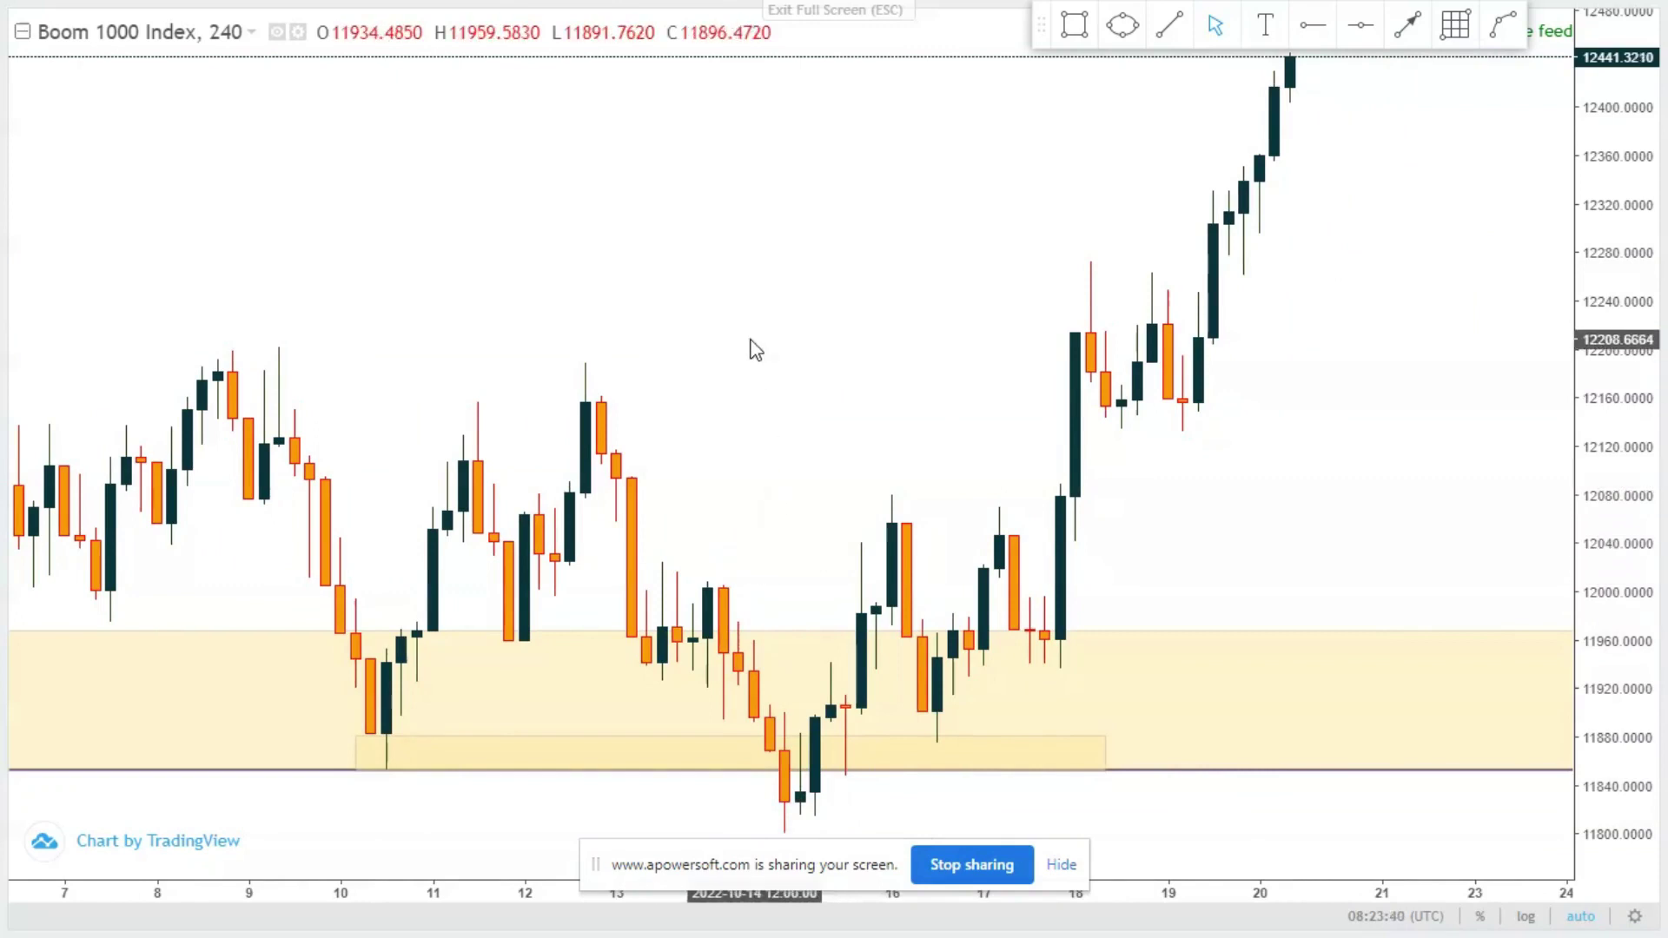
scroll(755, 369, up, 1)
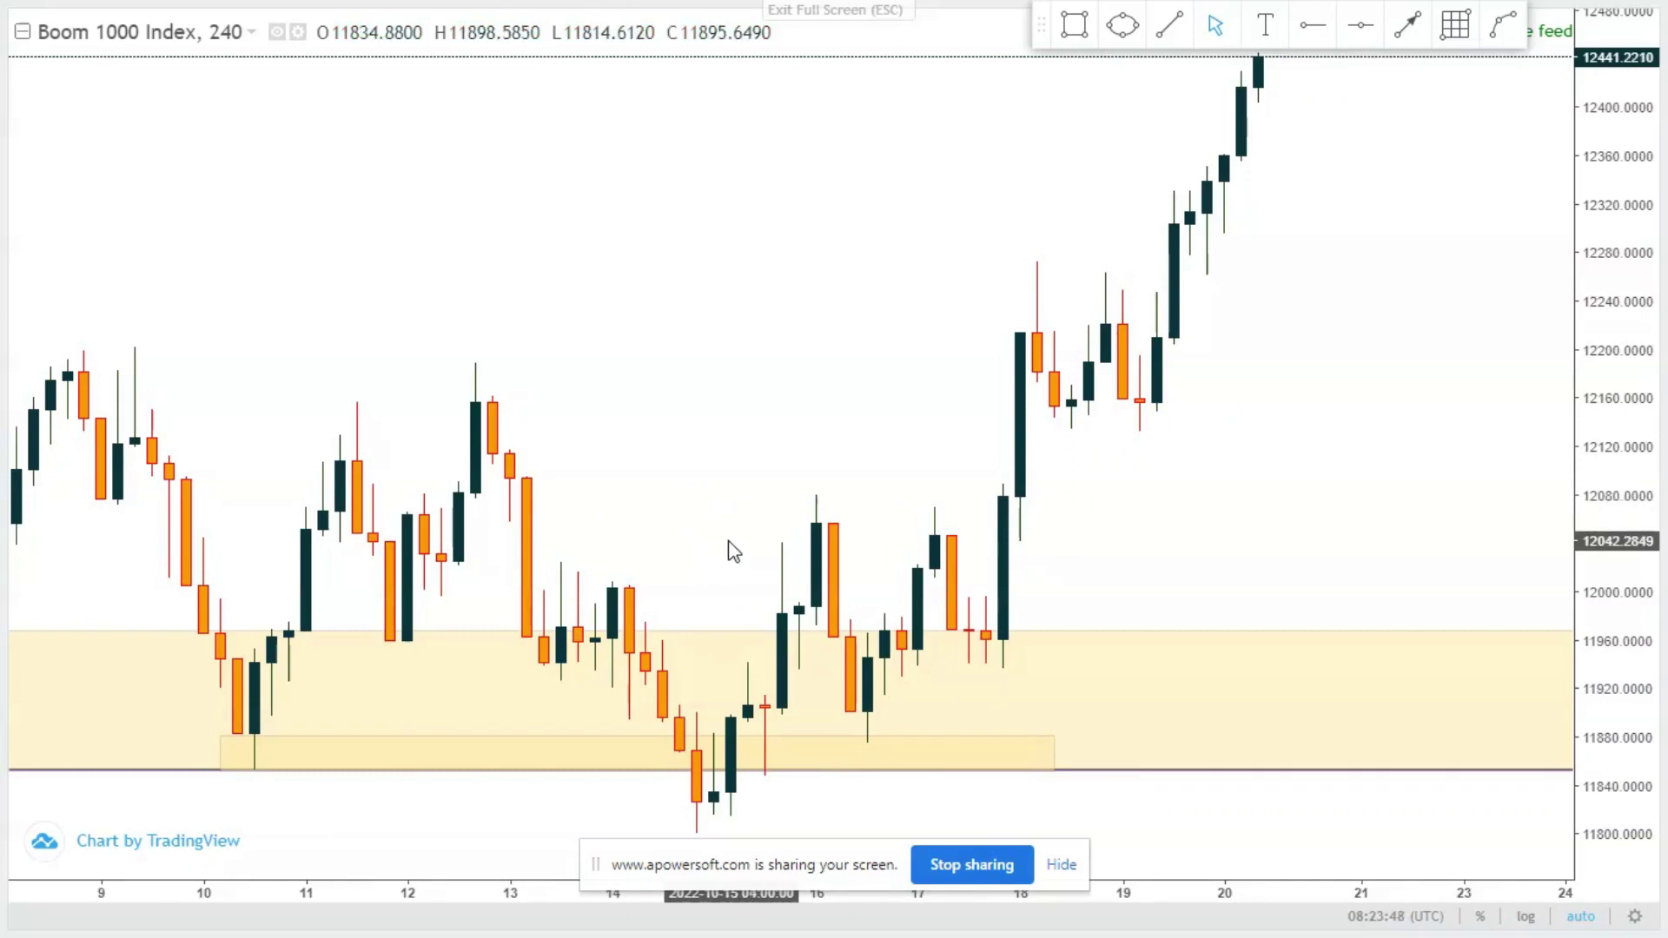
text(60)
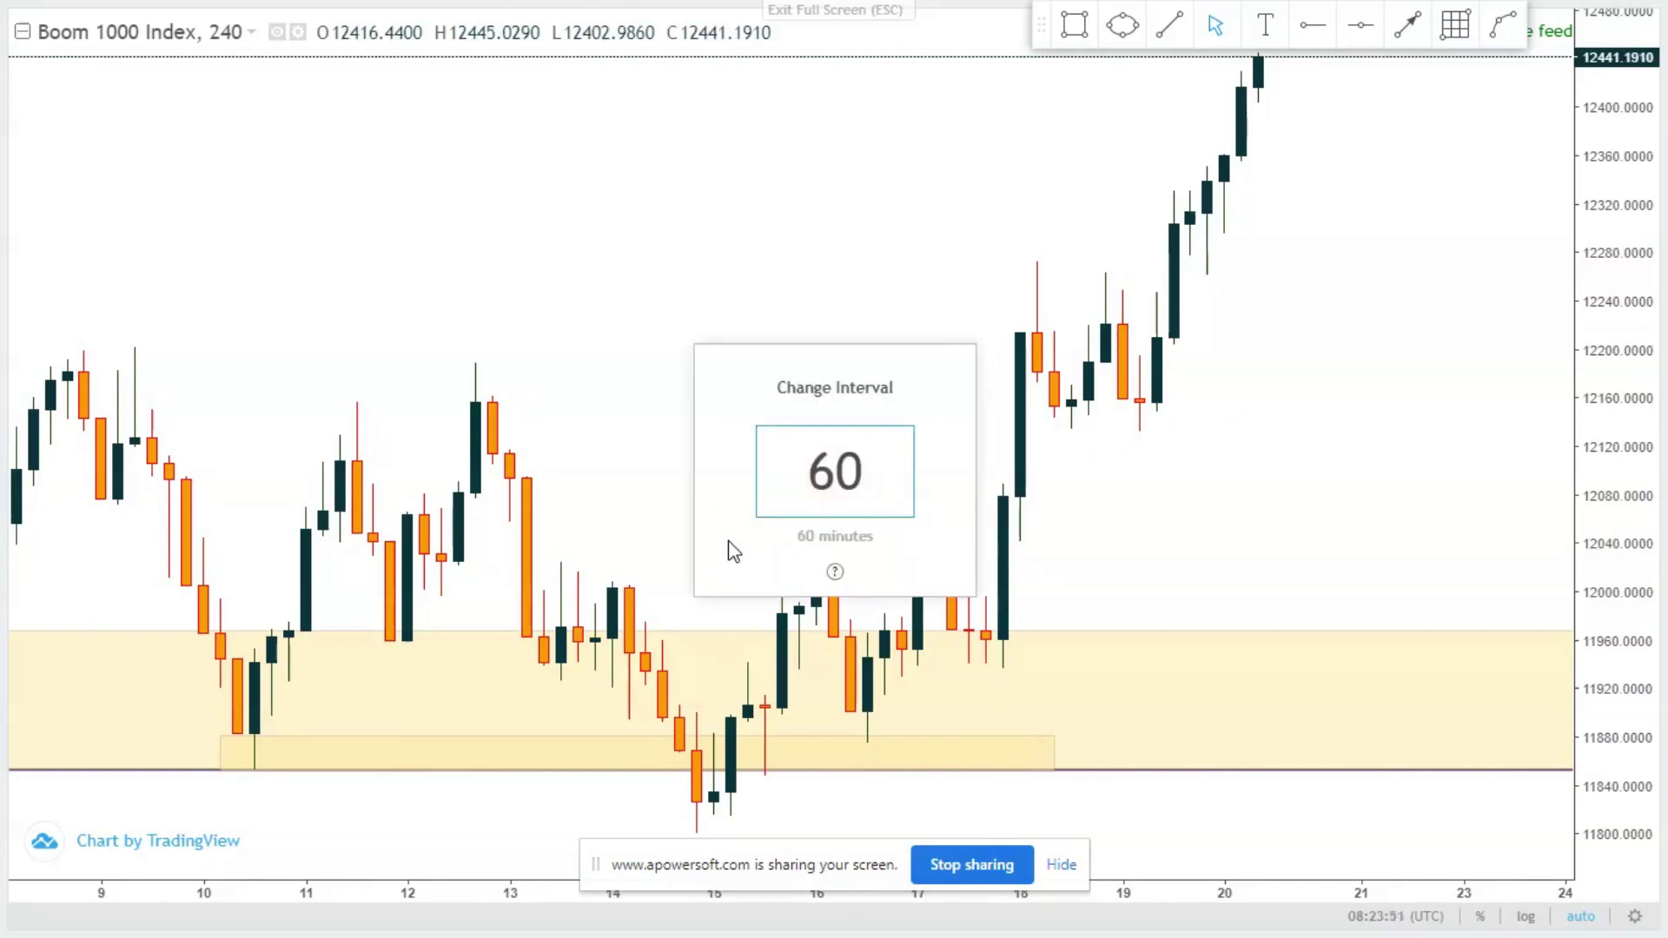
key(Return)
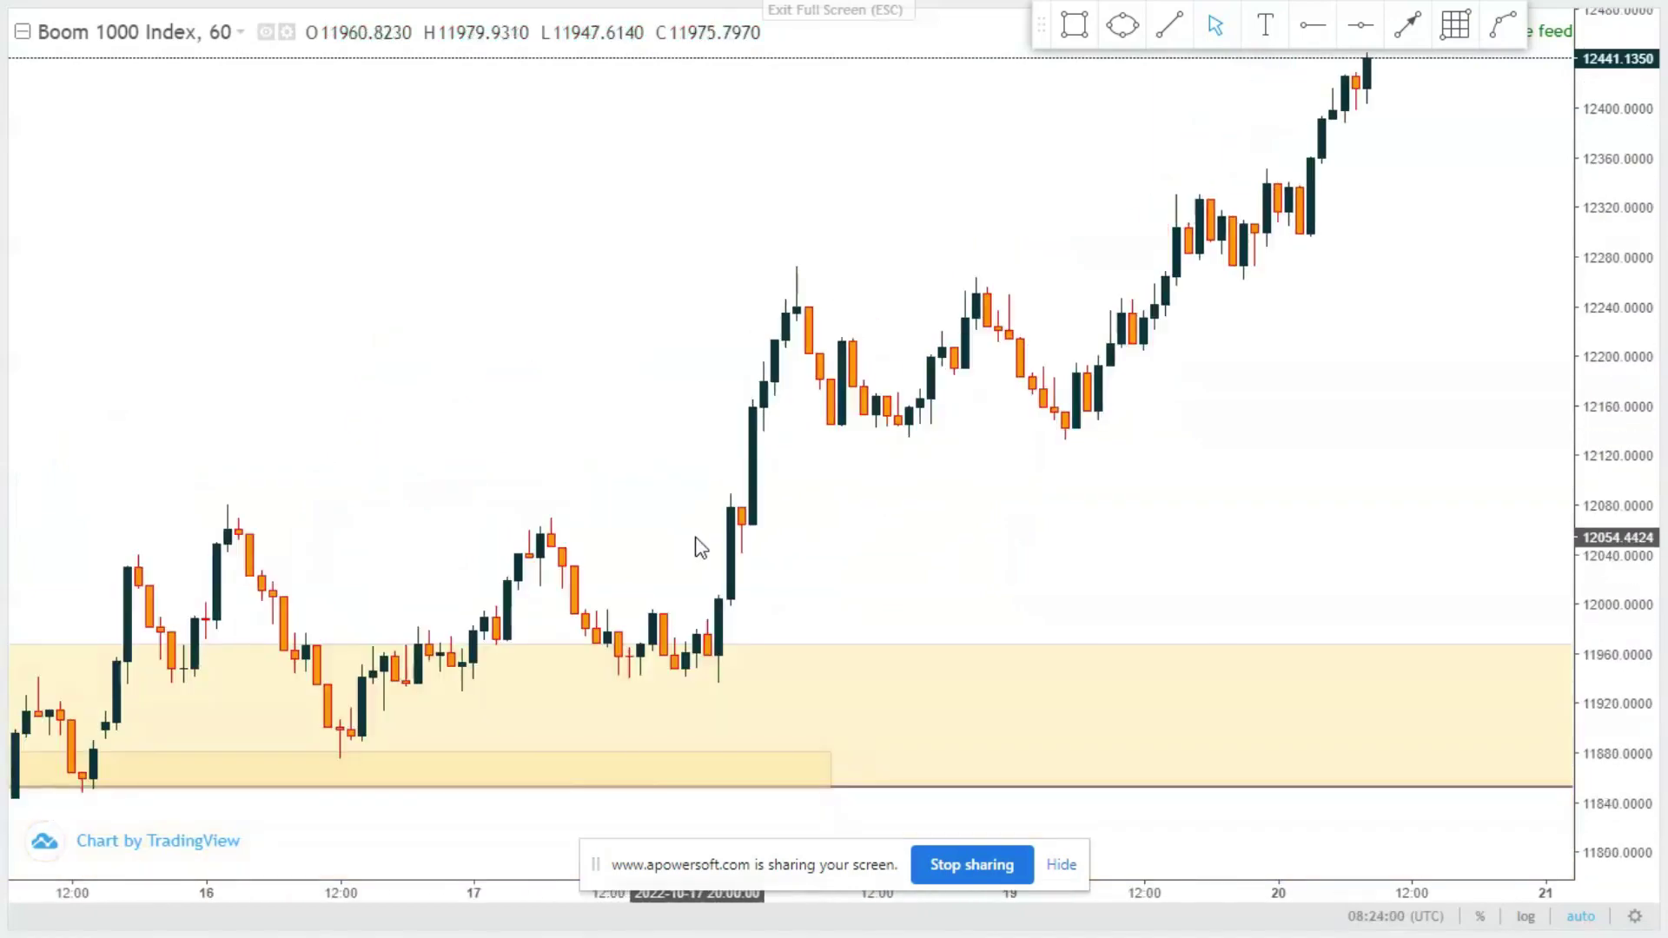
- Examine the 60-minute candles around the narrow zone, from the 10 October low to the 14–15 October swing low
scroll(700, 547, left, 10)
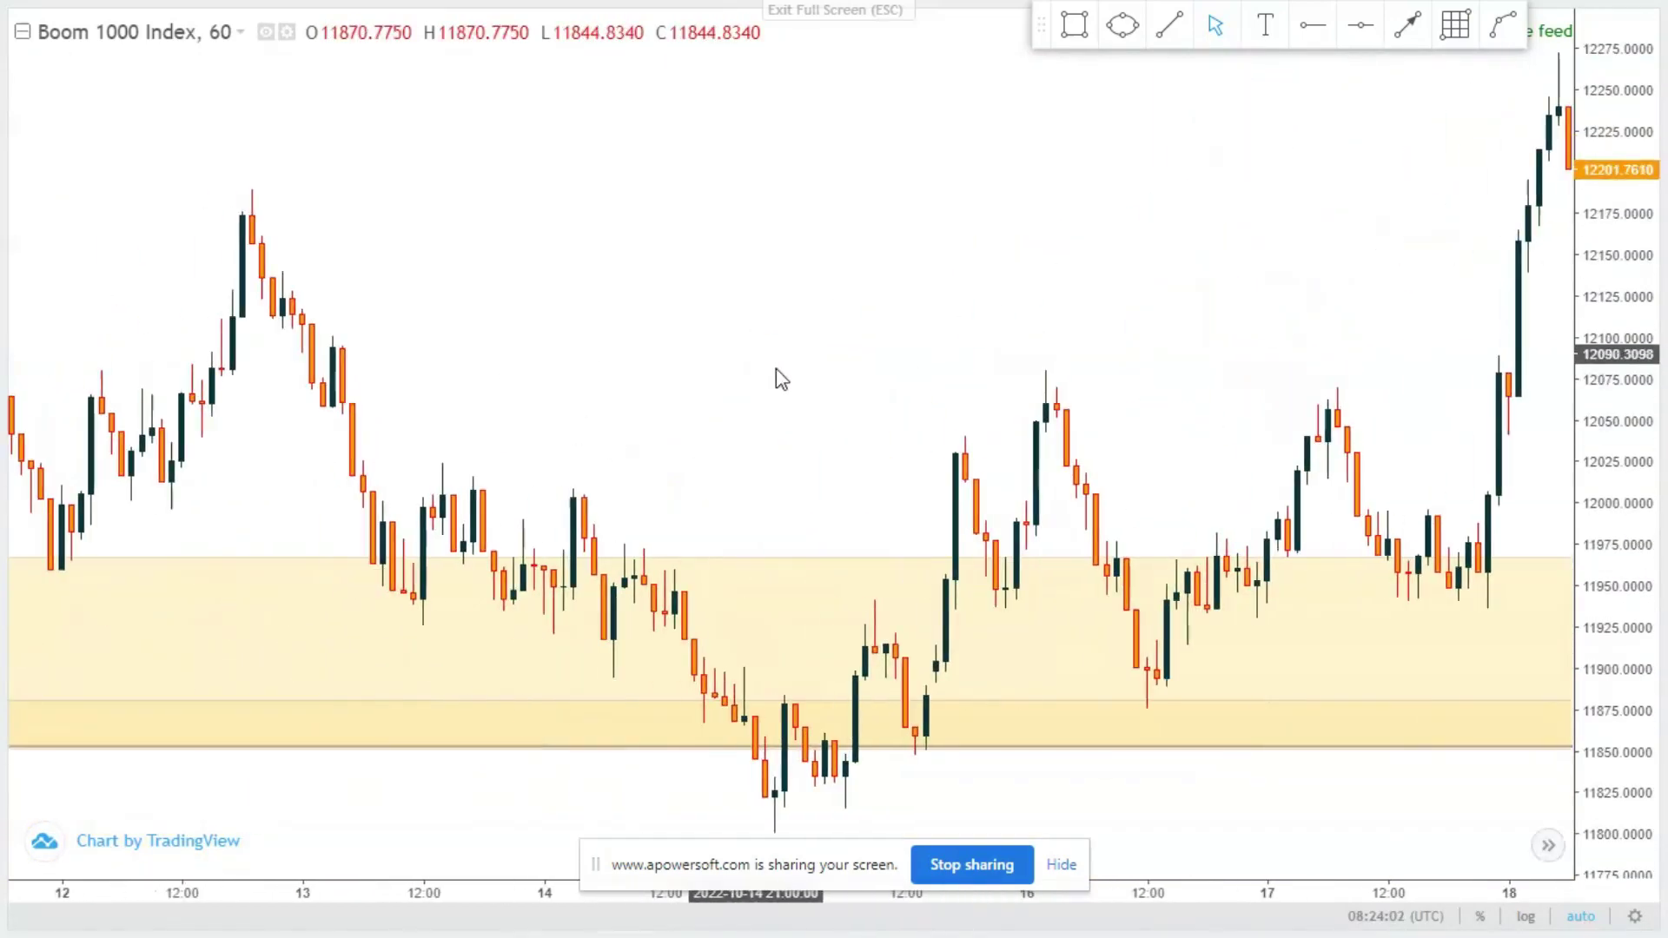
drag(775, 368, 1158, 402)
mouse_move(823, 330)
mouse_down()
mouse_move(1034, 316)
mouse_move(1149, 335)
mouse_up()
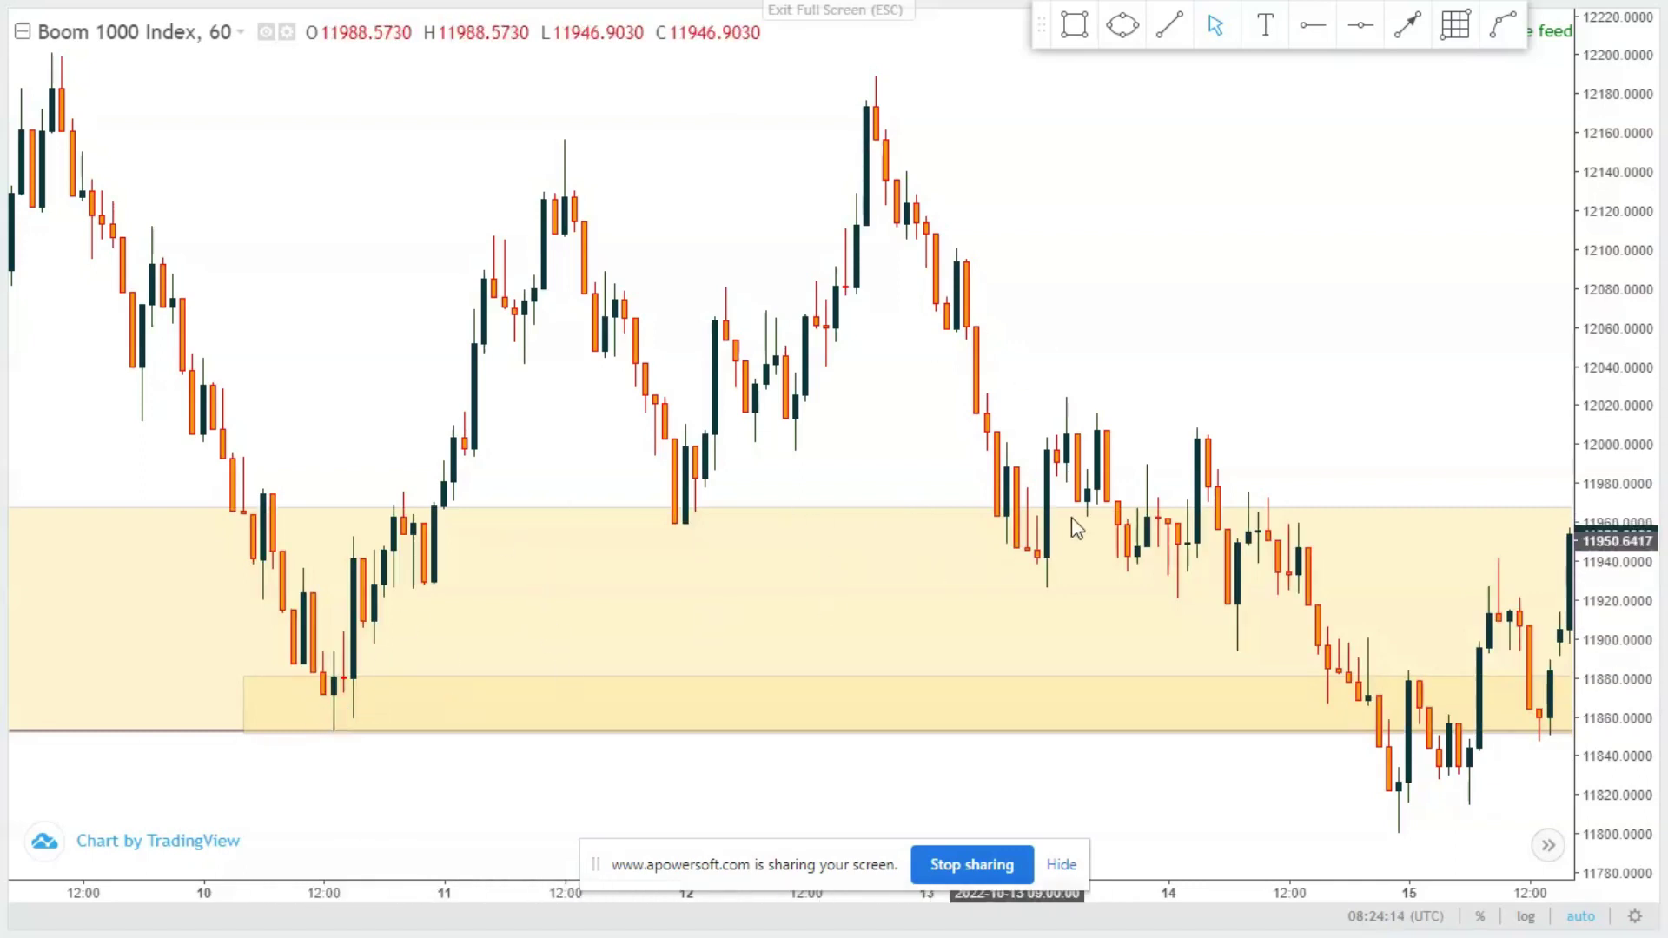
drag(1246, 361, 904, 734)
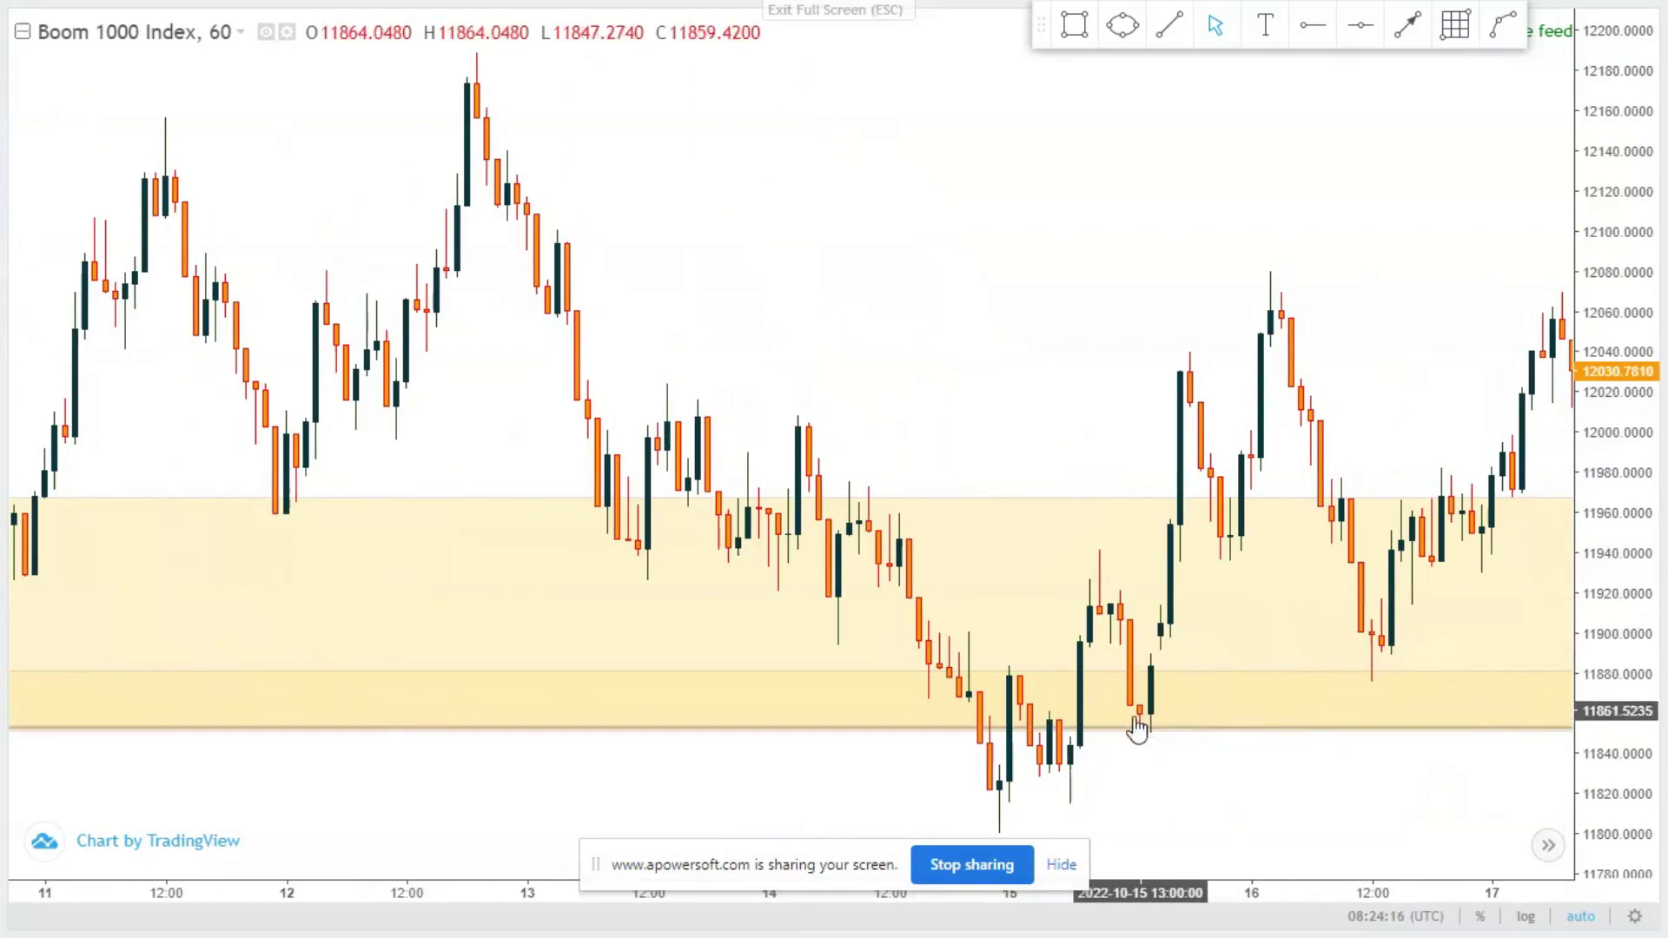
scroll(748, 391, up, 3)
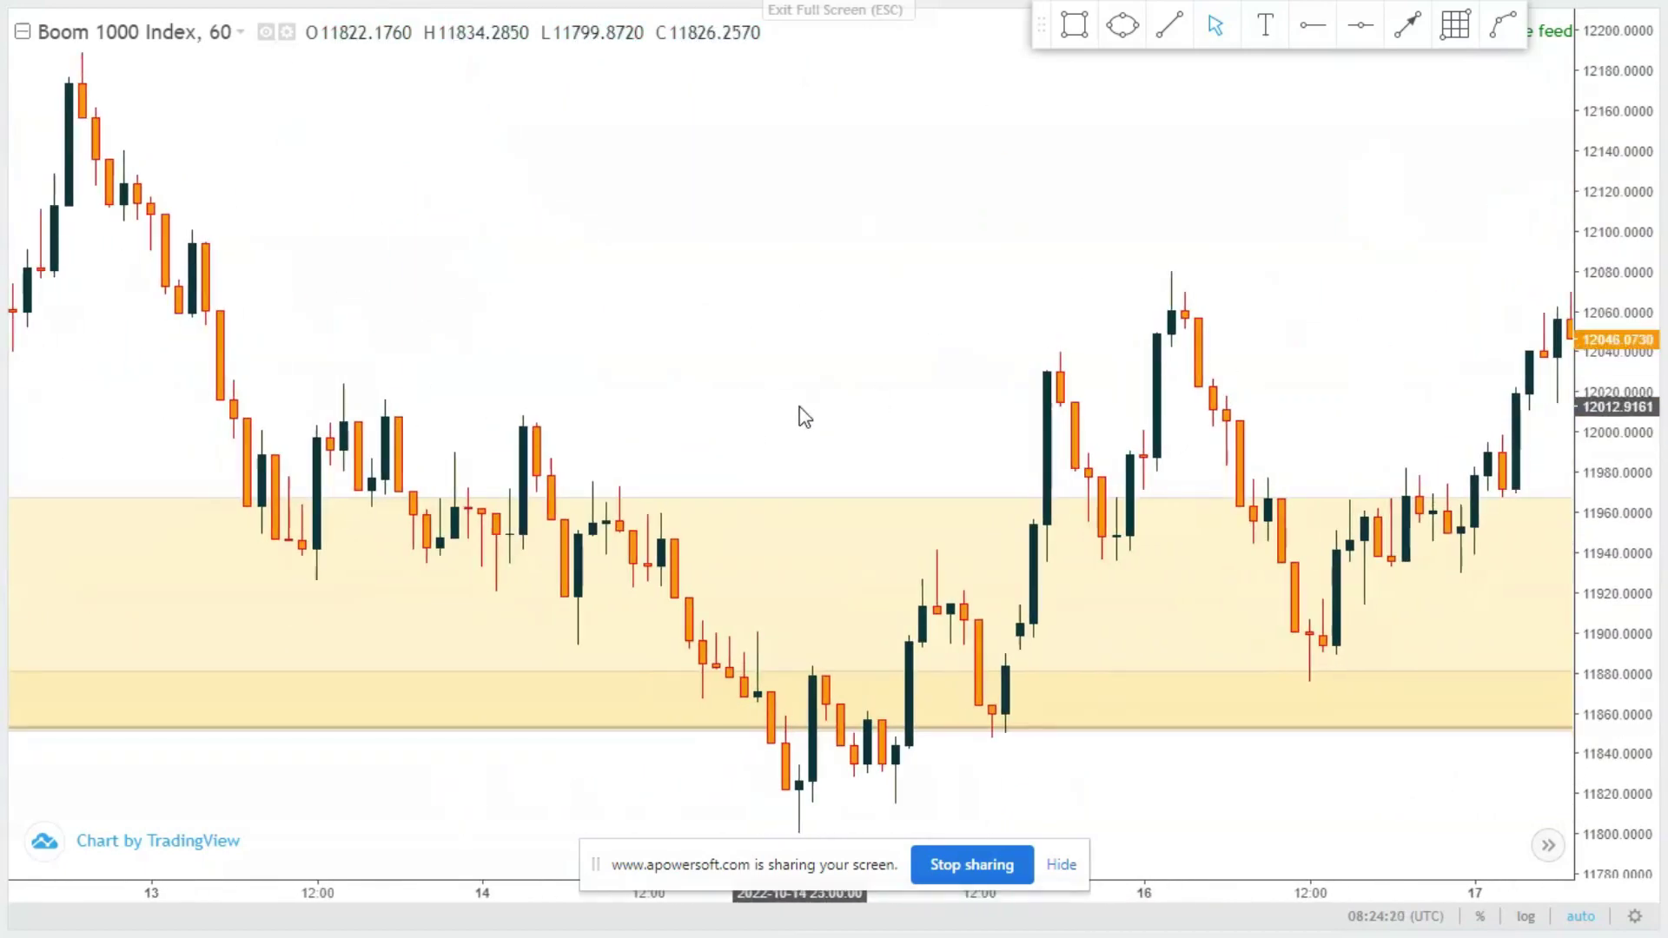
scroll(809, 446, up, 2)
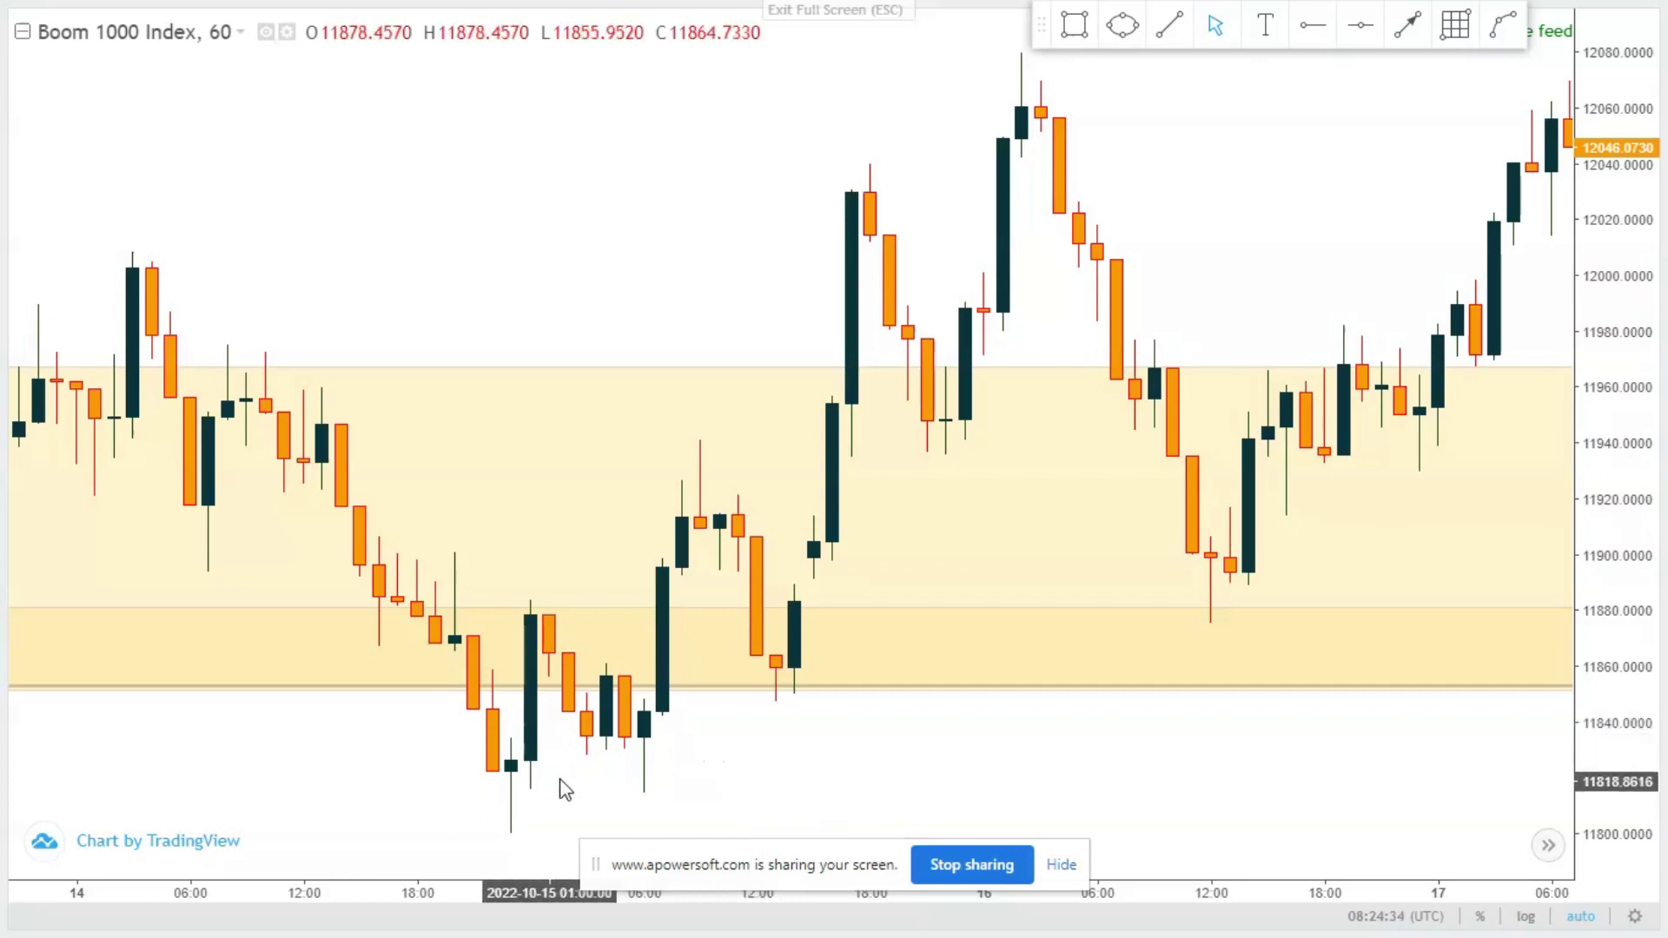
scroll(566, 786, up, 2)
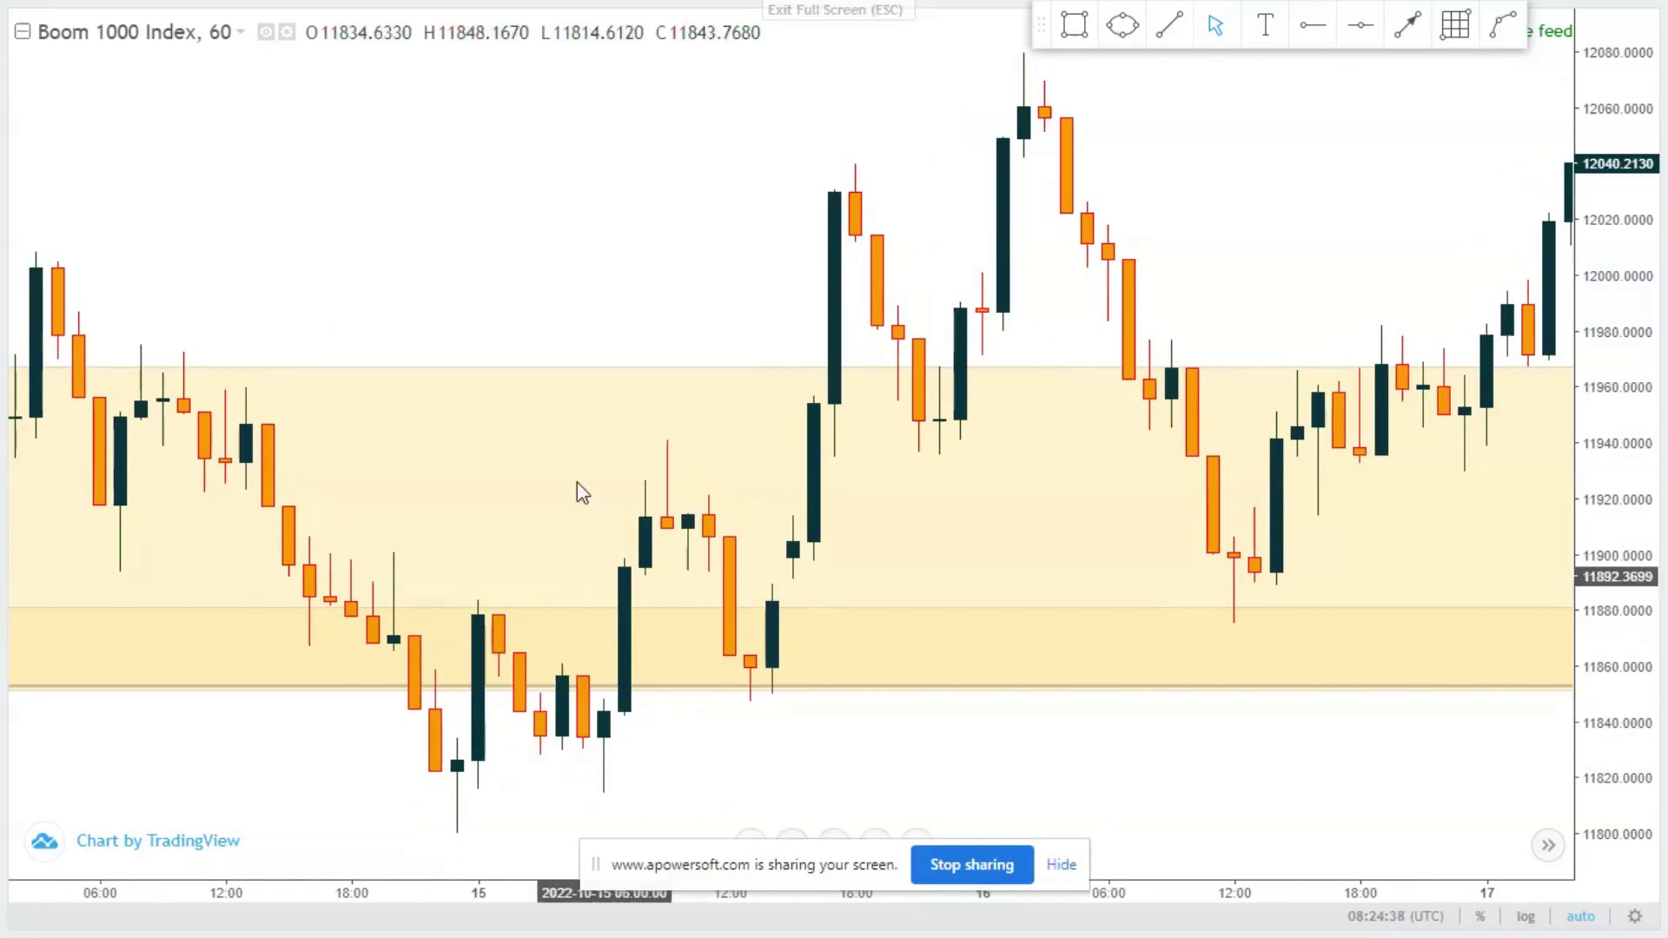
- Draw a short horizontal trend line at about 11884 from the 15 October 00:00 high to the 07:00 candle
click(1168, 26)
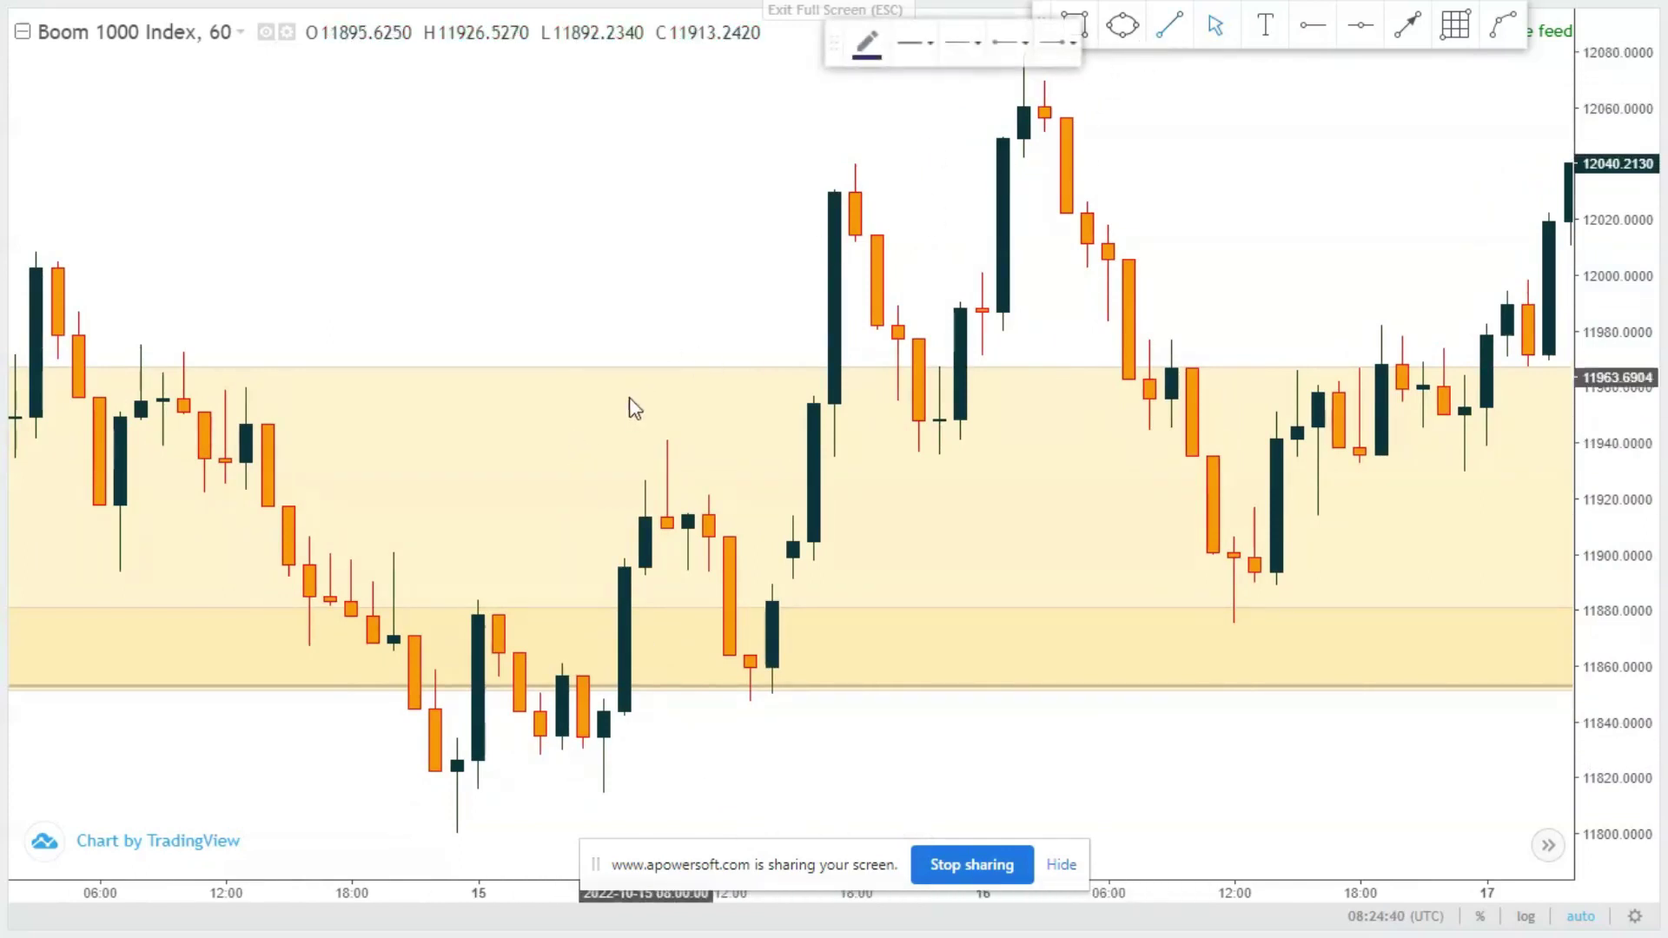
click(478, 601)
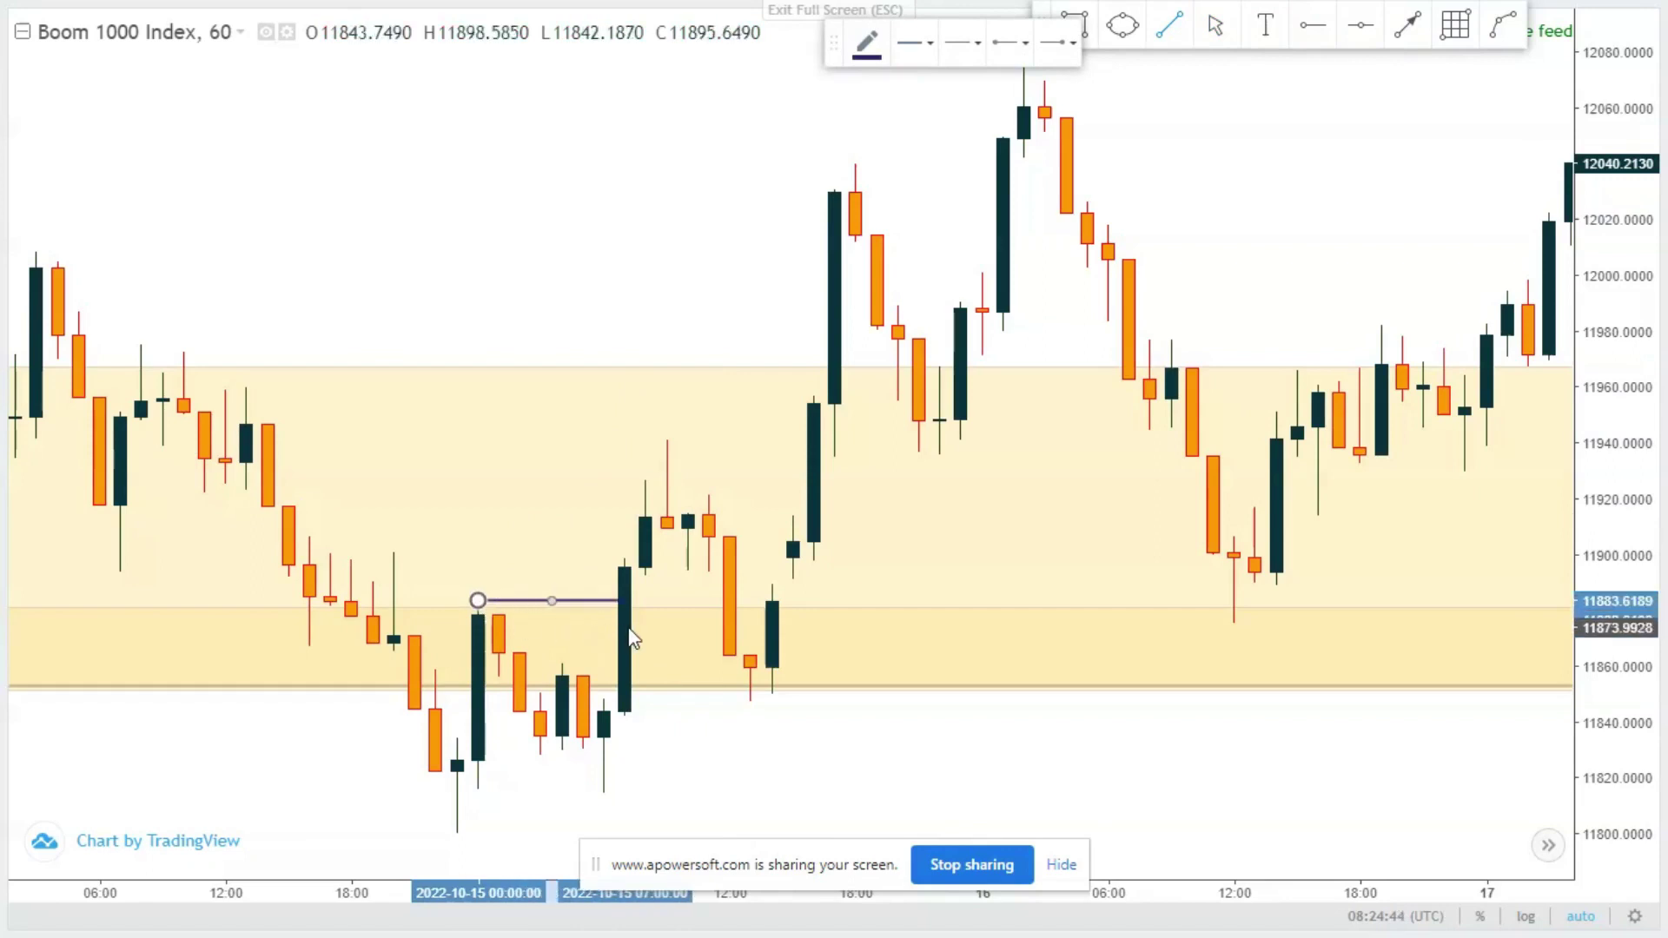
click(627, 636)
click(595, 252)
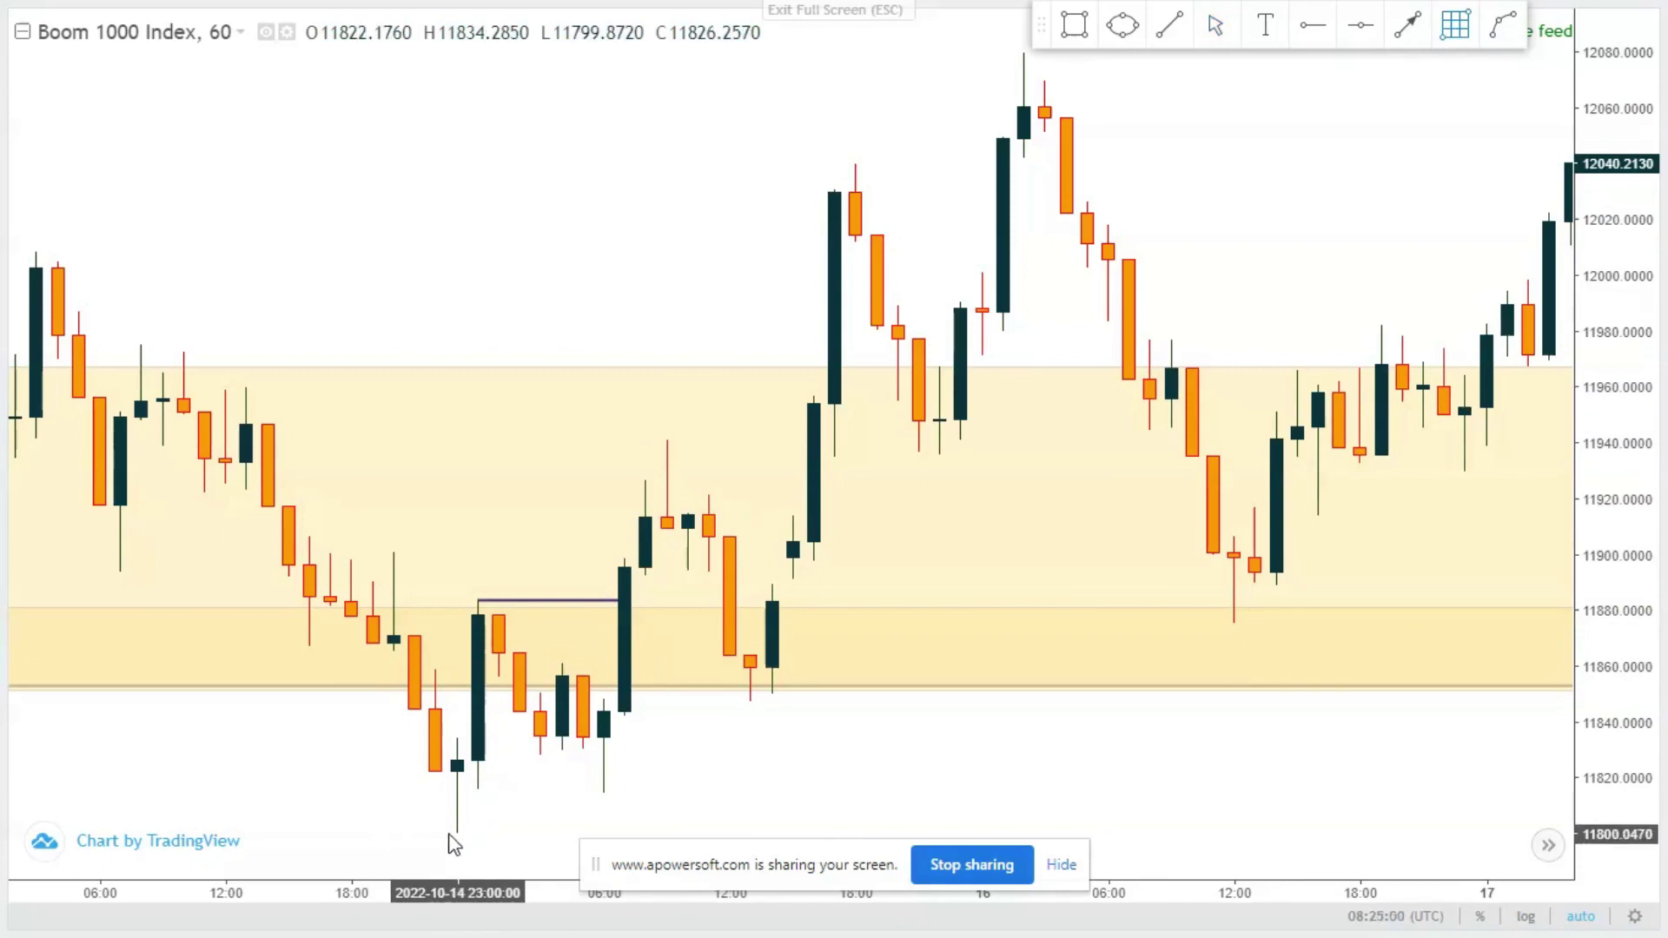
- Draw a Gann box from the 14 October 23:00 low at about 11800 up to the short line at about 11884
mouse_move(457, 834)
mouse_down()
mouse_move(657, 545)
mouse_move(669, 495)
mouse_move(595, 608)
mouse_up()
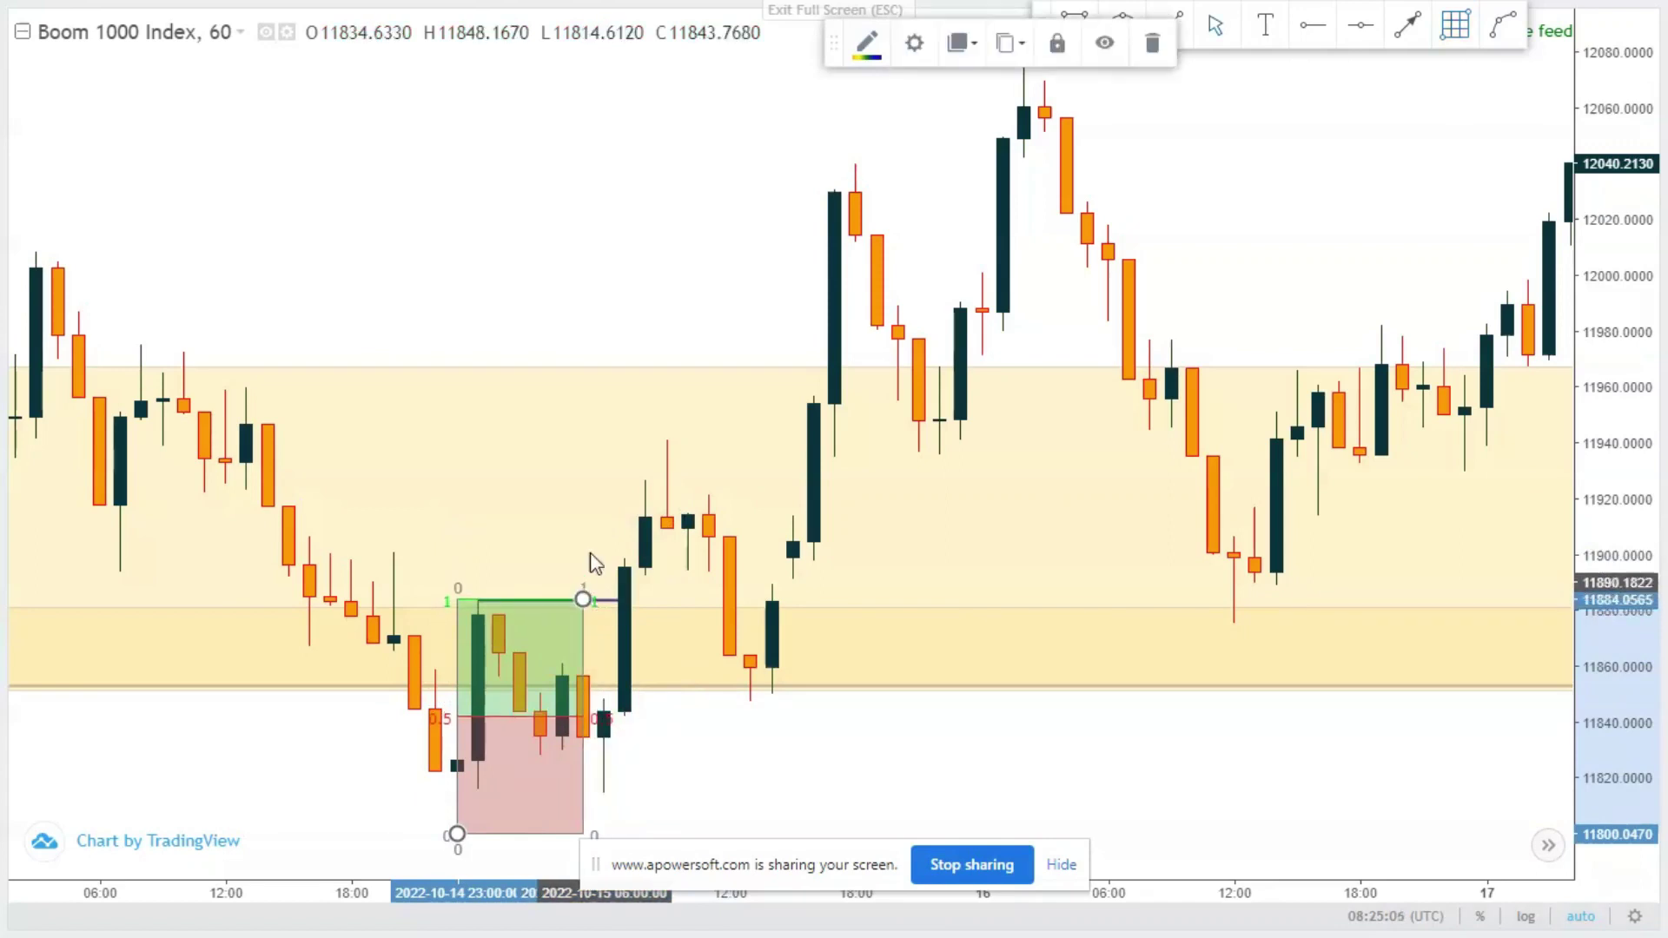
- Draw a short horizontal trend line at about 11816 from the 15 October 06:00 low back to the 03:00 candle
scroll(615, 782, up, 3)
drag(615, 782, 752, 752)
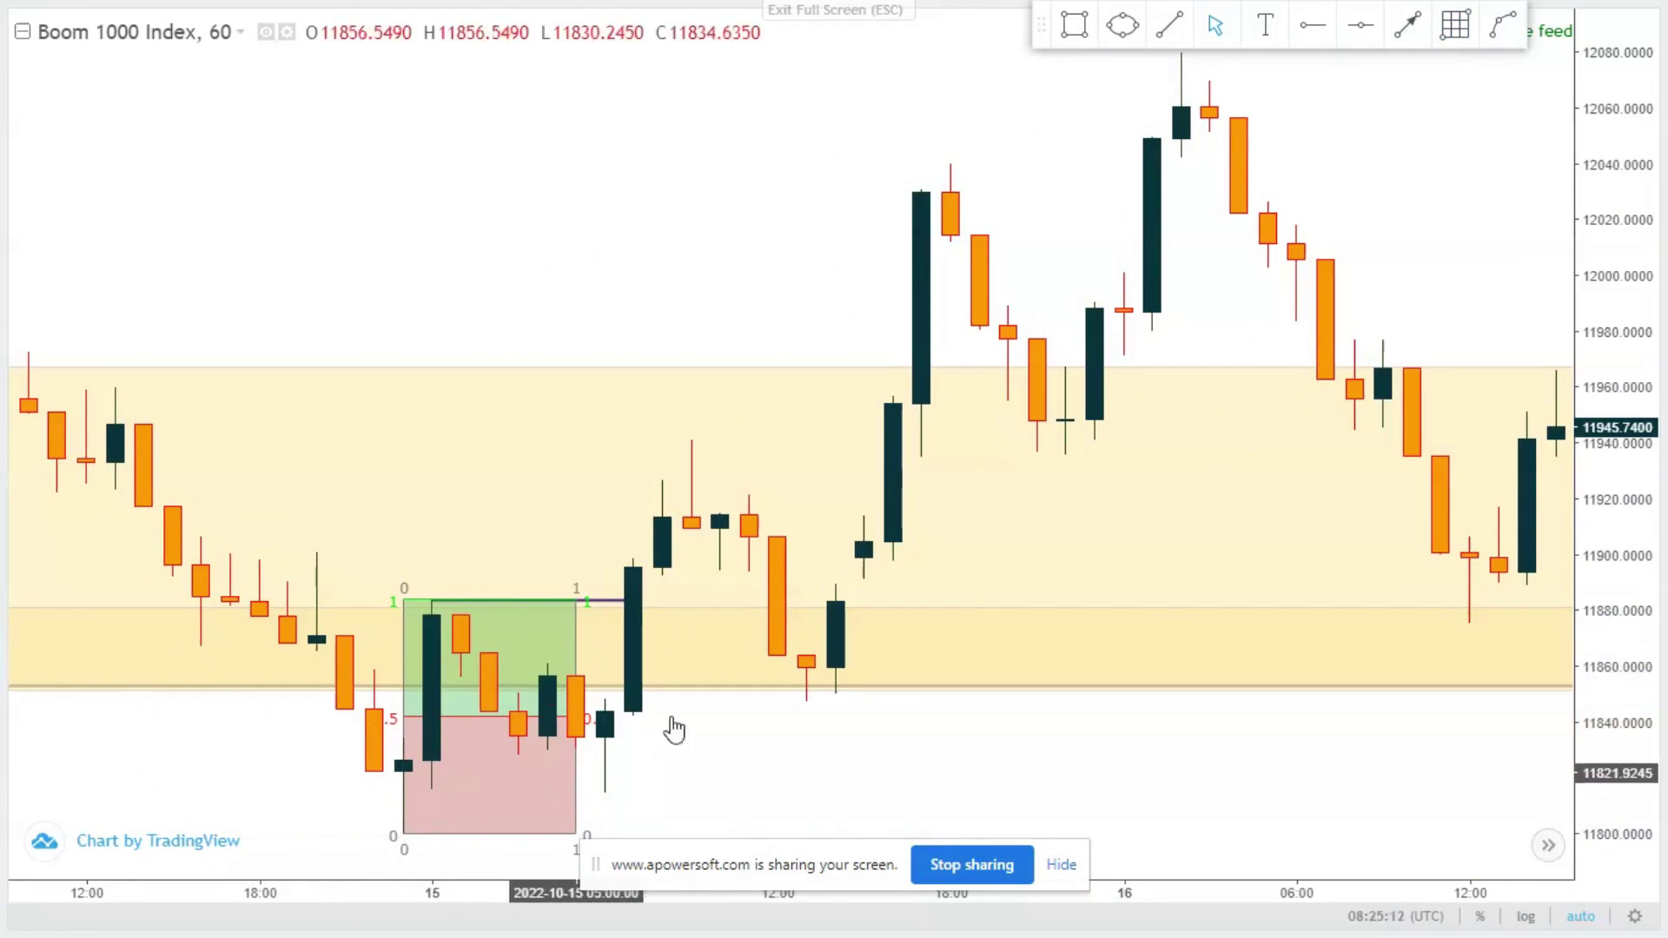
click(1179, 28)
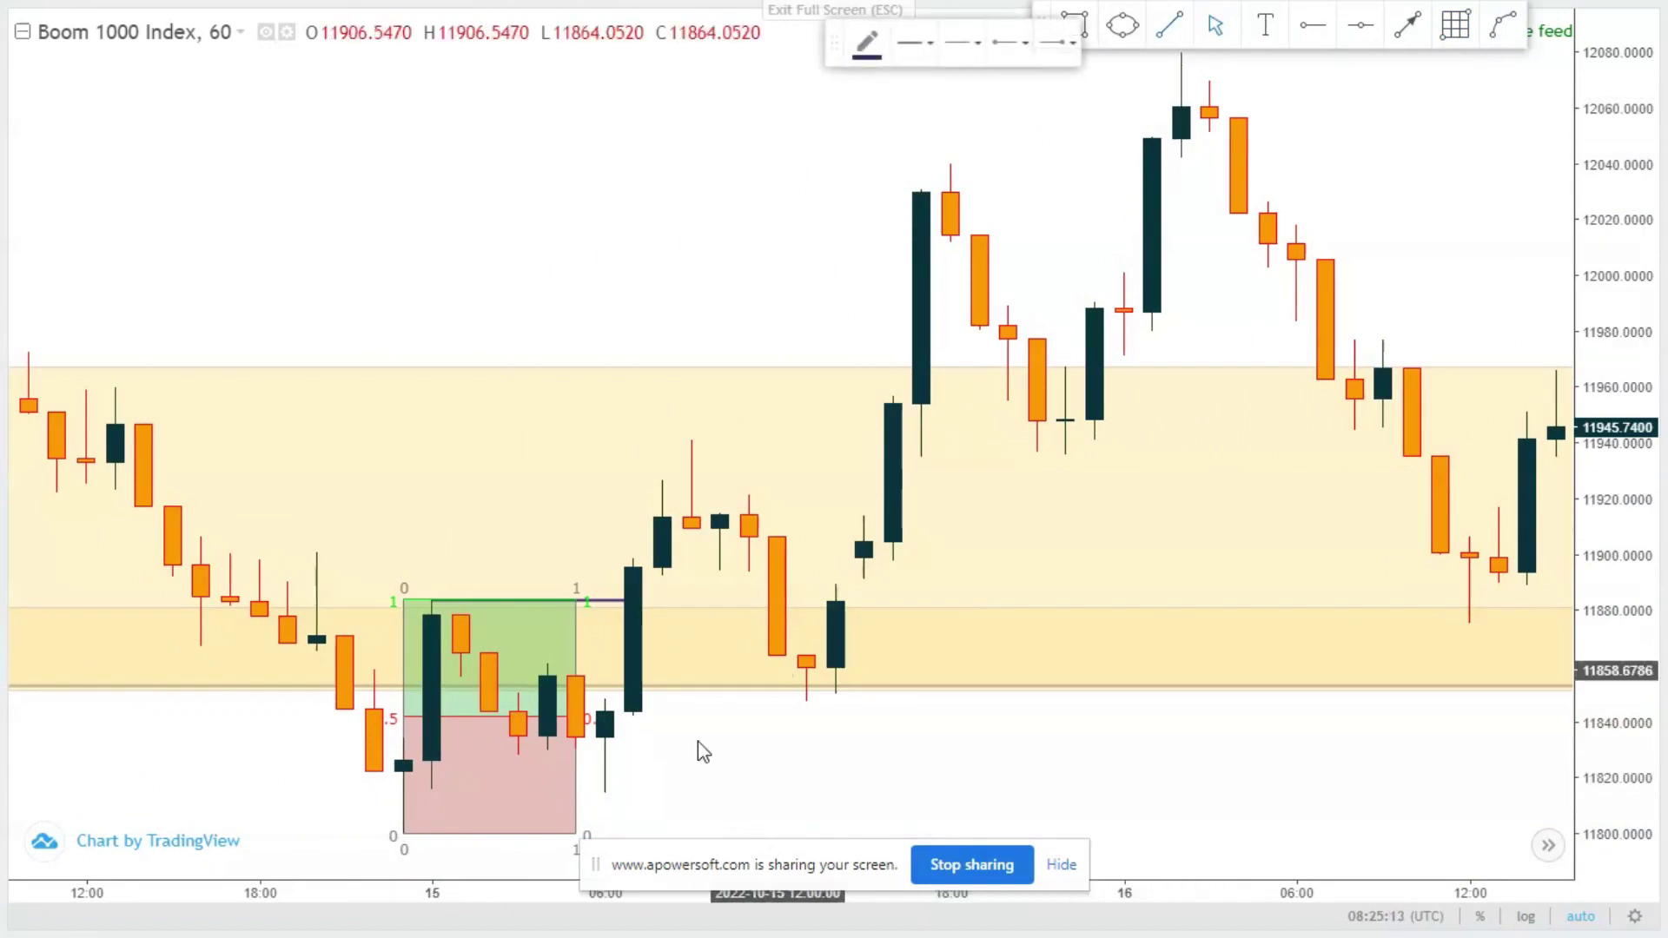
click(607, 792)
click(513, 781)
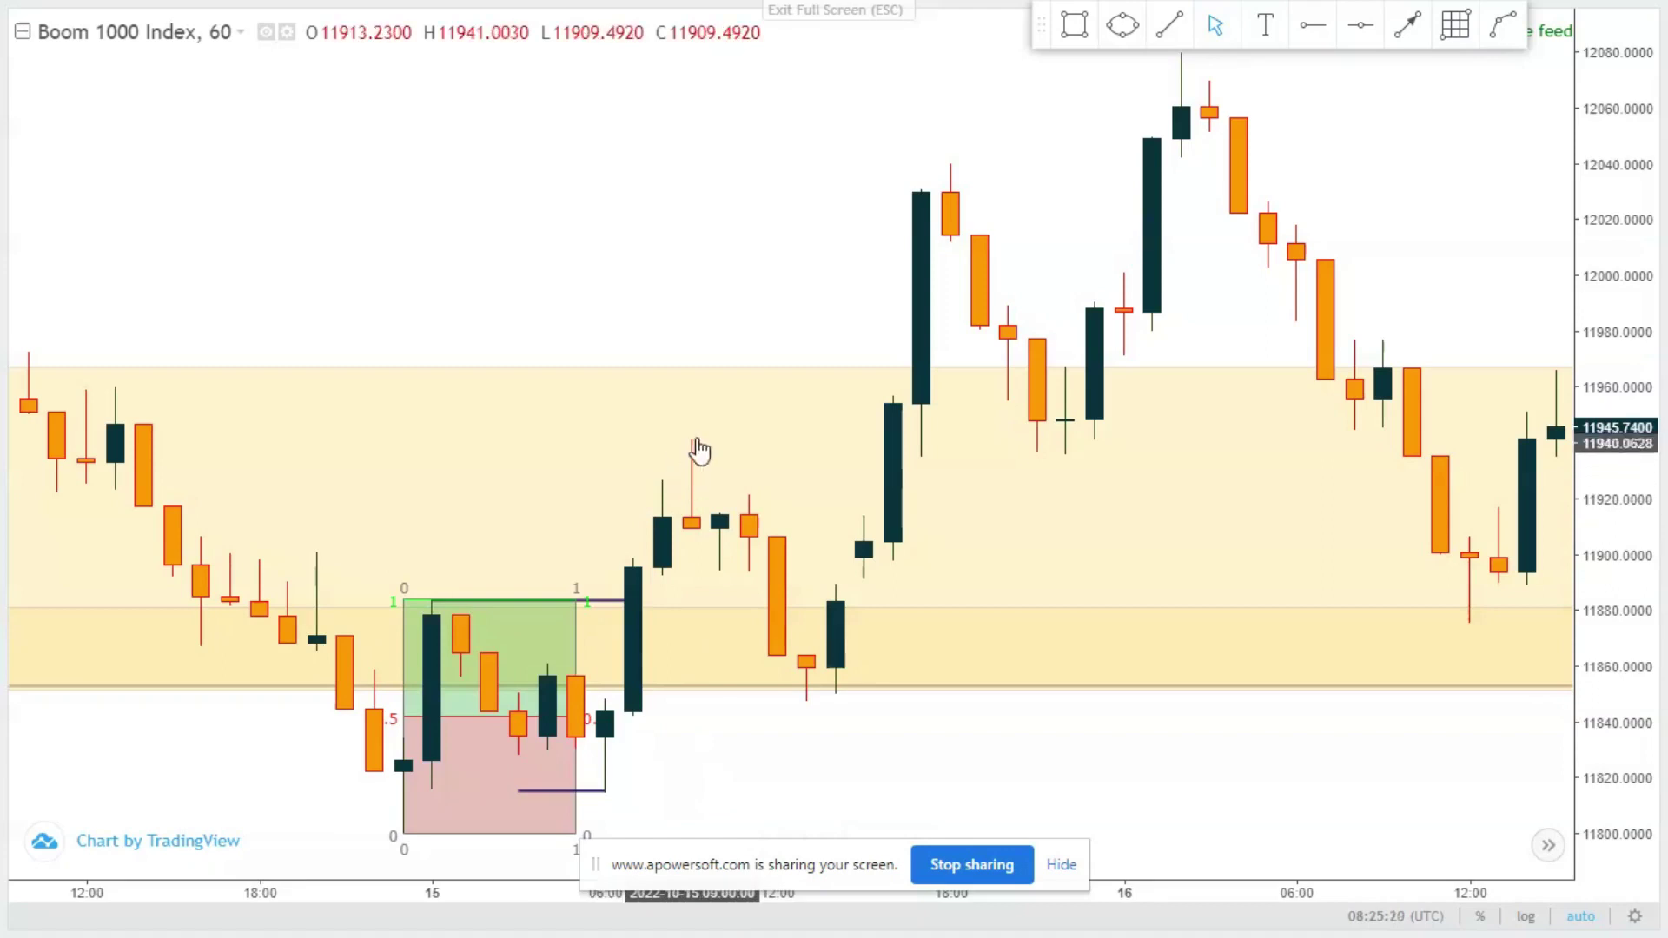
- Delete the Gann box covering the swing between the two short horizontal lines
click(593, 792)
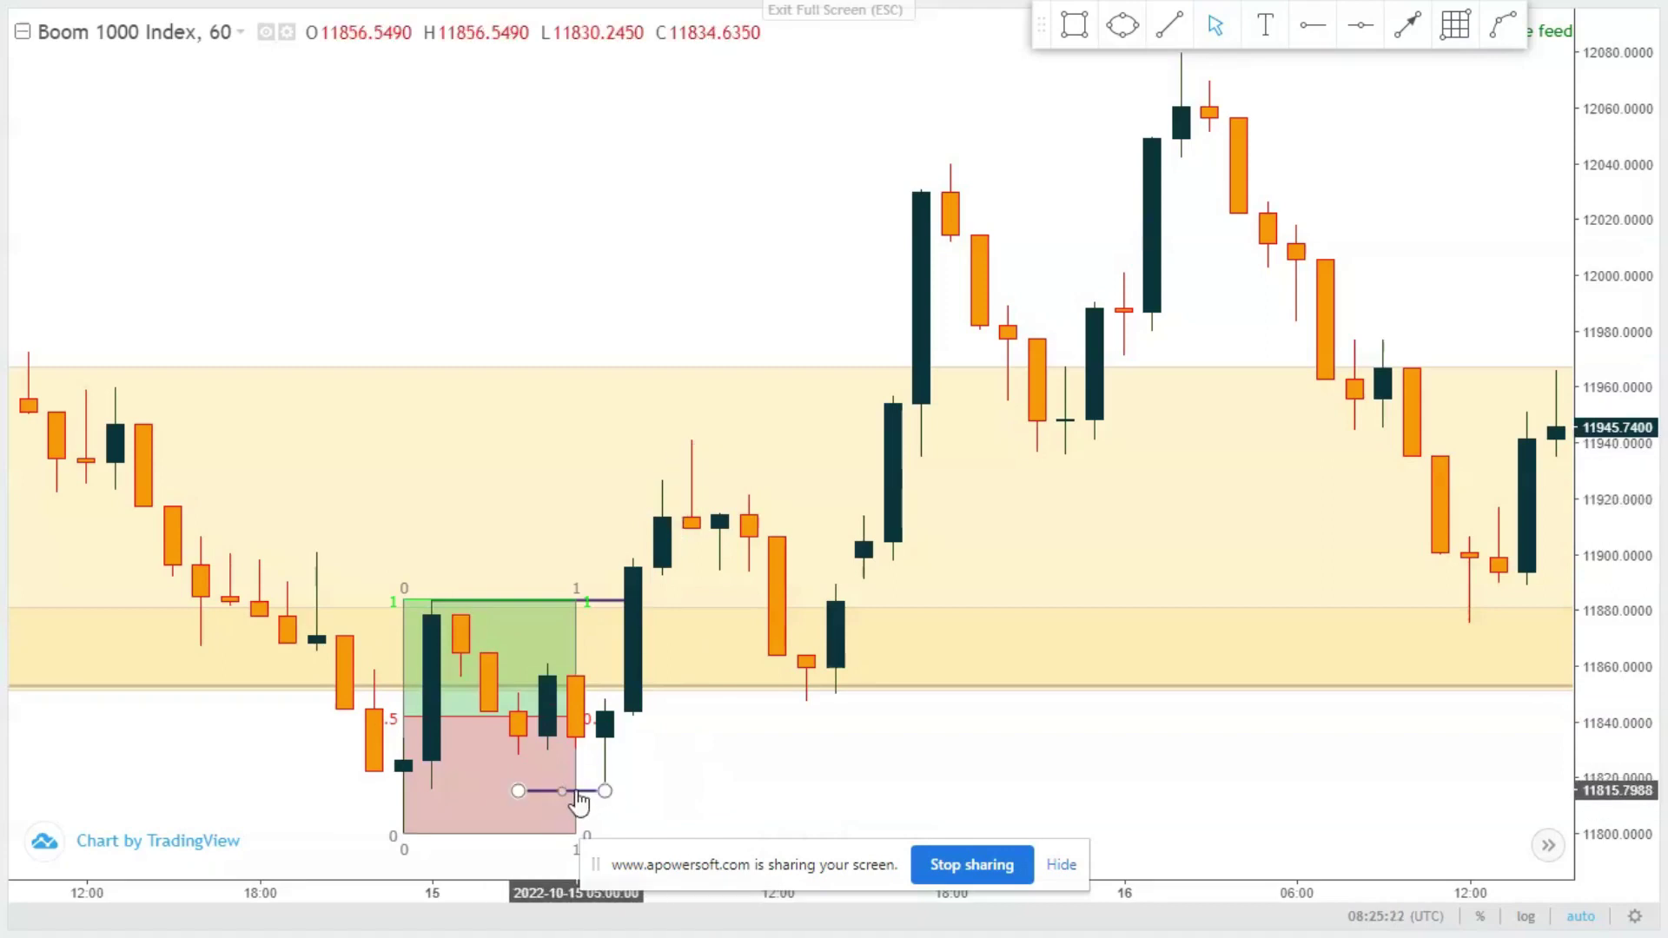
click(744, 357)
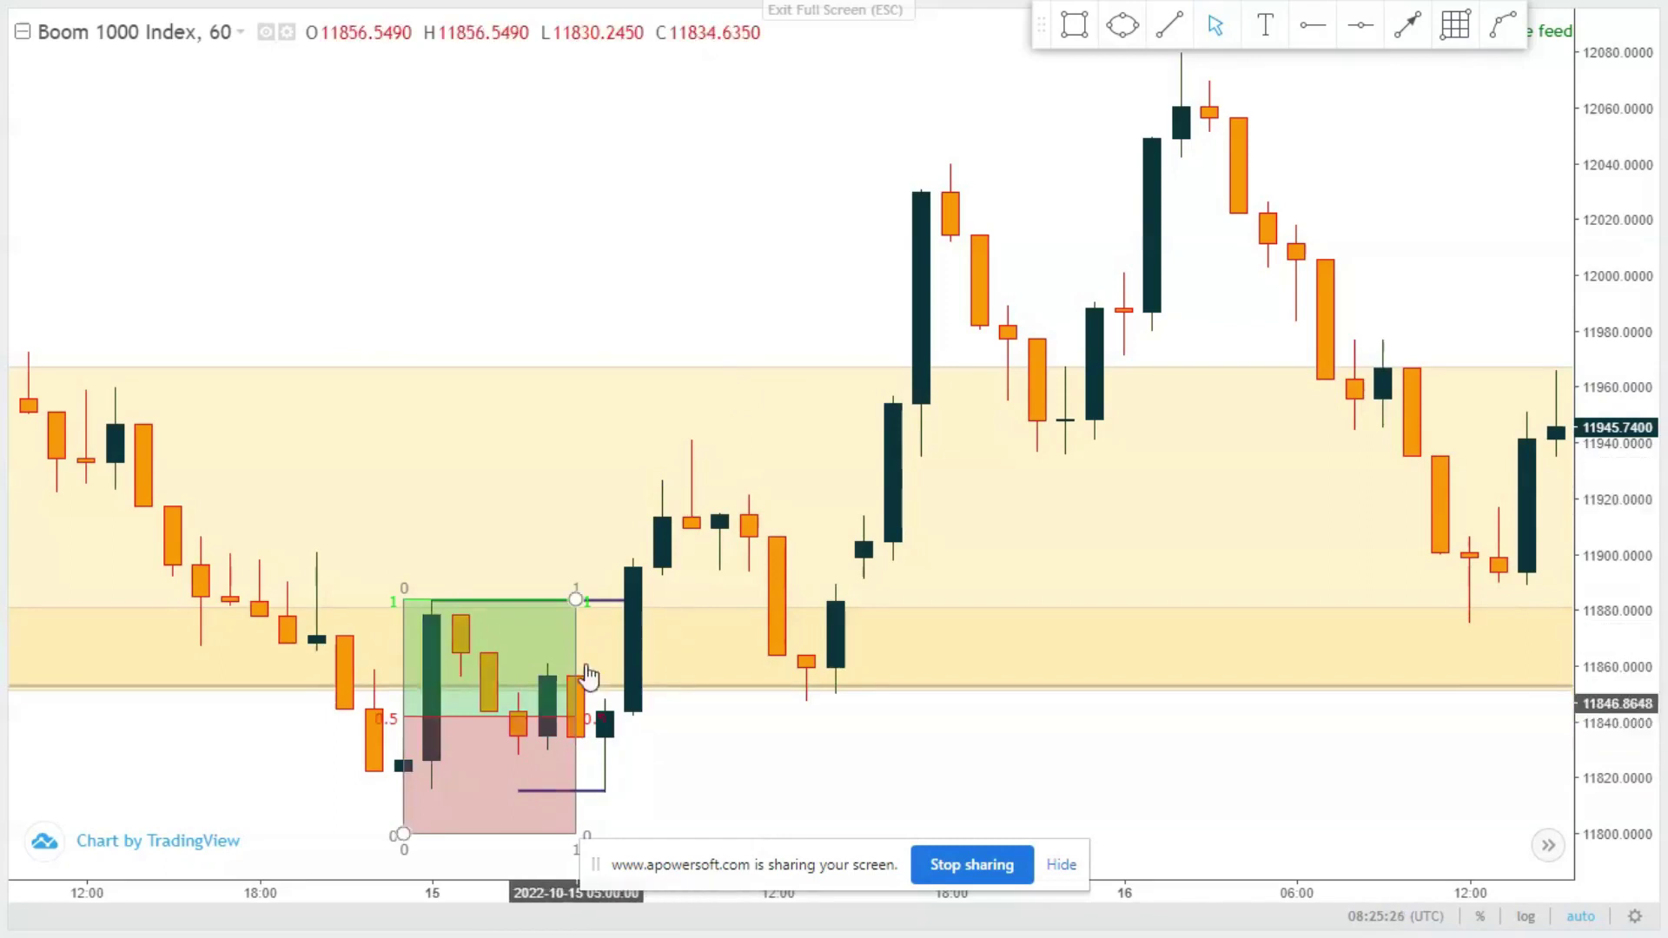
click(576, 786)
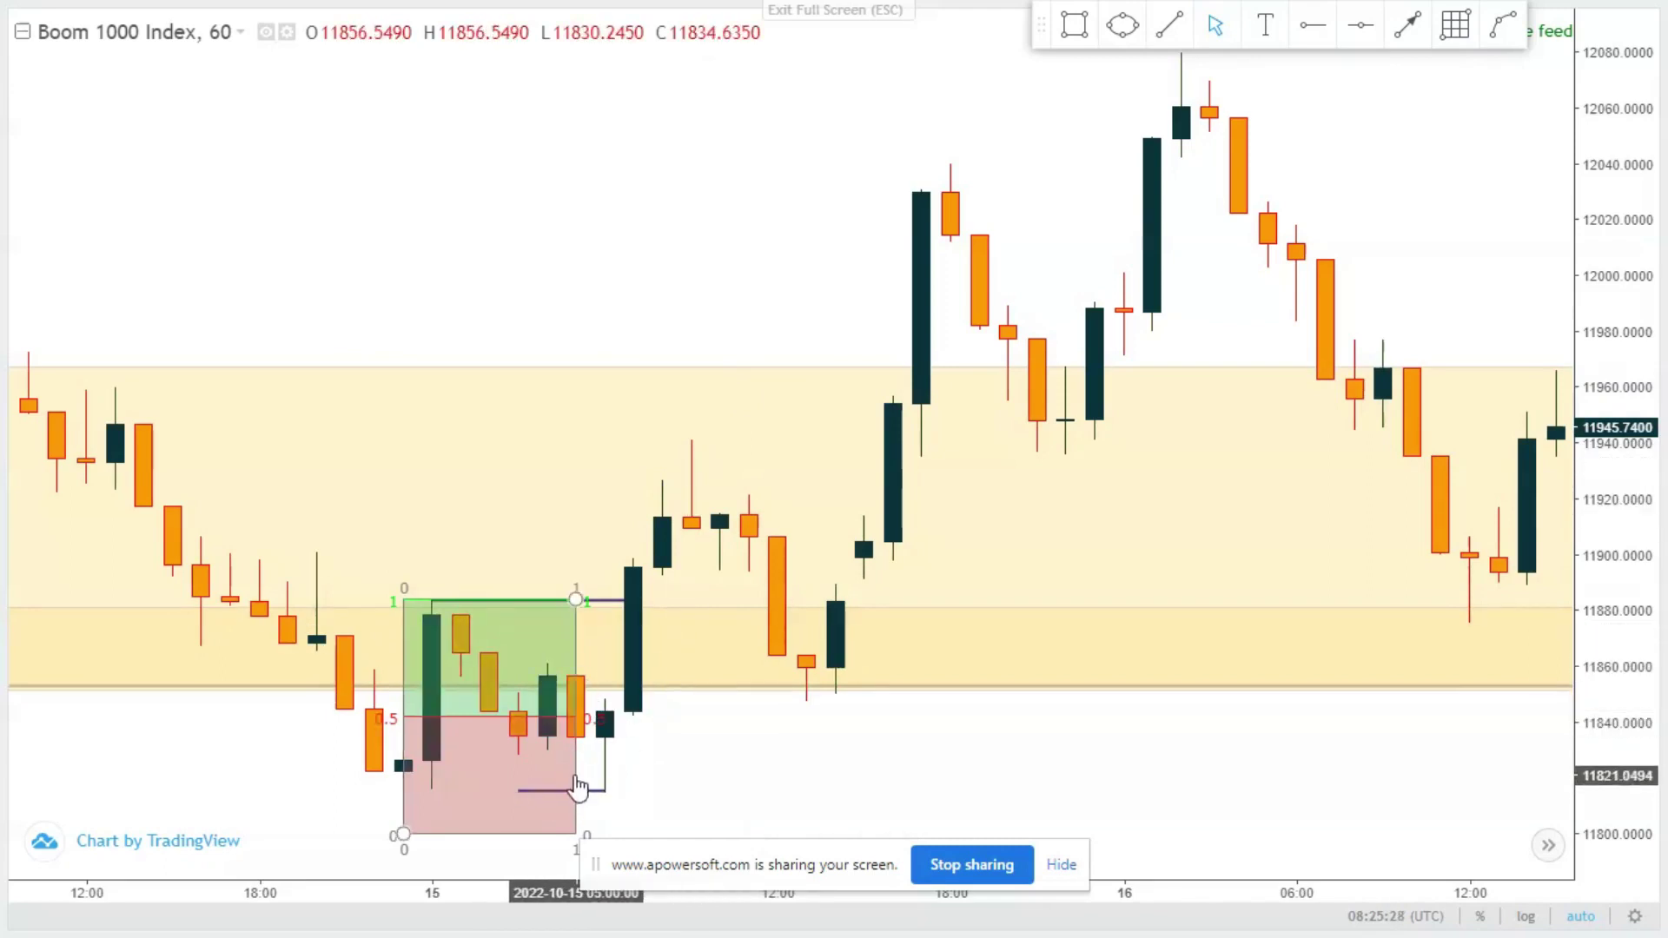
click(1144, 59)
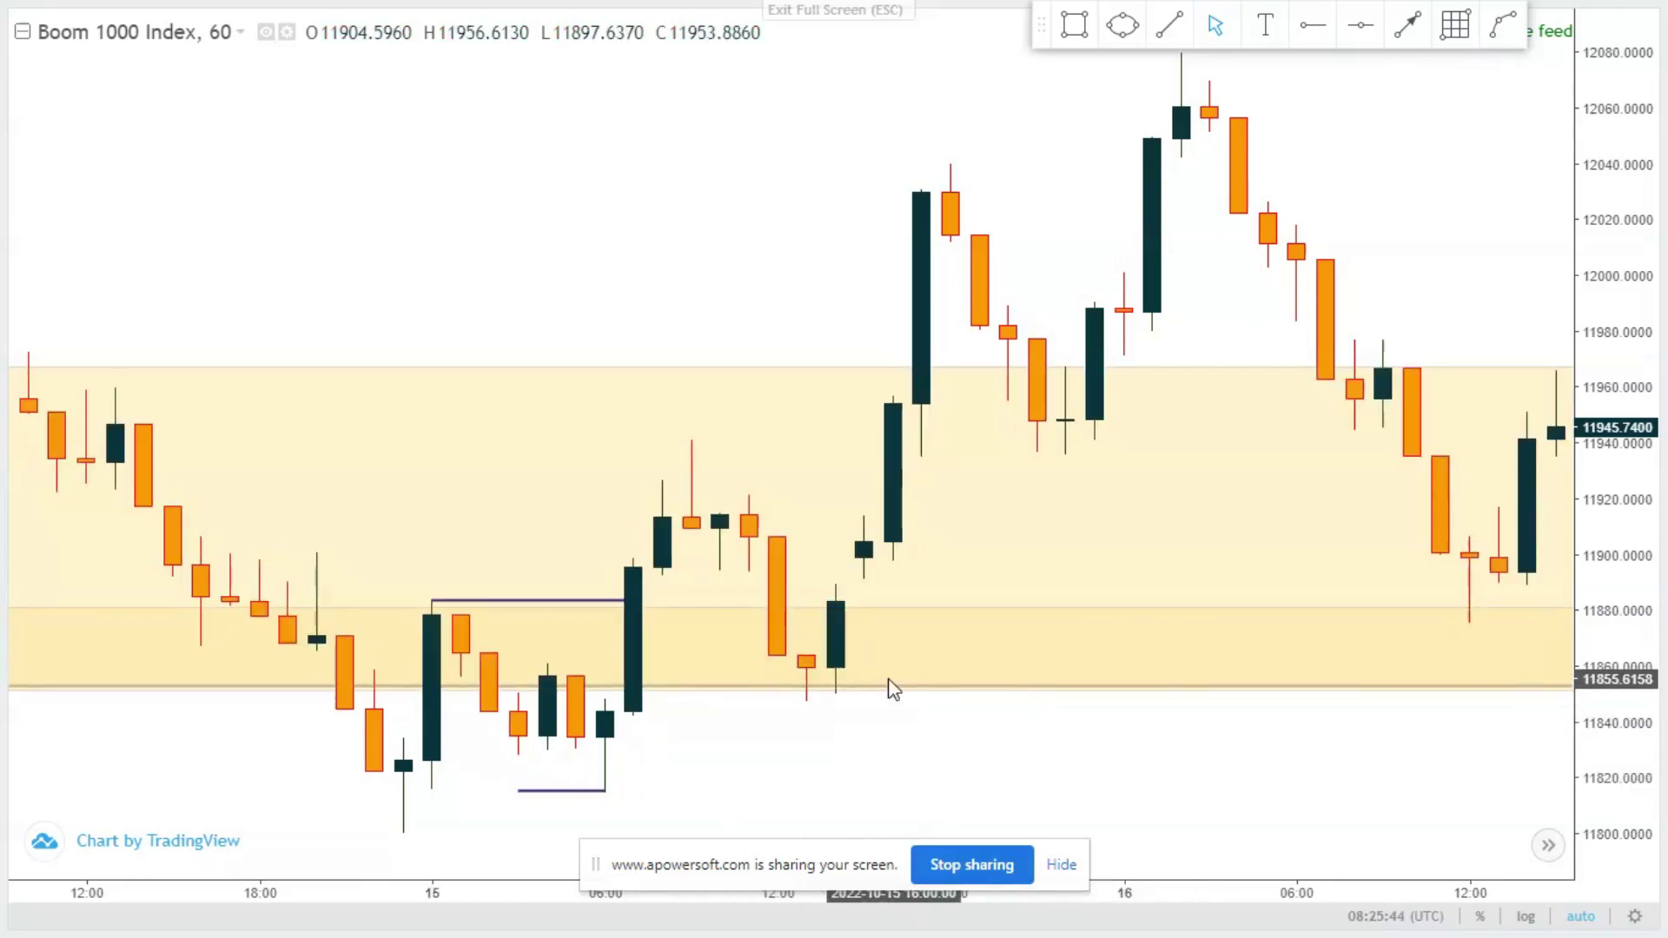
- Review the 60-minute decline from late September and the 15 October structure break around the two short lines
scroll(915, 673, down, 5)
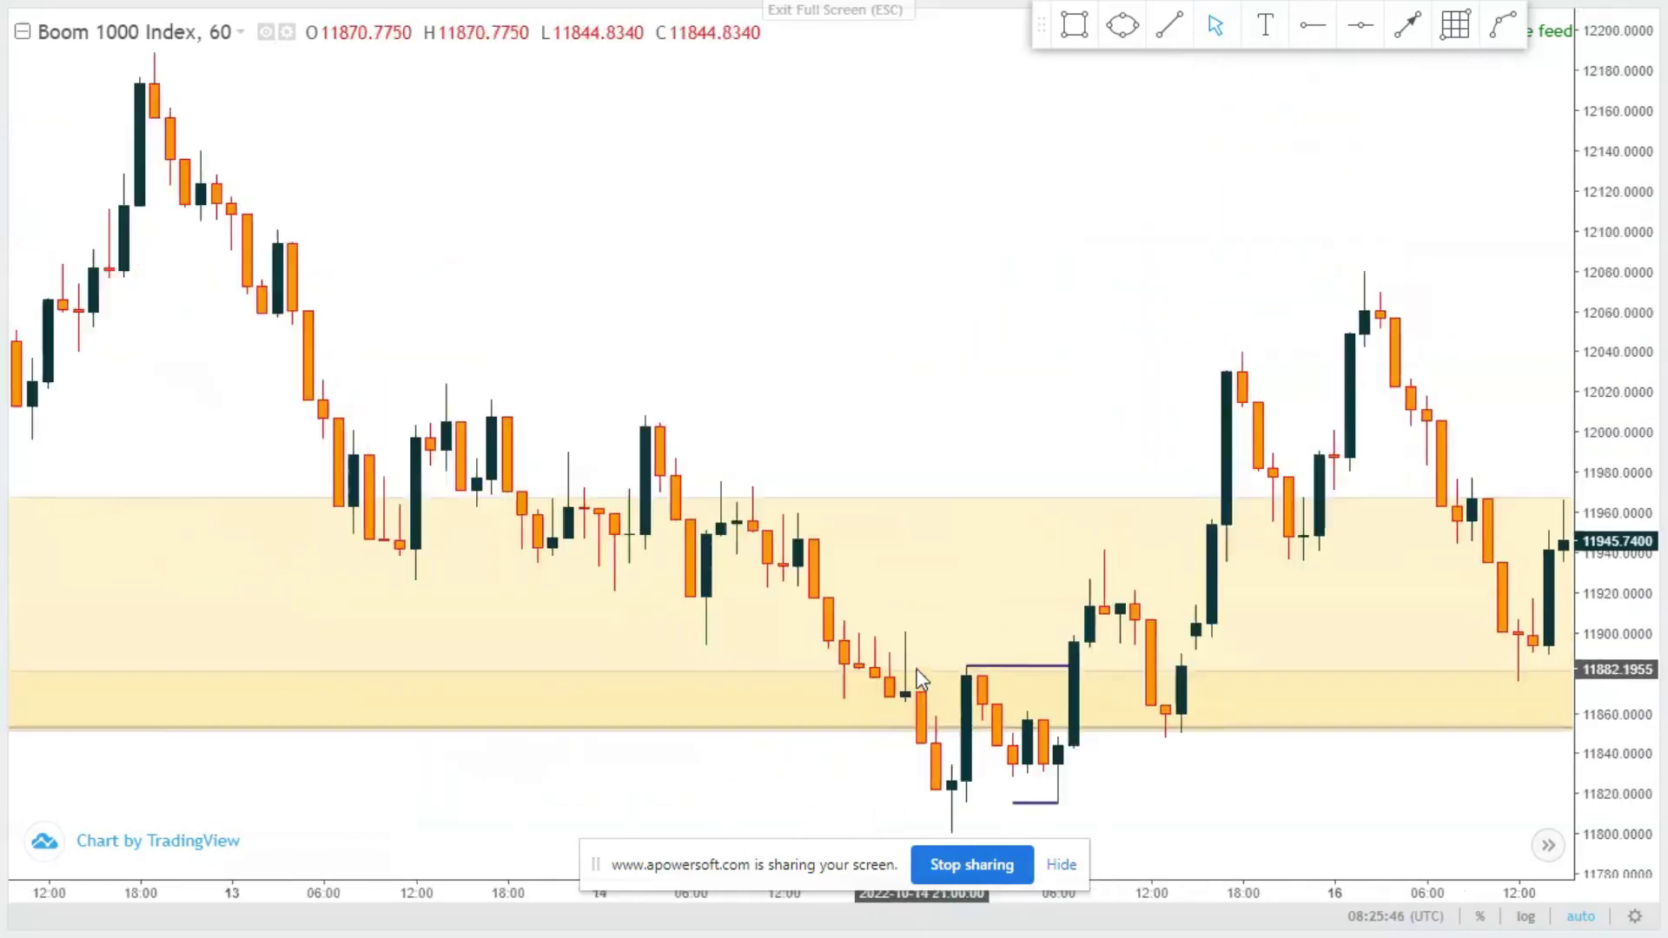
scroll(924, 680, down, 5)
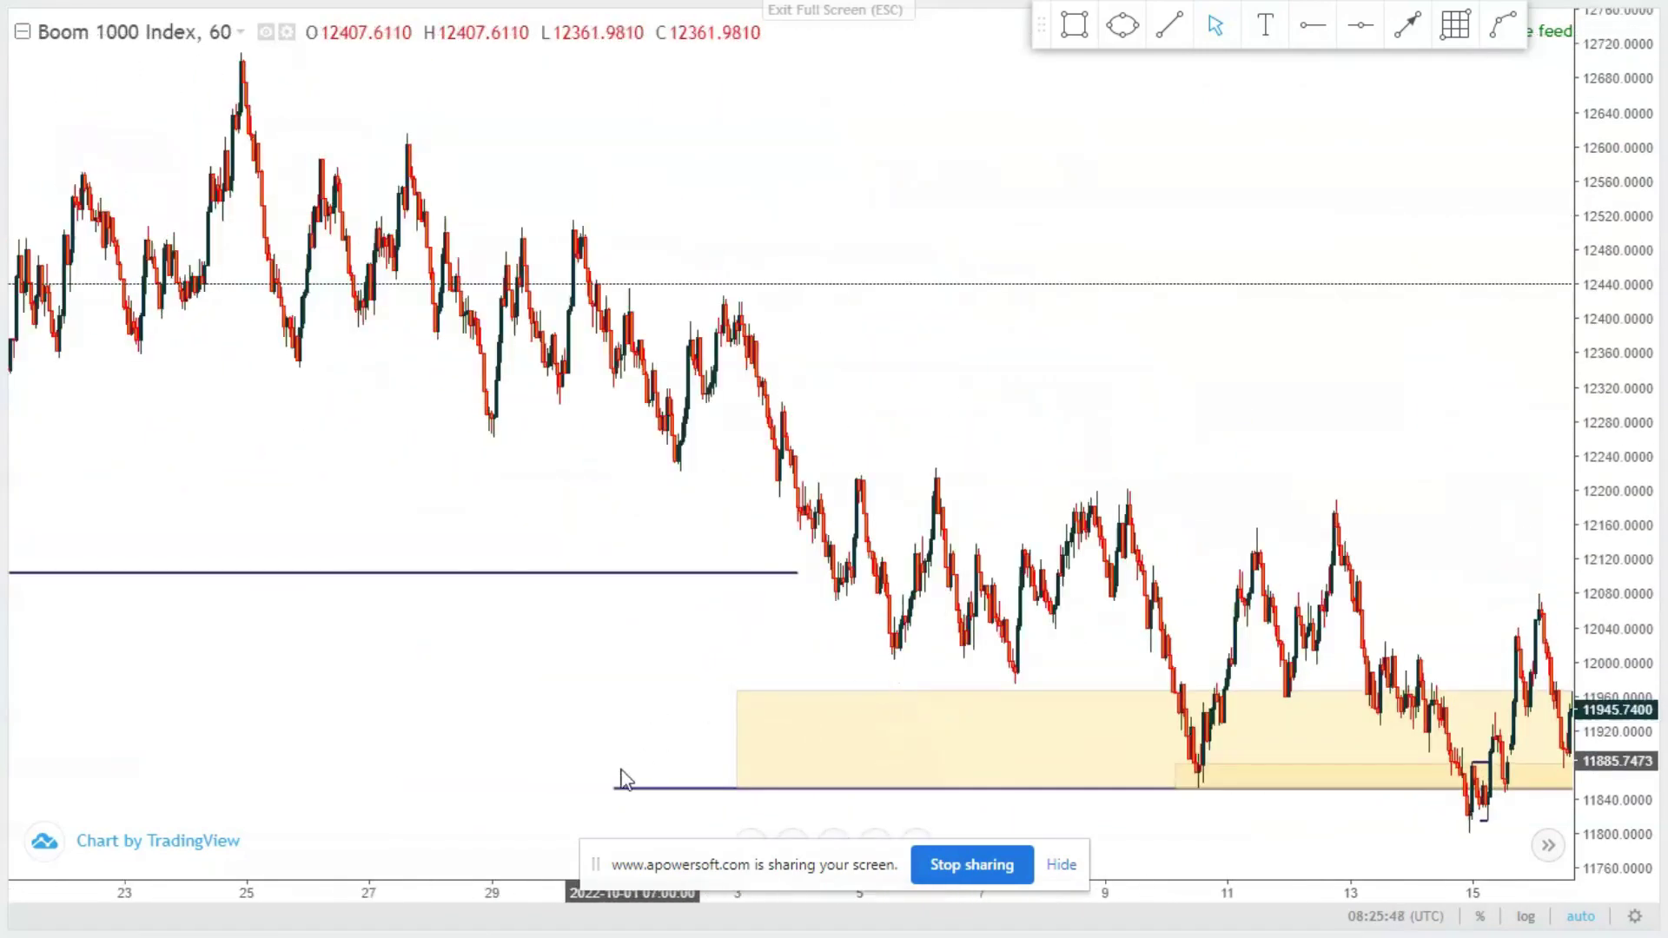
scroll(633, 749, up, 10)
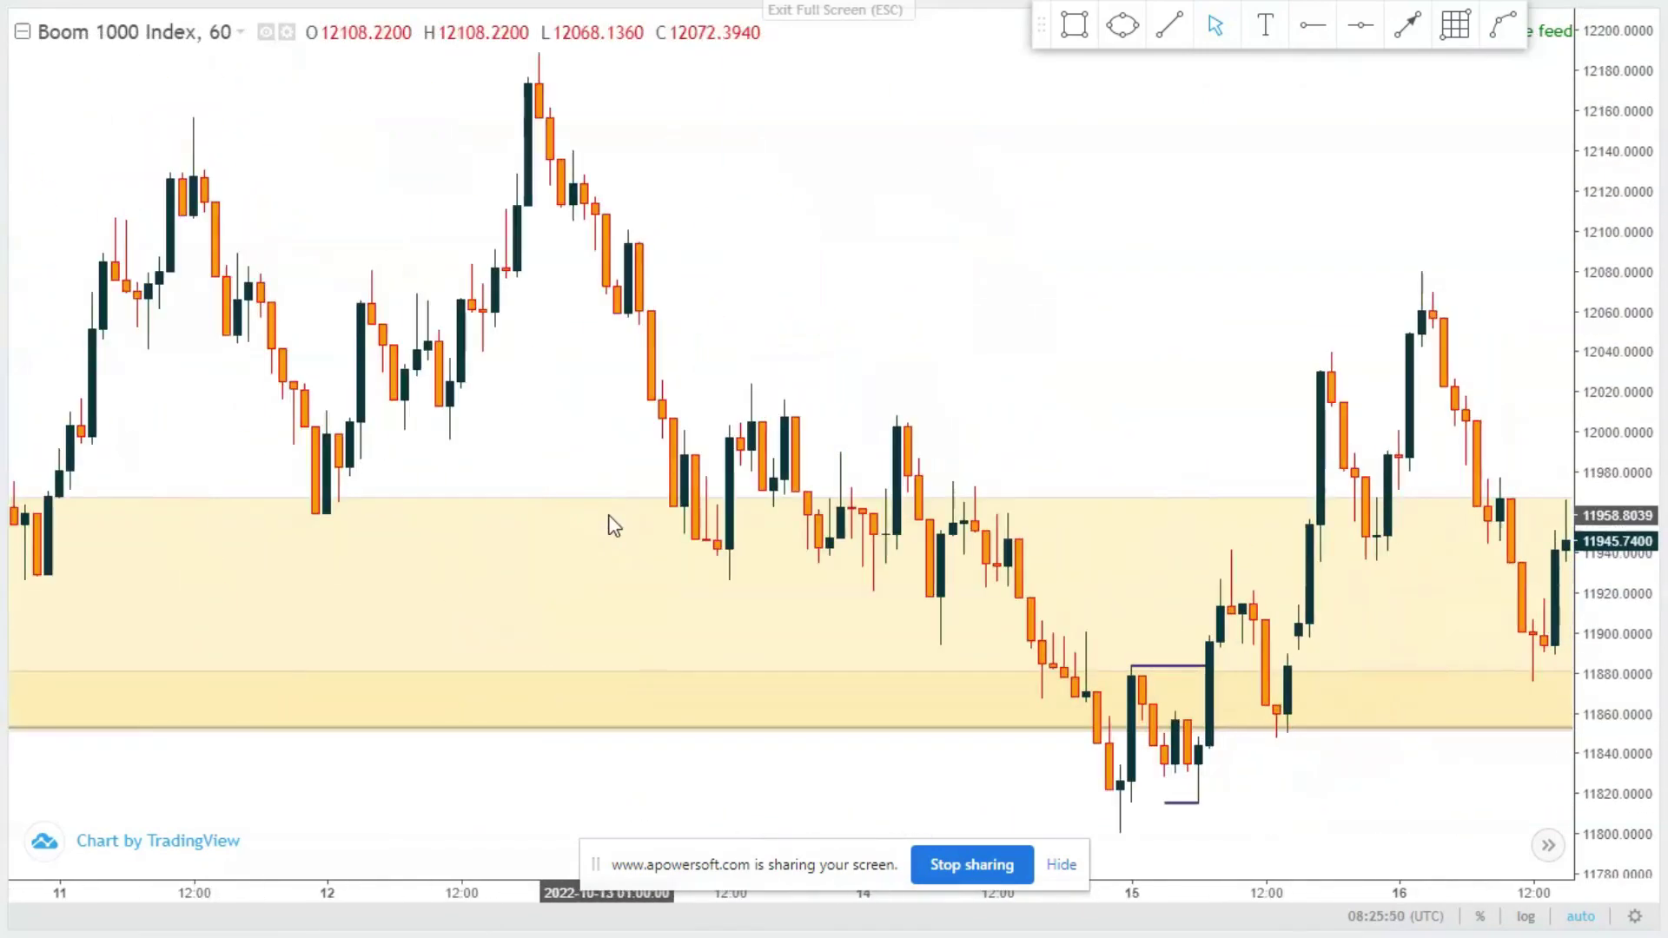
scroll(901, 600, up, 2)
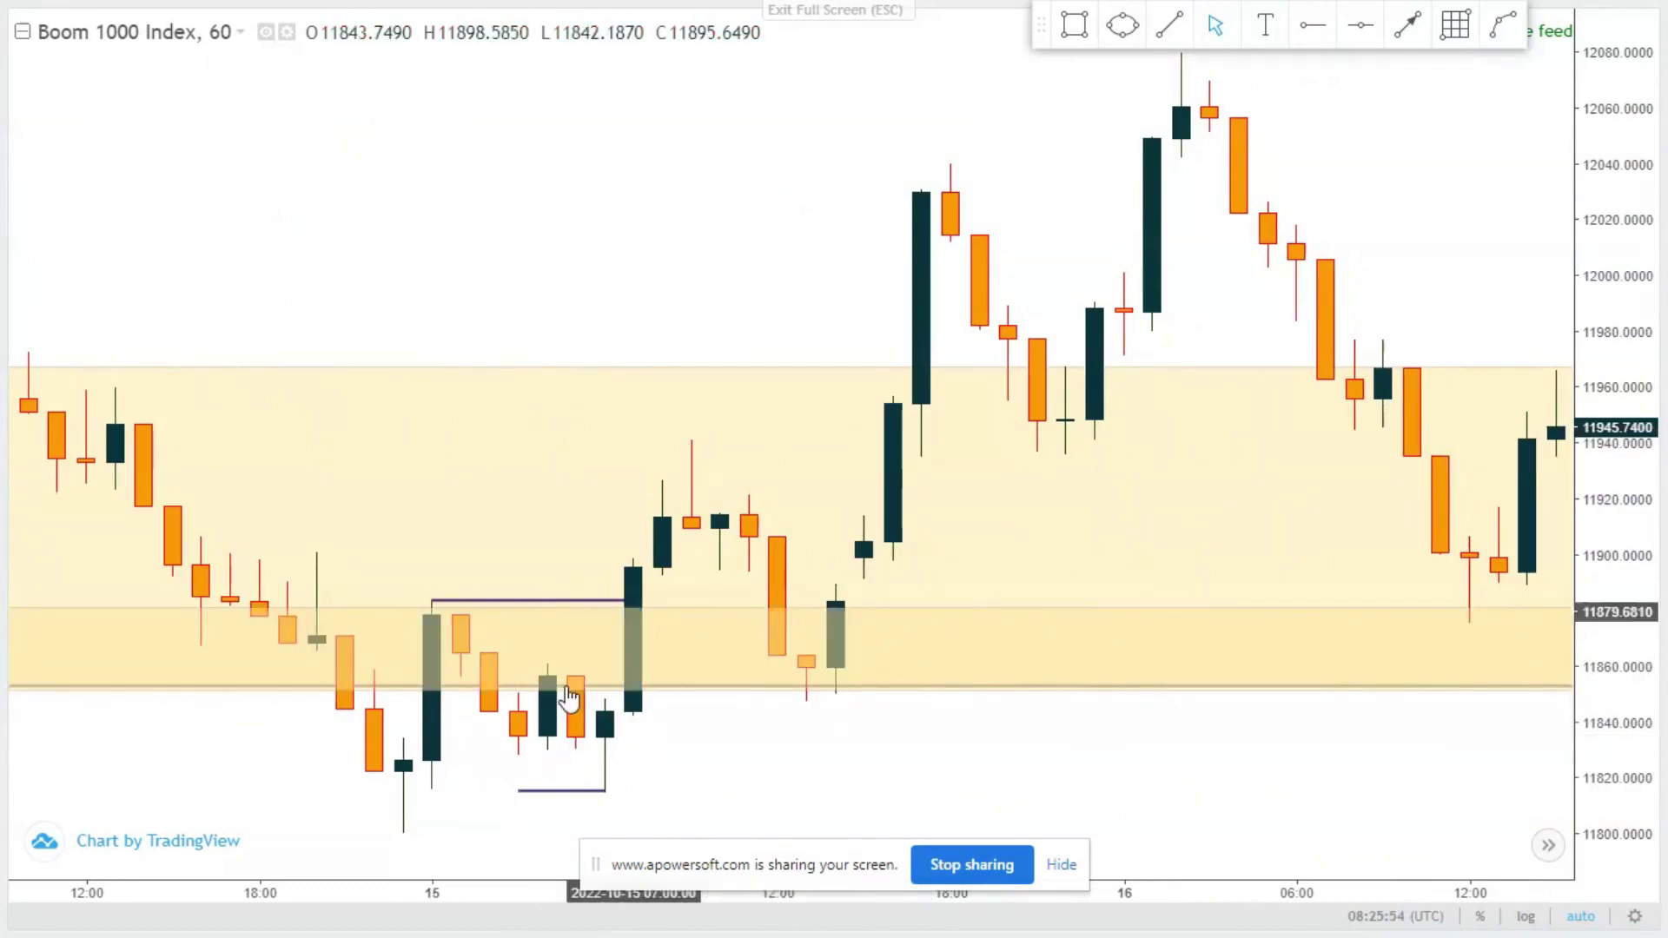
scroll(584, 690, up, 2)
drag(584, 786, 921, 751)
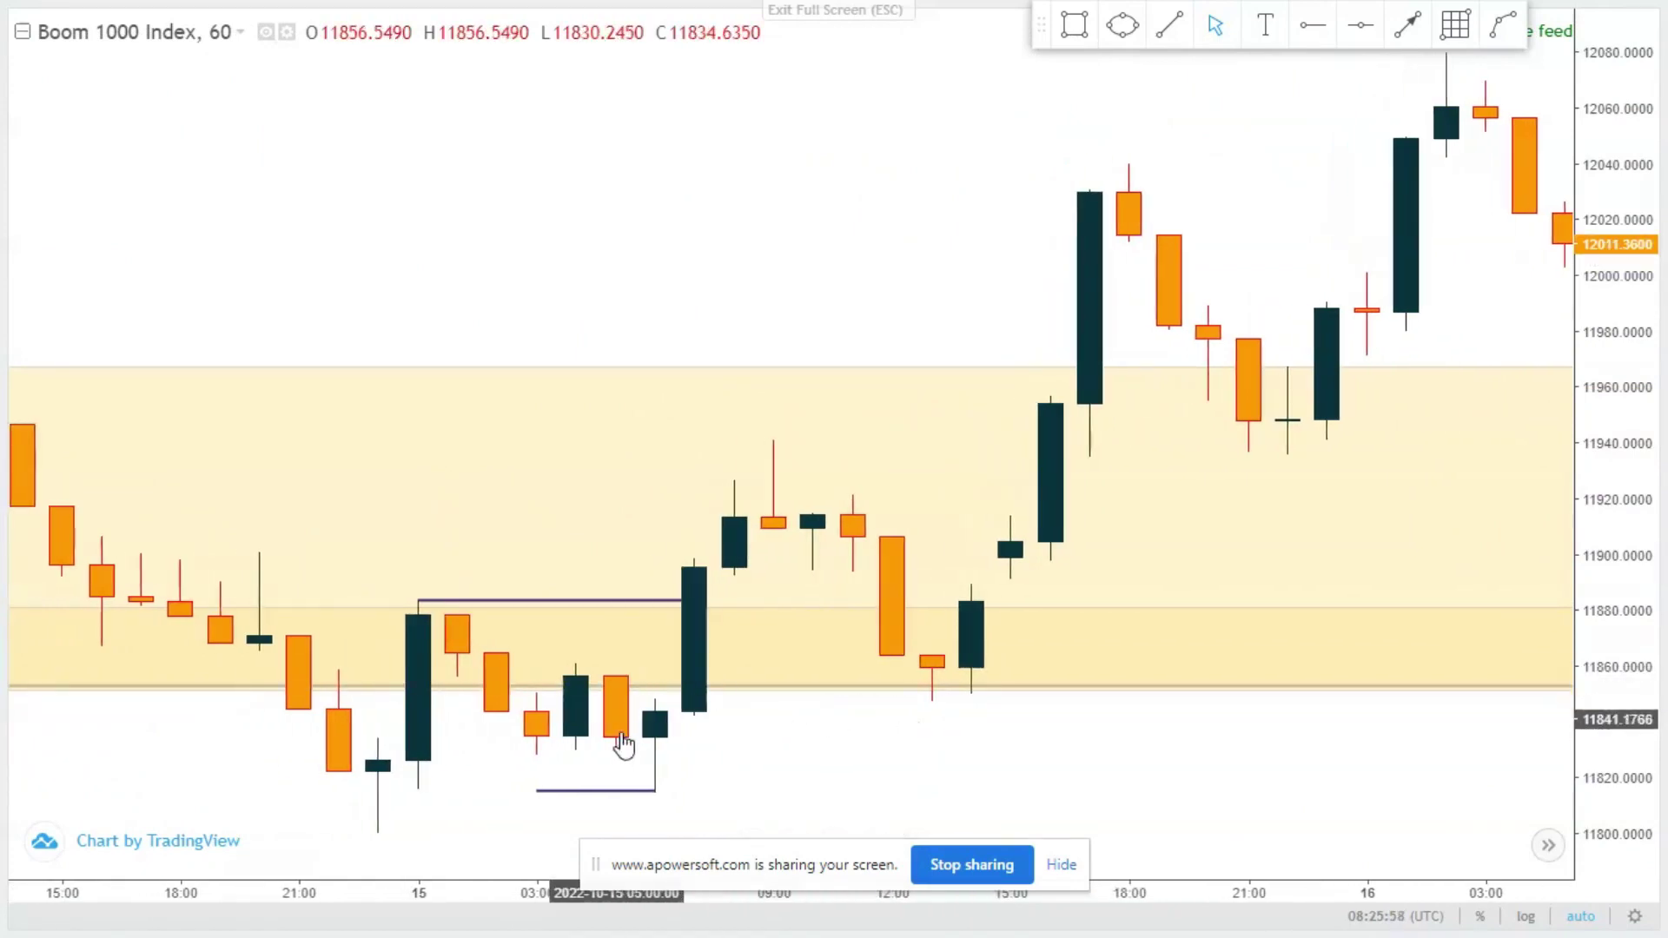
- Circle the 14–15 October swing around the two short lines with an ellipse, from 23:00 to 09:00, and delete it
click(421, 599)
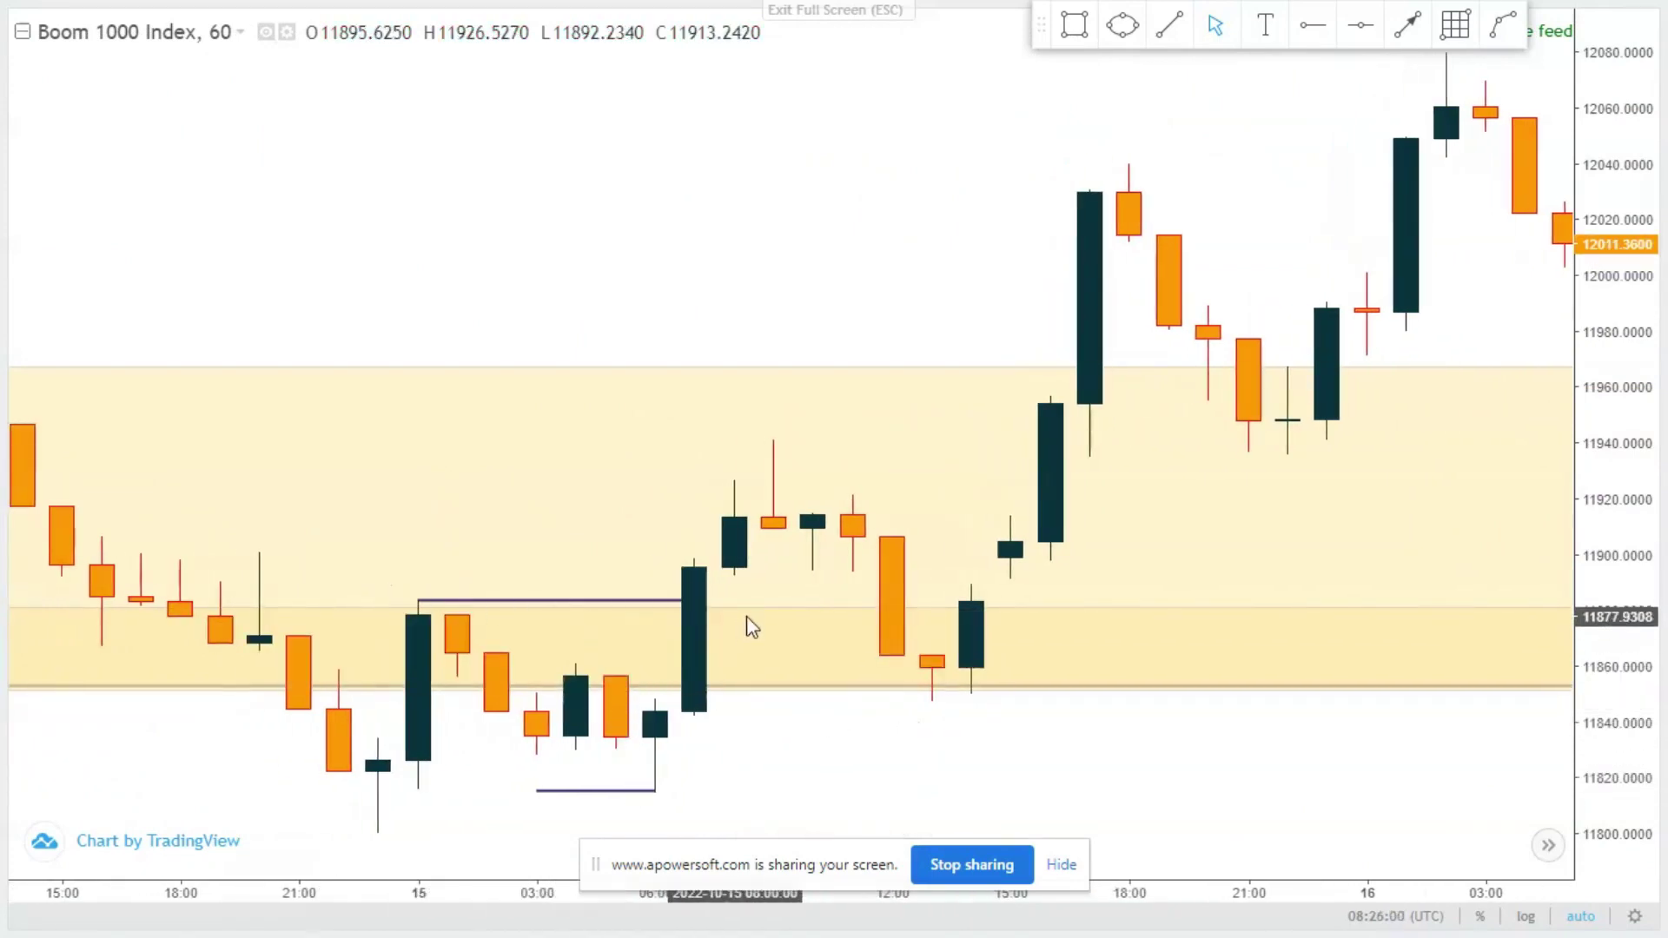
click(630, 510)
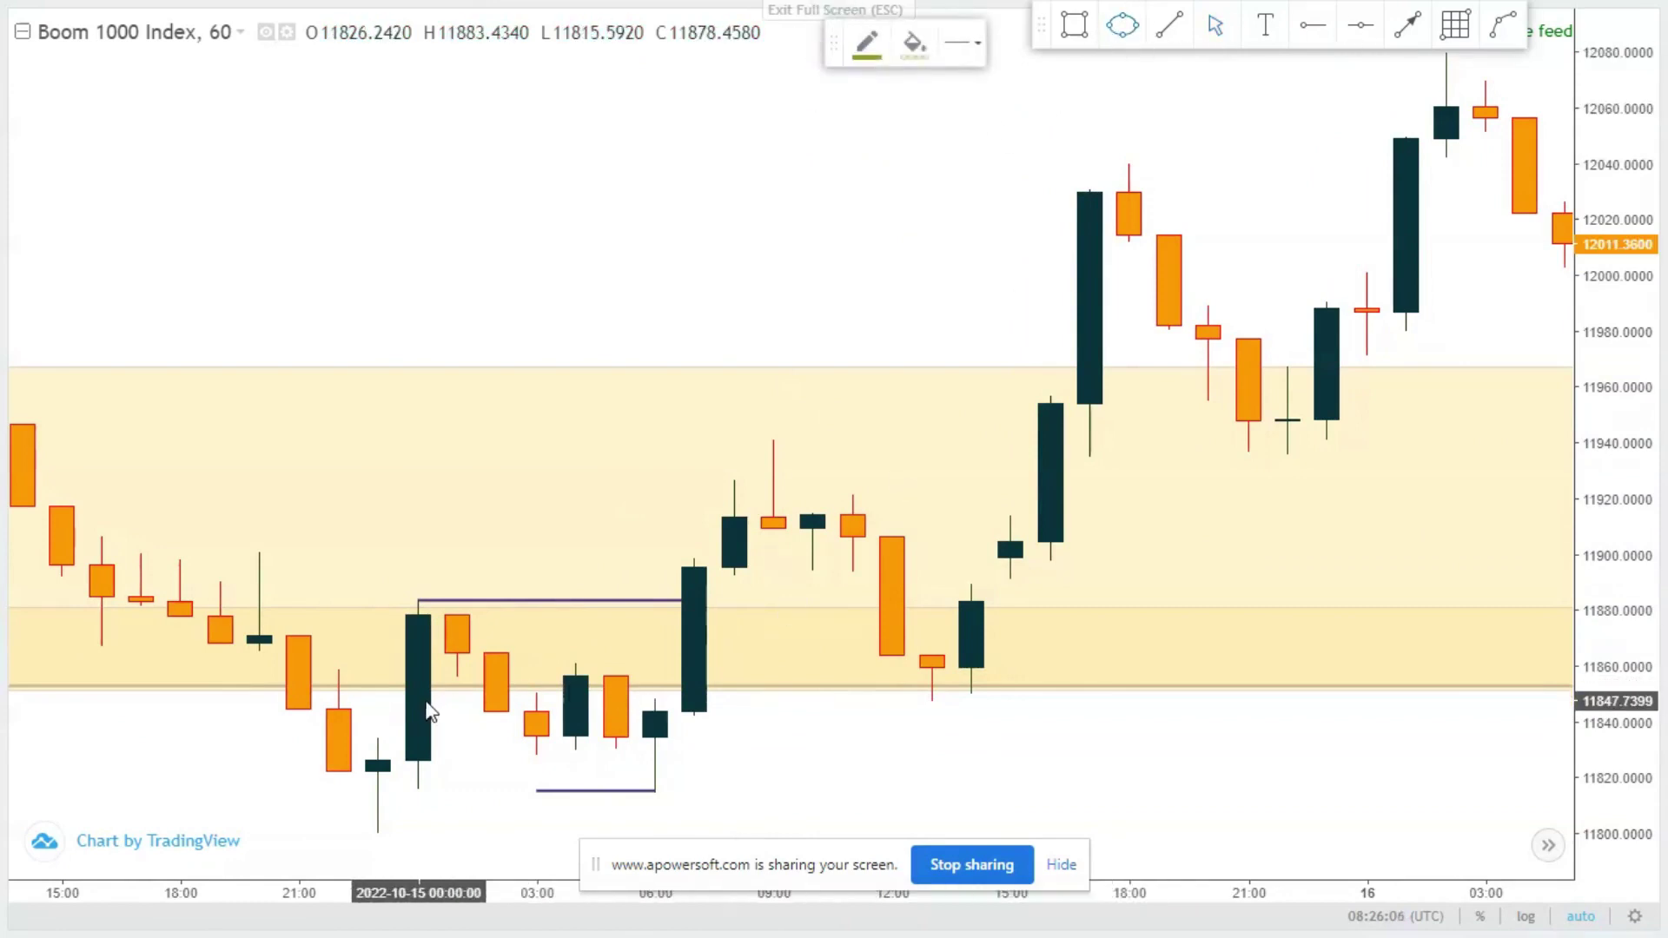
click(773, 625)
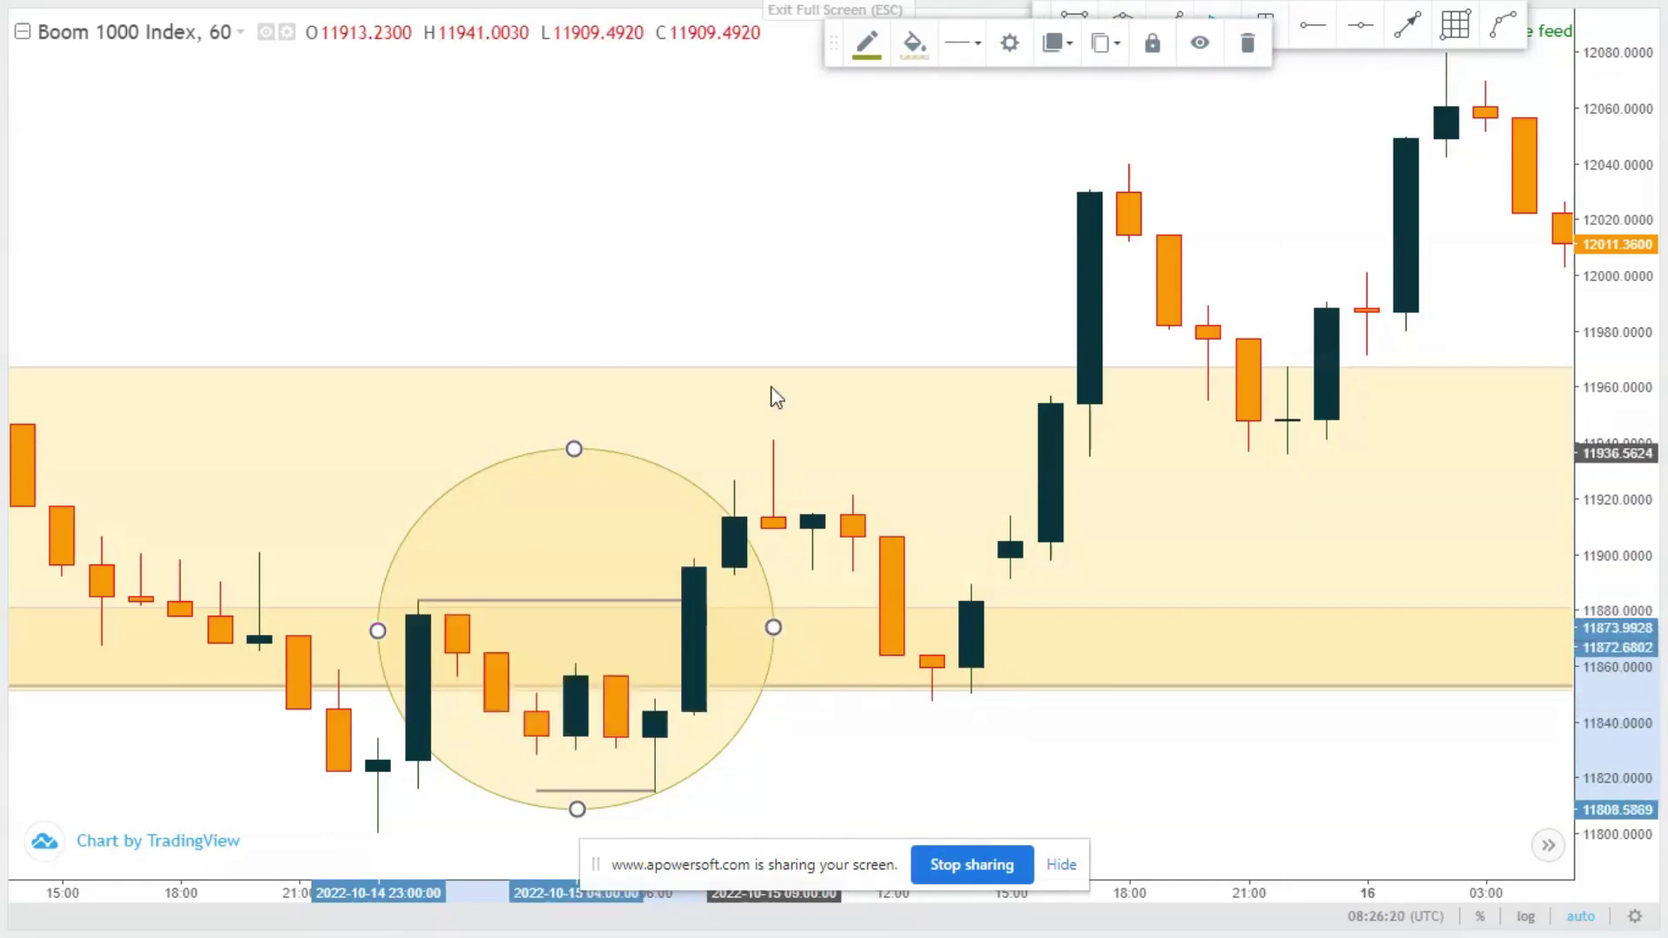
click(1248, 45)
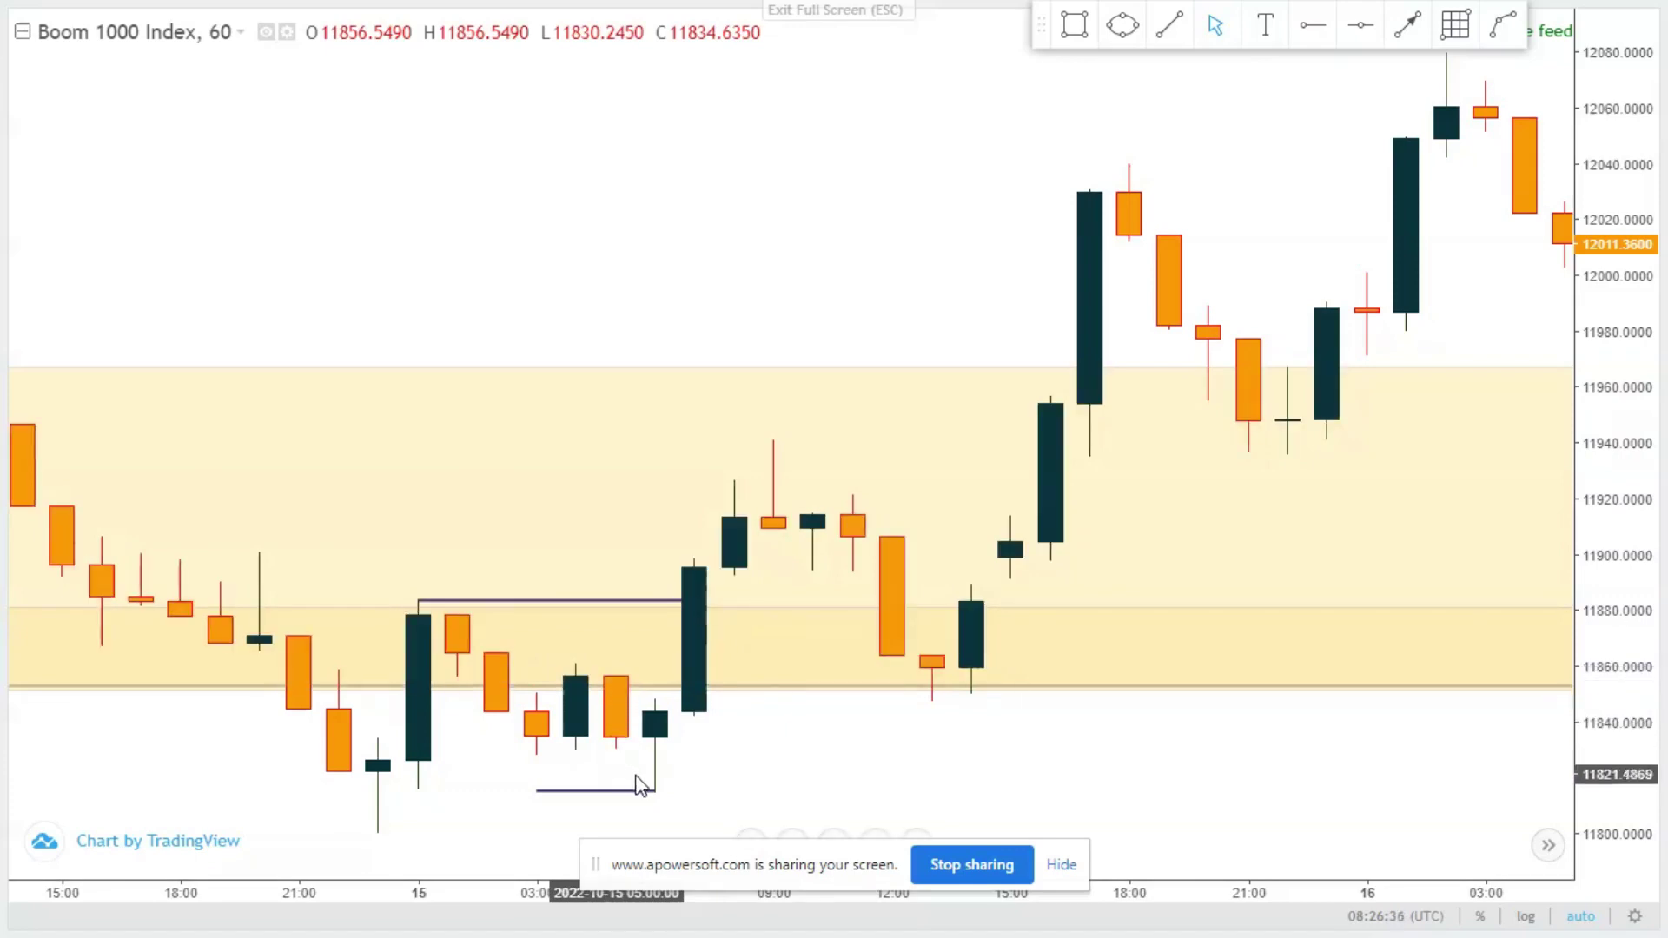
- Draw a thin rectangle from the 15 October 05:00 candle to the 14:00 candle, between about 11852 and 11844
scroll(763, 680, up, 3)
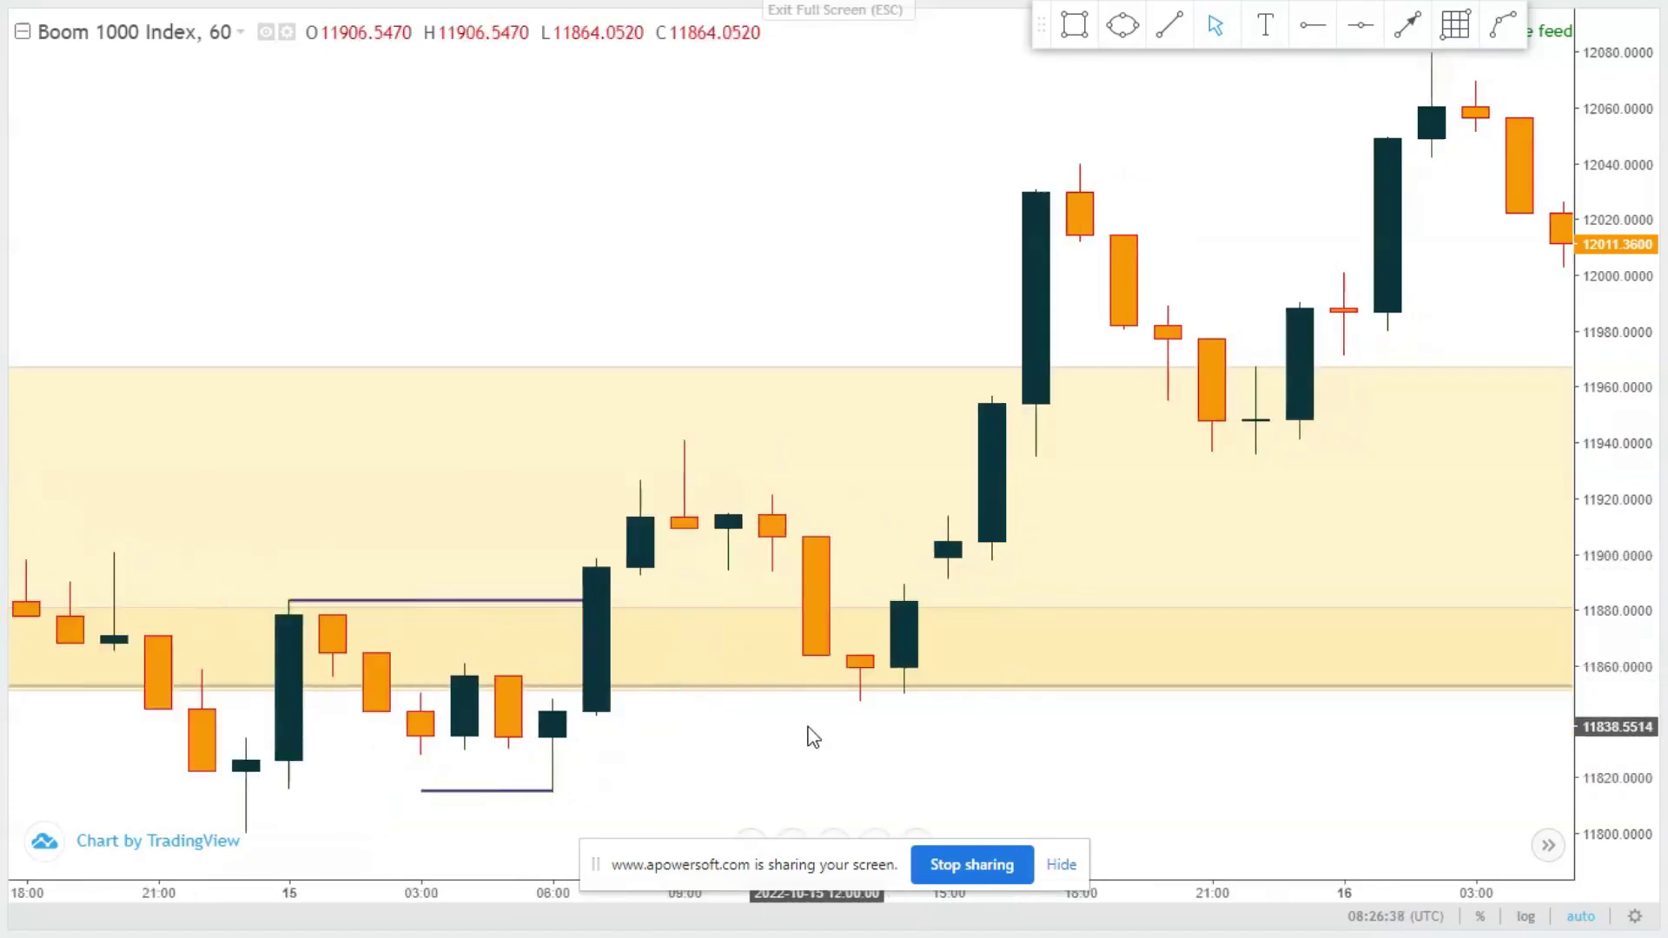
scroll(670, 752, left, 2)
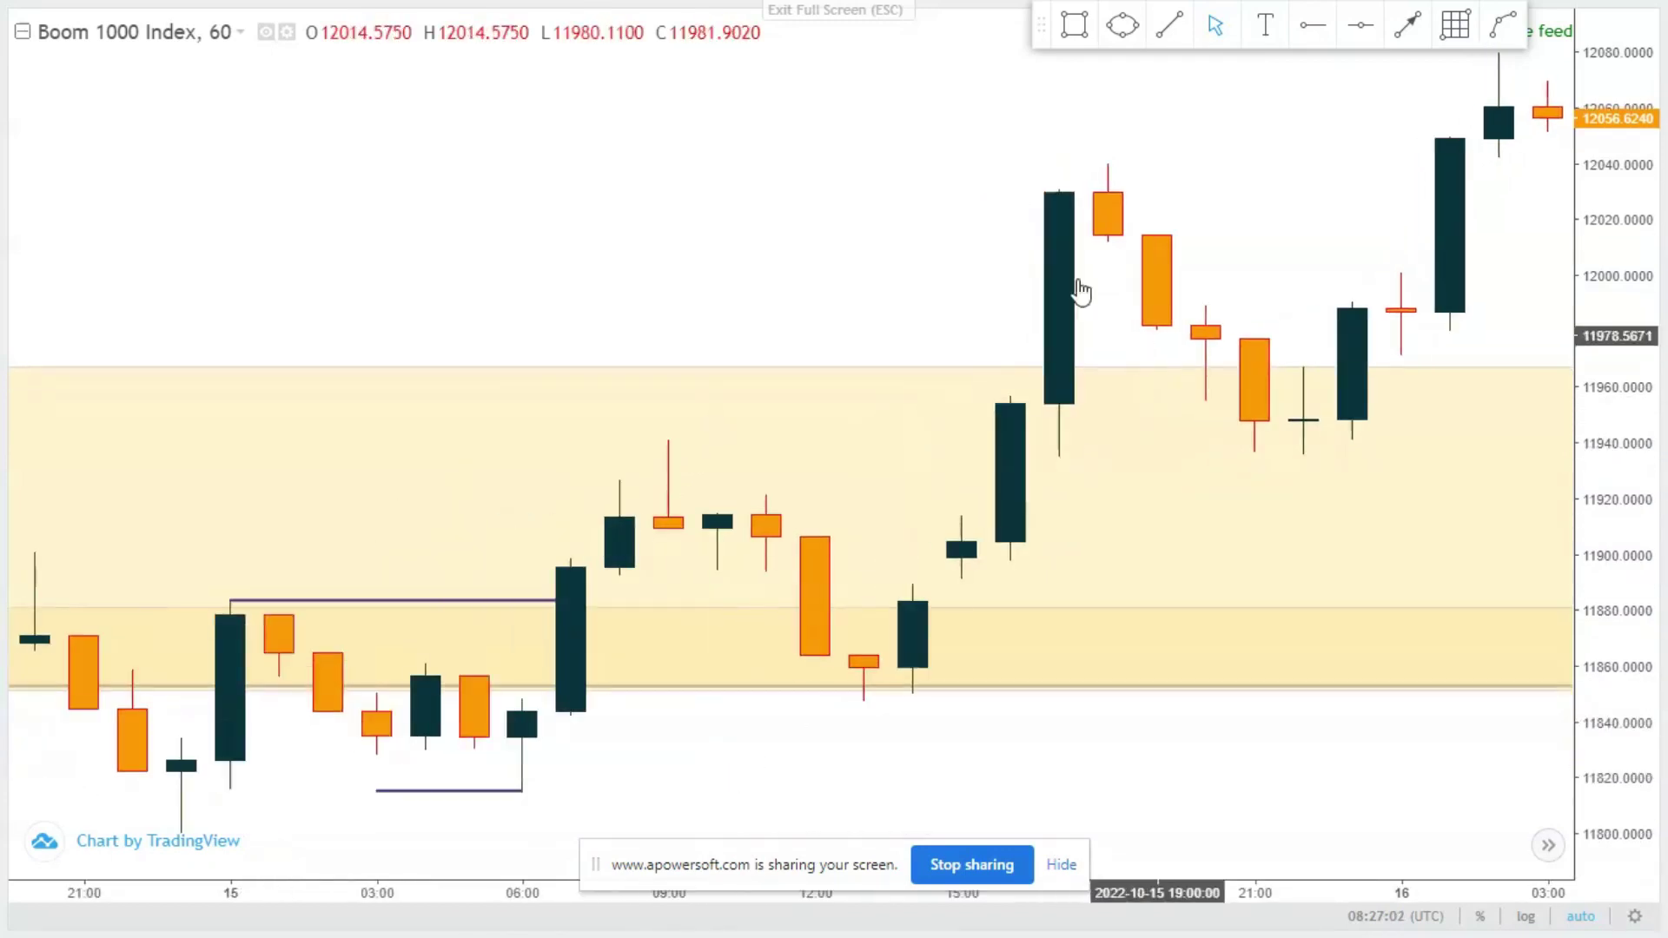
click(1078, 31)
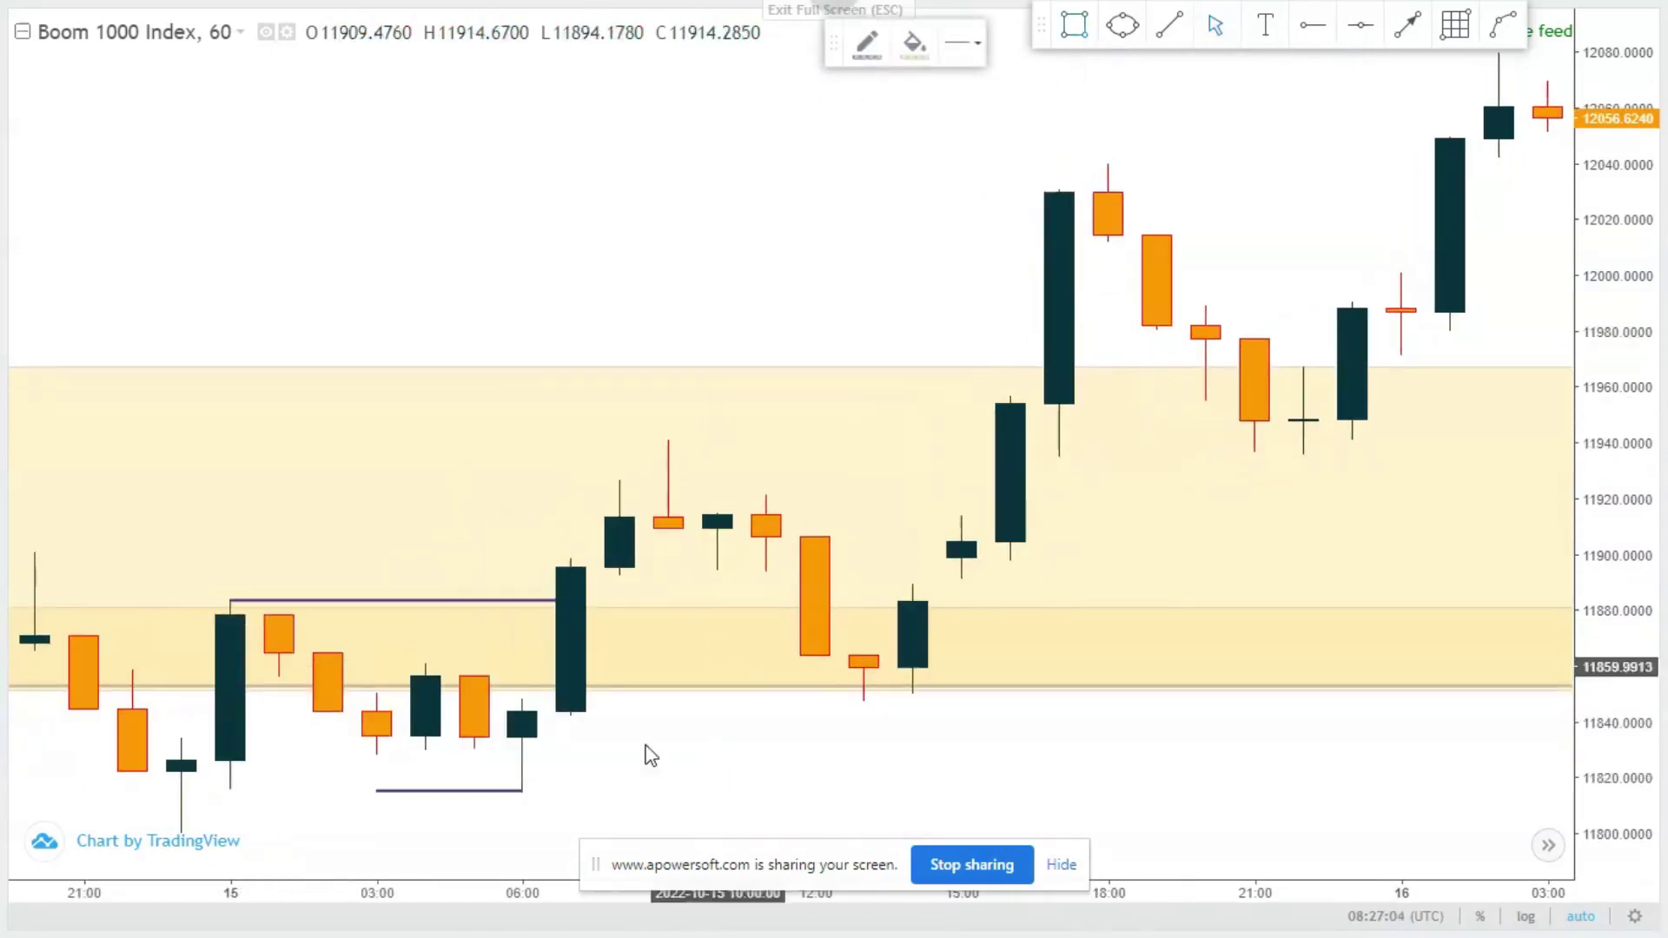
click(494, 689)
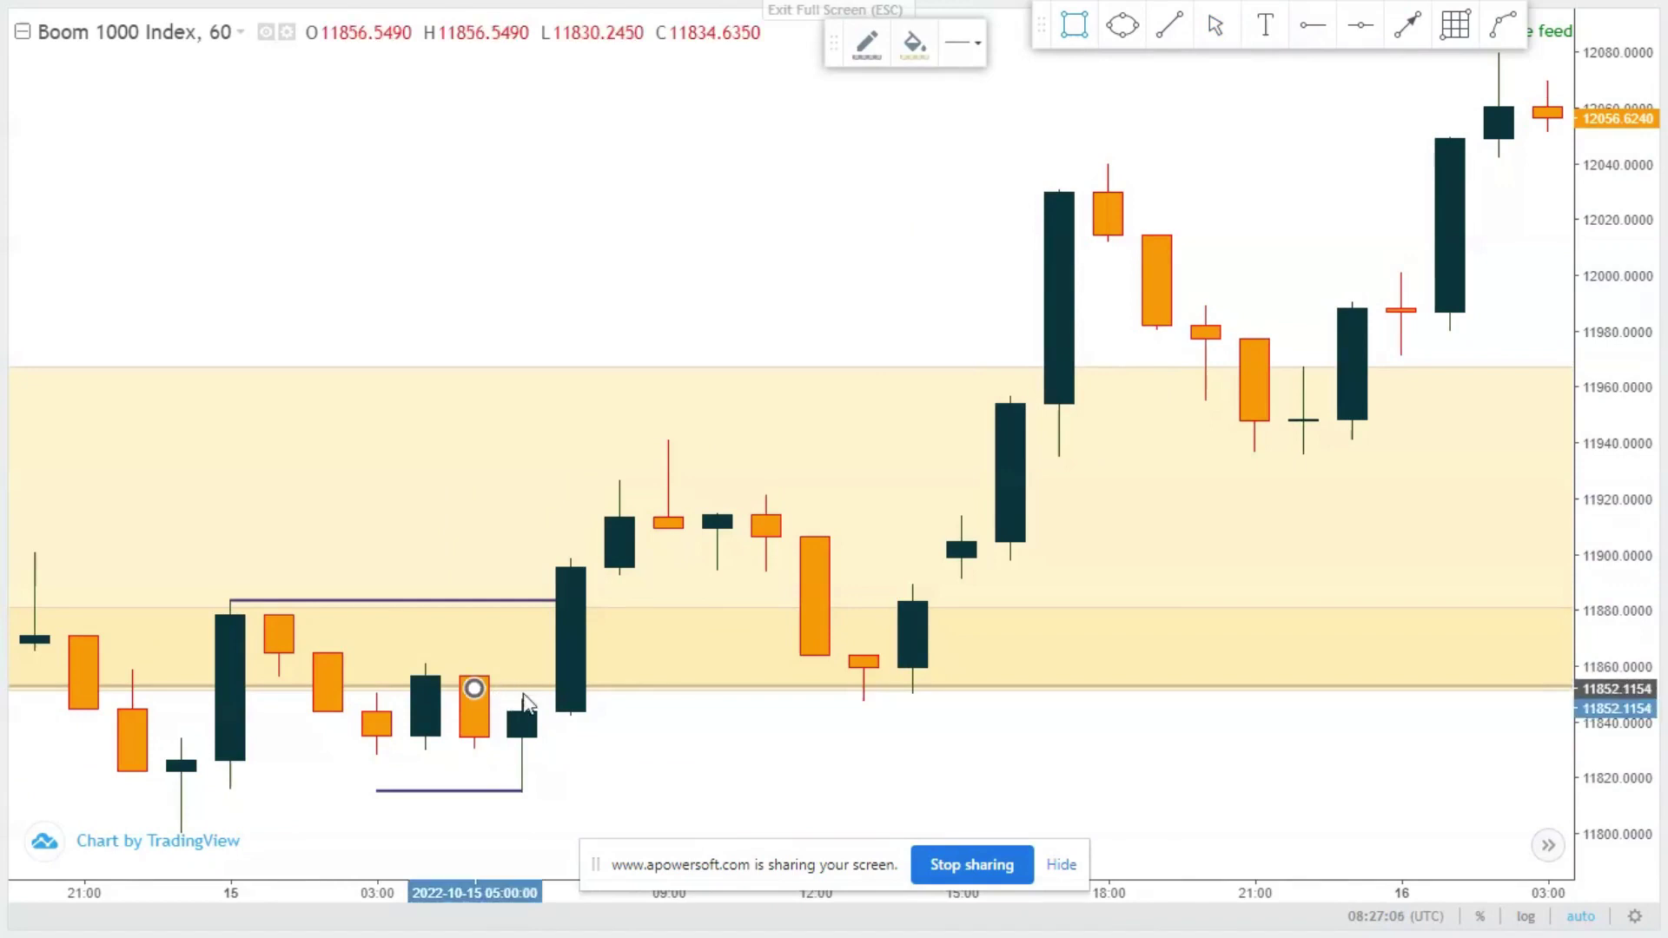
click(935, 723)
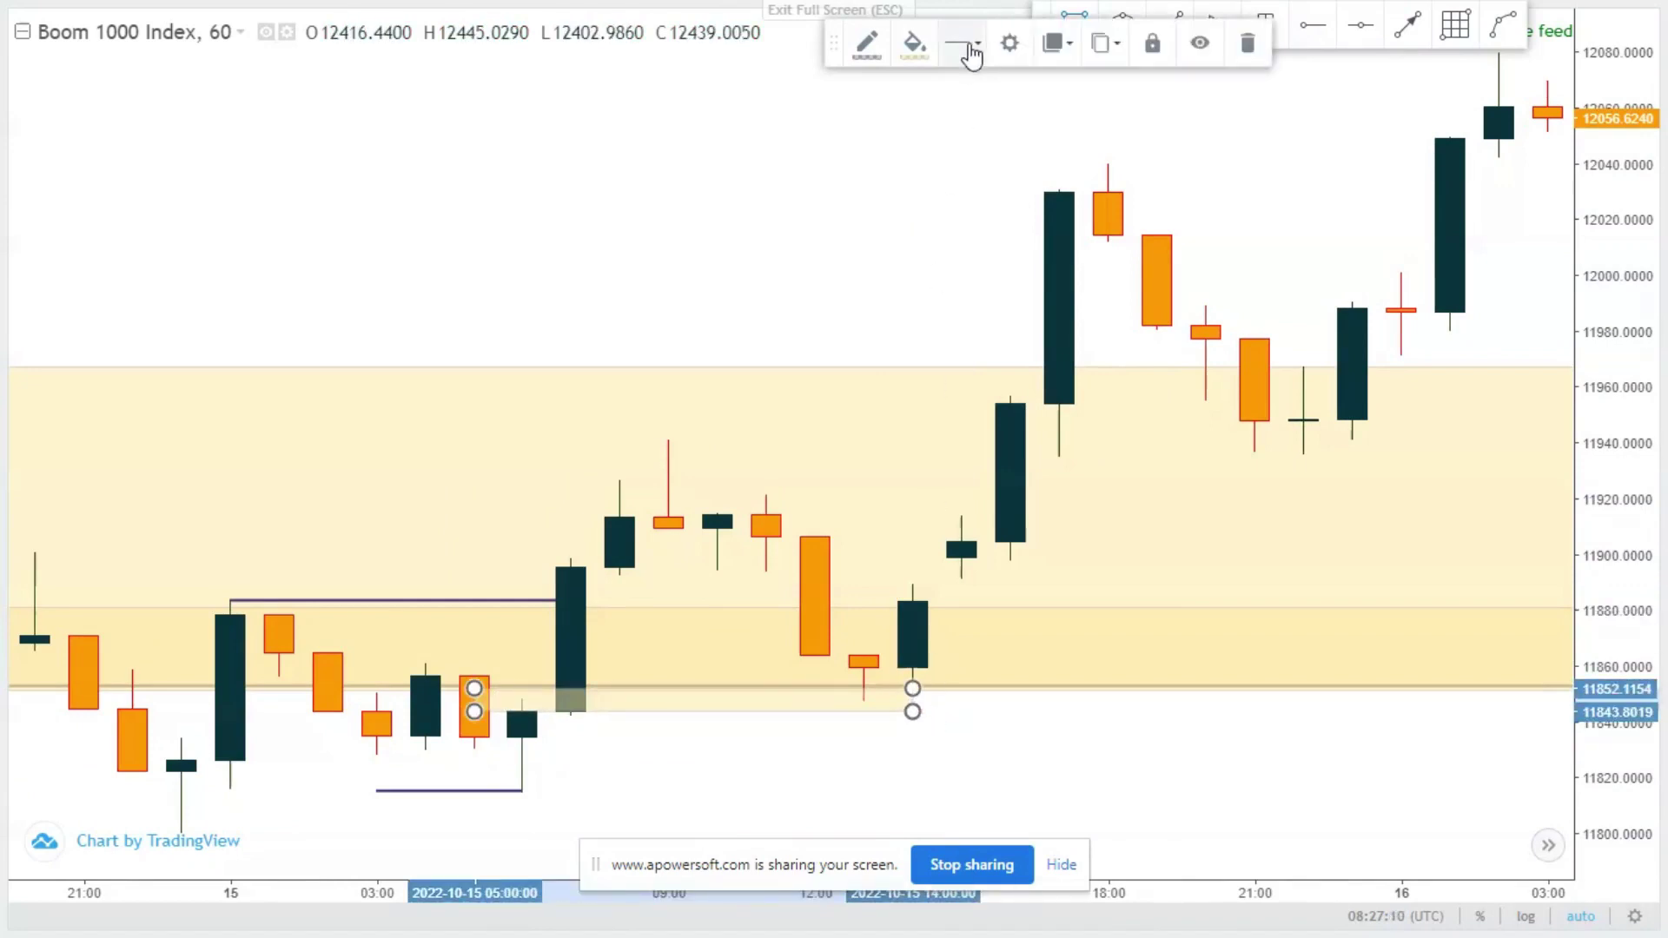
- Set the thin rectangle's fill colour to light blue and deselect it
click(915, 41)
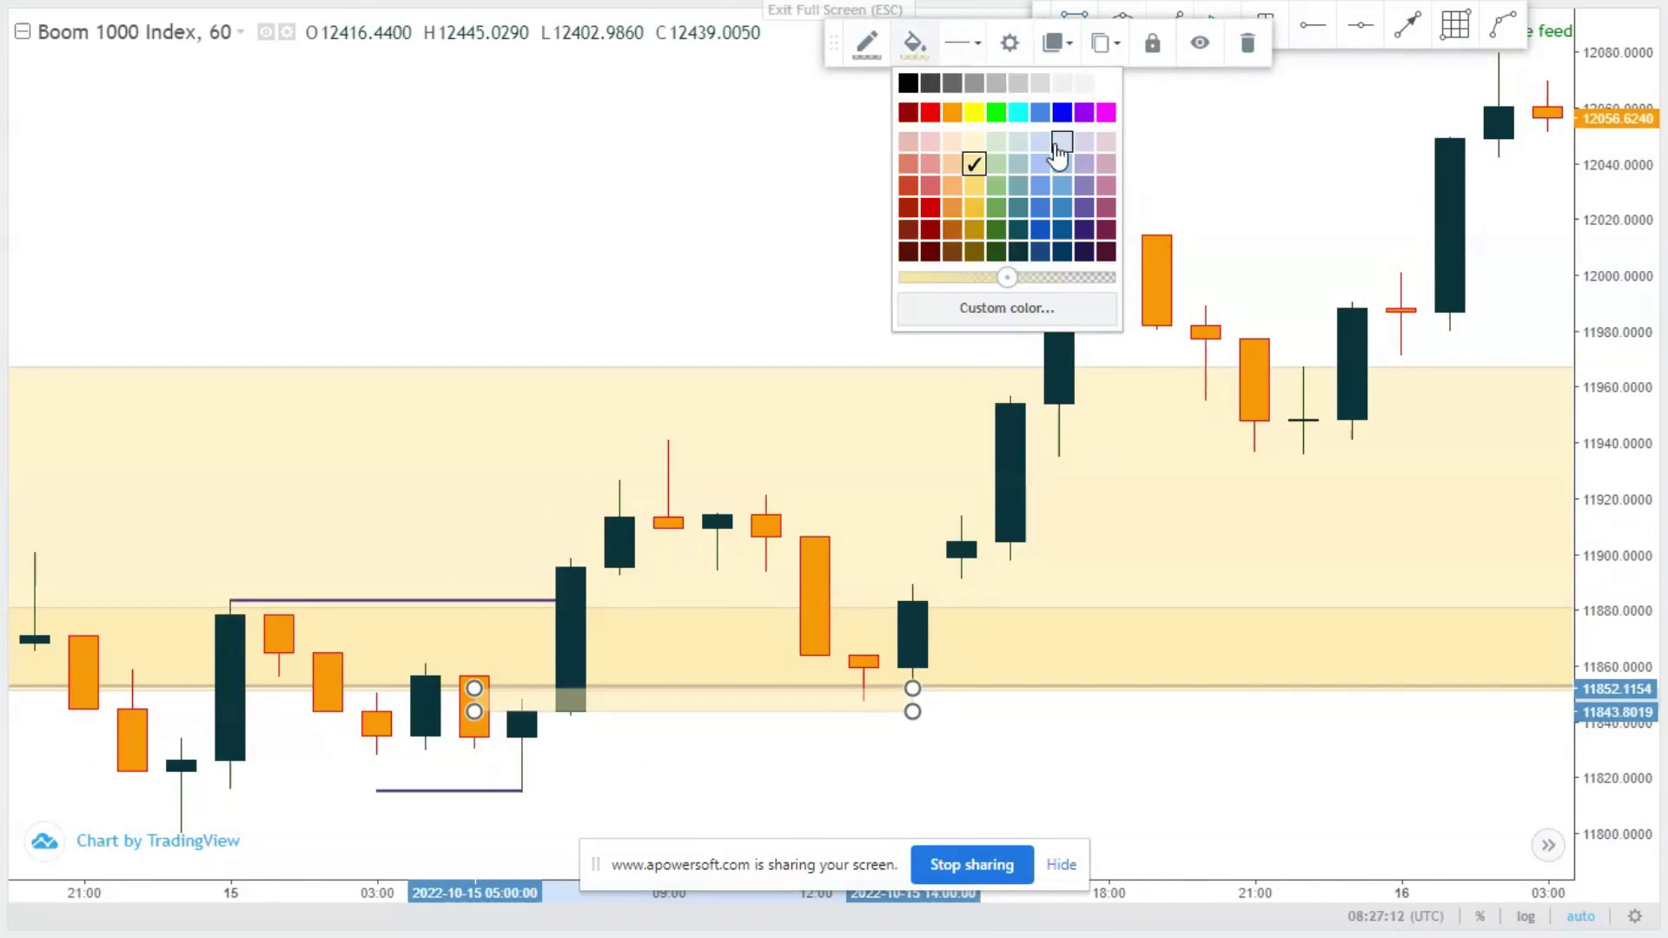
click(1056, 147)
click(608, 223)
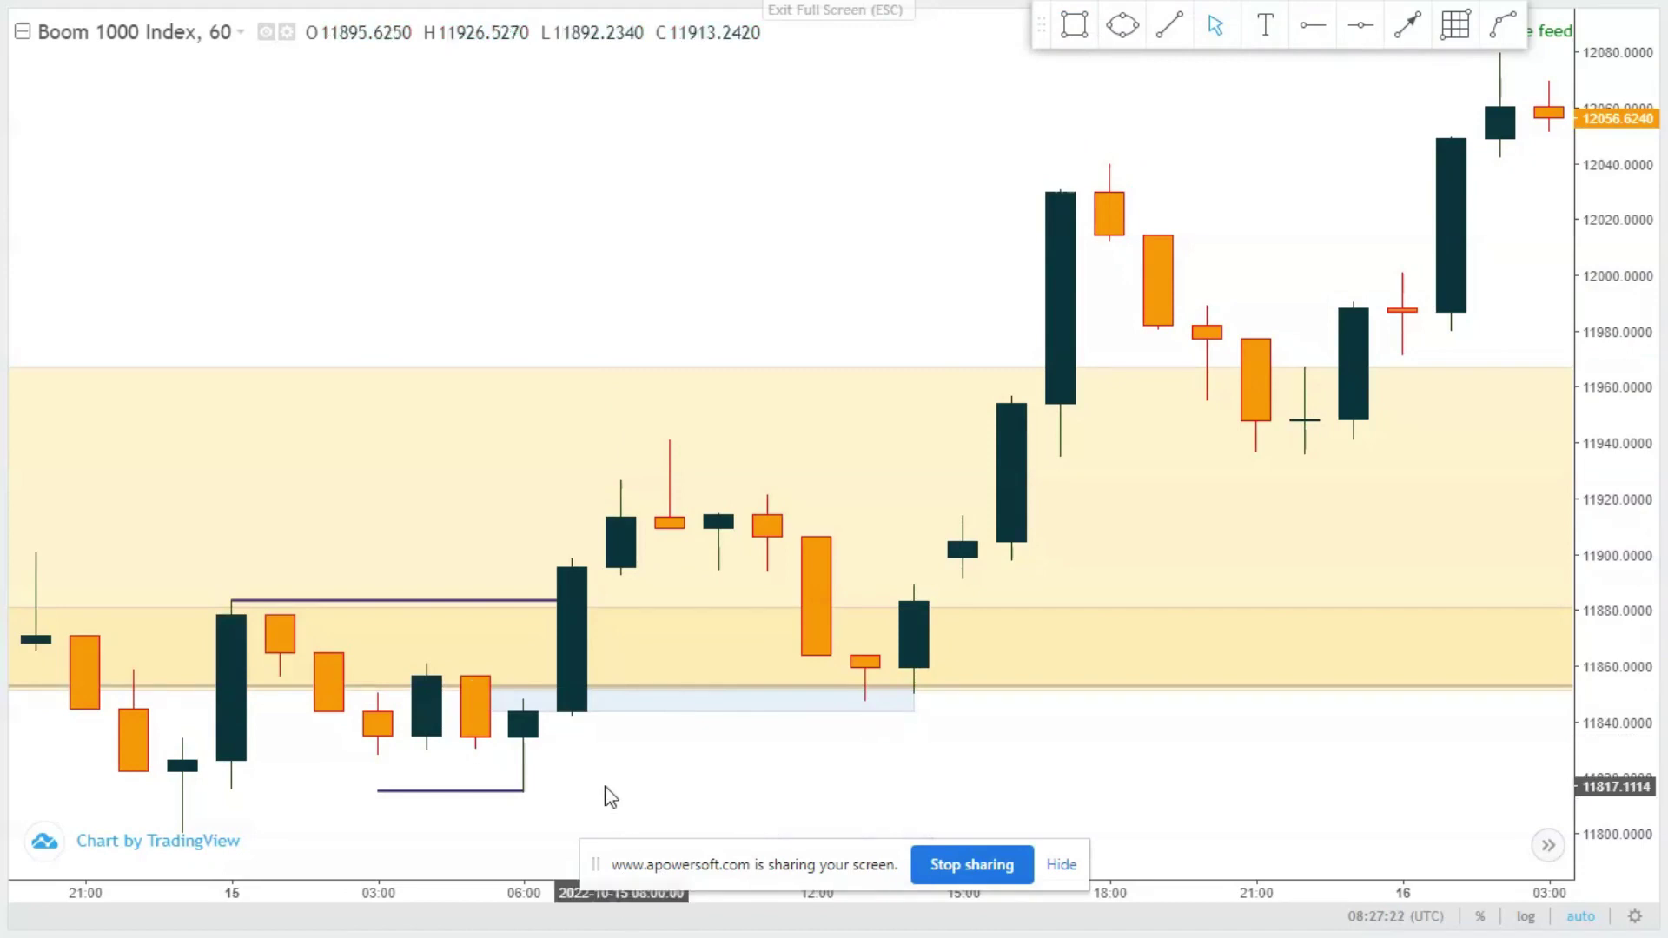
- Switch the chart to the 15-minute interval
scroll(610, 797, down, 1)
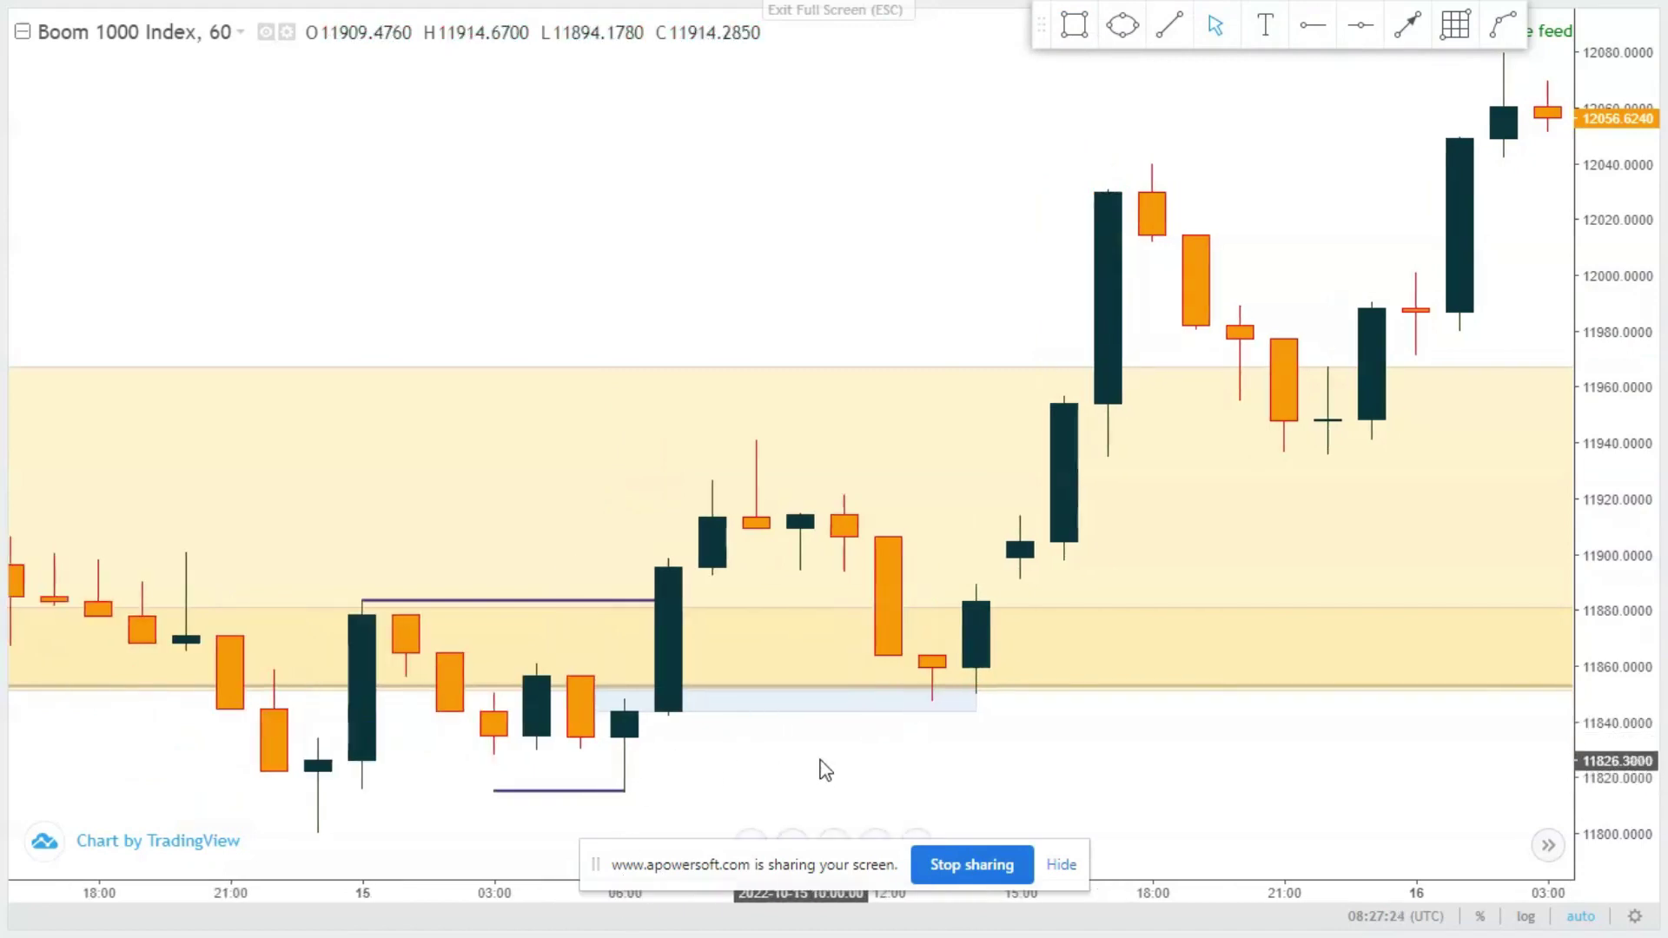
scroll(824, 770, down, 1)
drag(867, 185, 656, 230)
text(1)
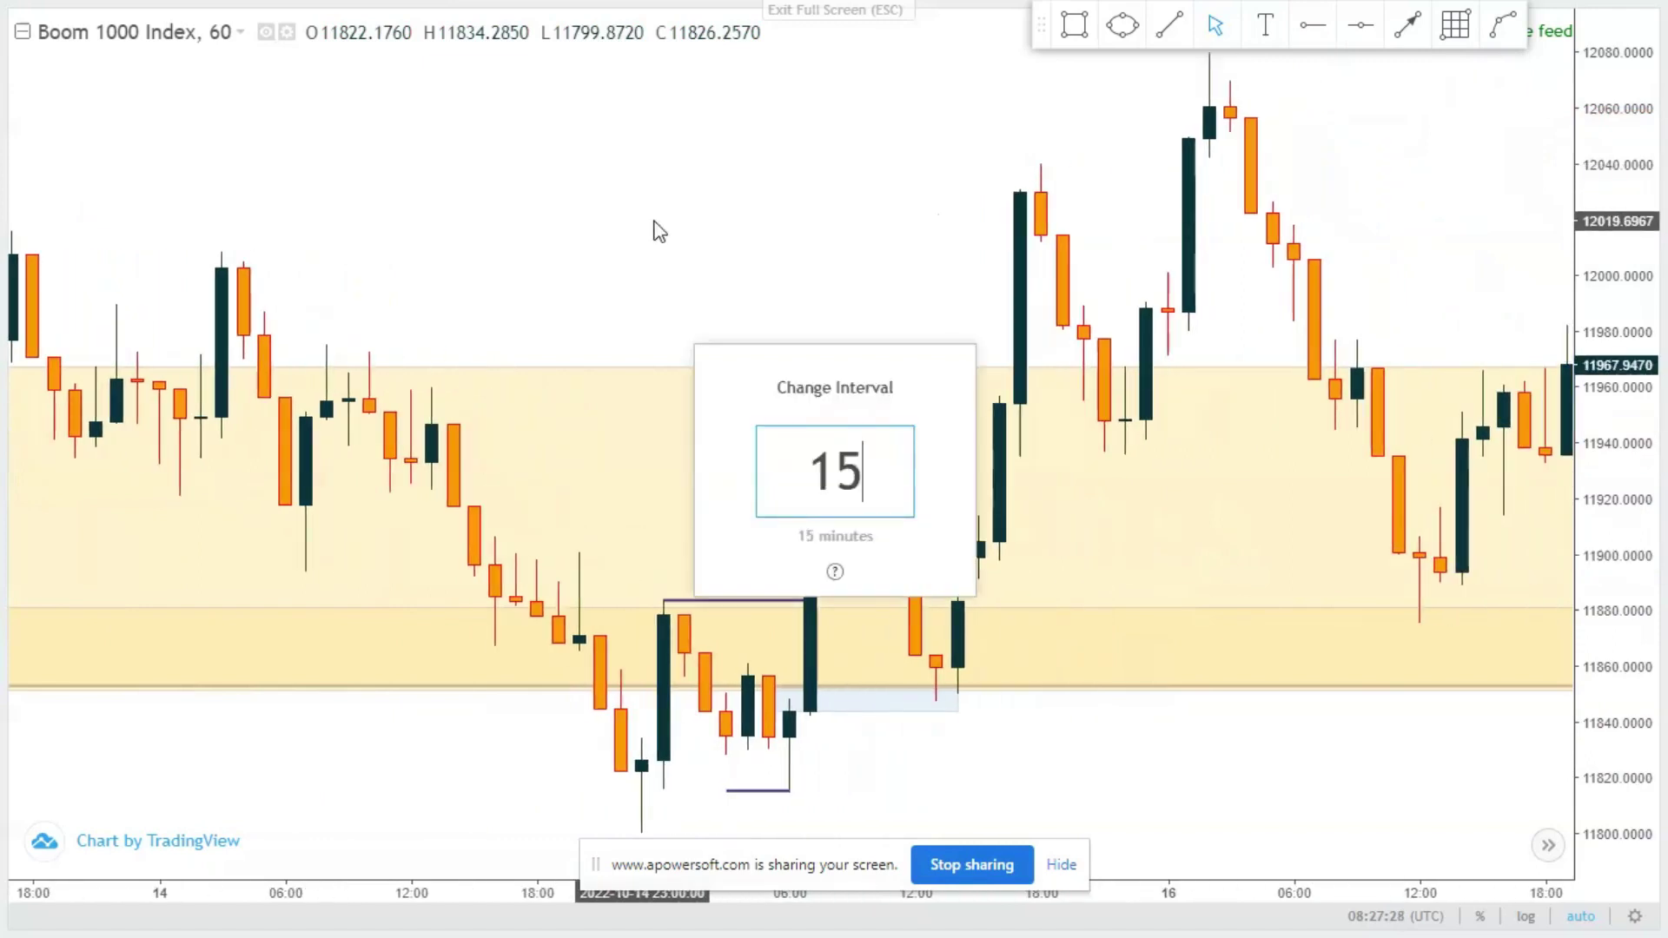
text(5)
key(Return)
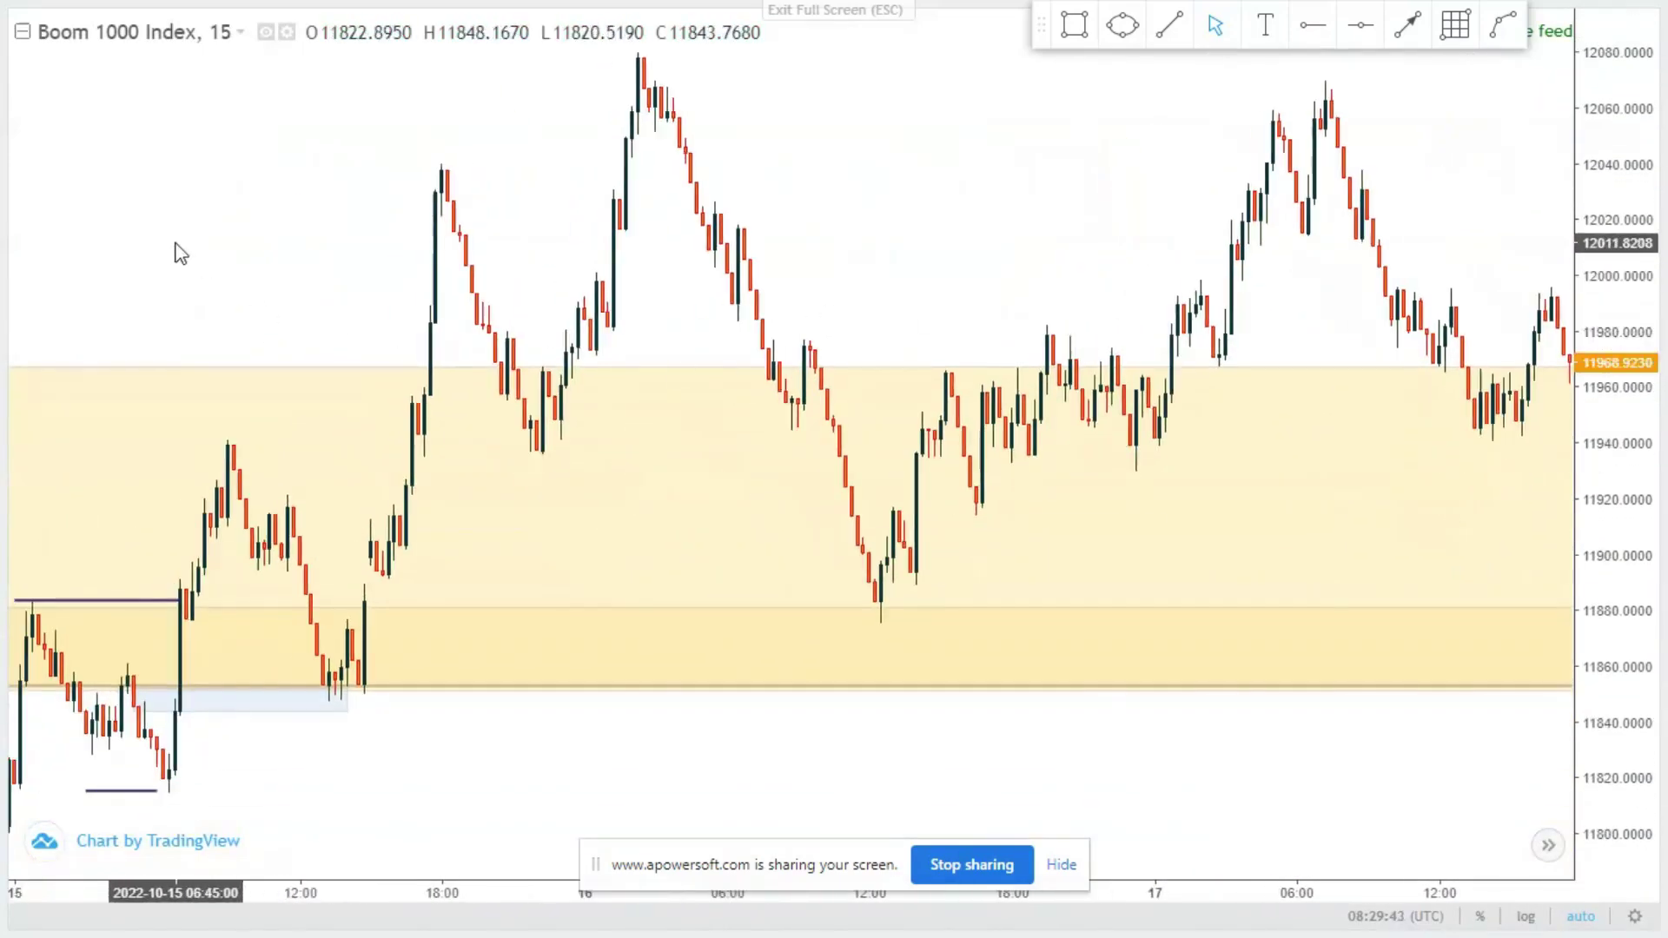
- Examine the 15-minute candles around the light-blue zone, from the 15 October swing low through the return to the zone
drag(178, 252, 841, 585)
scroll(793, 643, up, 3)
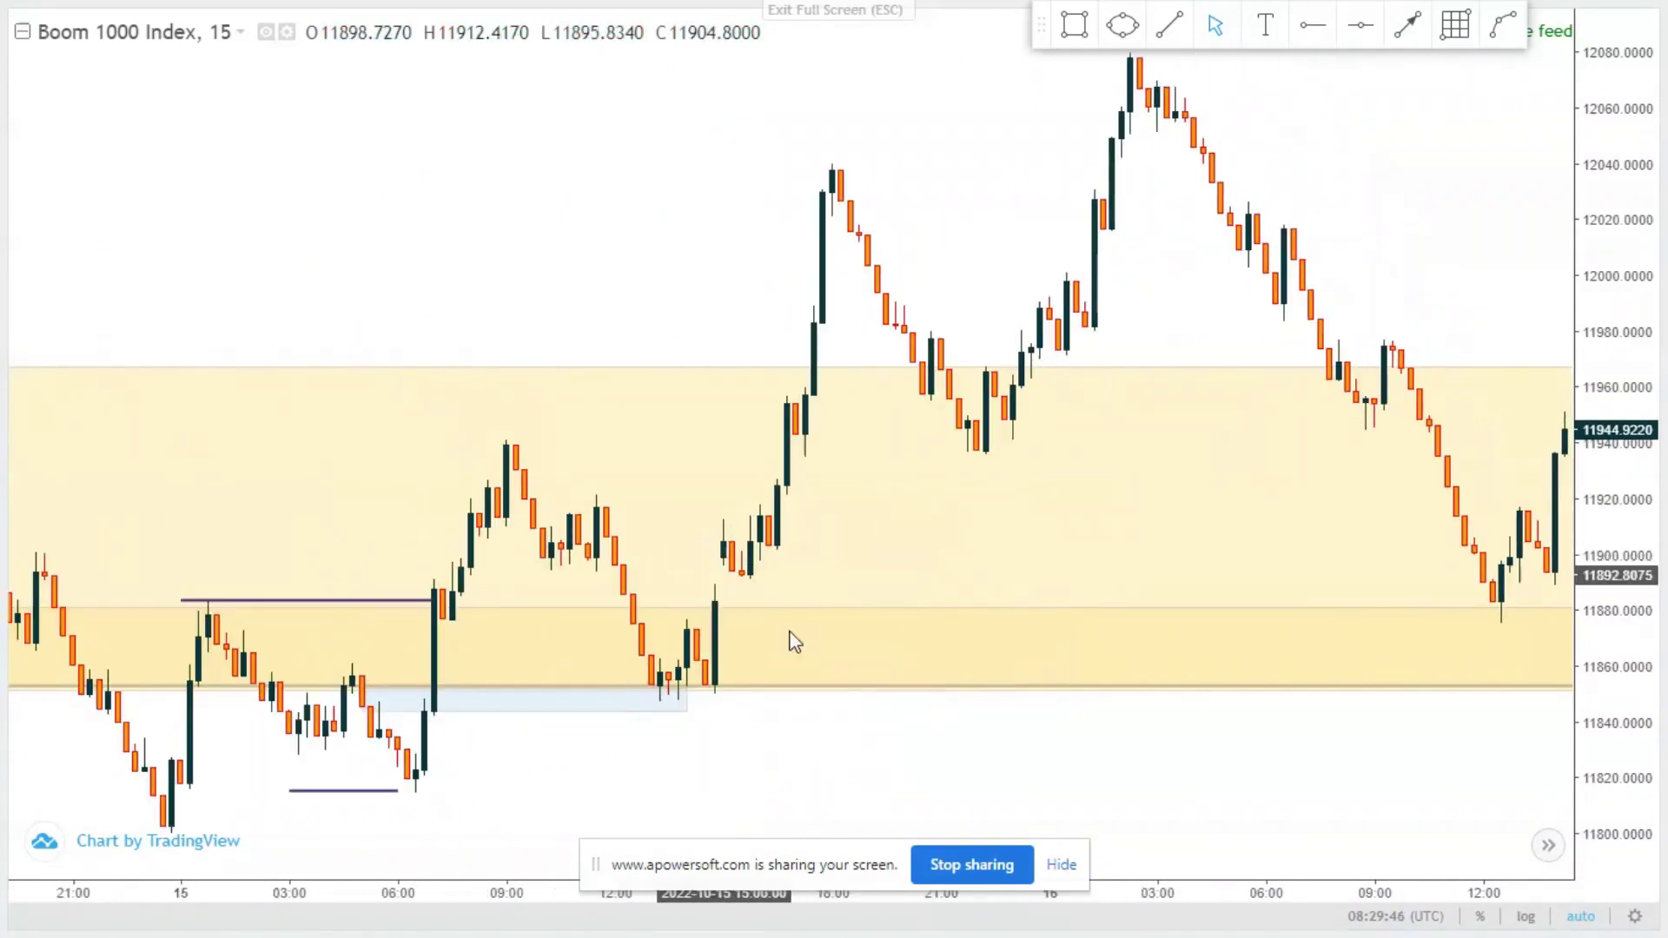
drag(609, 779, 764, 775)
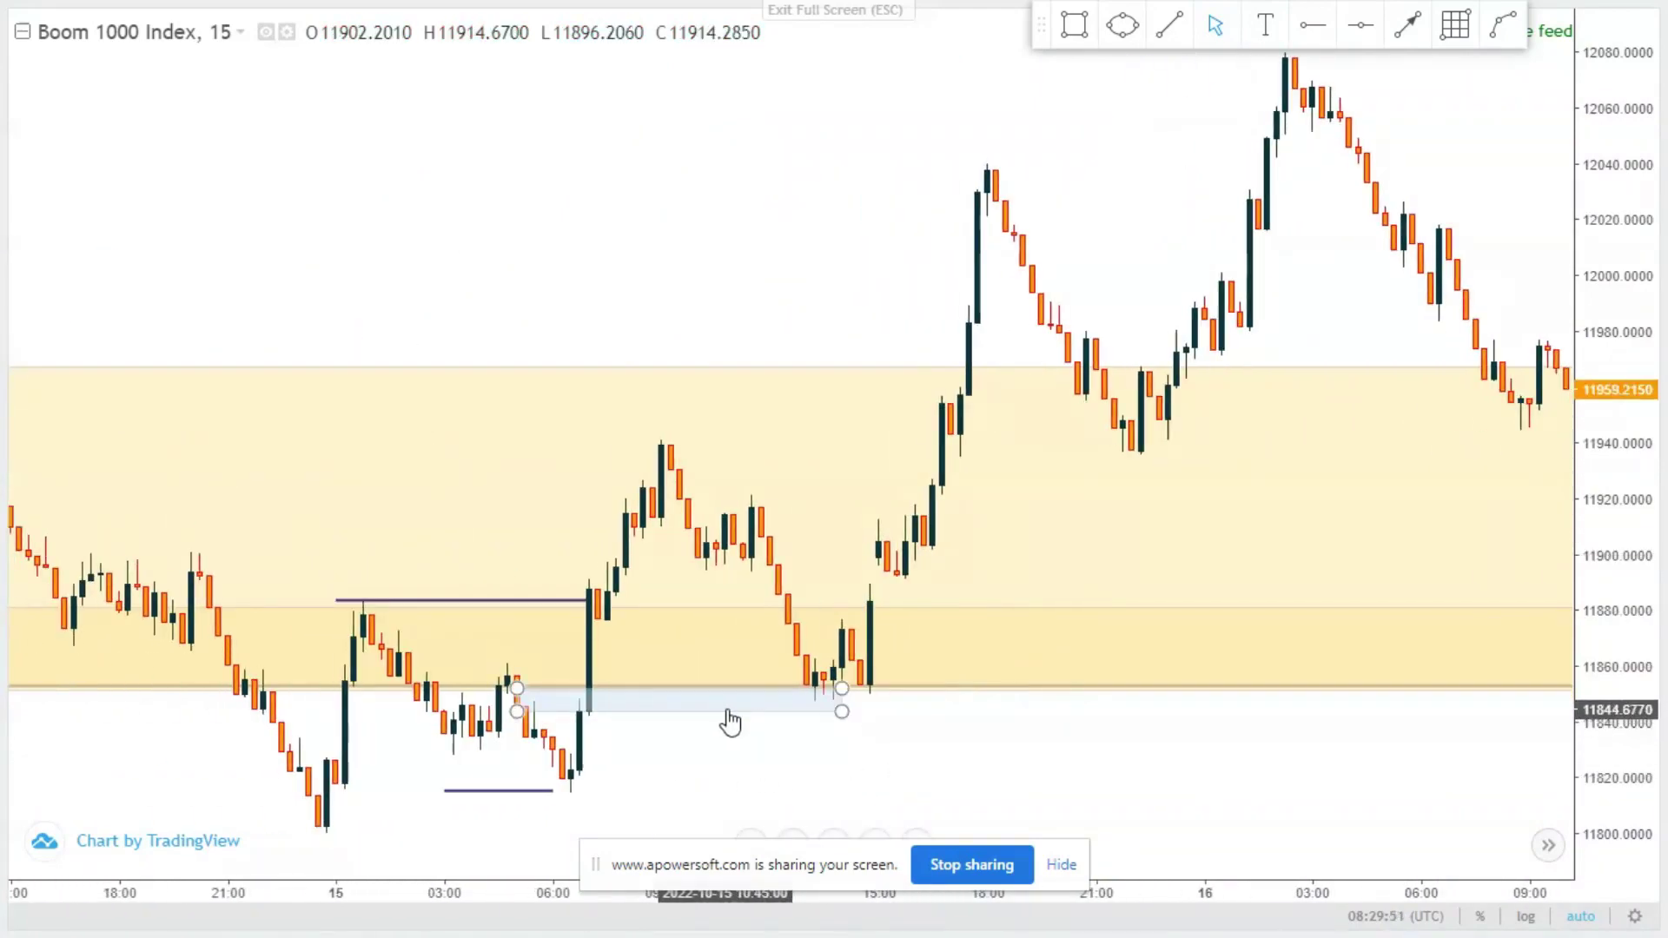
scroll(961, 748, up, 2)
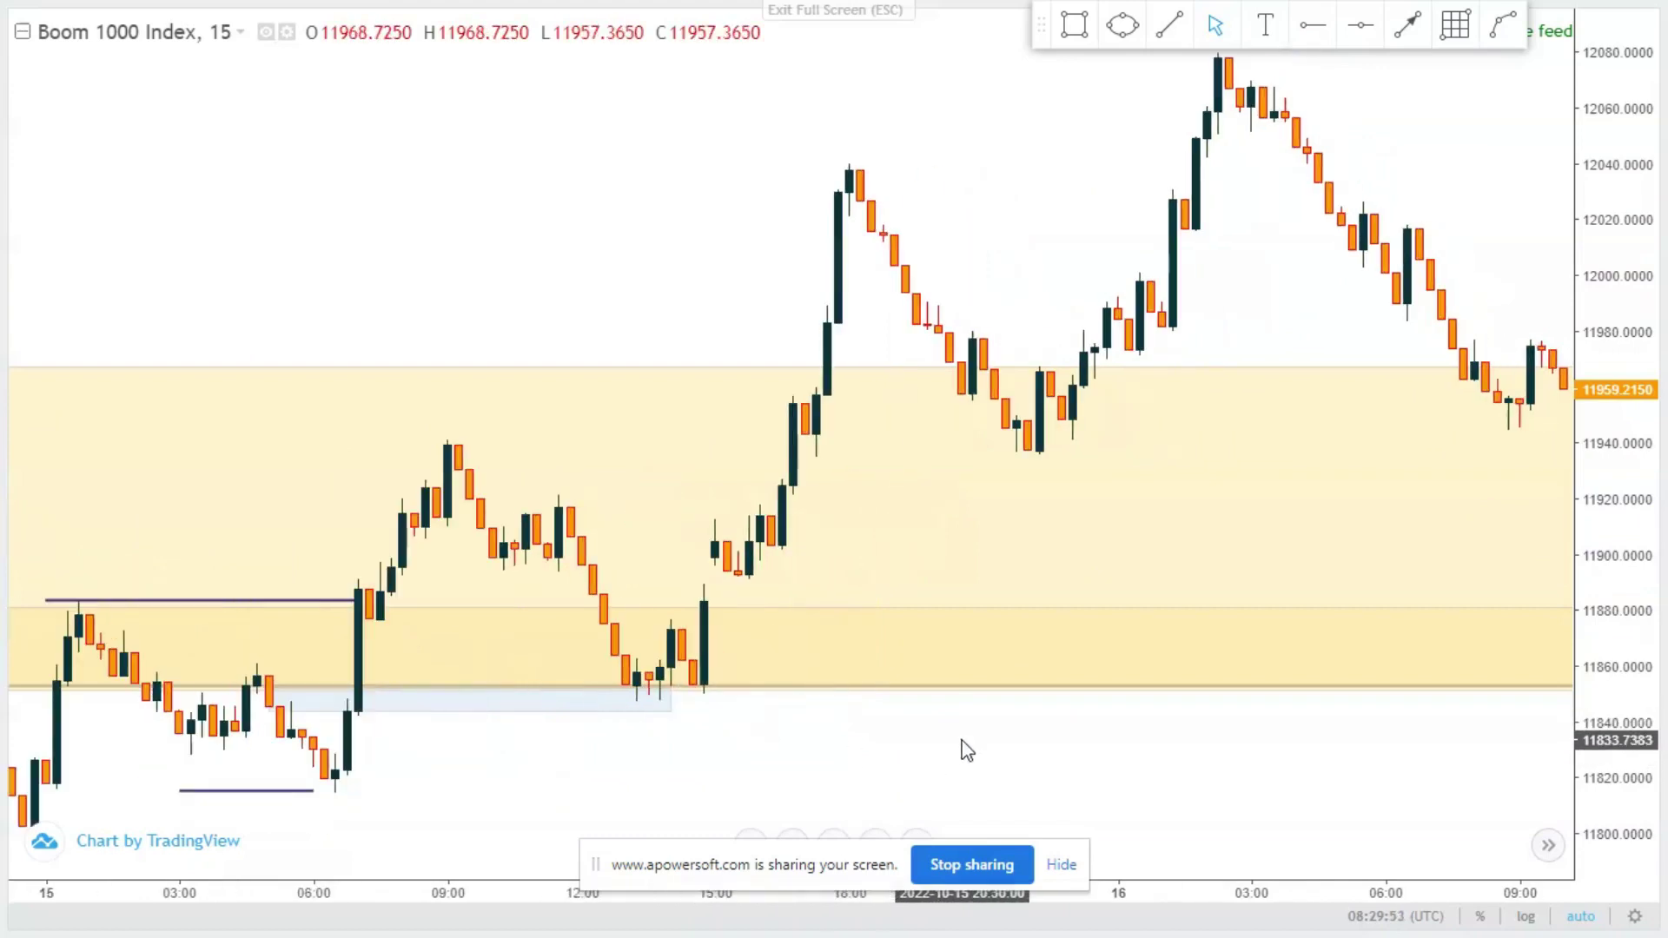
drag(640, 778, 938, 761)
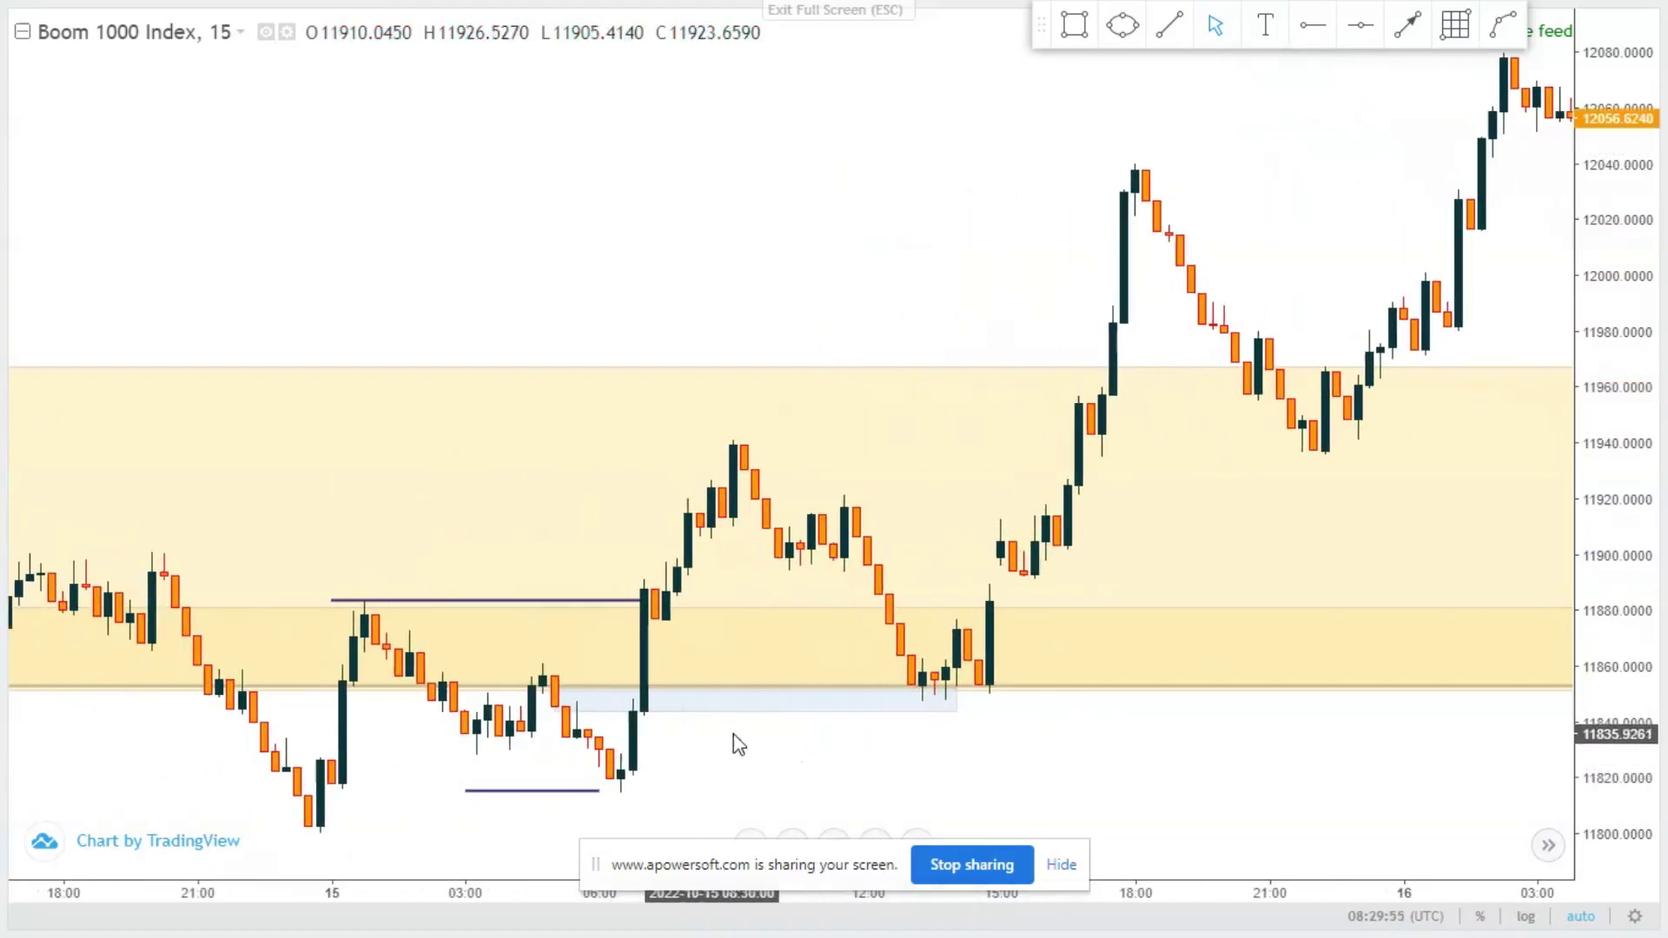
drag(738, 745, 681, 756)
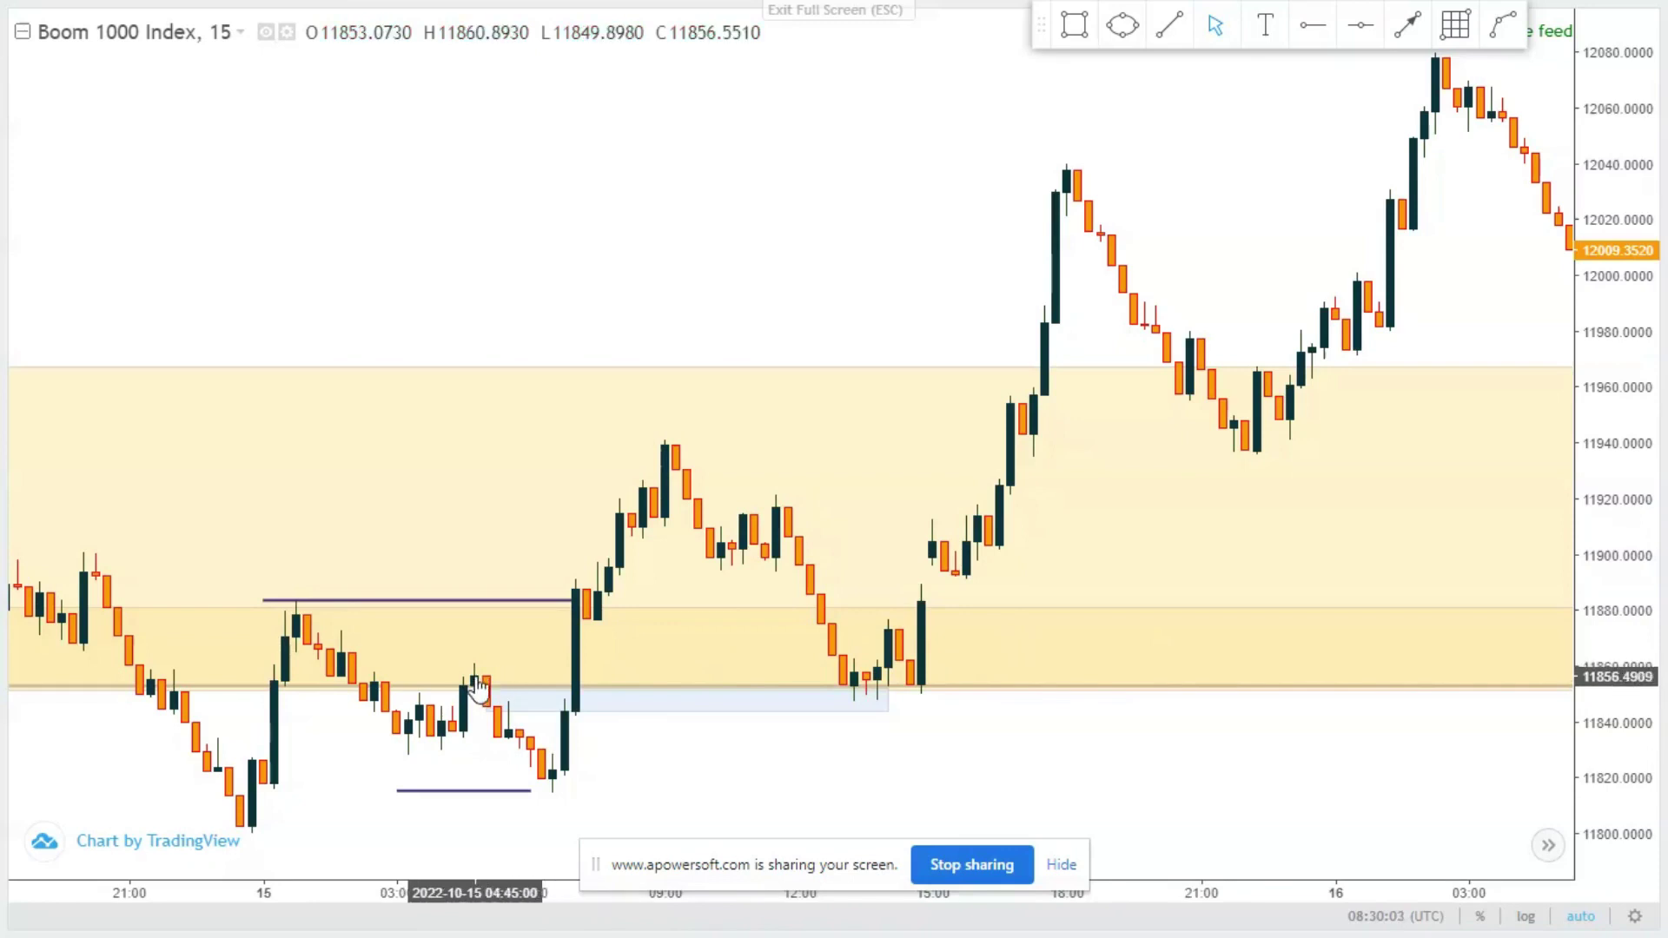
scroll(544, 640, up, 1)
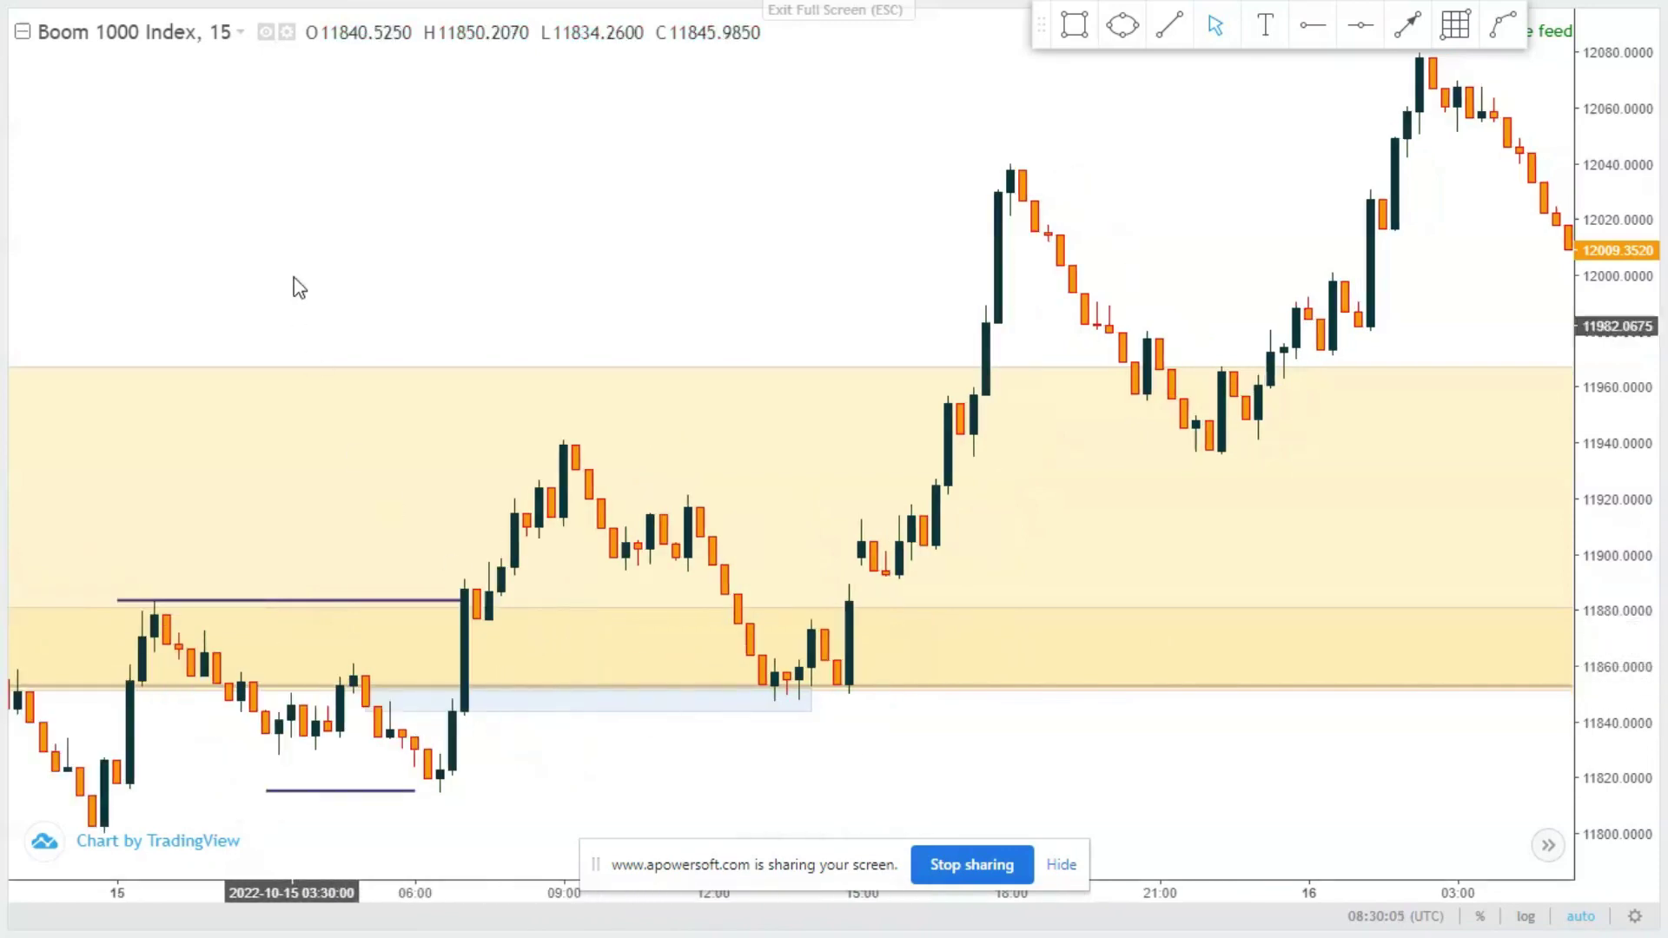
- Draw a horizontal trend line at about 11855.56 from the 15 October 04:30 swing high to about 17:15
drag(434, 280, 630, 304)
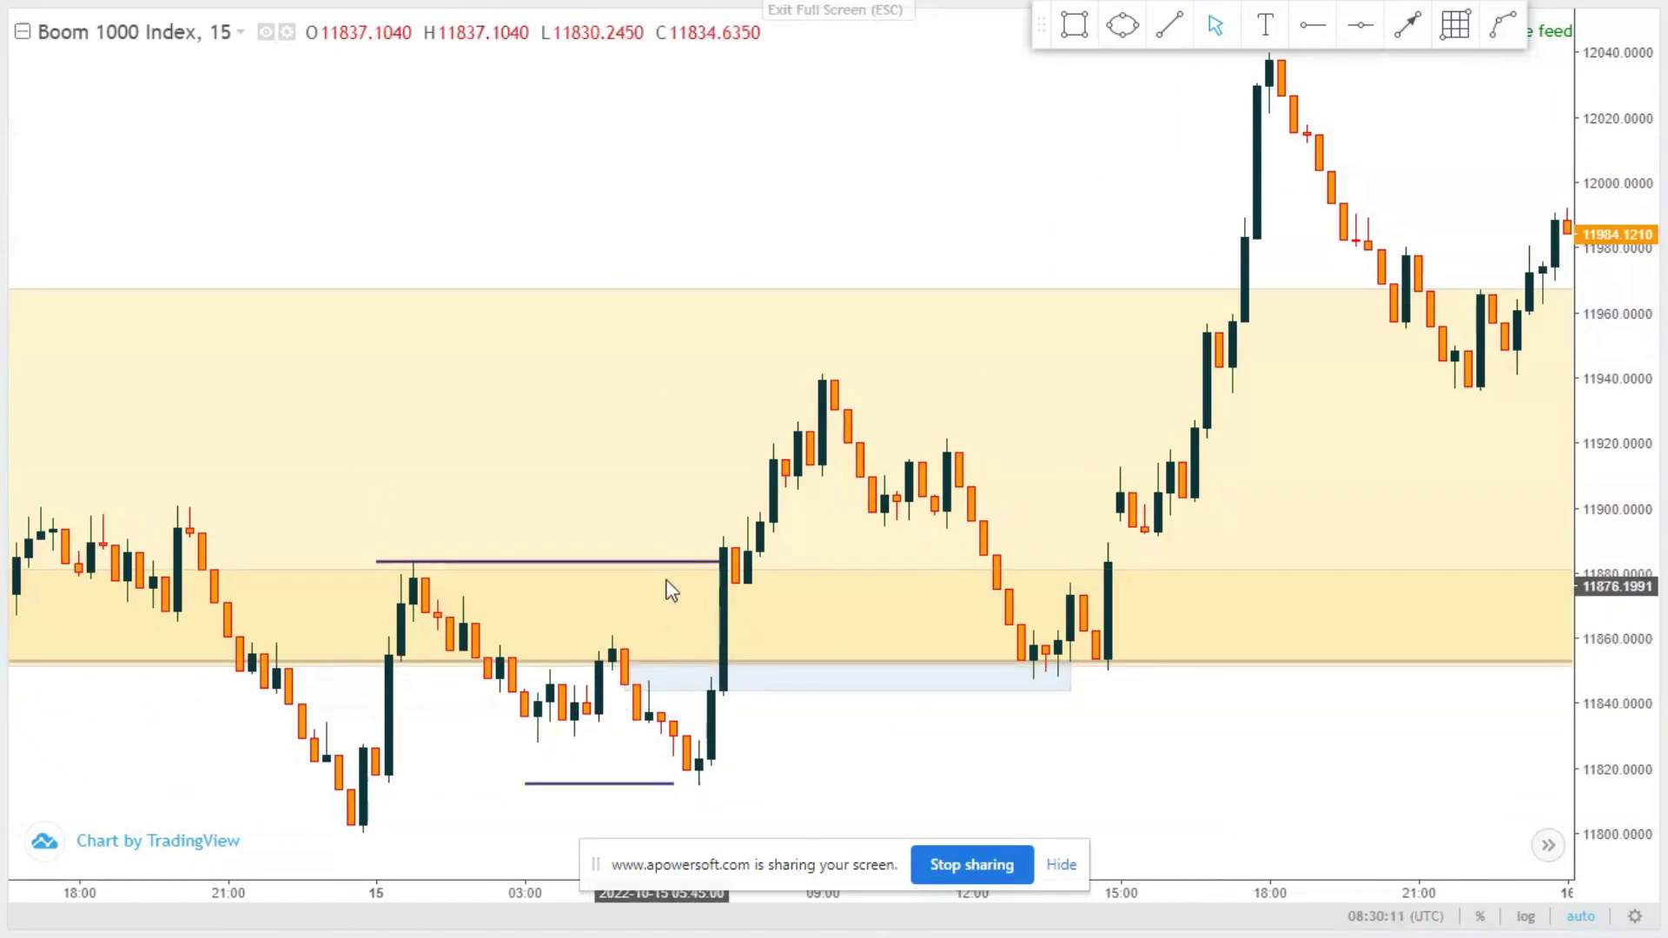
click(1169, 24)
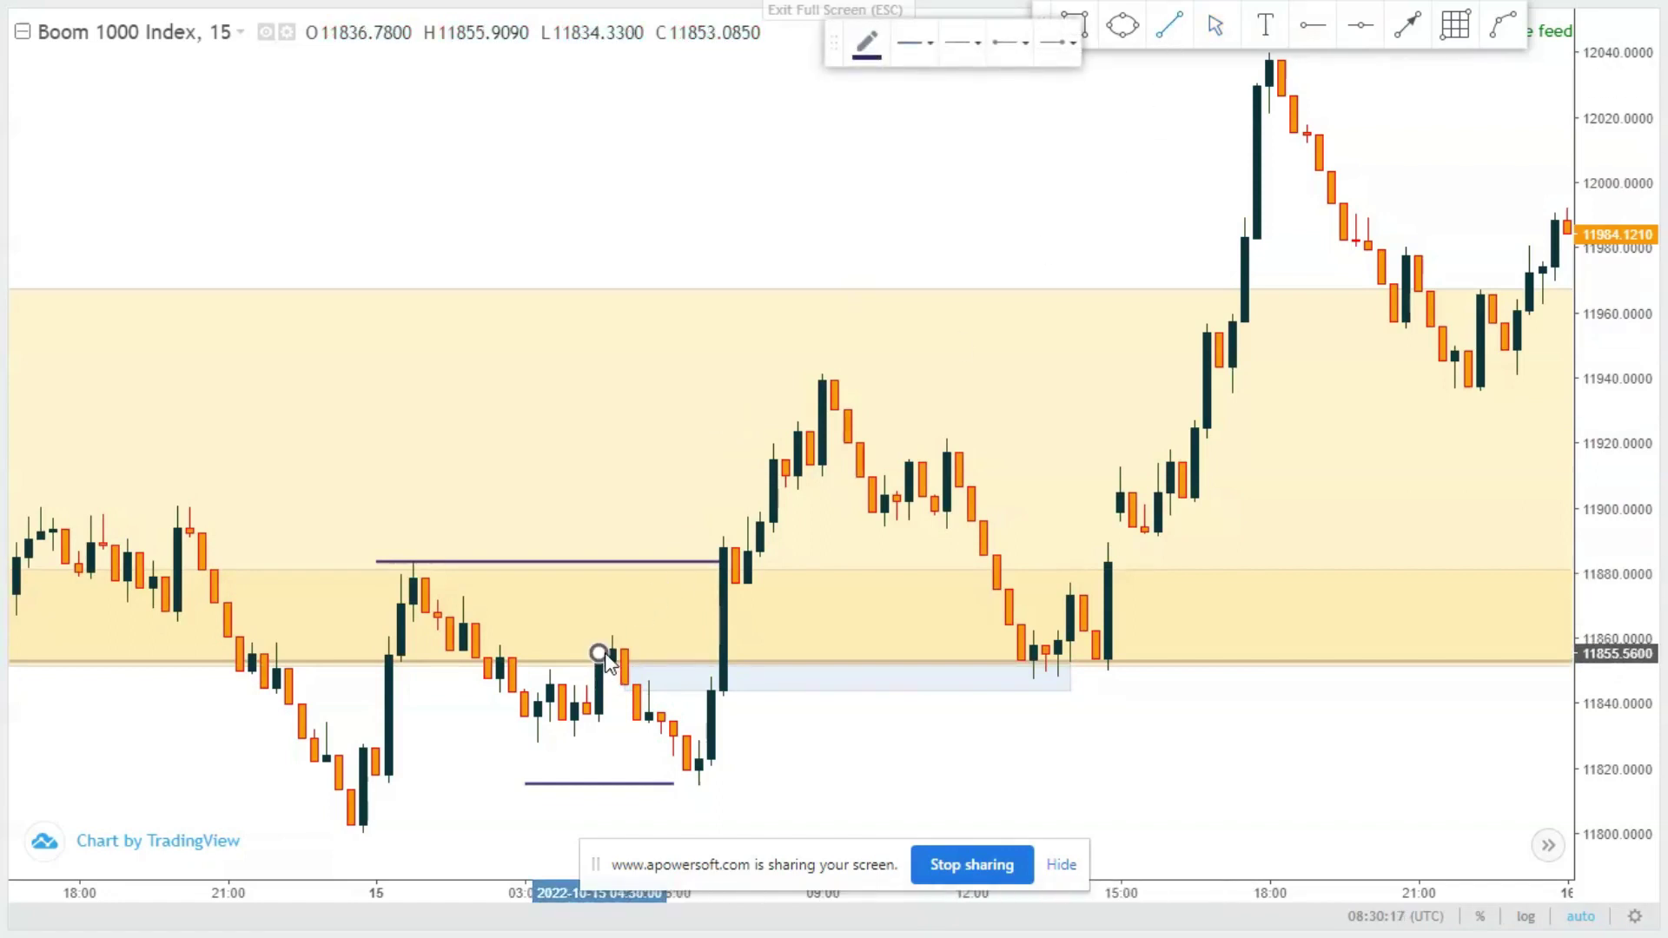
click(1156, 652)
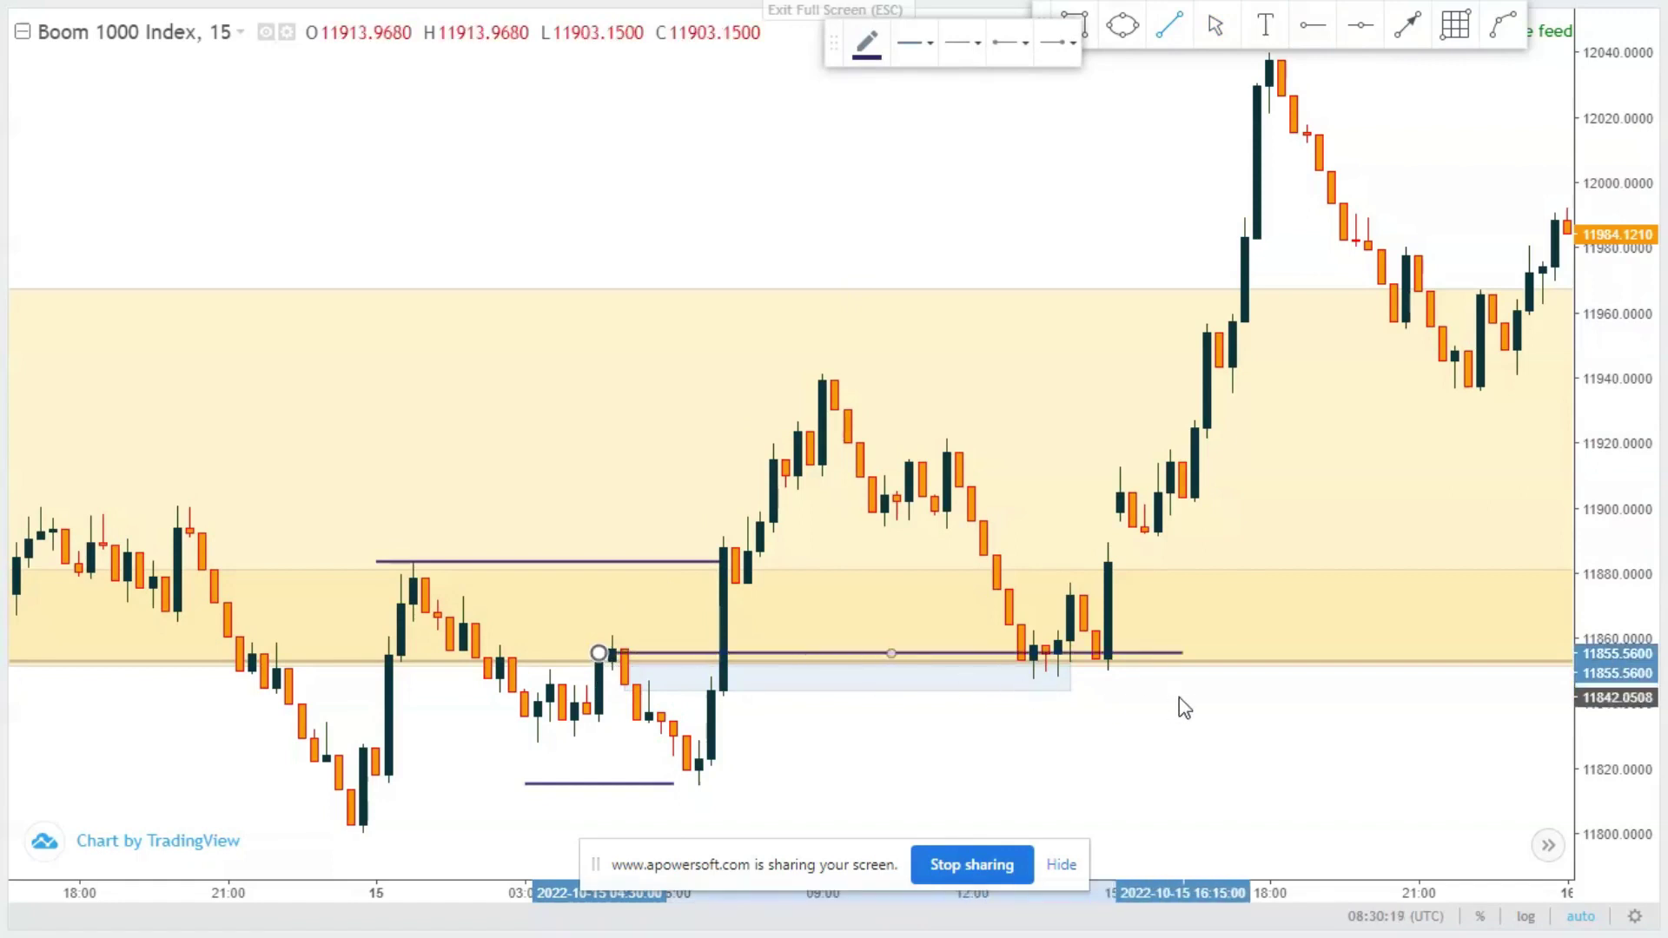
click(1231, 707)
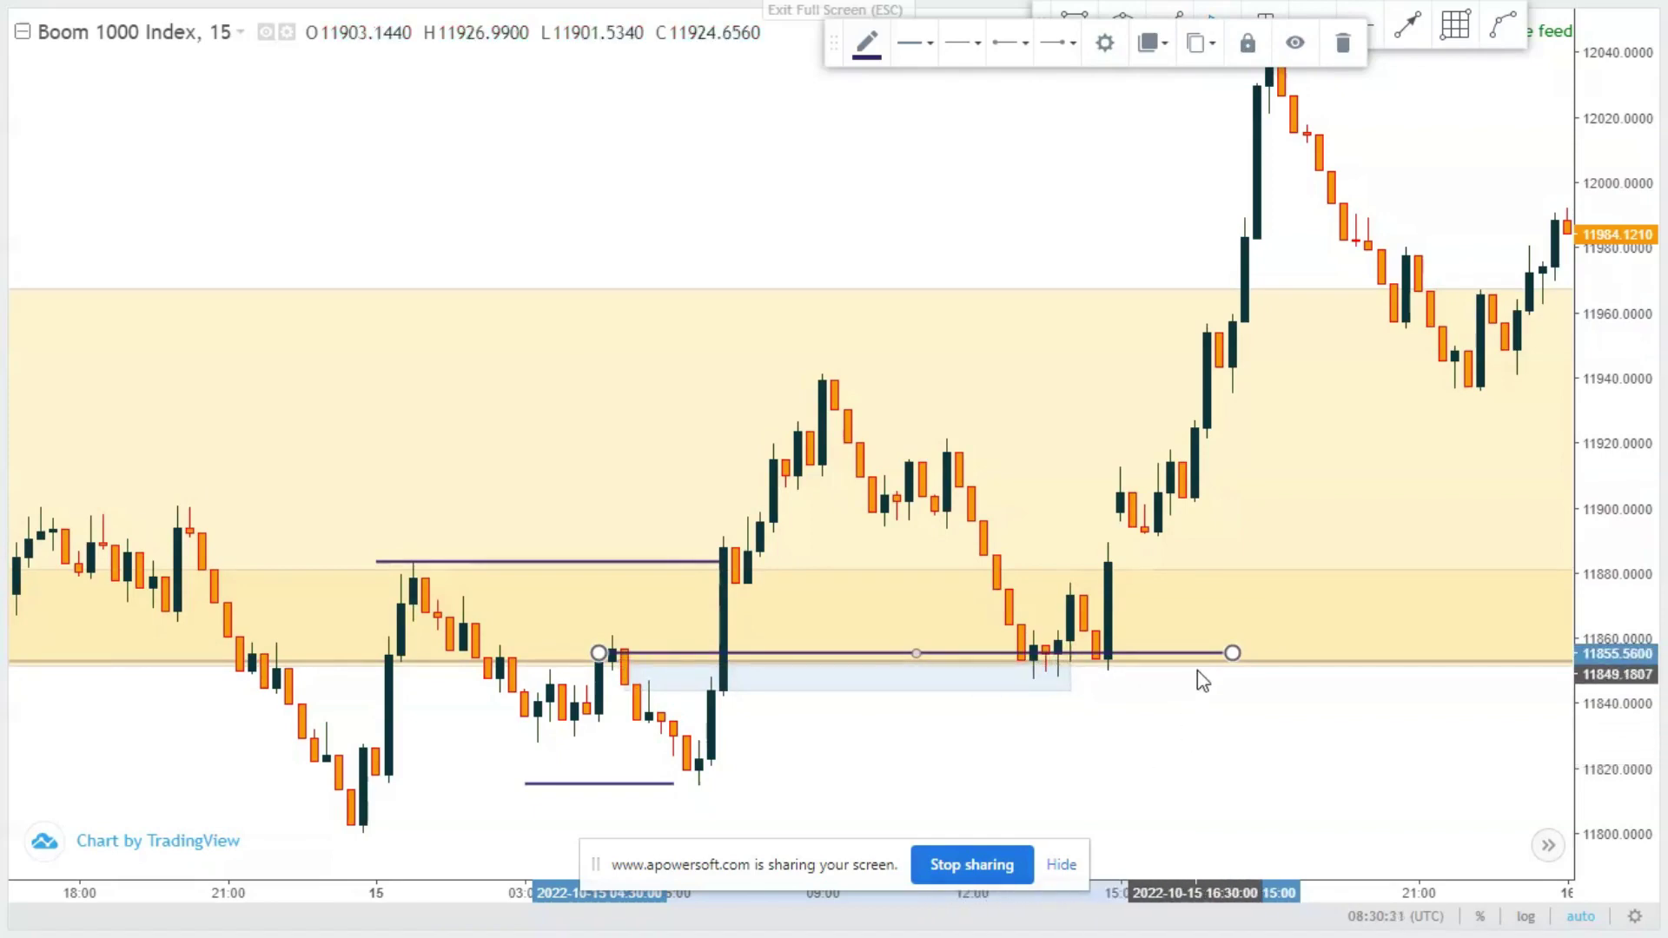
- Draw an ellipse around the light-blue zone's price action from 15 October 01:30 to 18:45, reaching down to about 11810
scroll(1202, 680, down, 5)
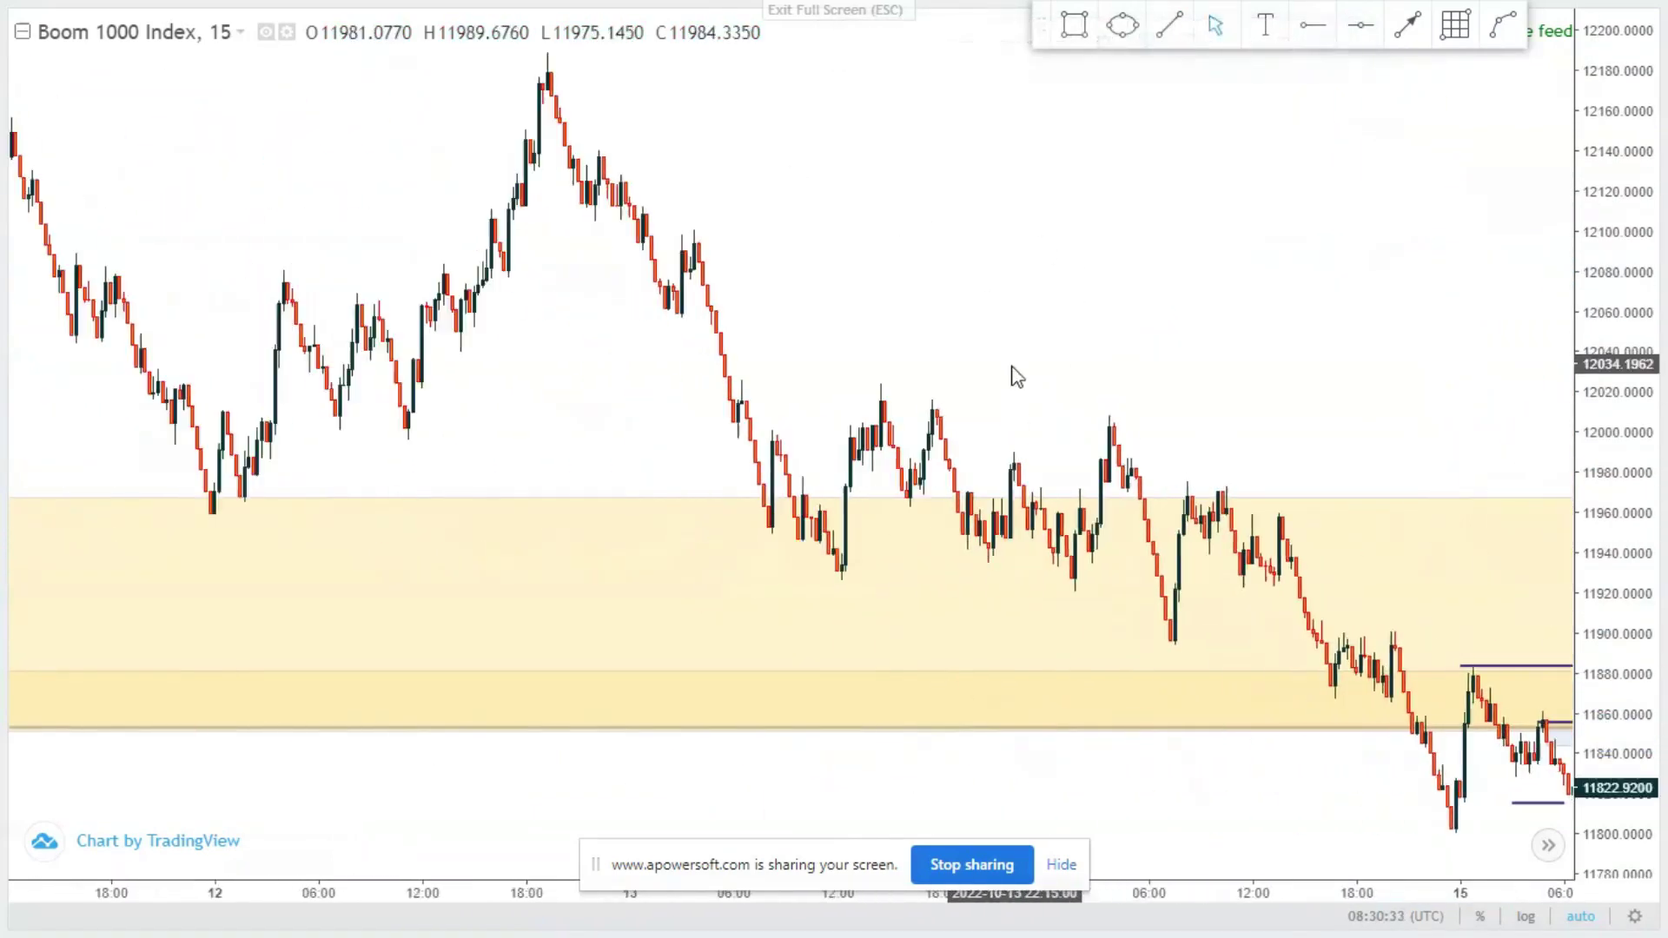
scroll(1017, 375, down, 3)
scroll(789, 197, right, 10)
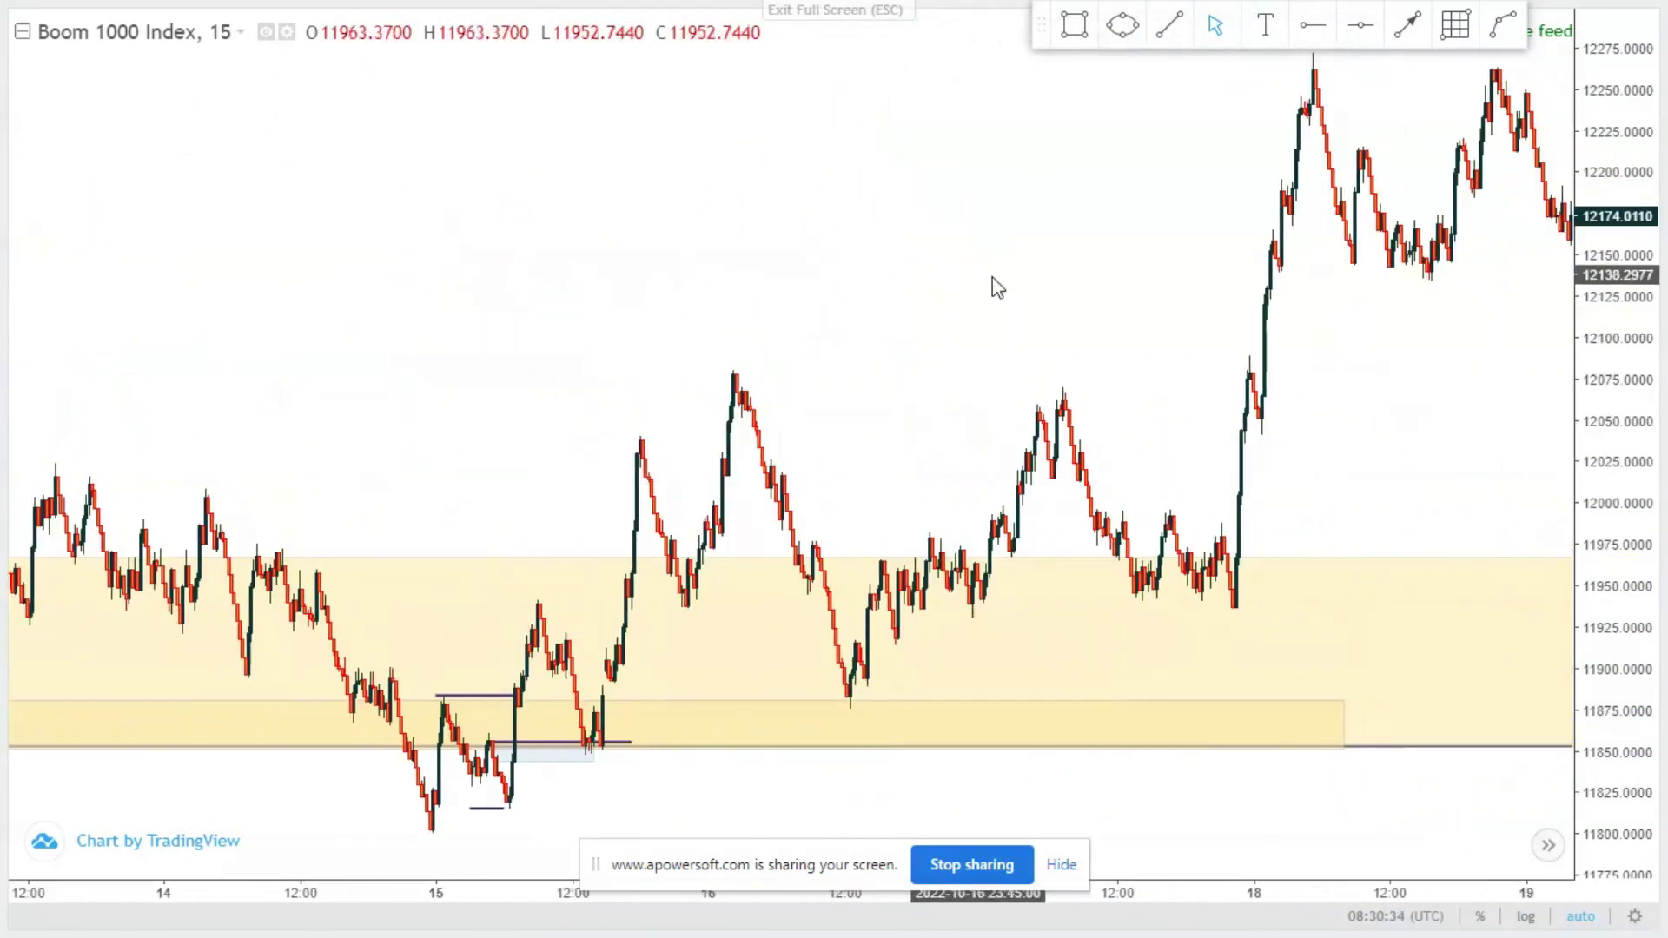
scroll(959, 298, up, 5)
drag(640, 357, 1006, 233)
scroll(755, 540, left, 8)
scroll(889, 733, left, 3)
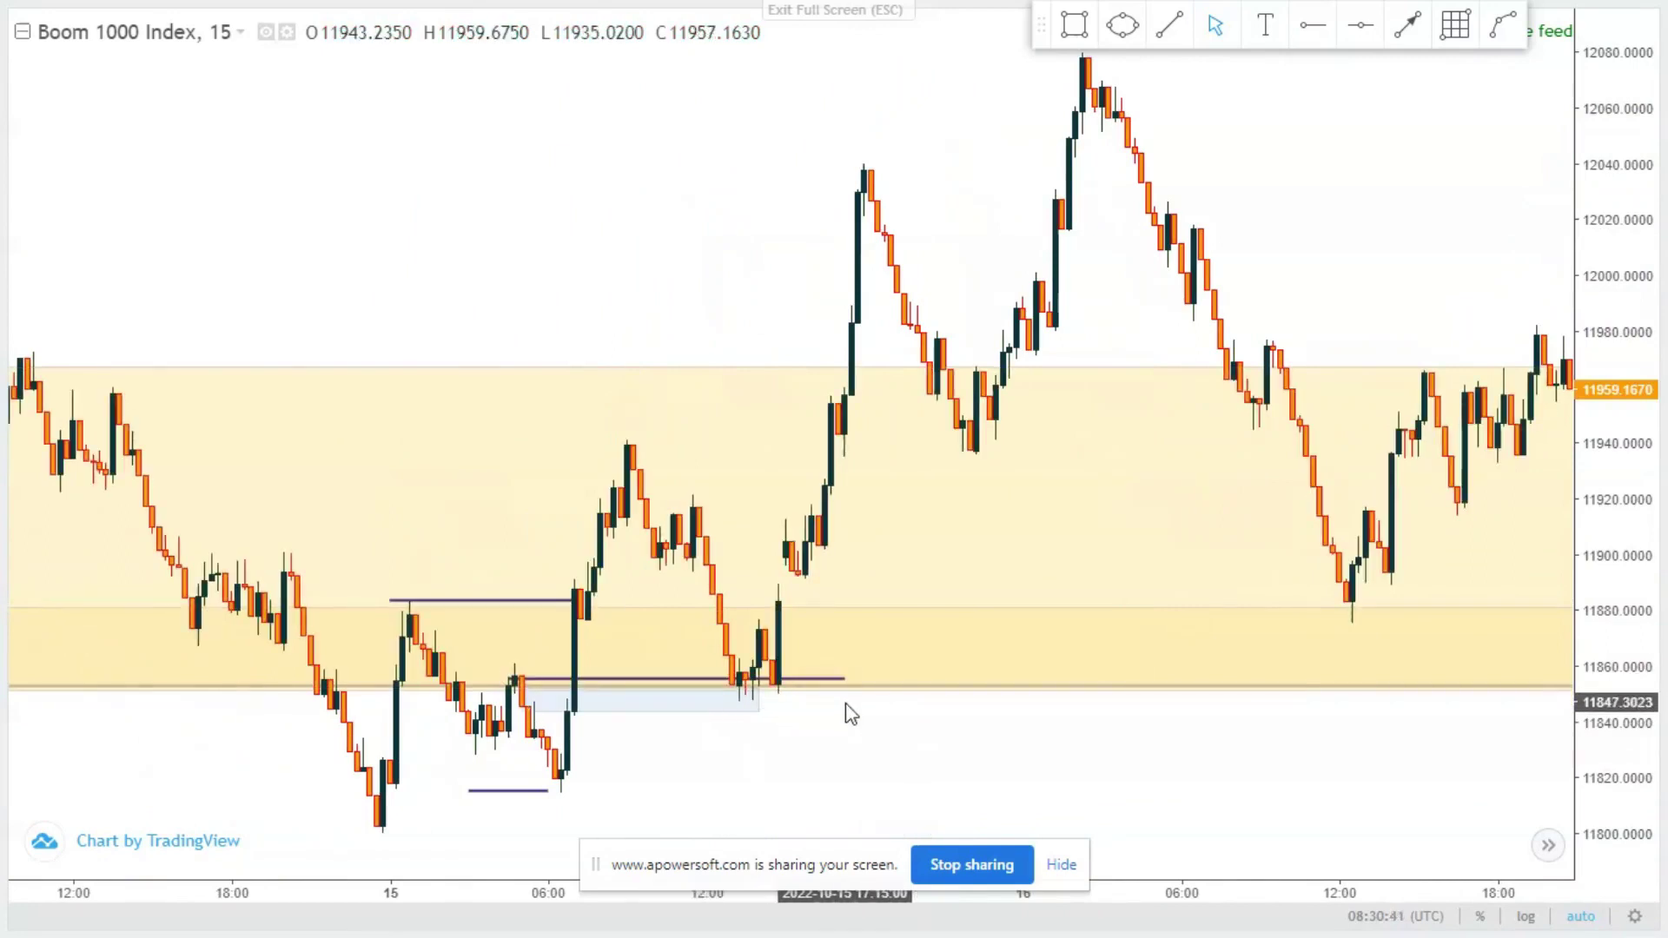
click(1123, 27)
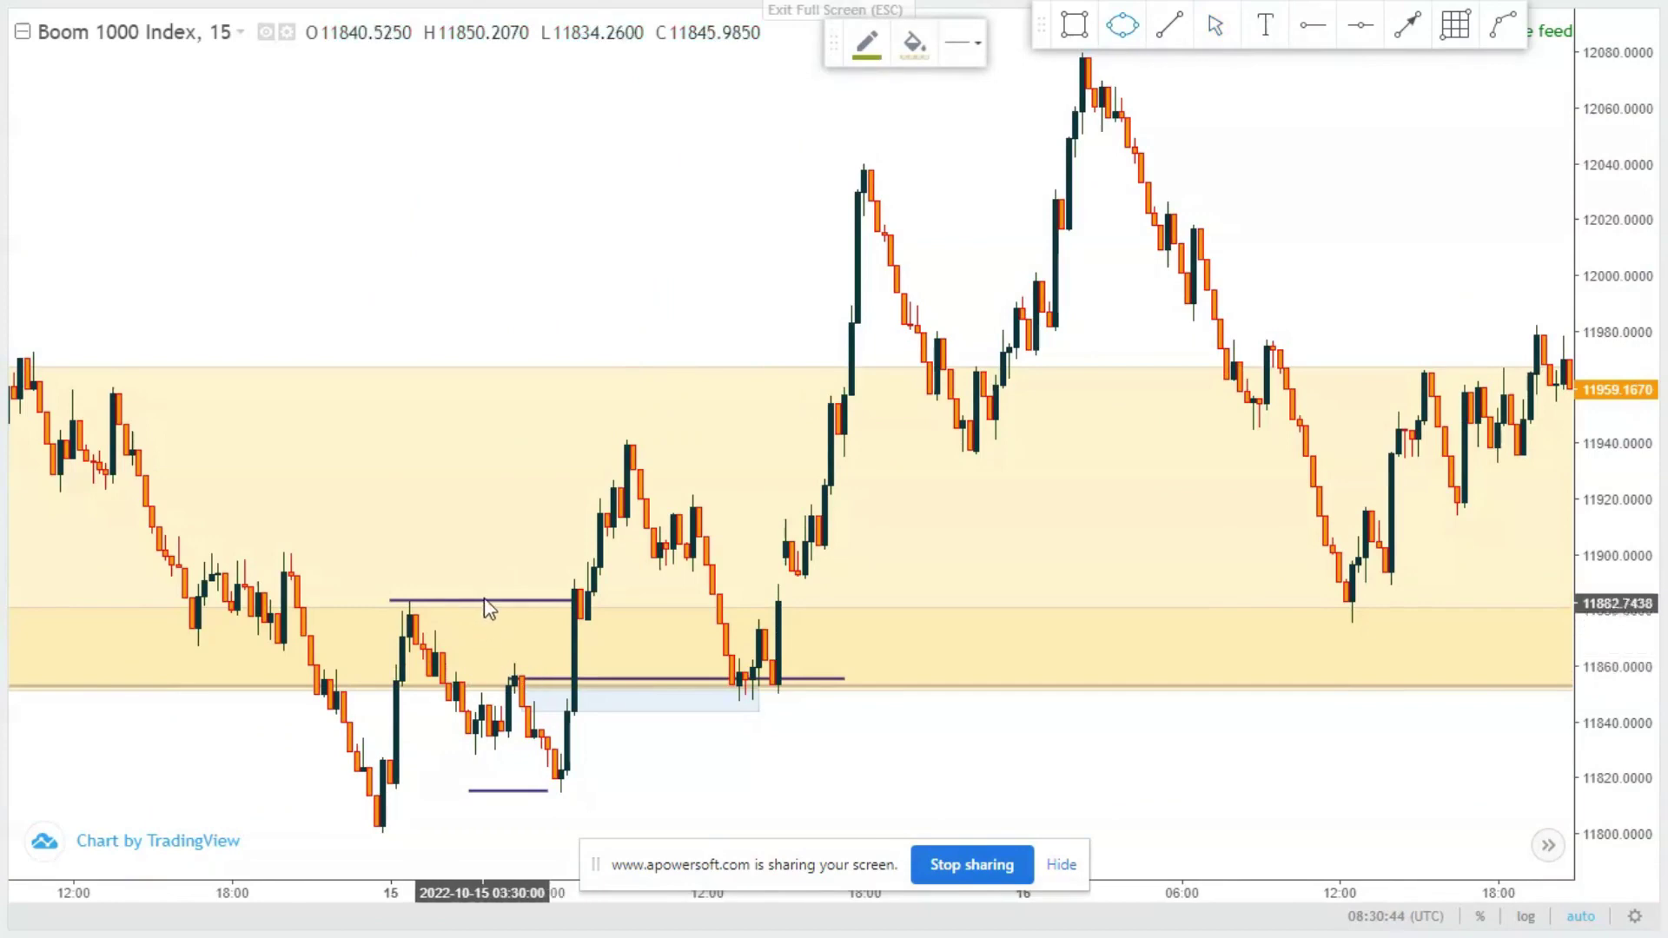
click(429, 683)
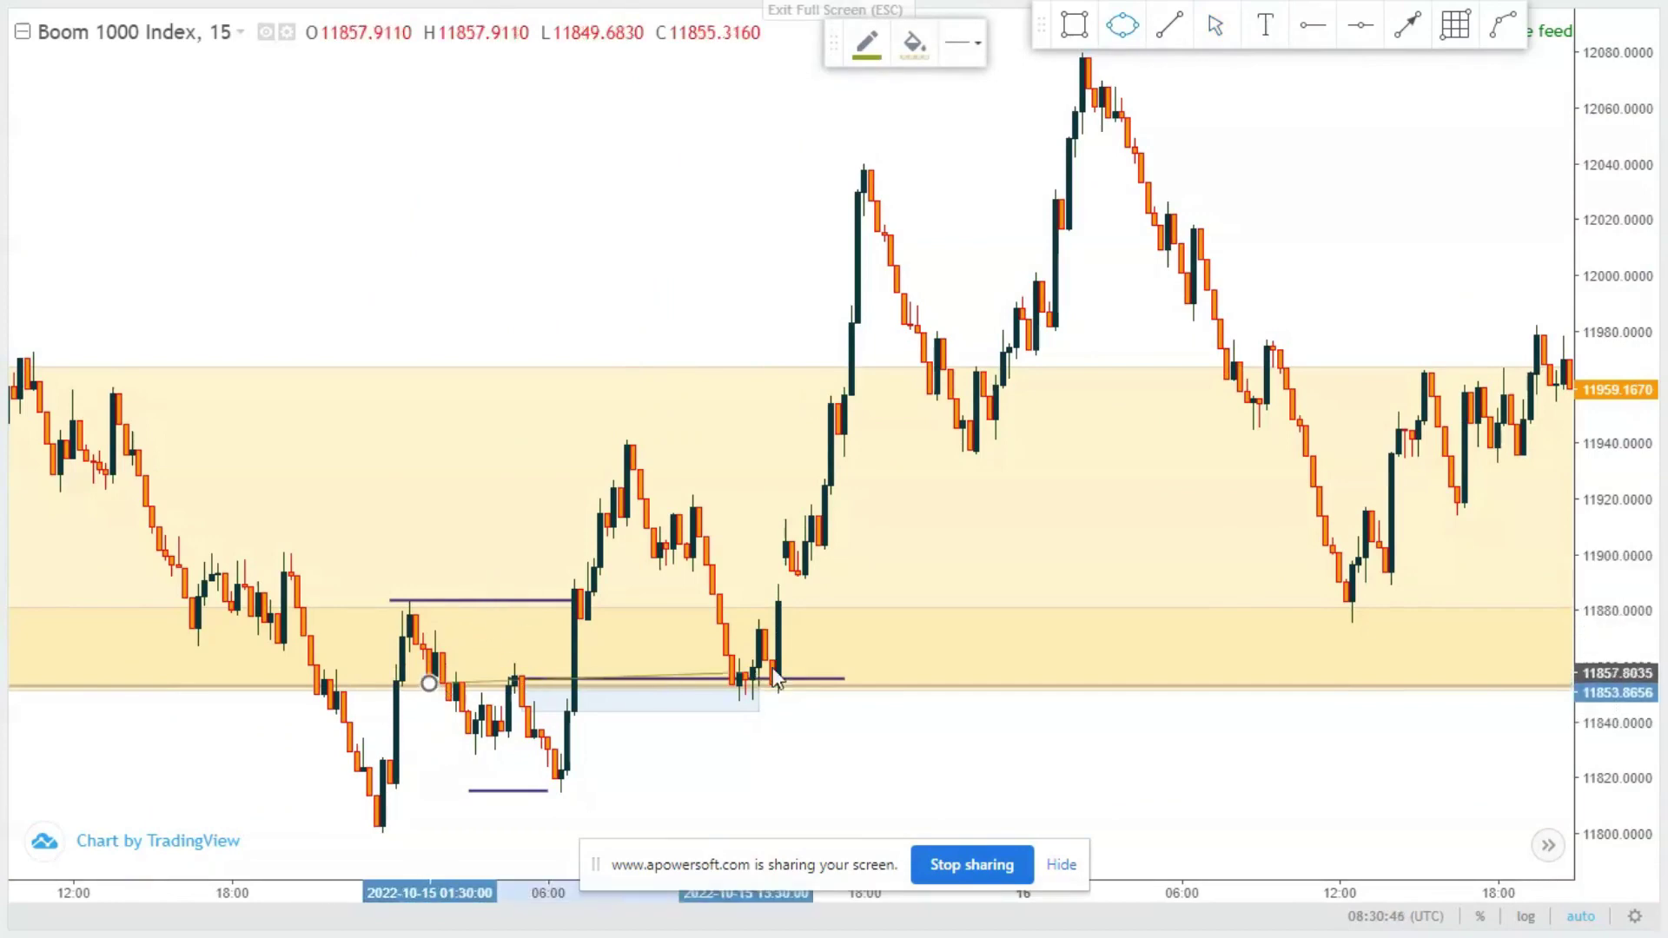
click(878, 664)
click(884, 811)
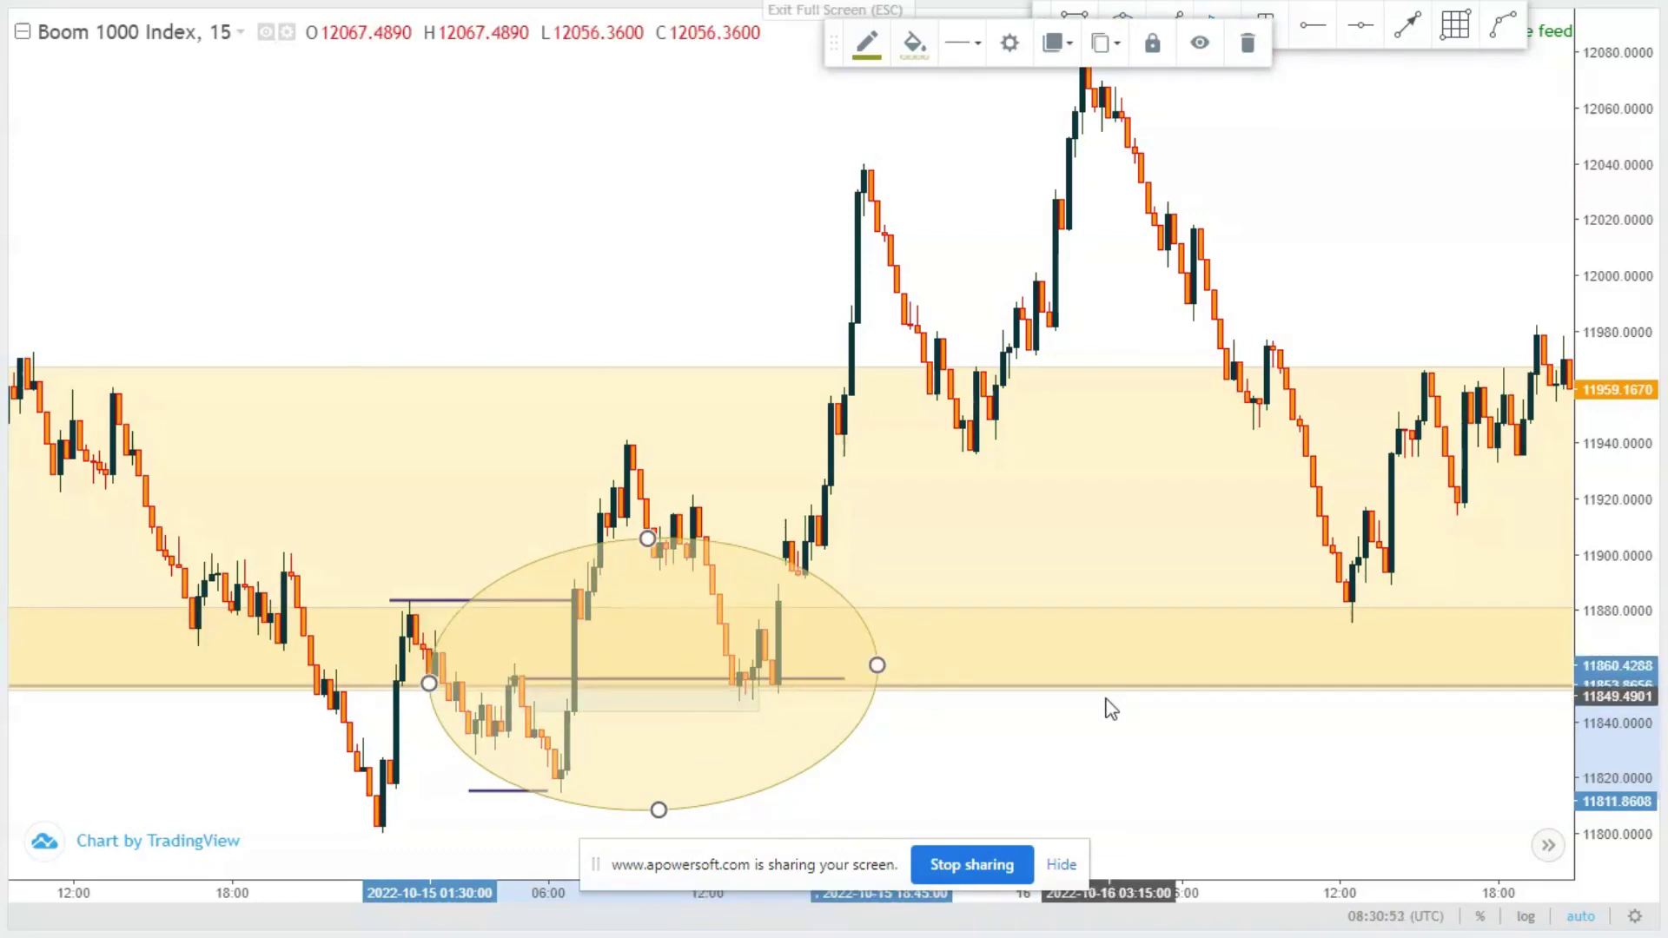
click(766, 689)
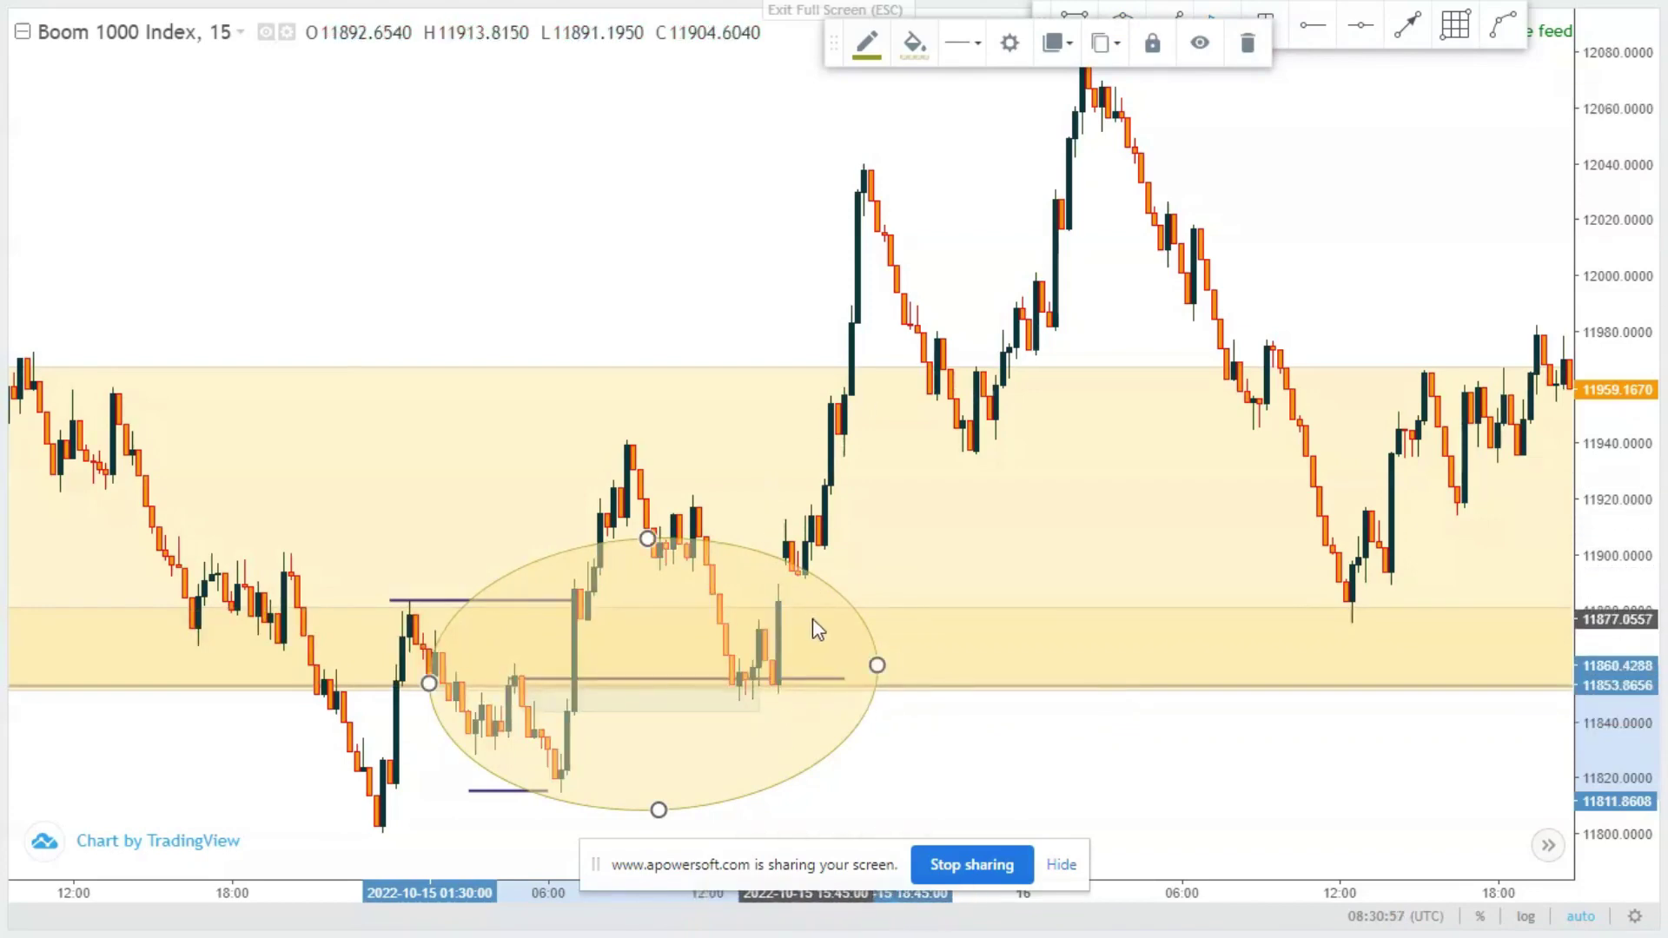
- Draw a horizontal trend line at about 12025 from the 13 October 14:15 swing high to 15 October 17:45
scroll(730, 391, down, 3)
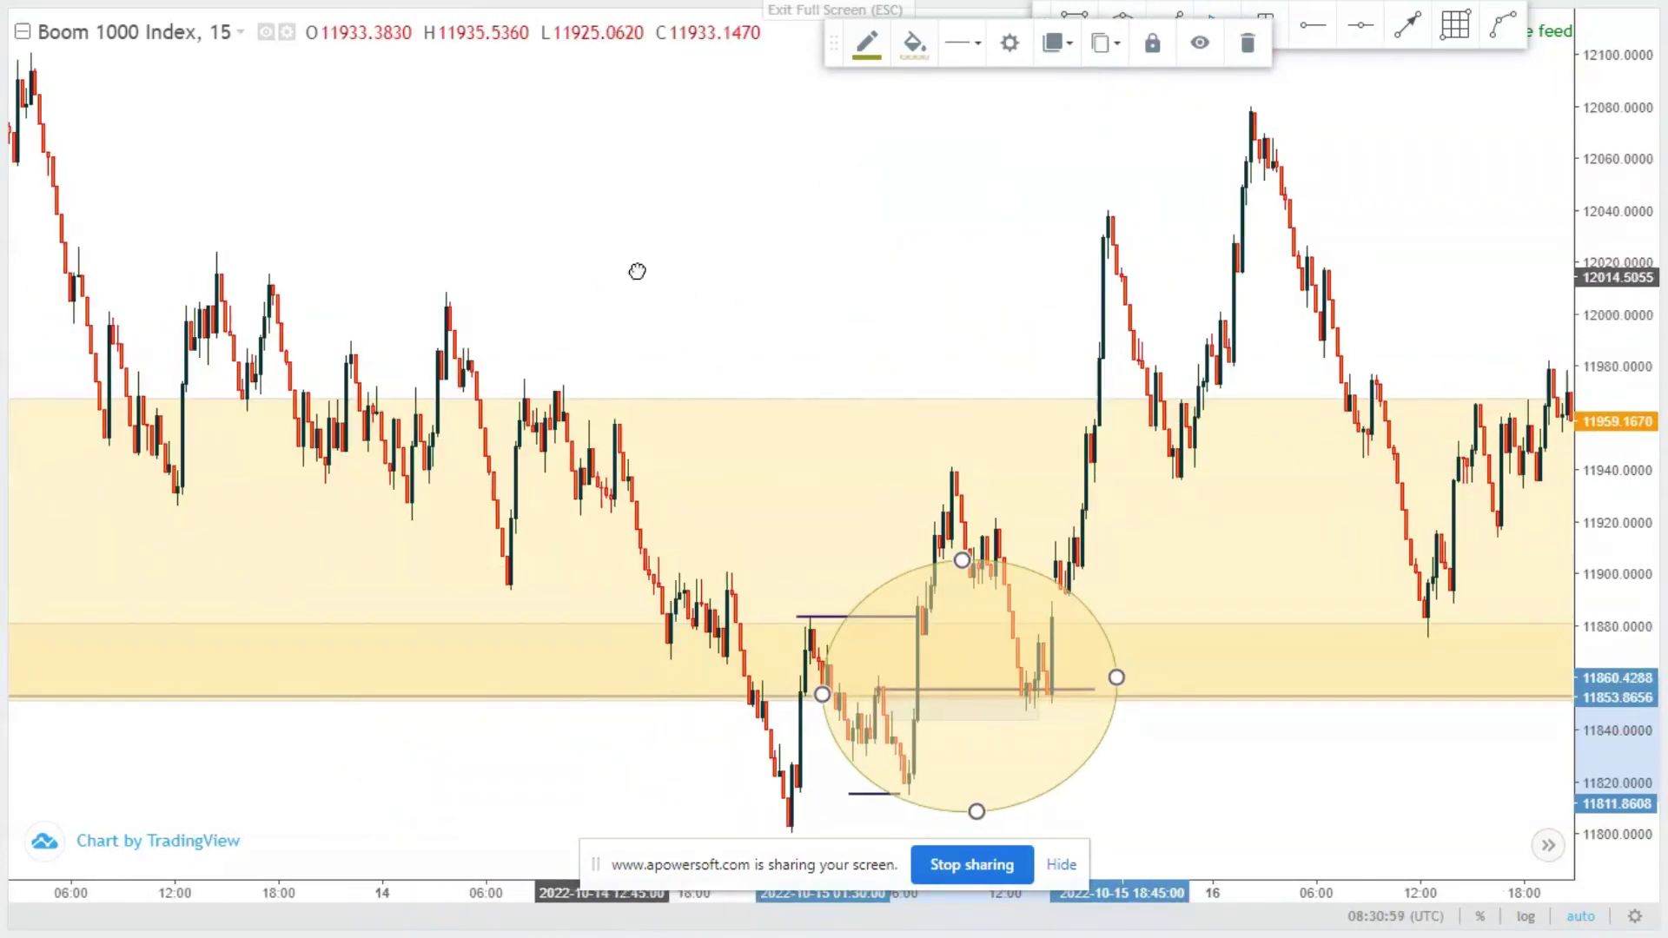
drag(637, 272, 807, 272)
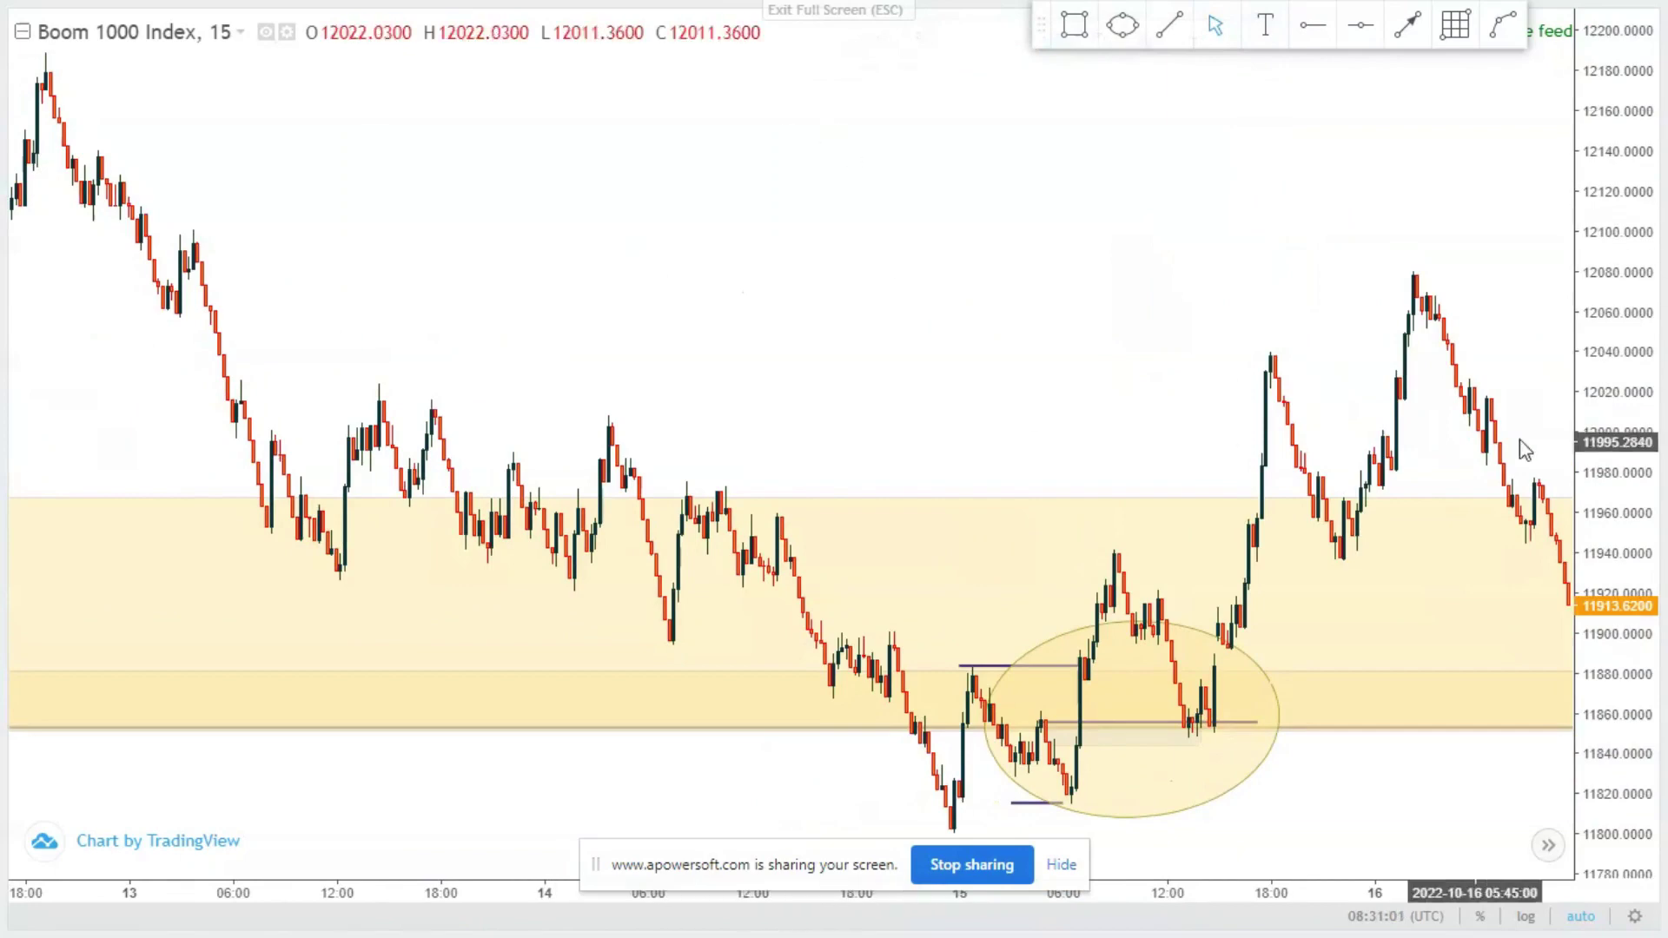
scroll(987, 310, up, 2)
drag(764, 257, 942, 286)
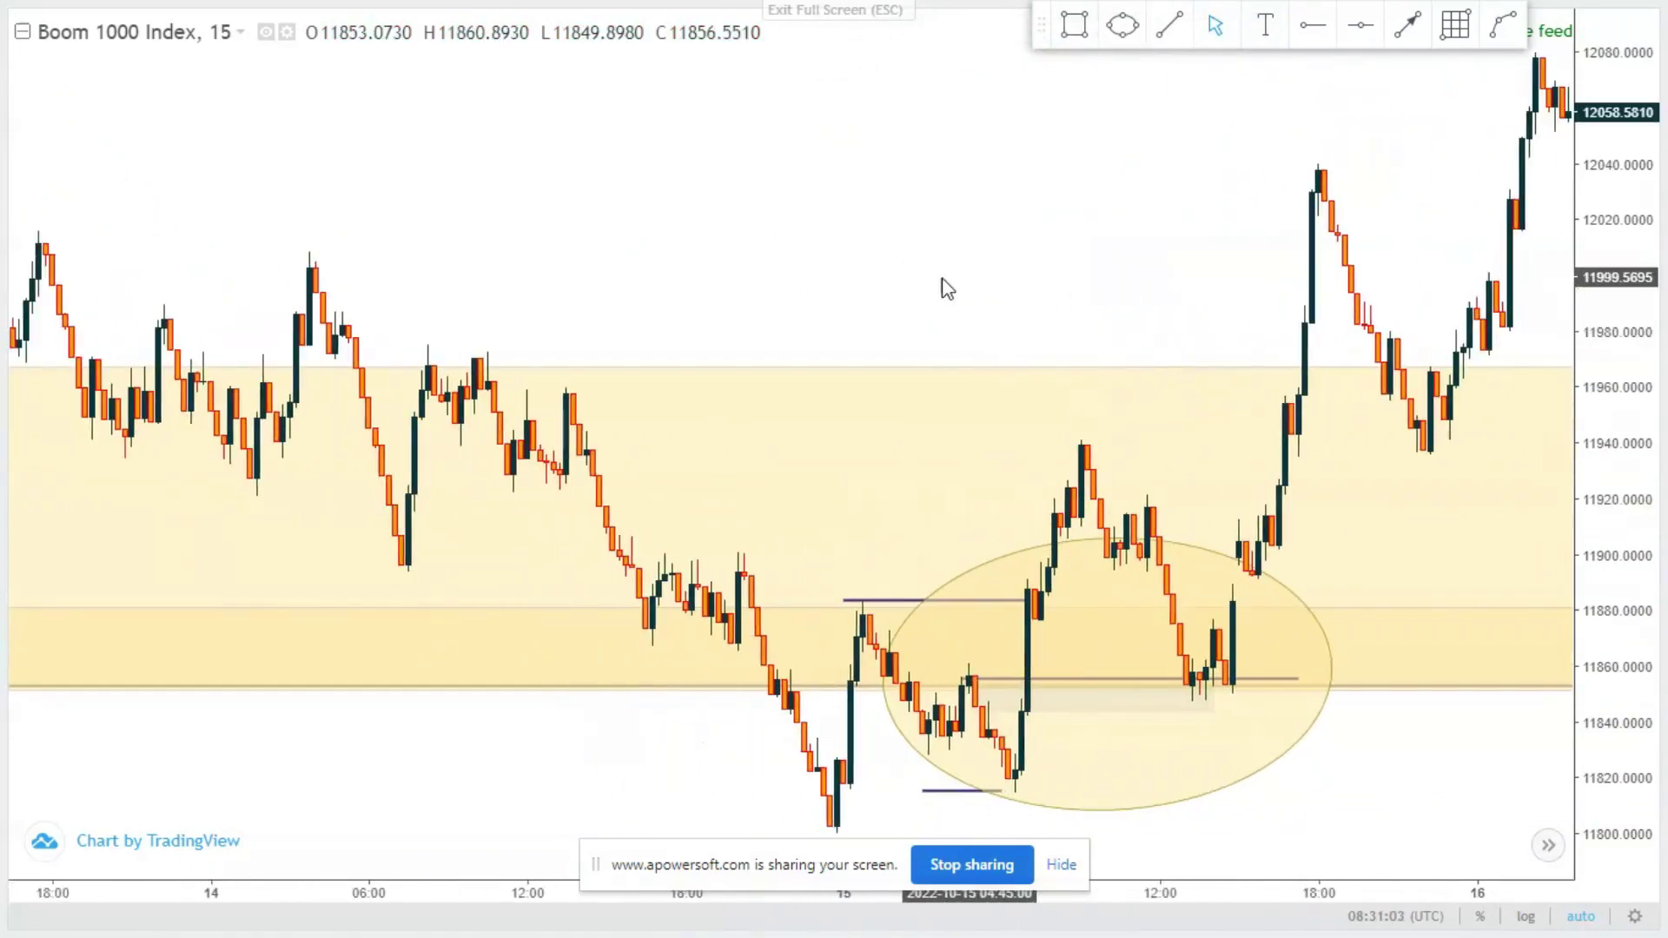
scroll(931, 286, down, 2)
drag(1087, 310, 776, 243)
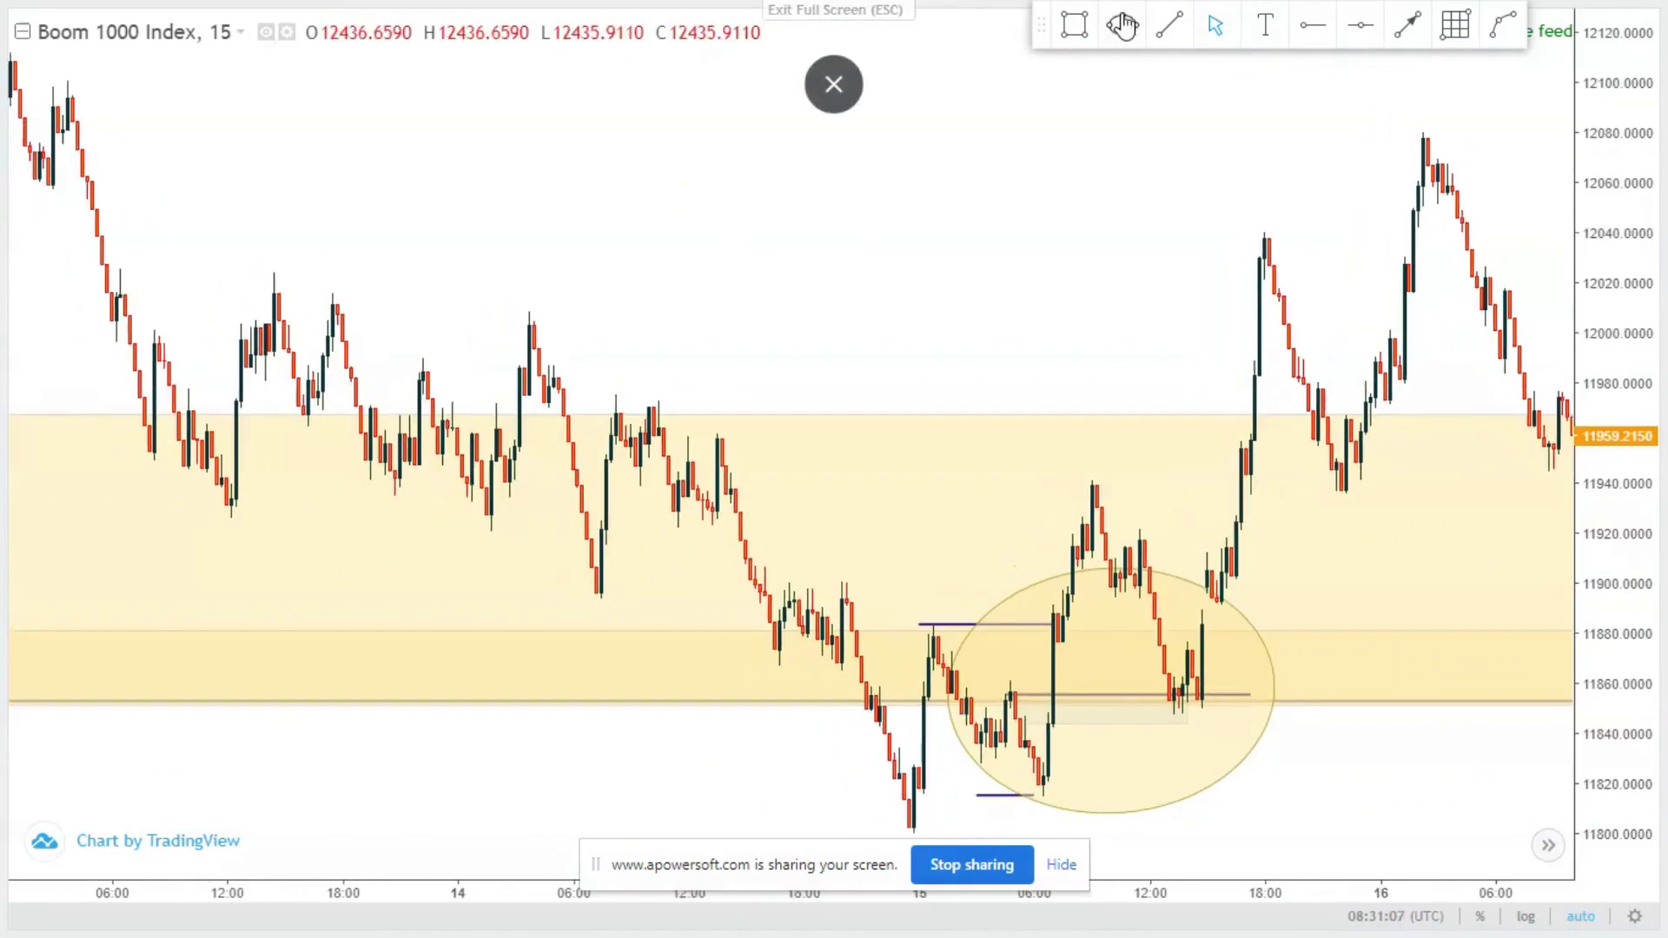
click(1173, 24)
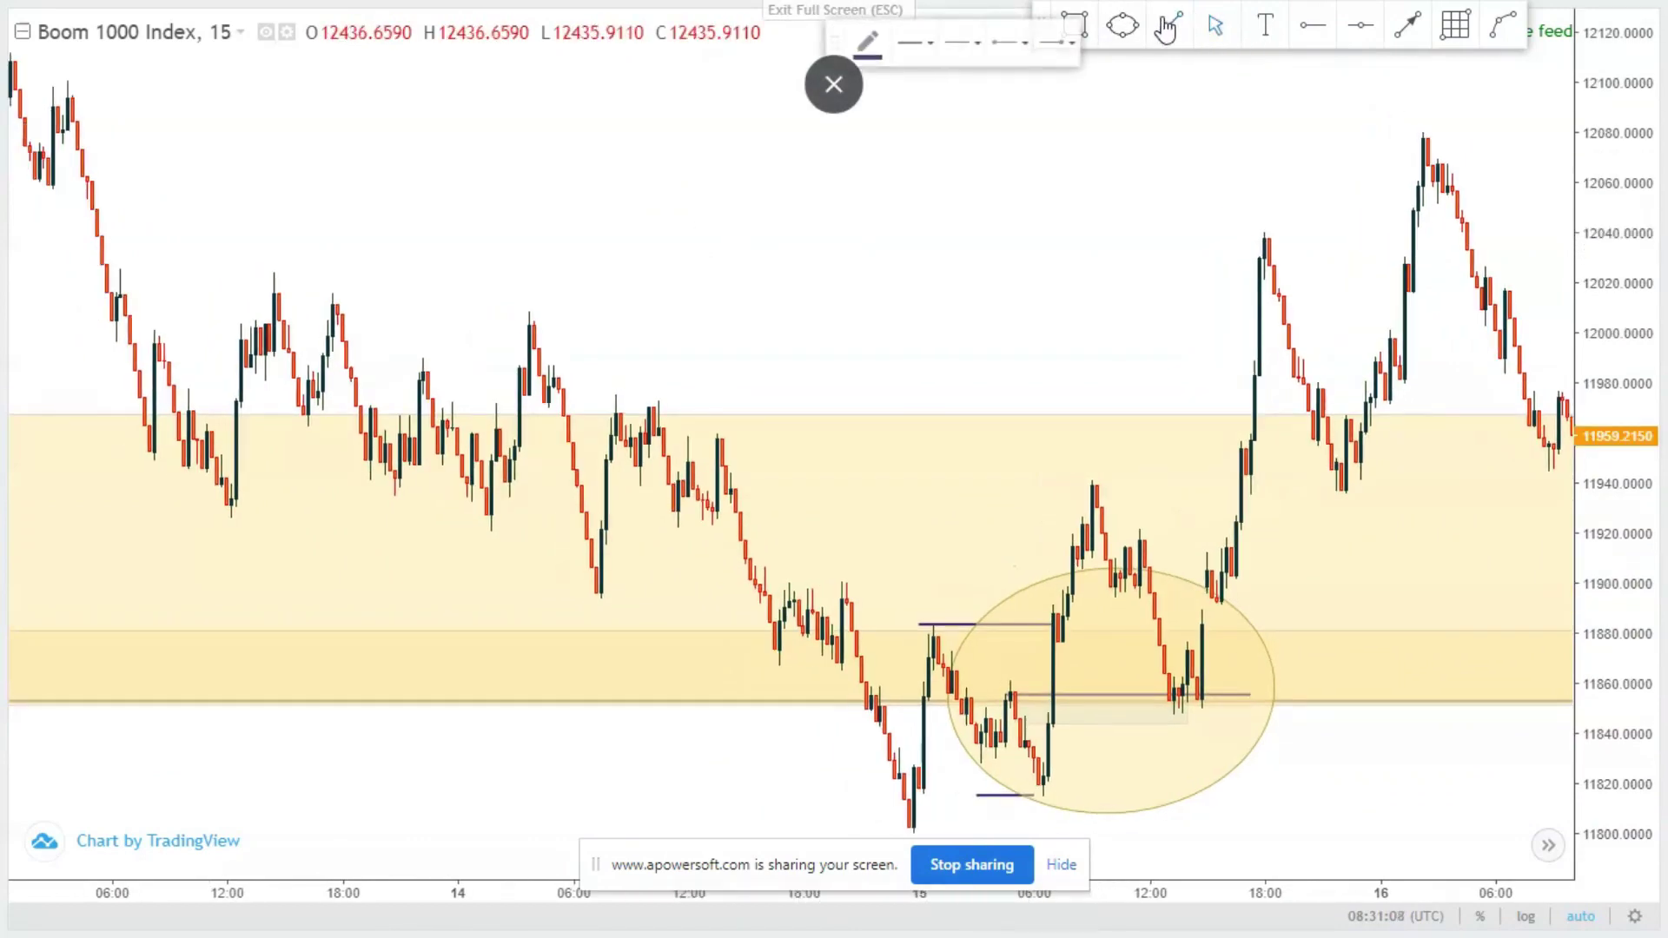
click(270, 271)
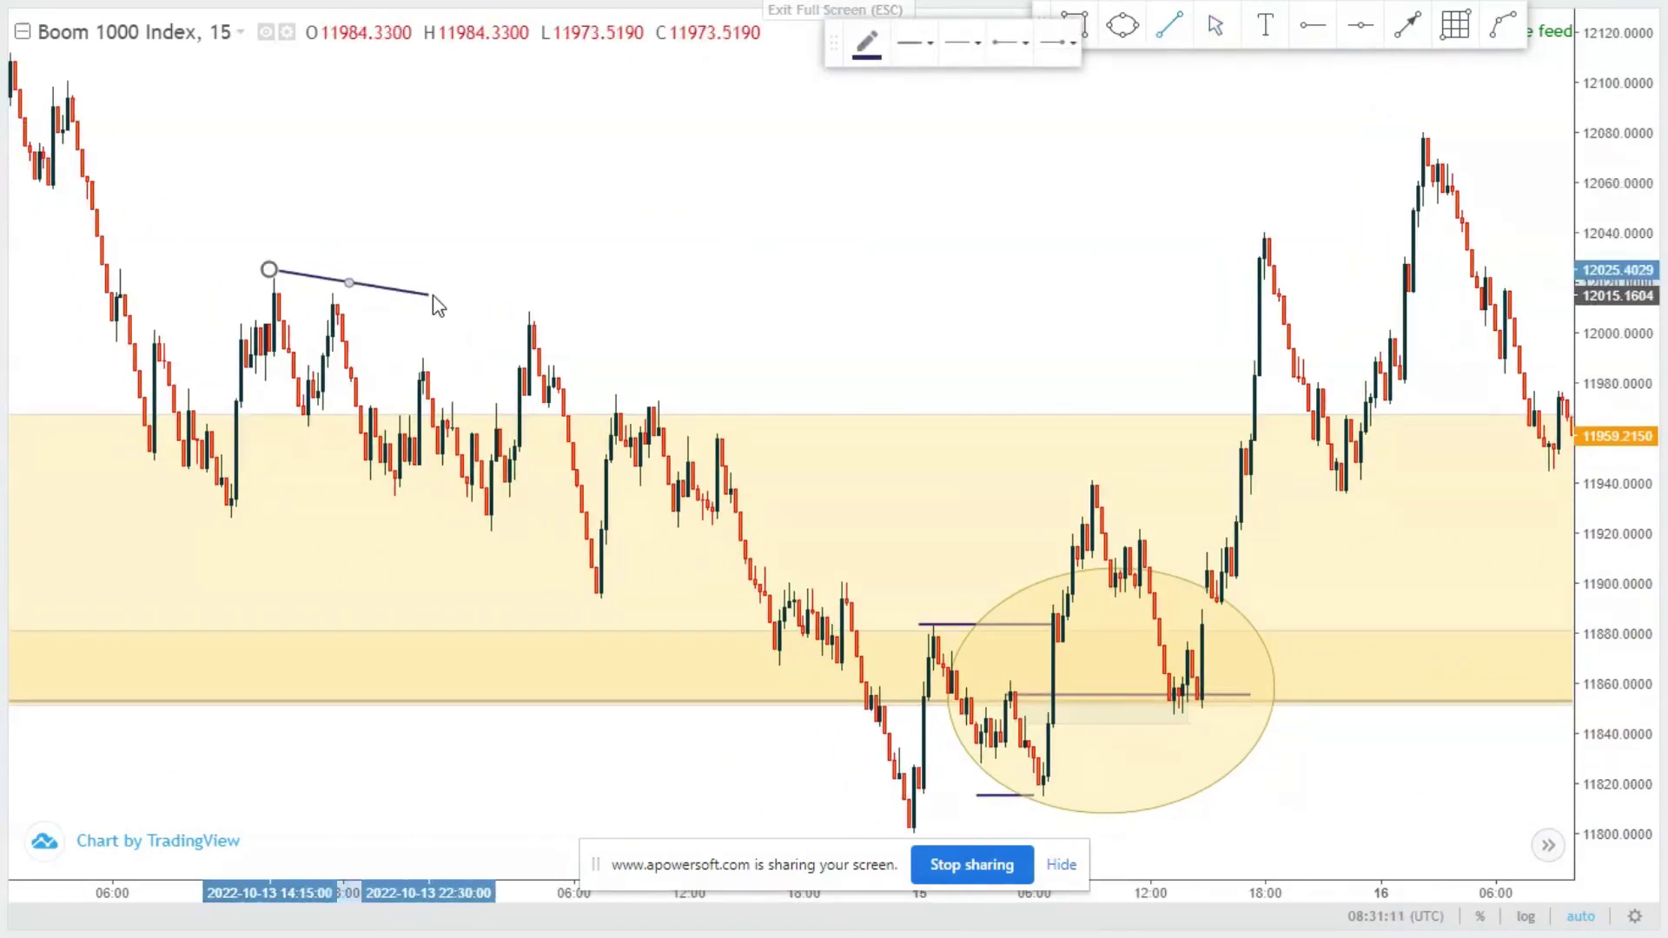
shift+click(1261, 286)
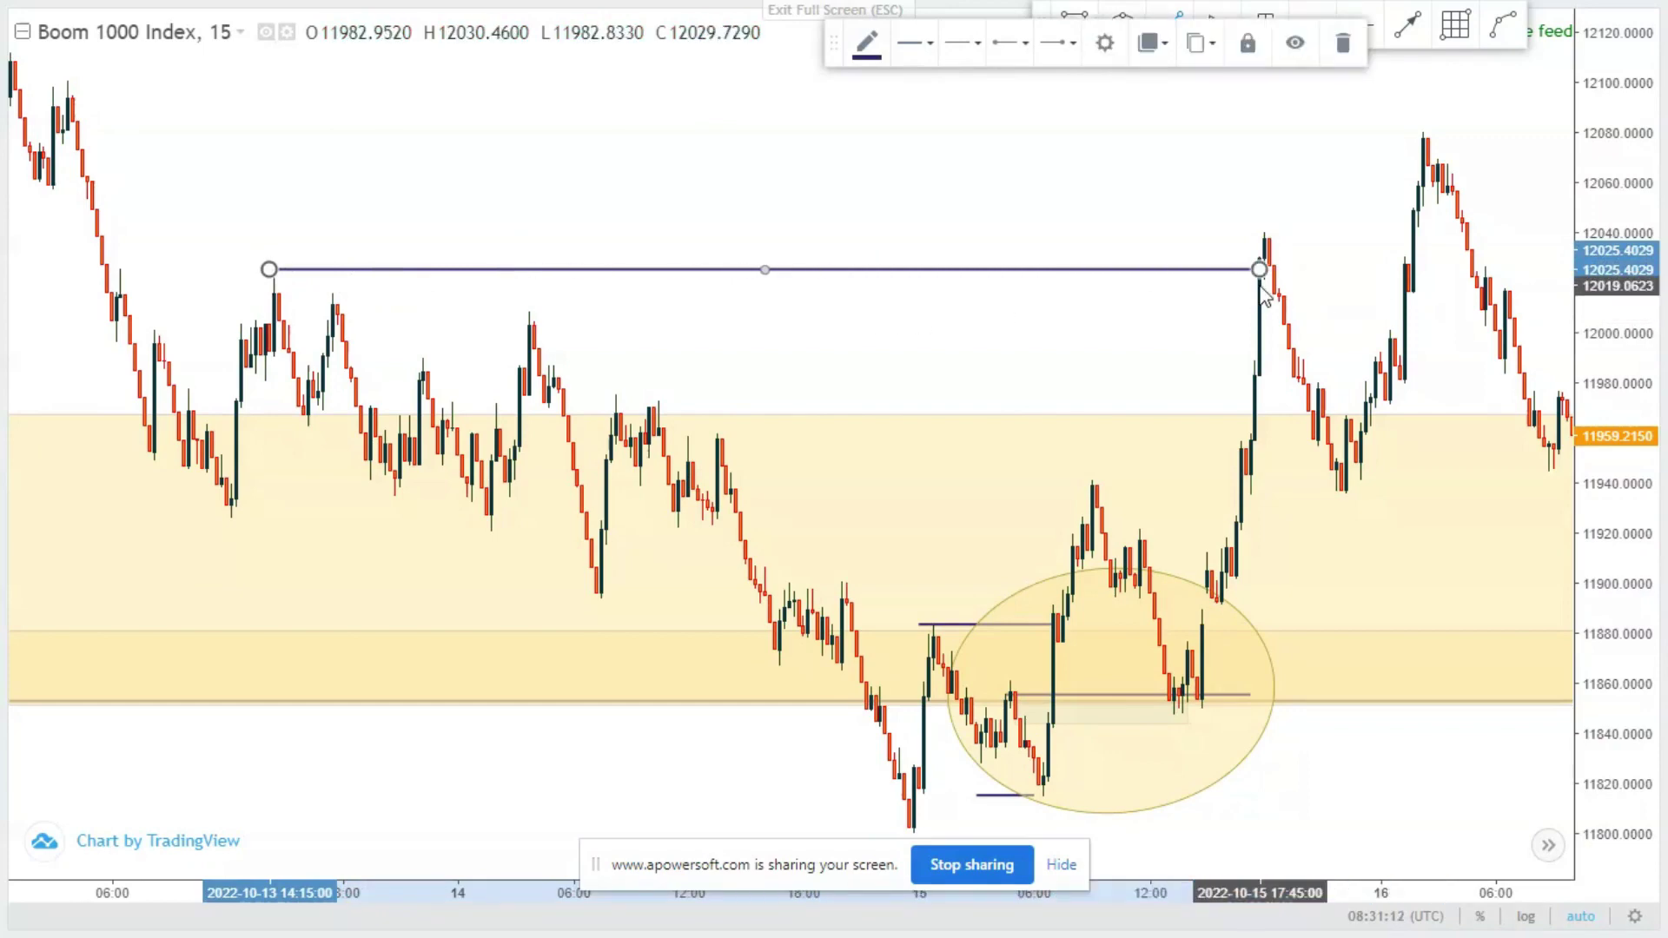
click(807, 377)
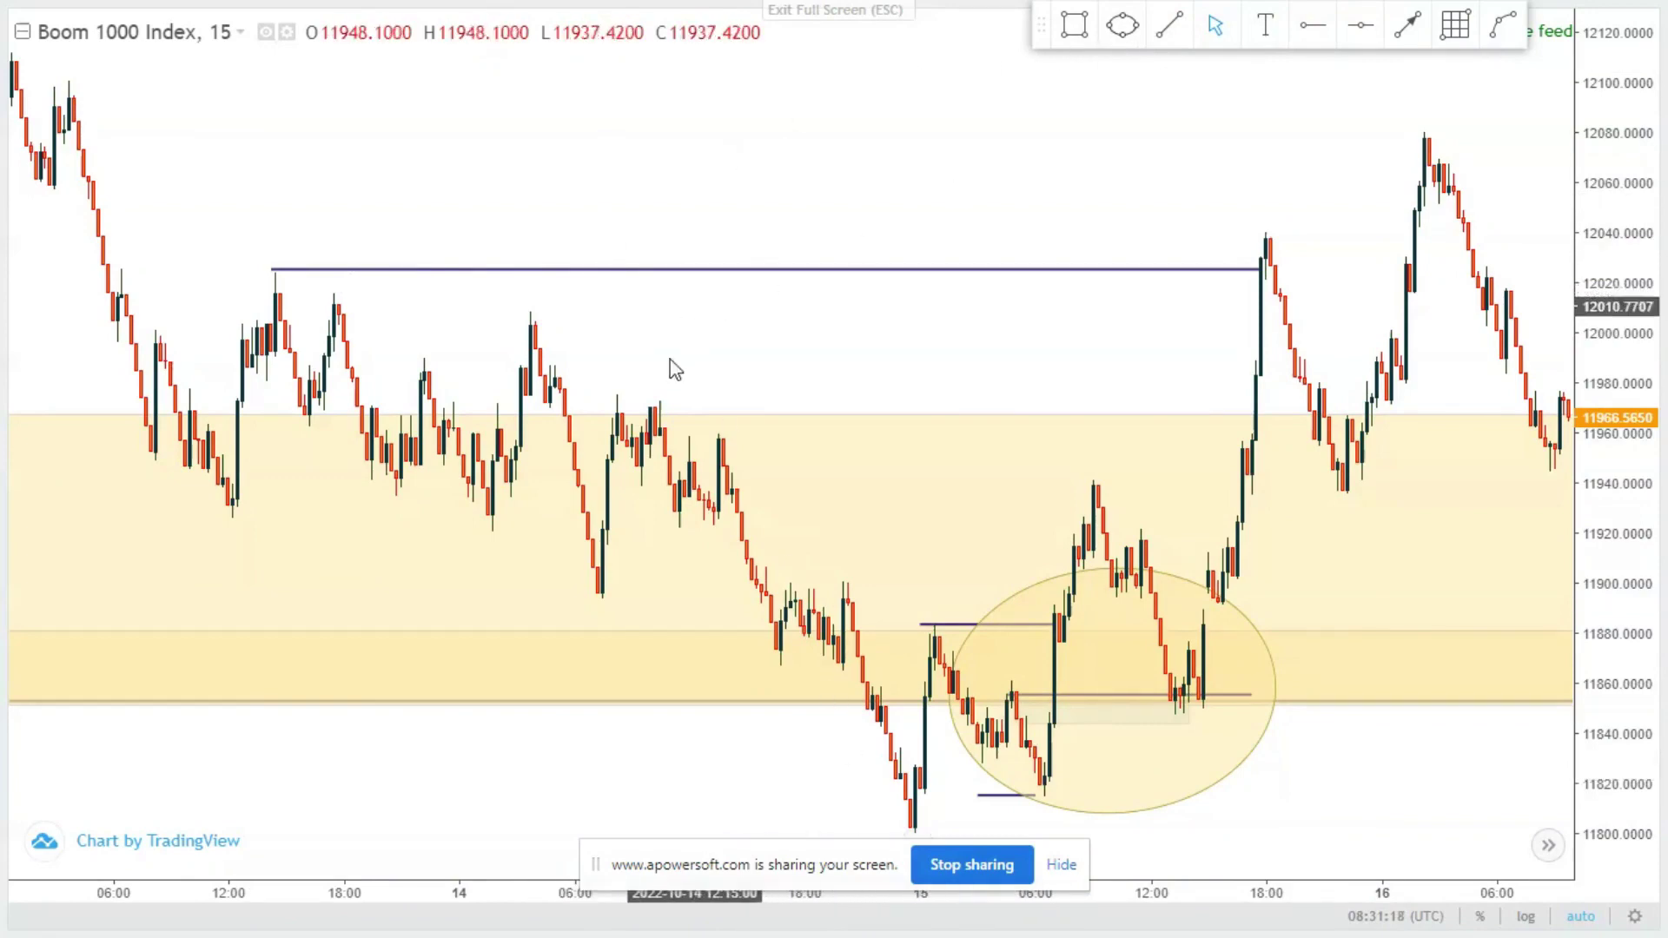
- Extend the swing-low line at about 11815 back to 14 October 12:30 and forward to about 17:30 on 15 October
drag(733, 369, 551, 345)
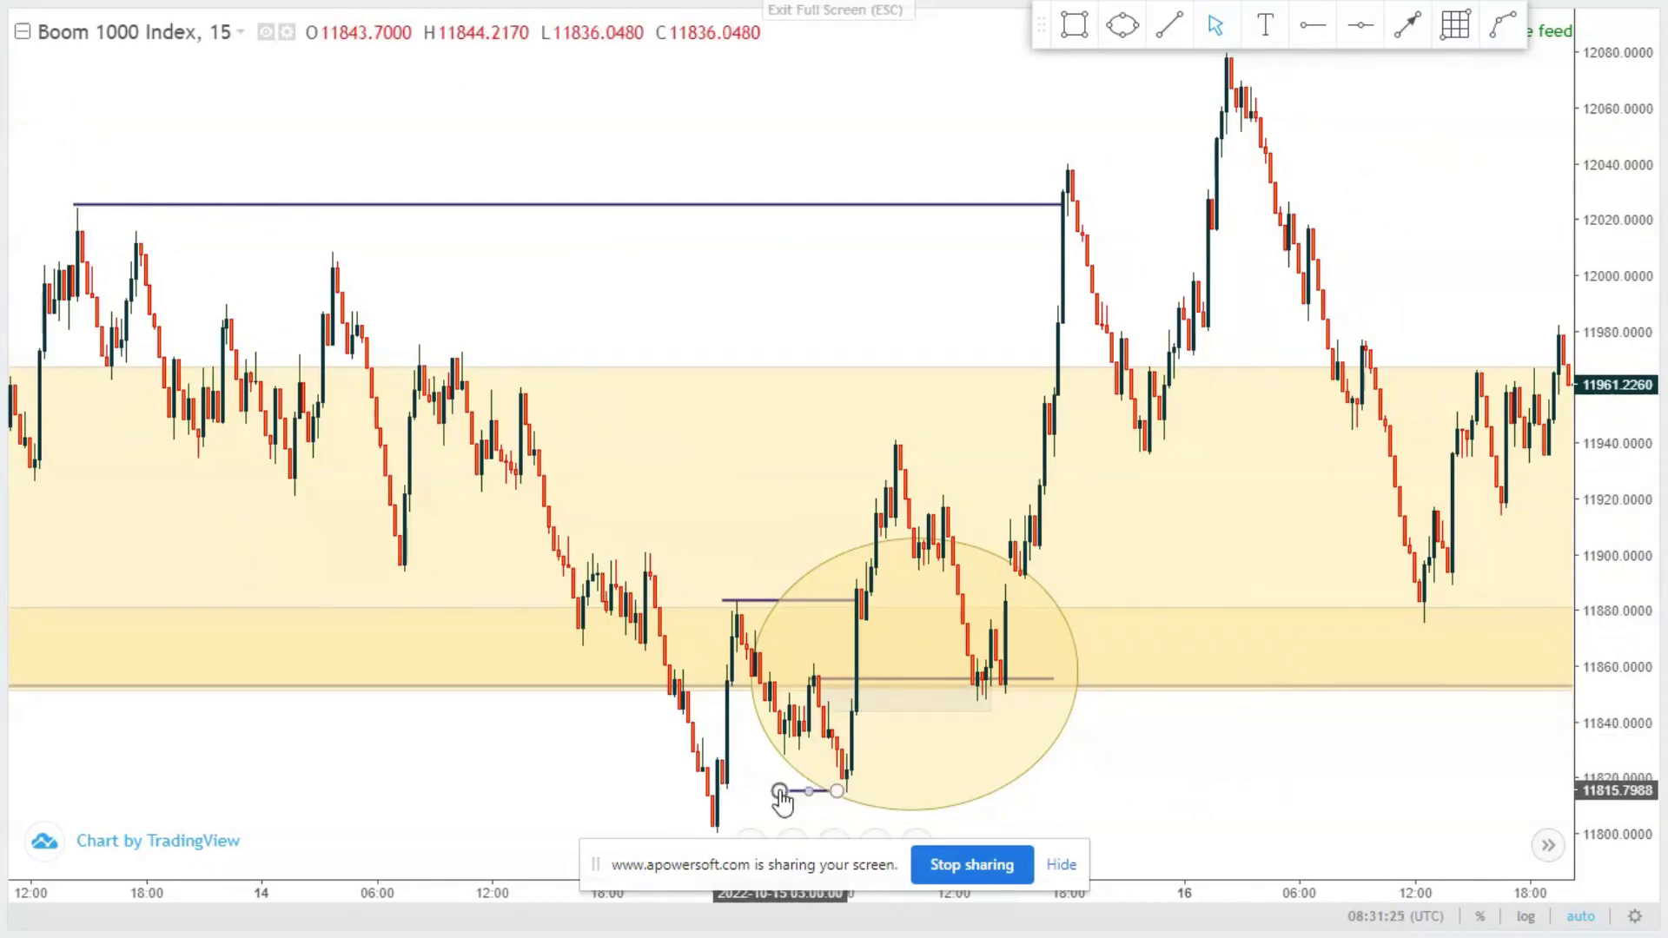
drag(780, 795, 727, 796)
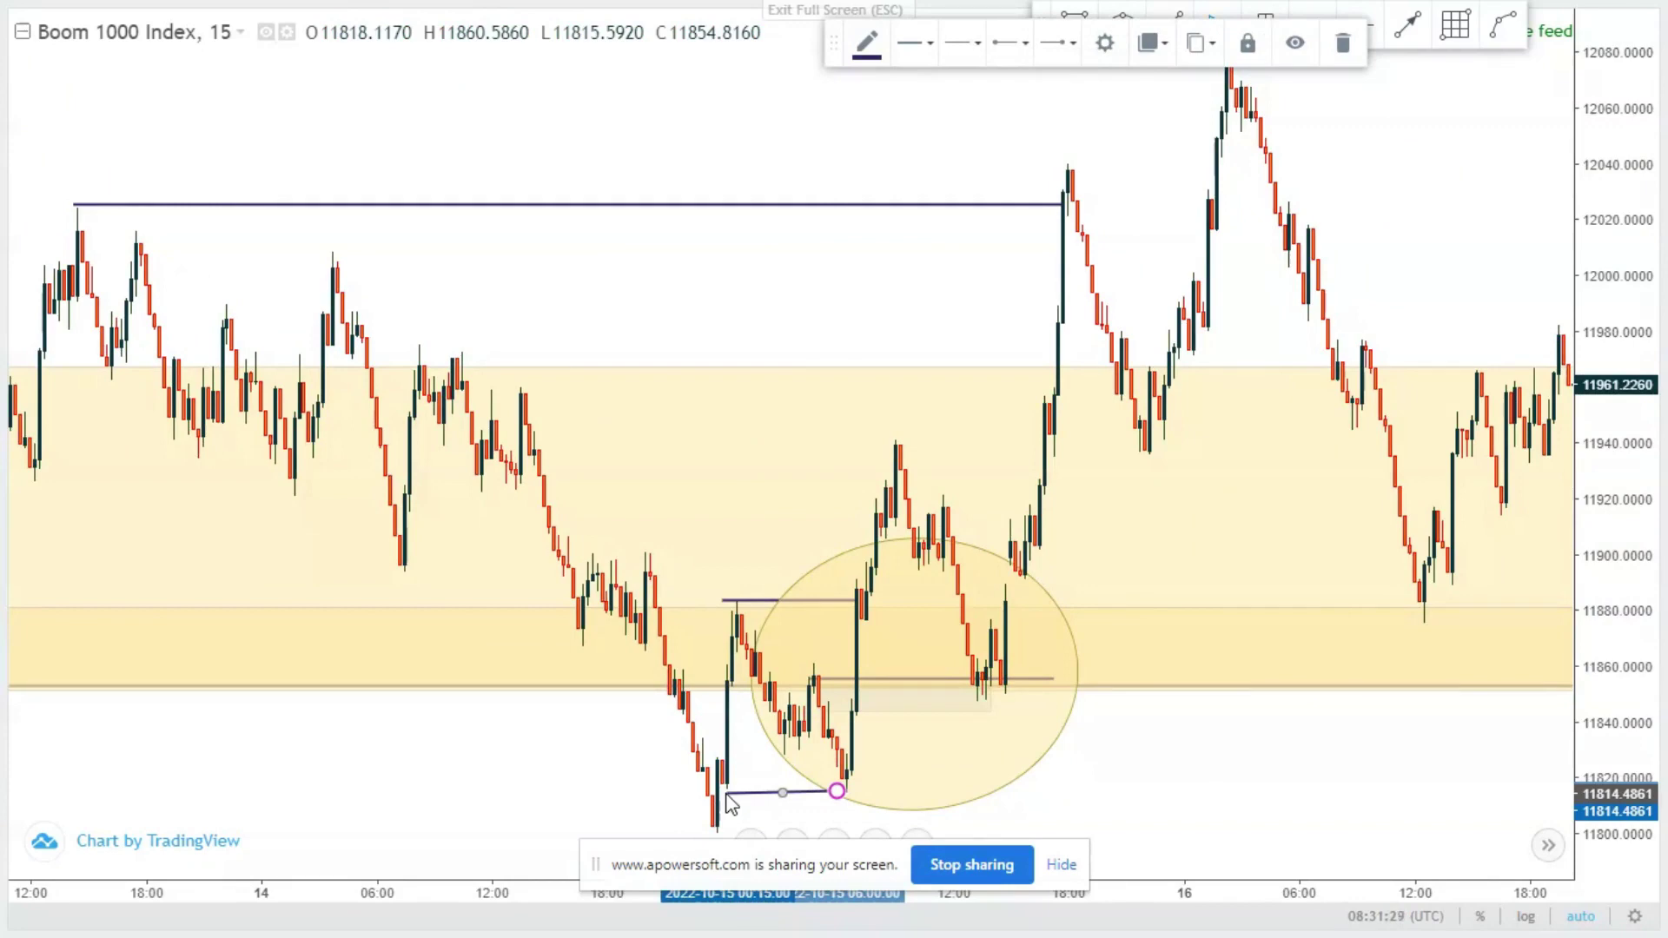
drag(728, 795, 511, 771)
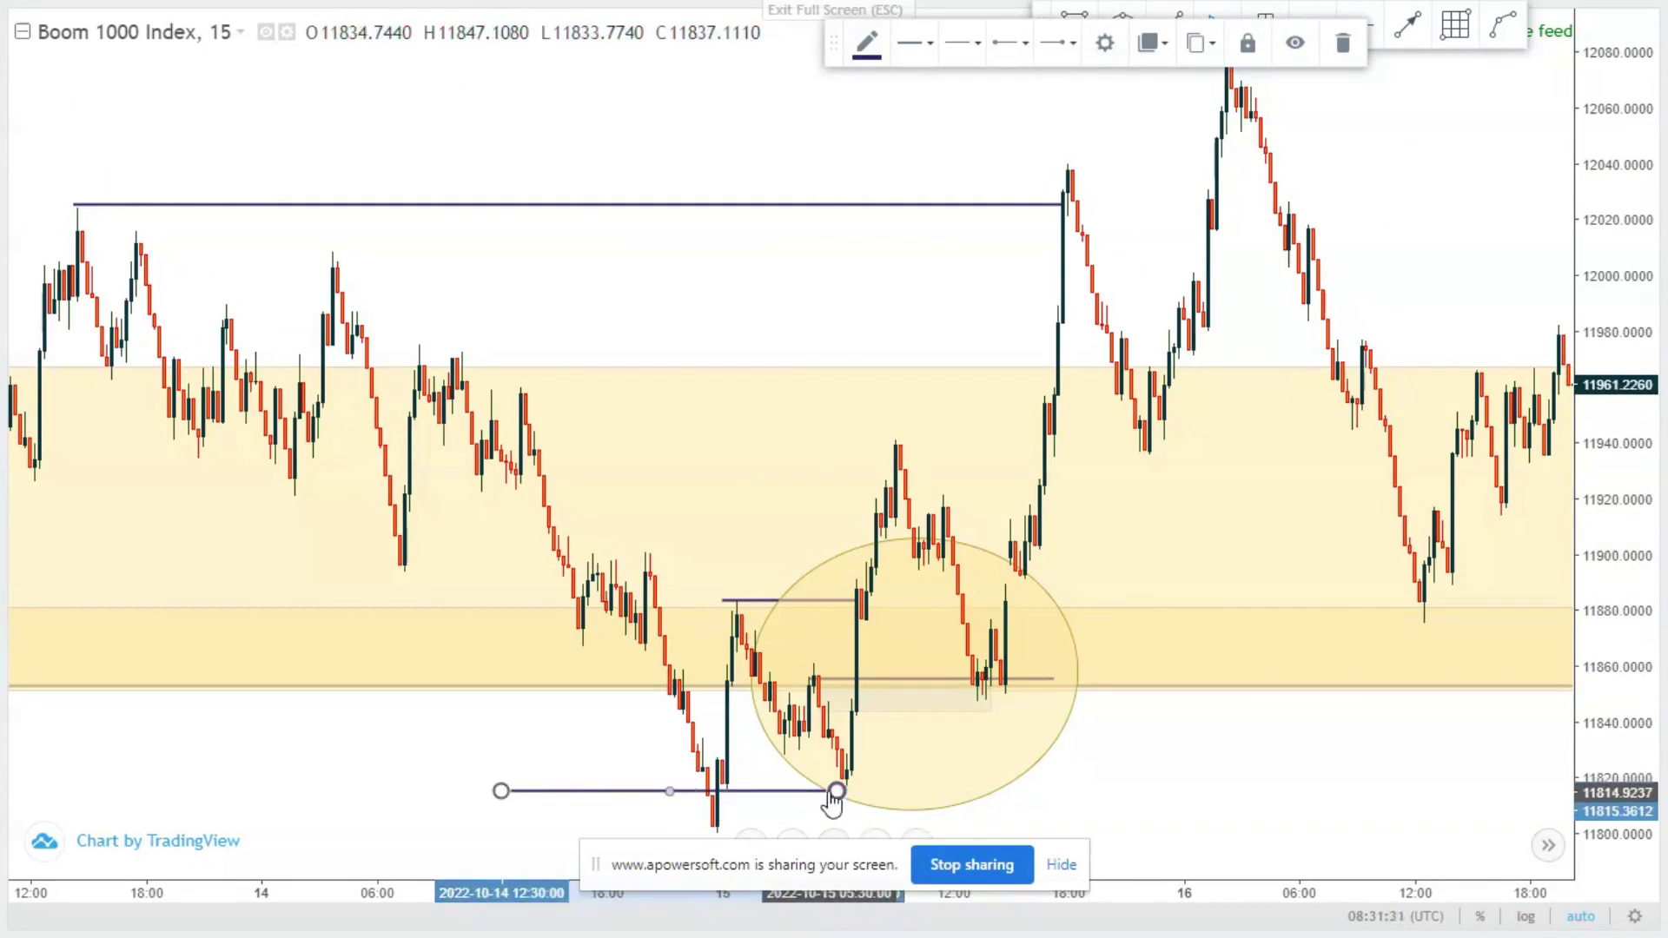
drag(860, 792, 905, 796)
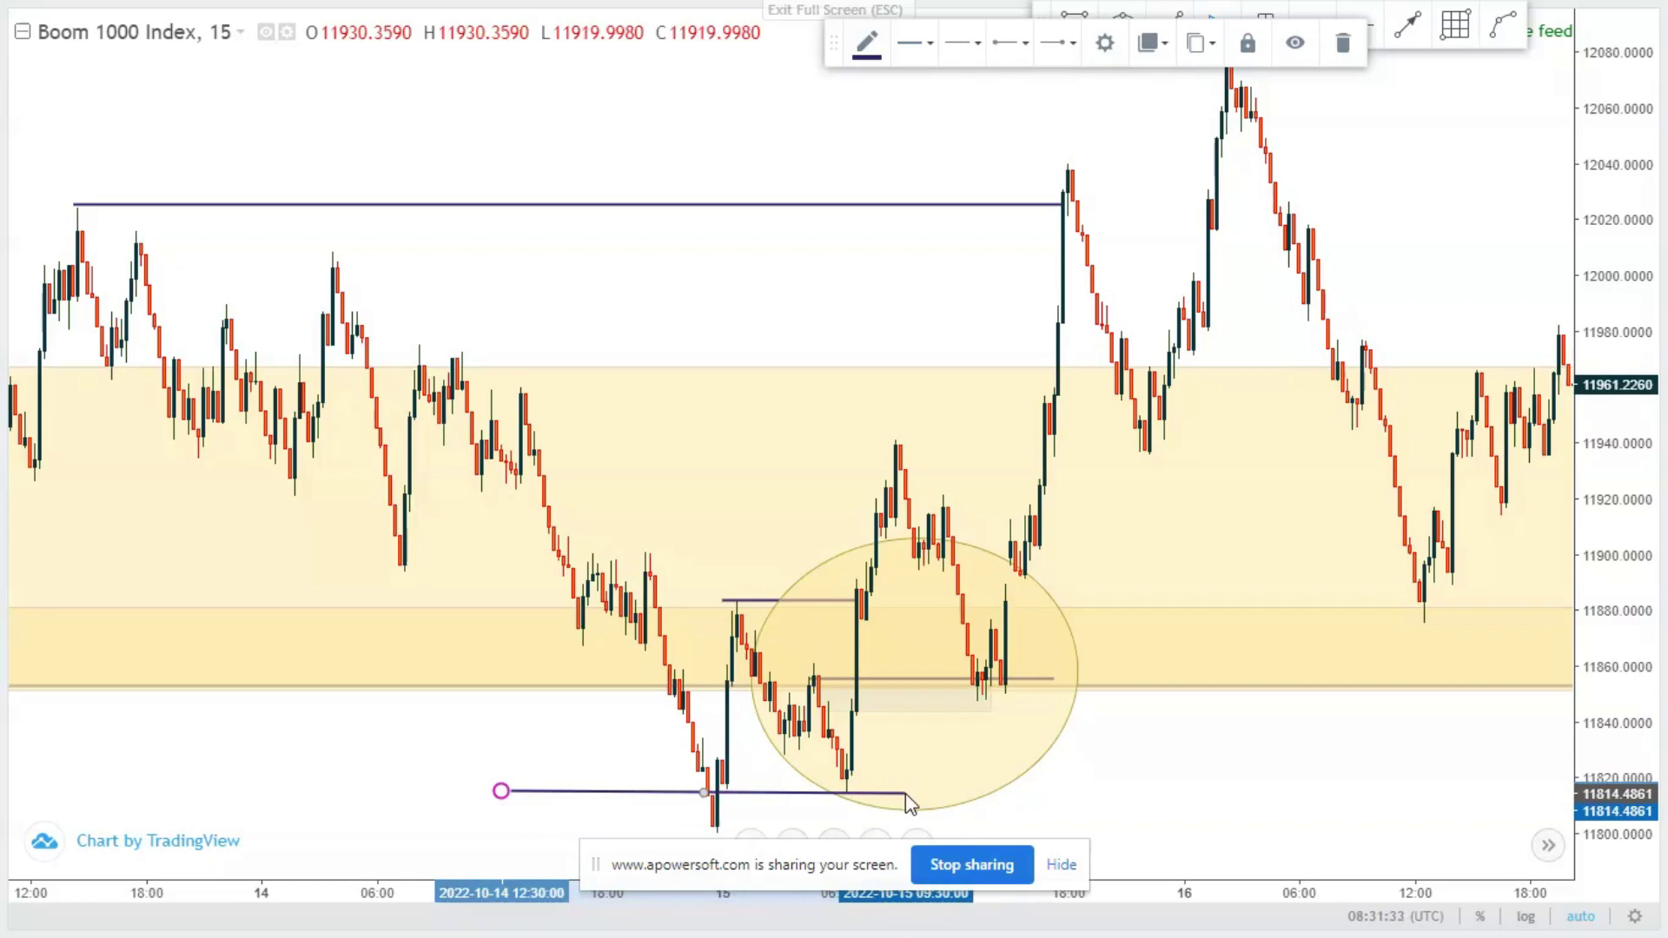
click(1060, 792)
click(1124, 778)
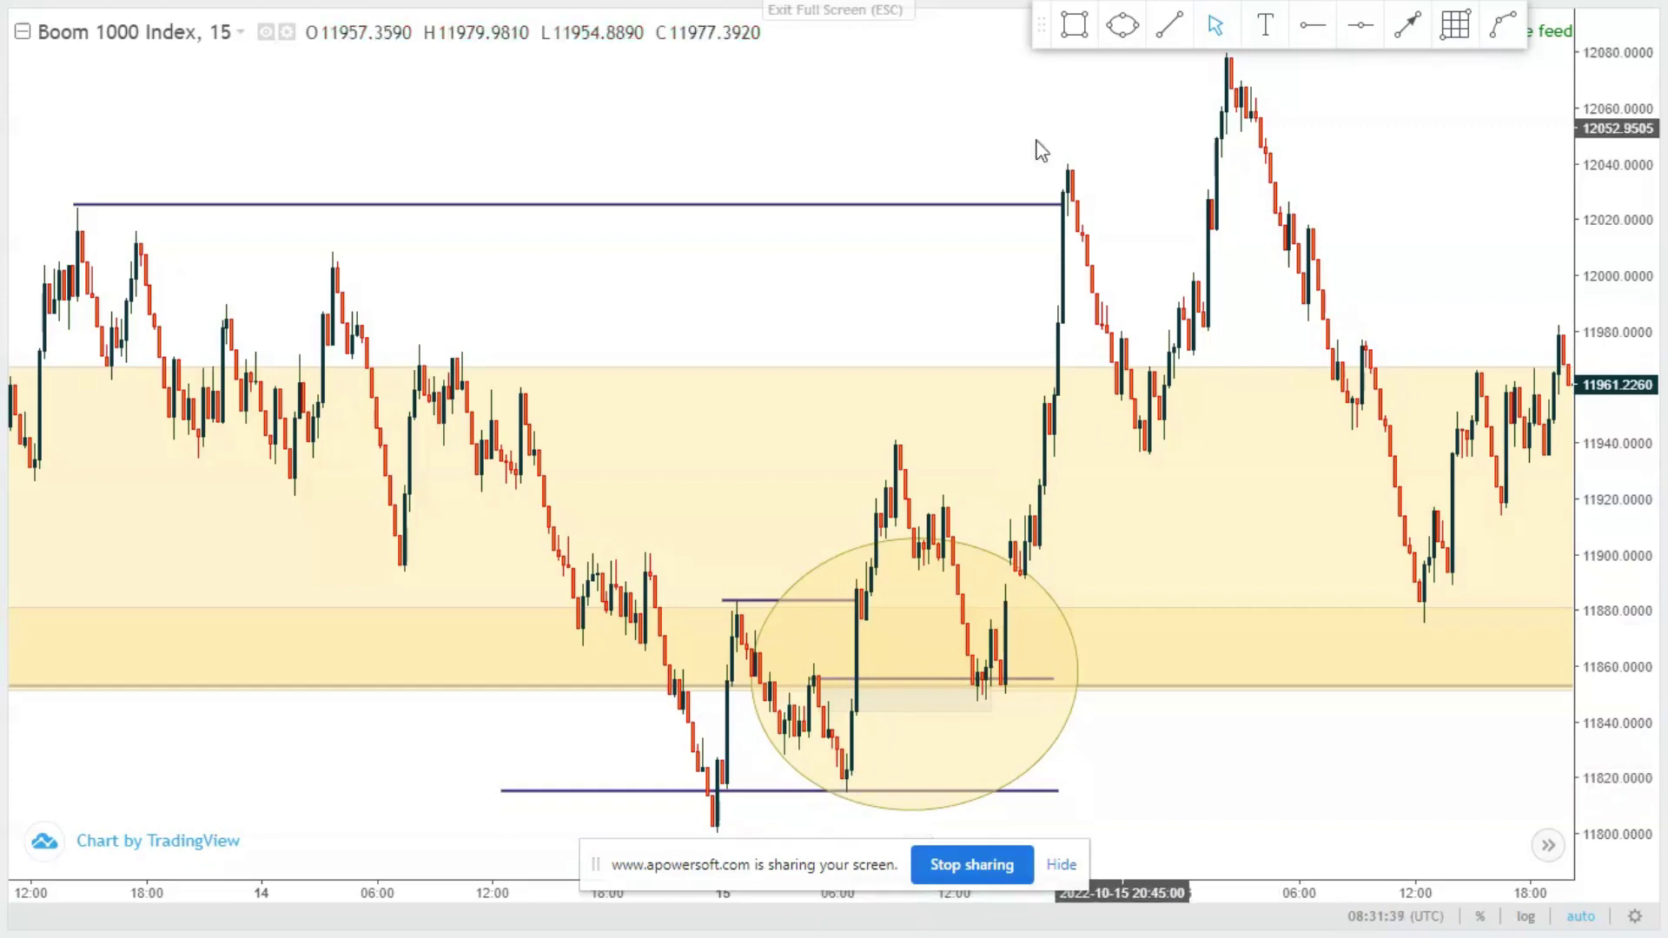
- Draw a horizontal trend line at about 12078 from the 16 October 02:30 swing high back to about 15:45 on 15 October
drag(885, 148, 1028, 141)
drag(466, 227, 800, 253)
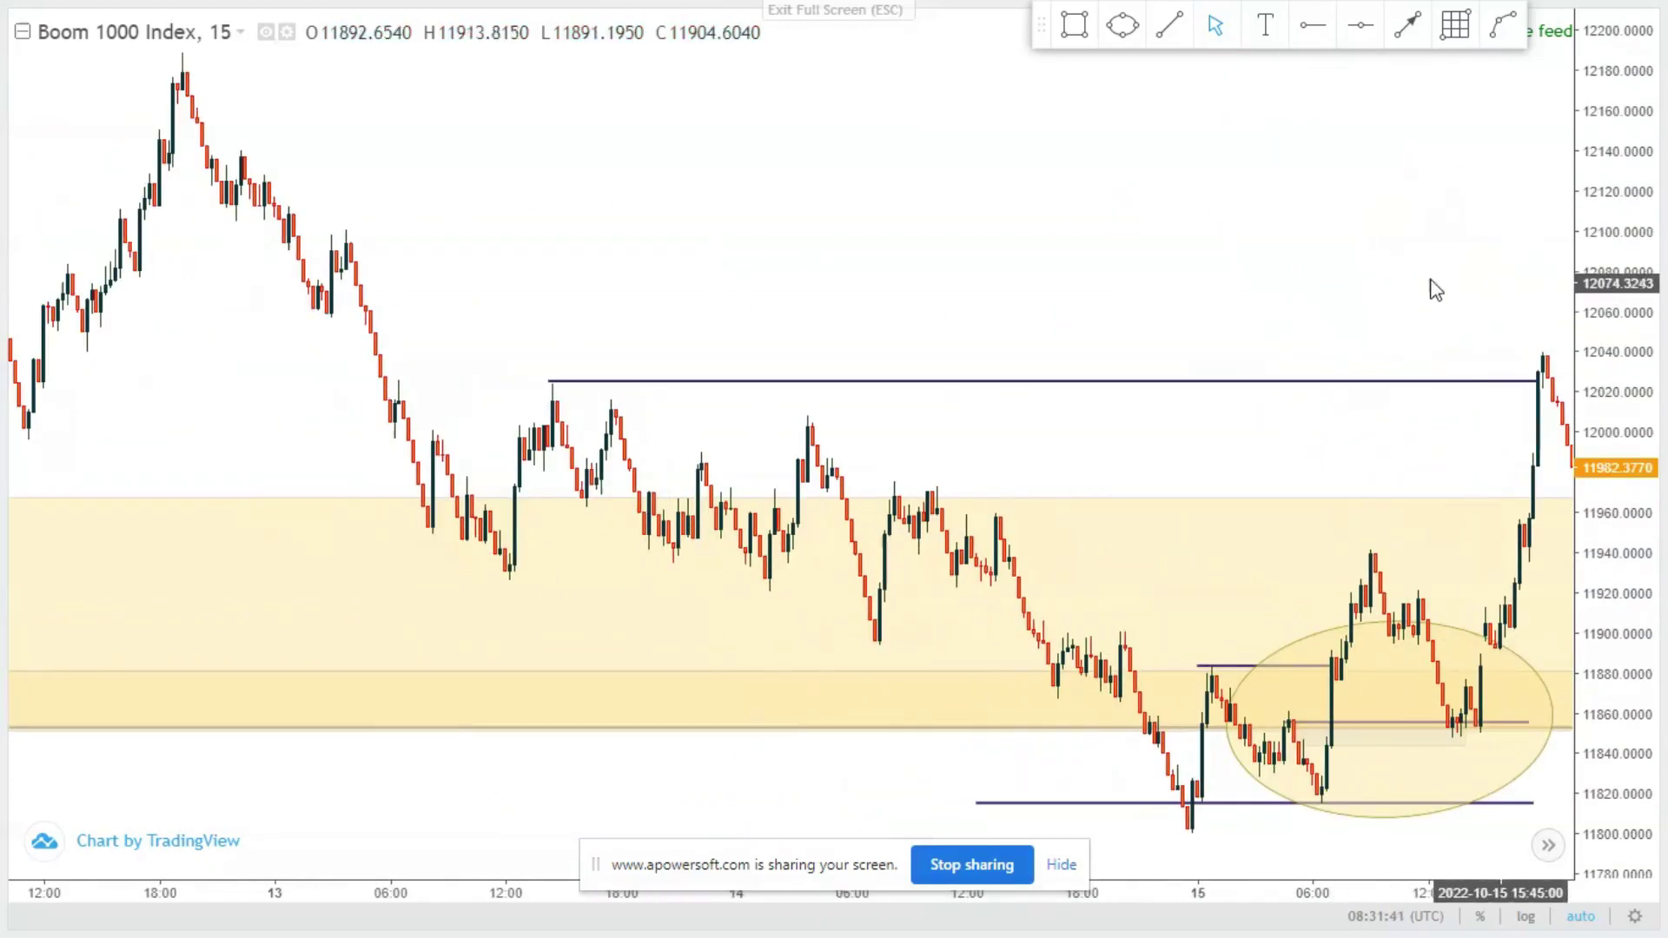
drag(1435, 290, 1373, 231)
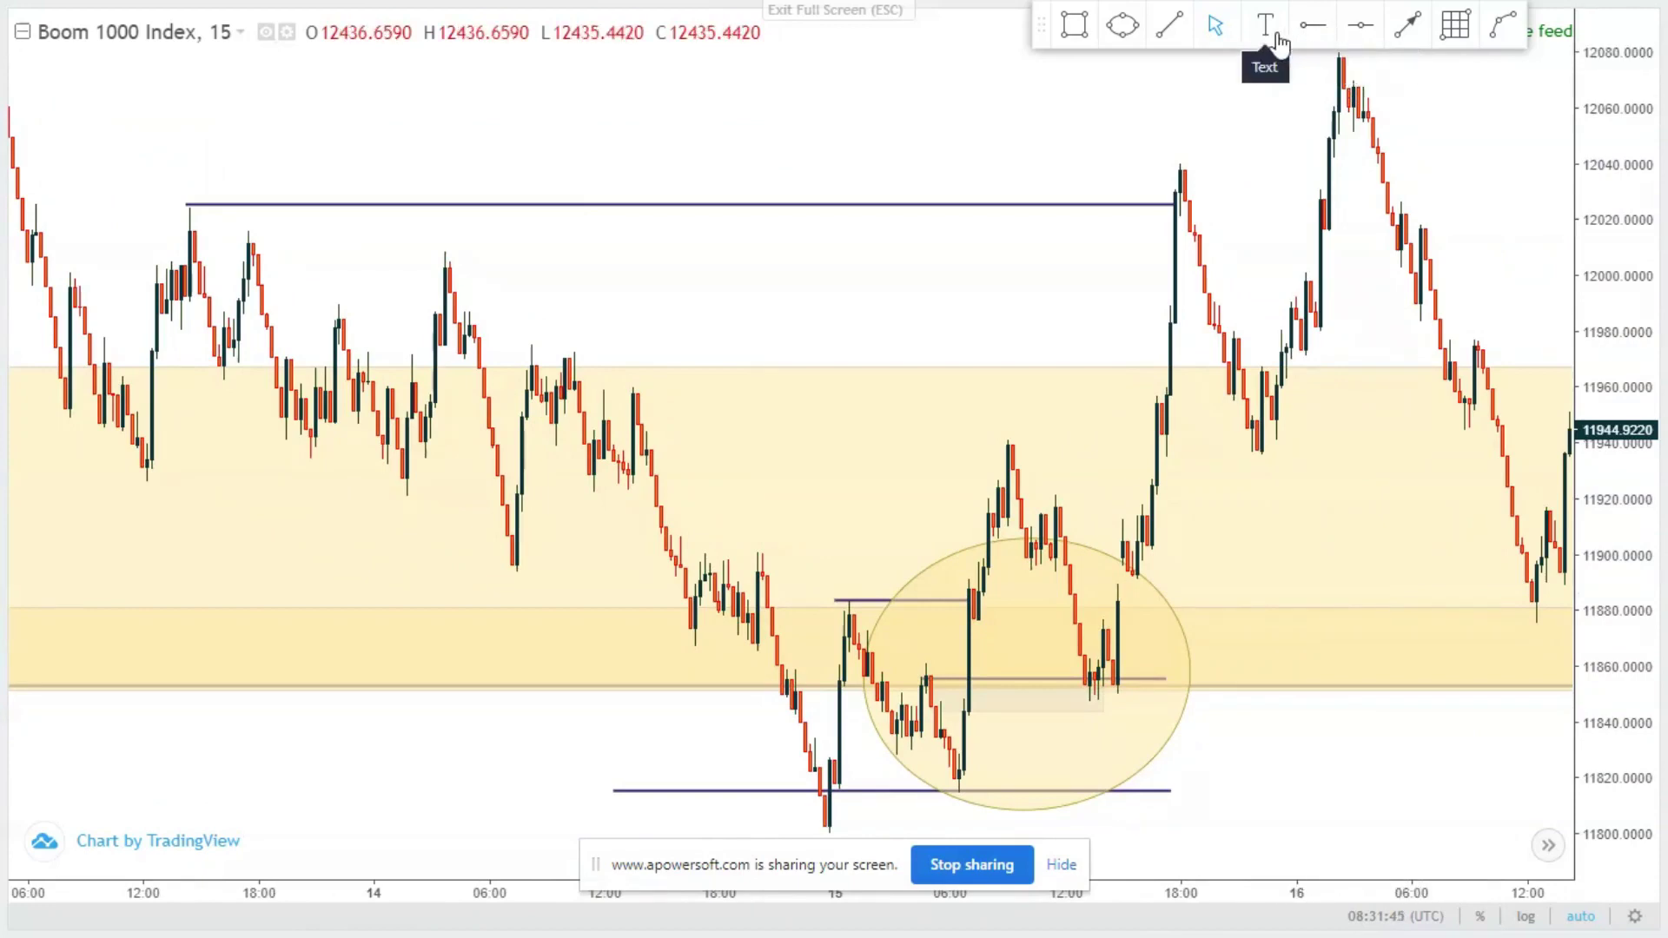
click(1169, 24)
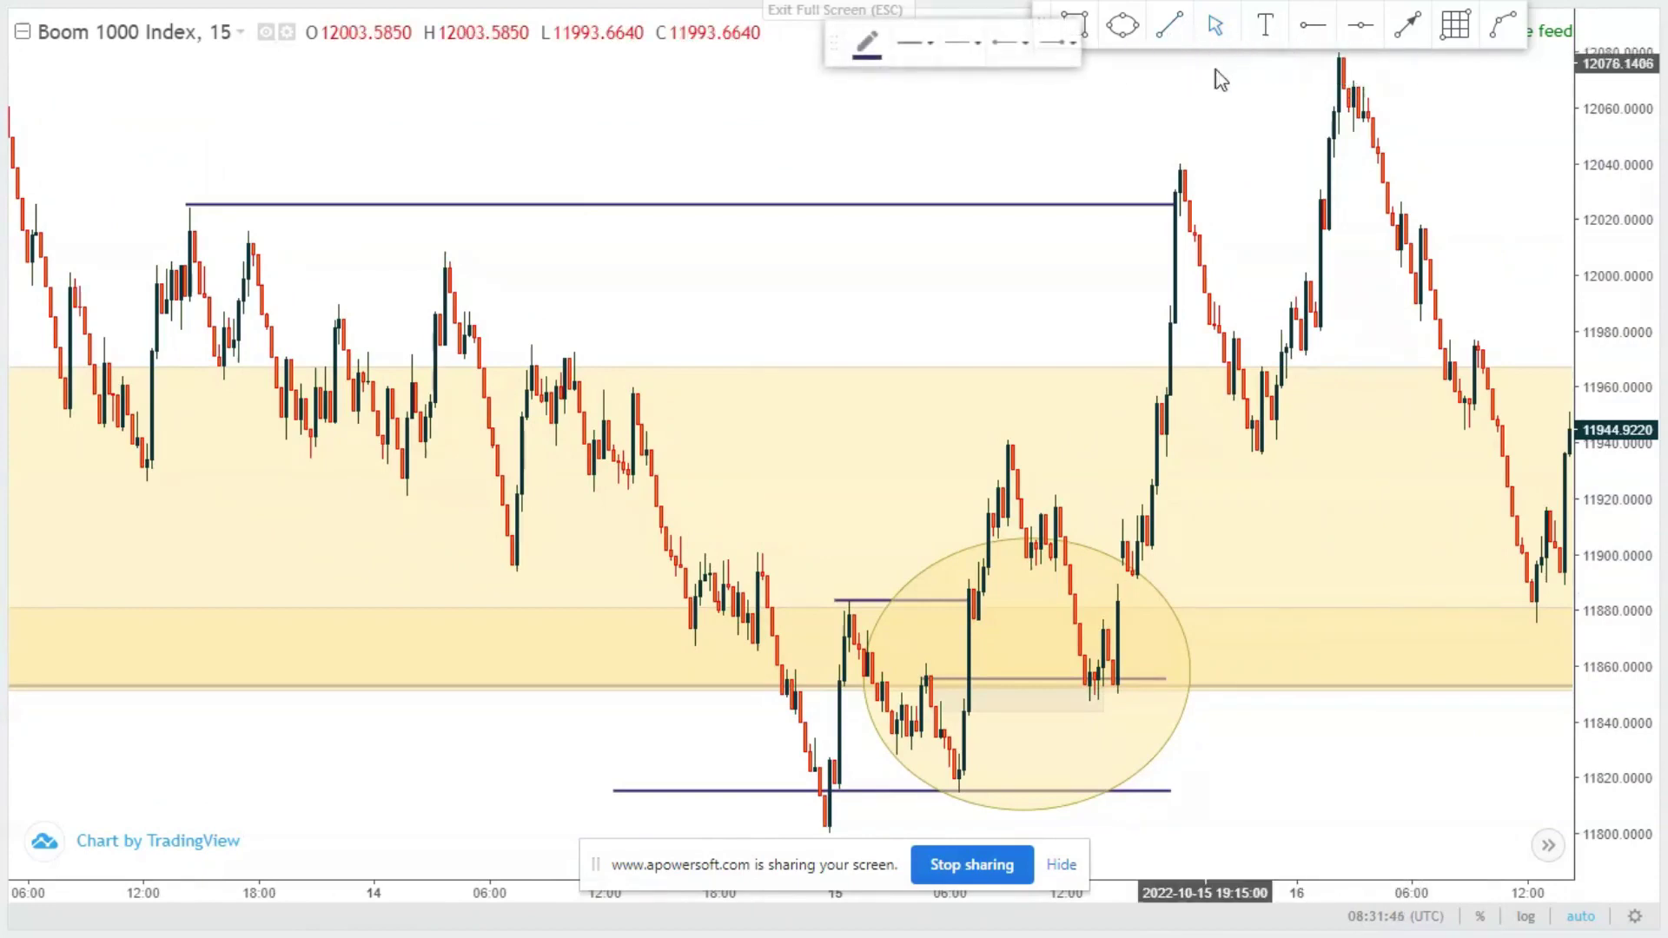
click(1344, 58)
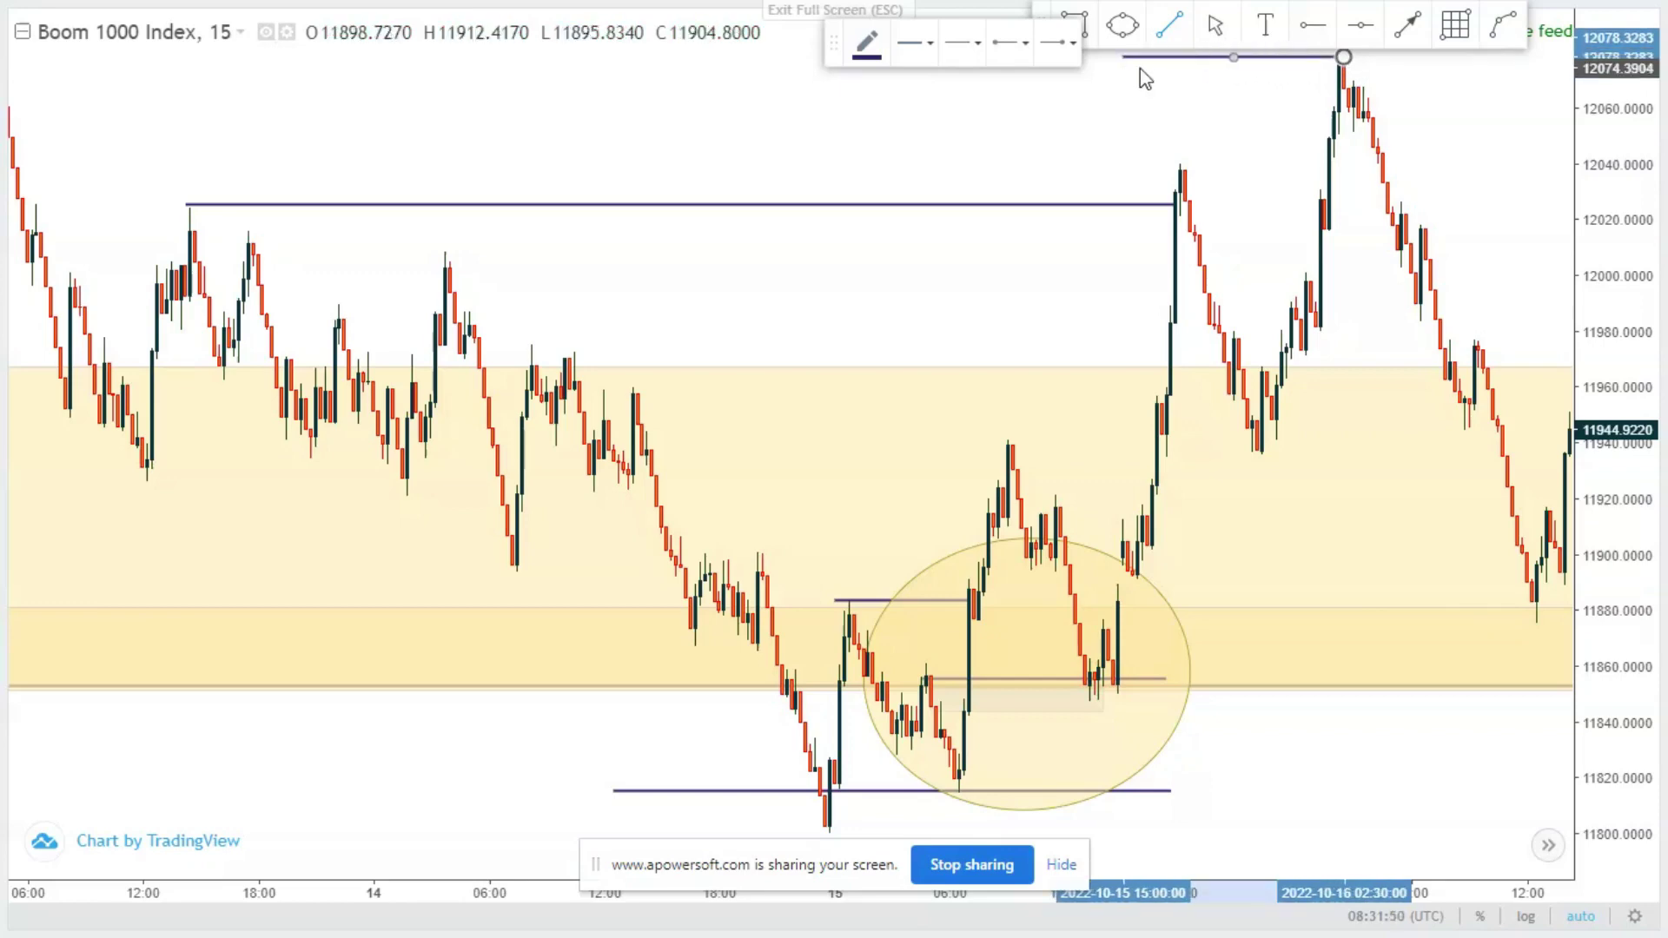
click(1139, 69)
click(996, 140)
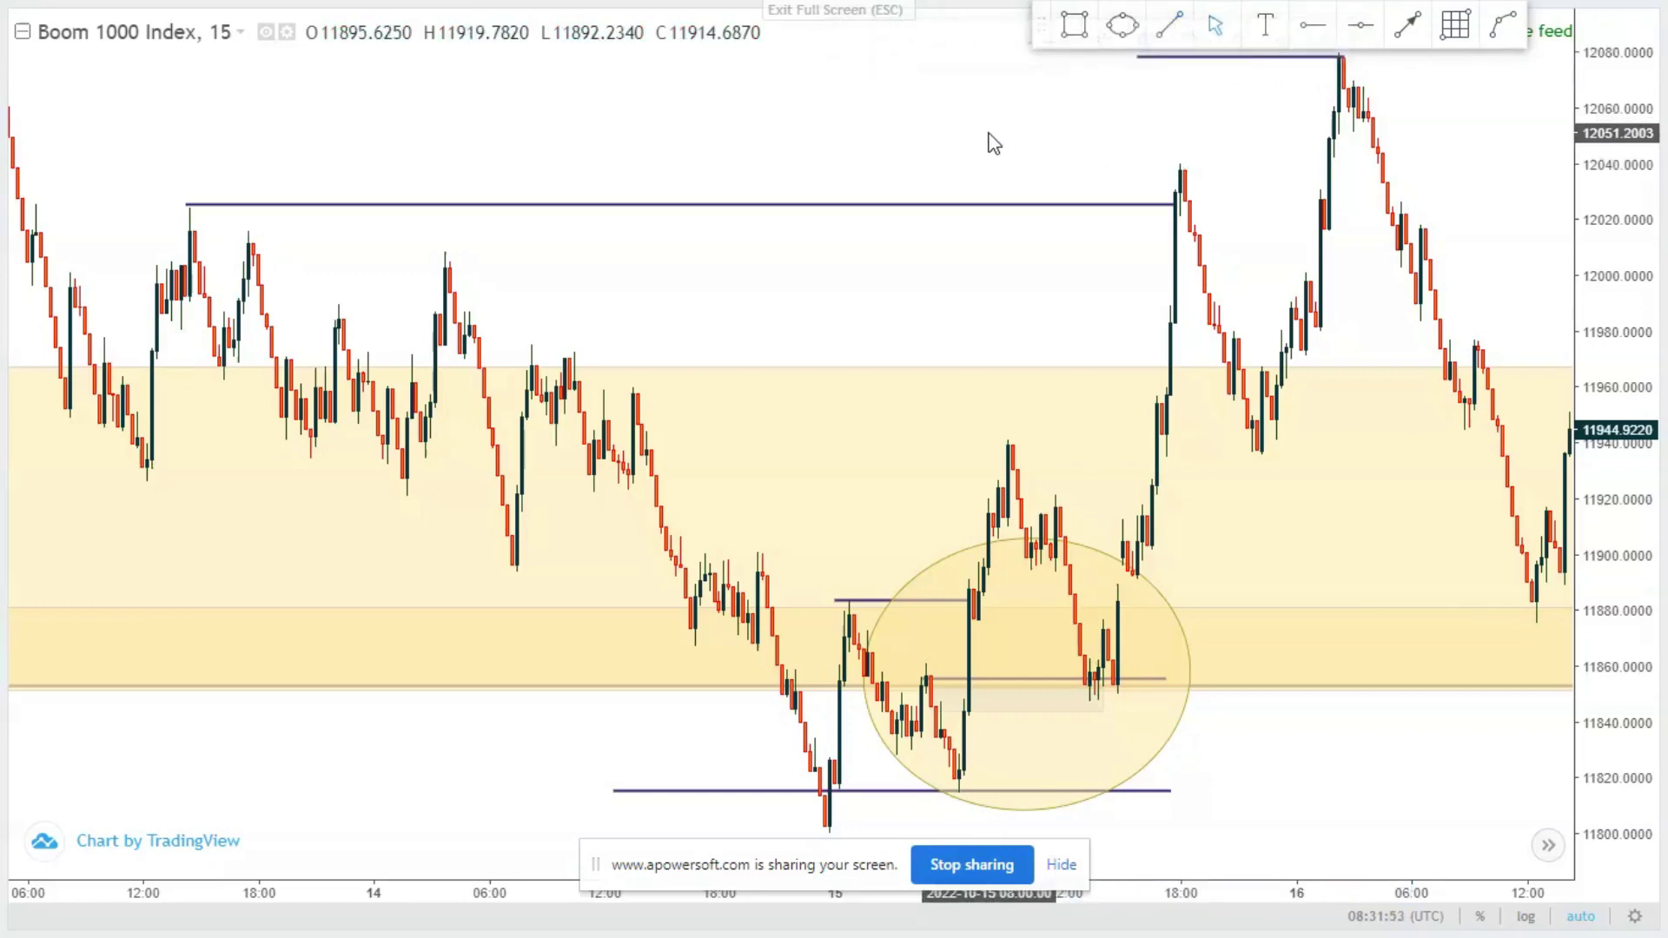
- Switch the chart to the 1440-minute interval and show the latest October candles around the demand zone
text(1400)
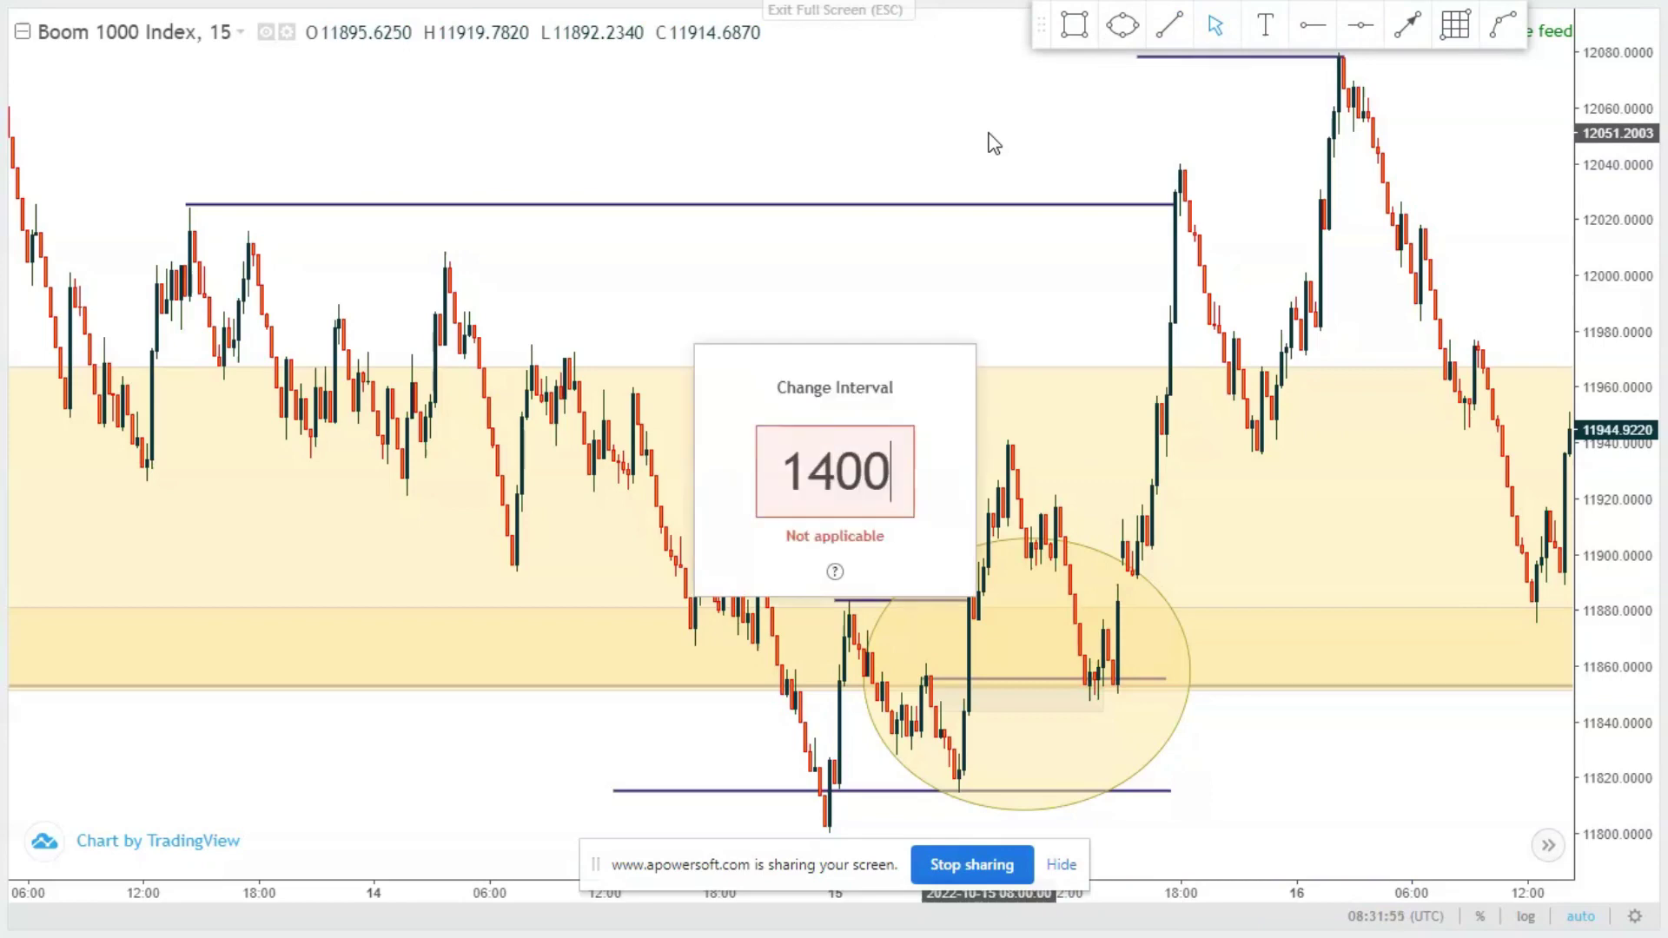
key(BackSpace)
key(BackSpace)
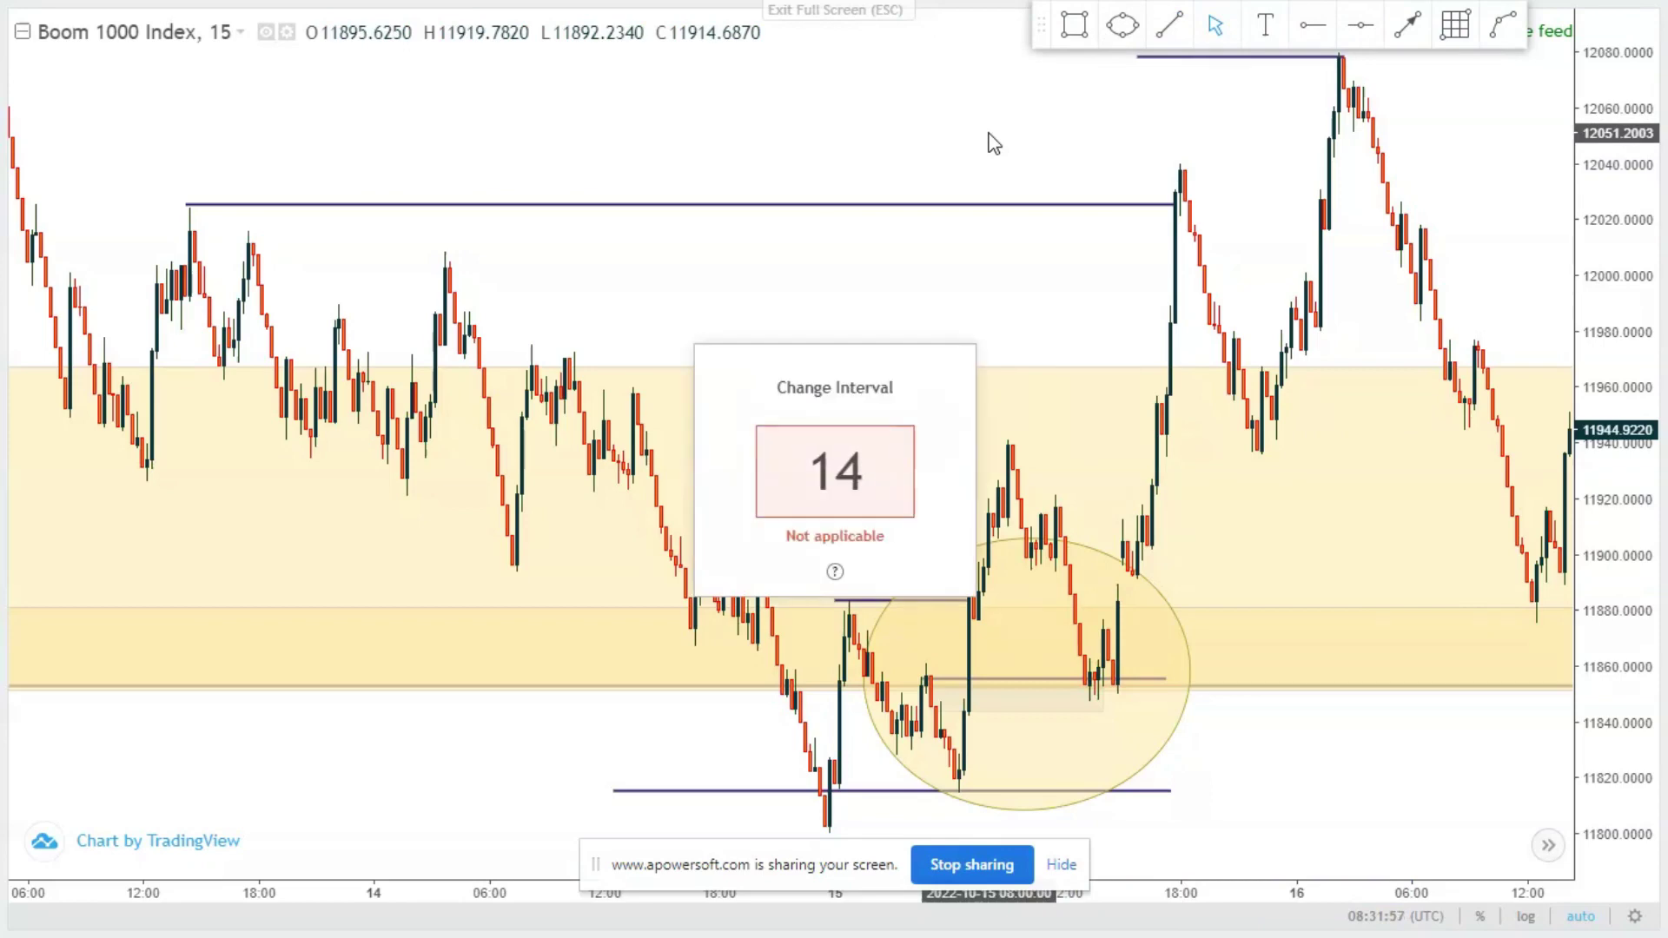
text(40)
key(Return)
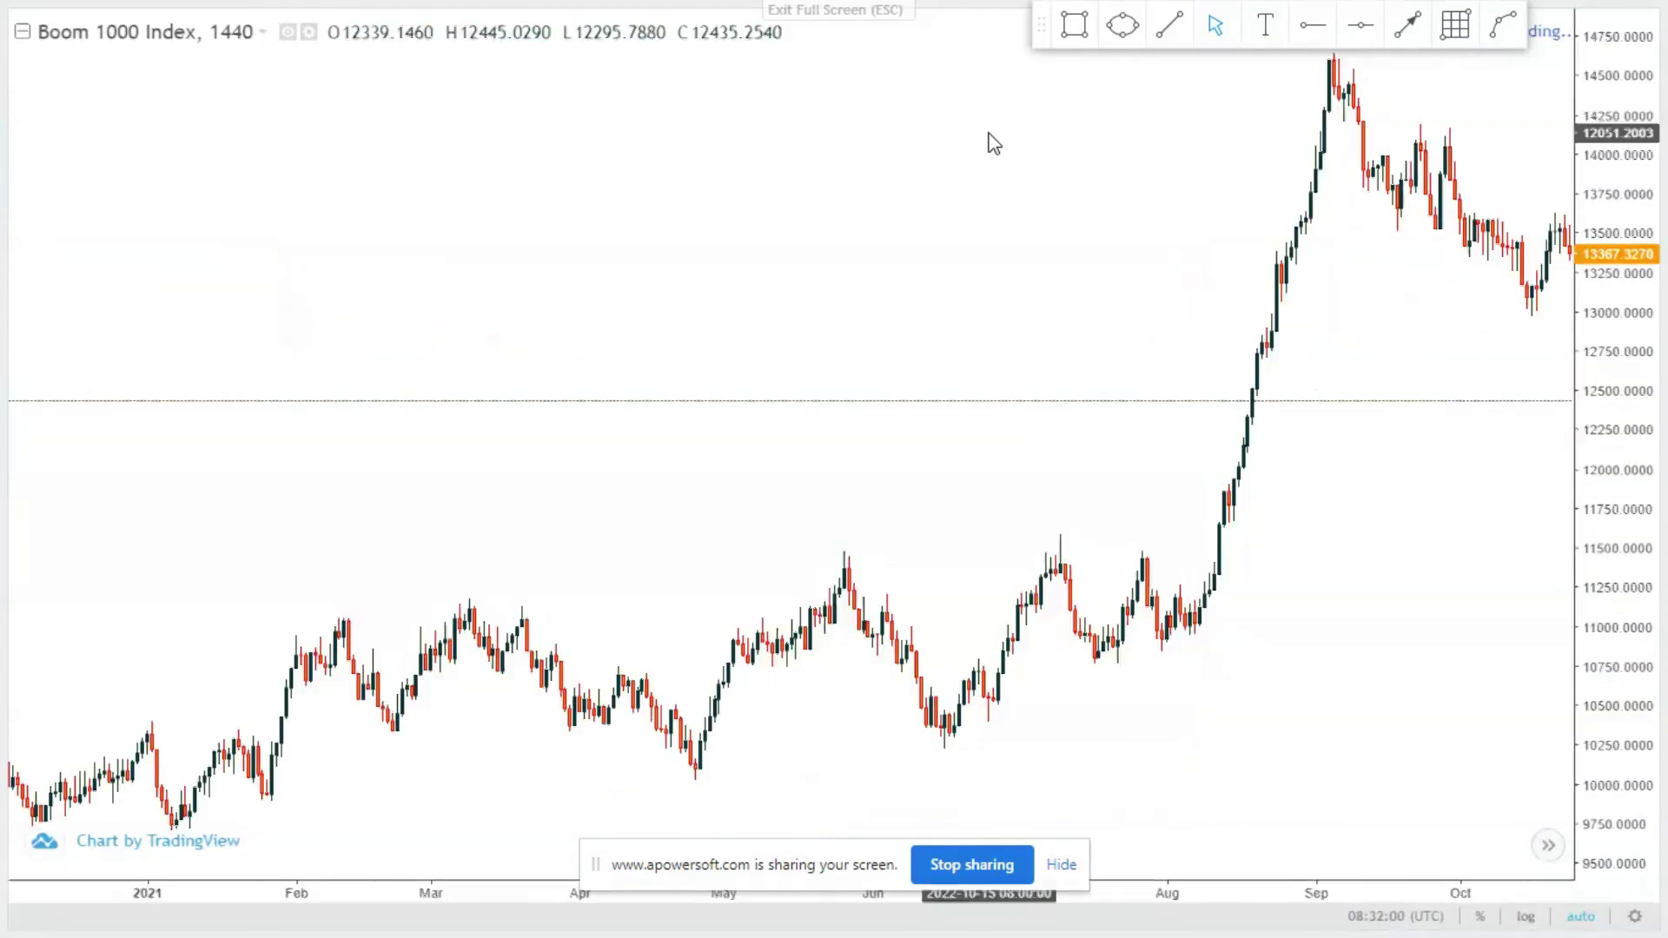
drag(1294, 194, 536, 194)
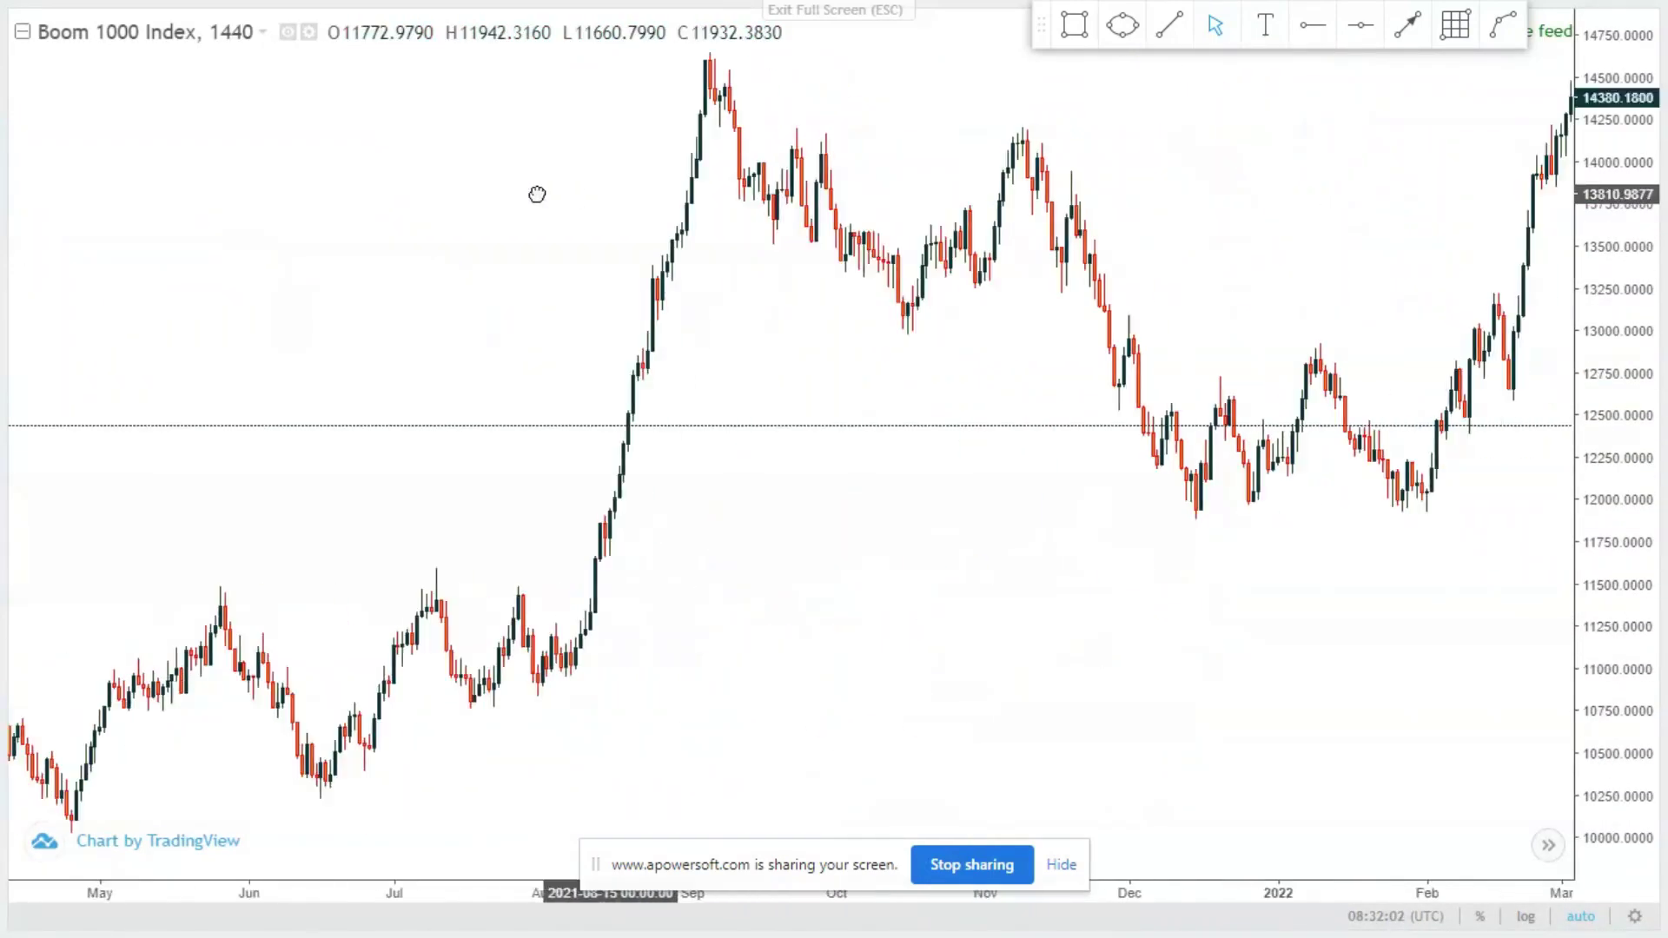
drag(915, 413, 422, 409)
drag(1097, 380, 584, 208)
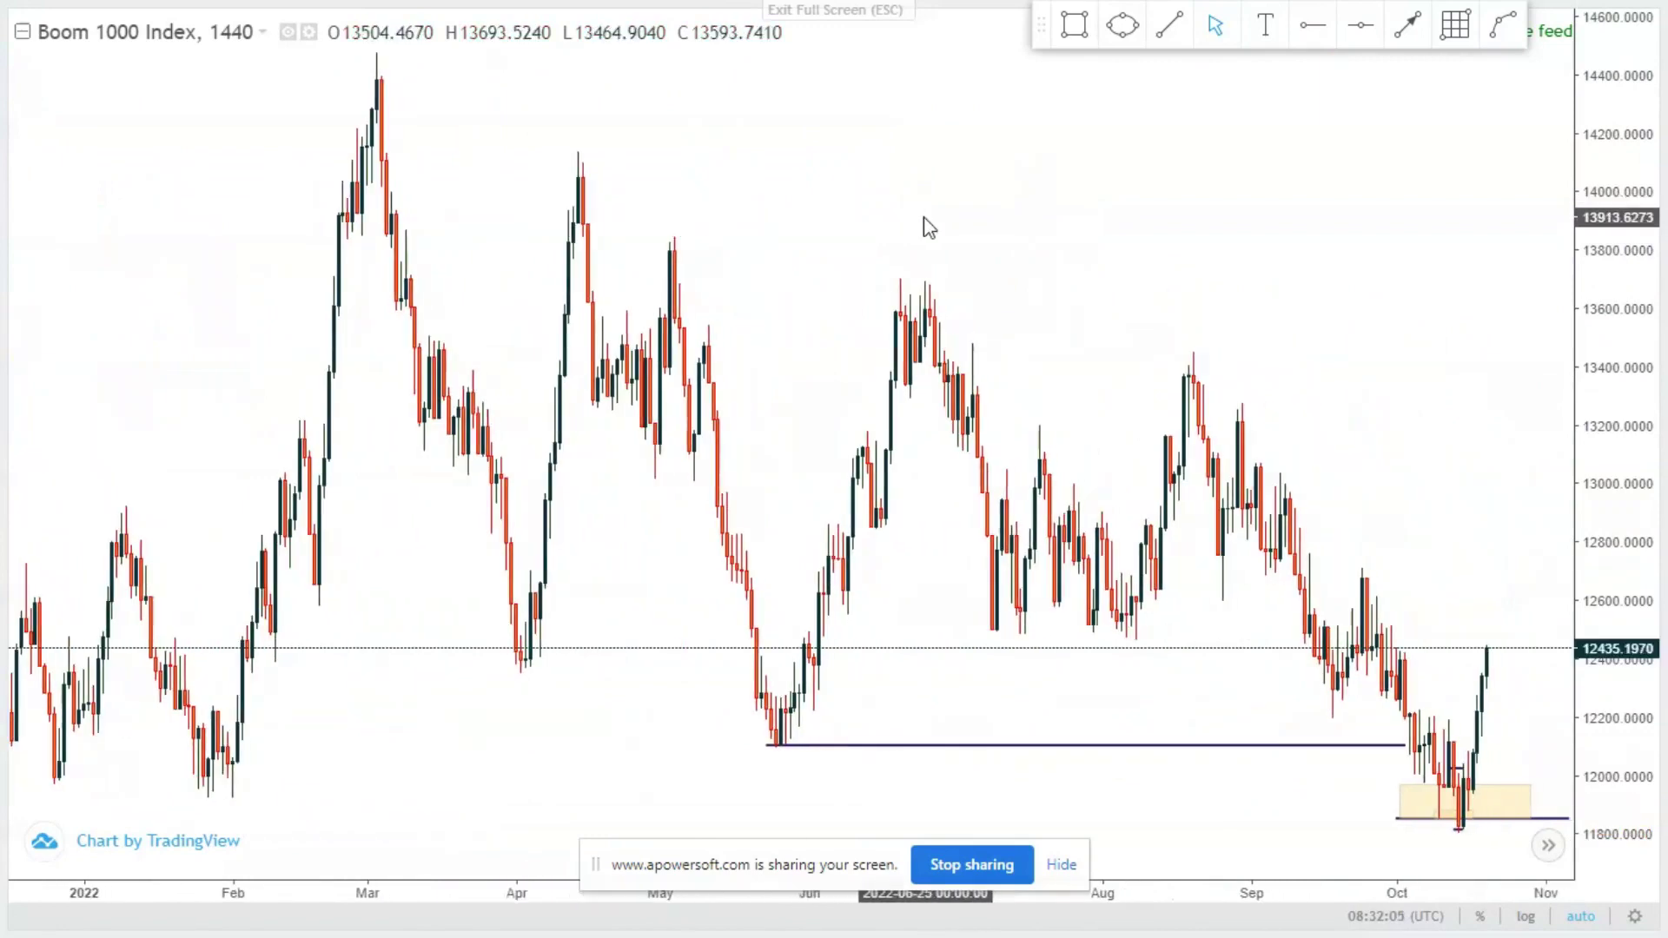
scroll(941, 258, up, 5)
drag(1202, 279, 852, 428)
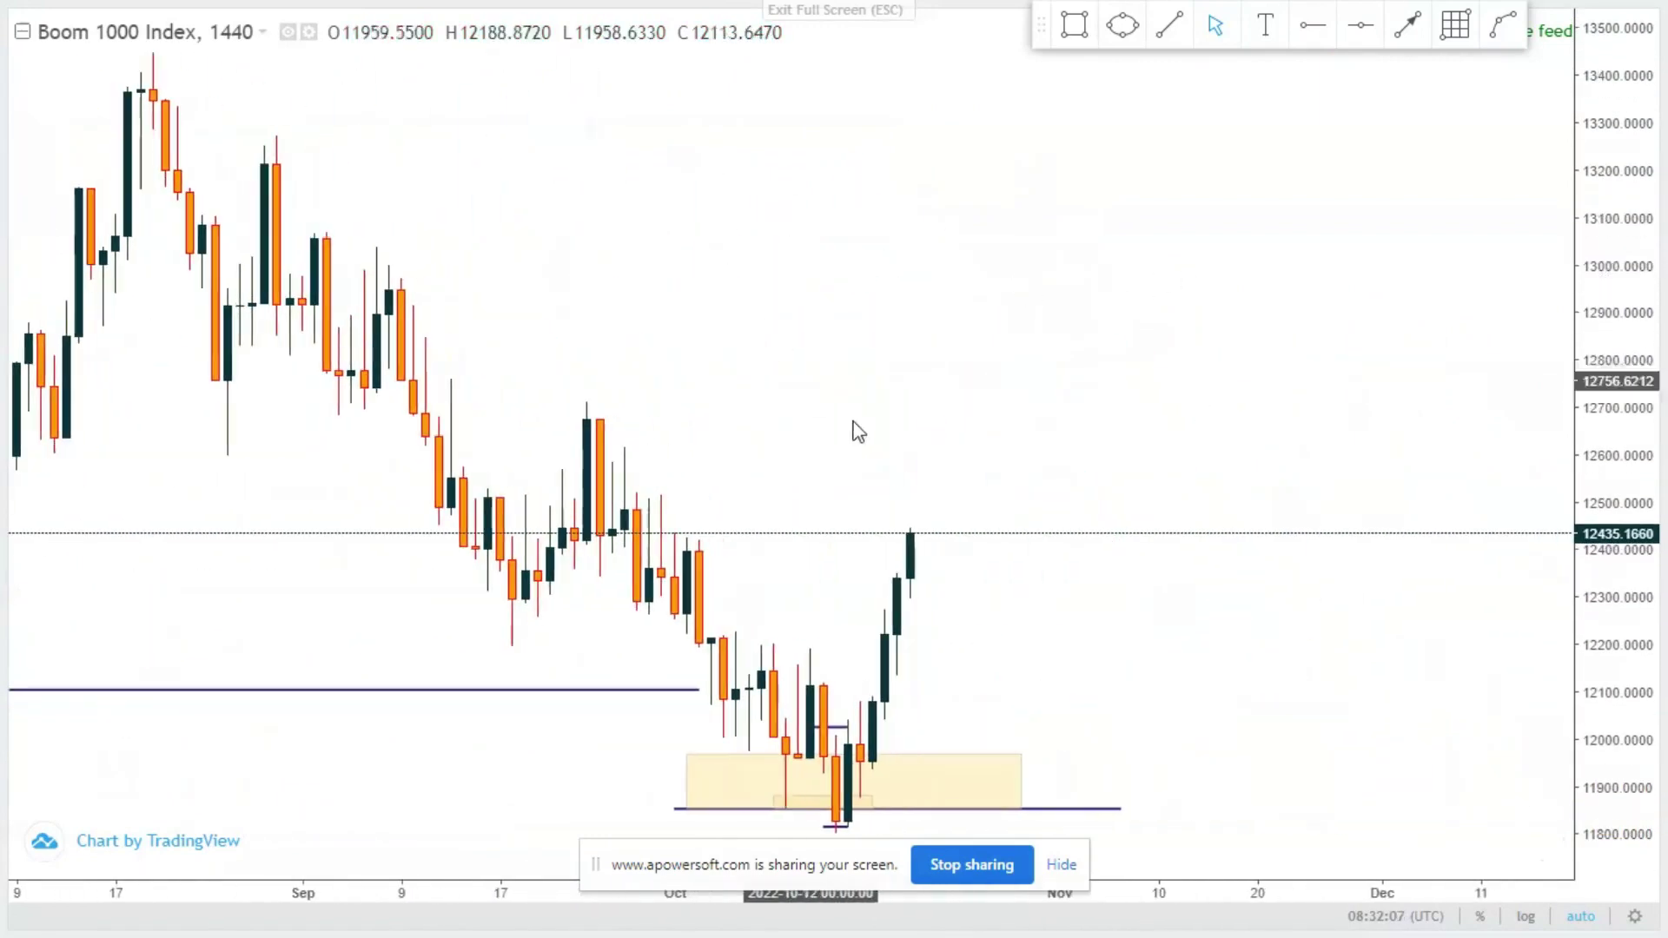
- Examine the October daily candles around the demand zone, the swing levels and the rally out of the zone
scroll(800, 417, up, 3)
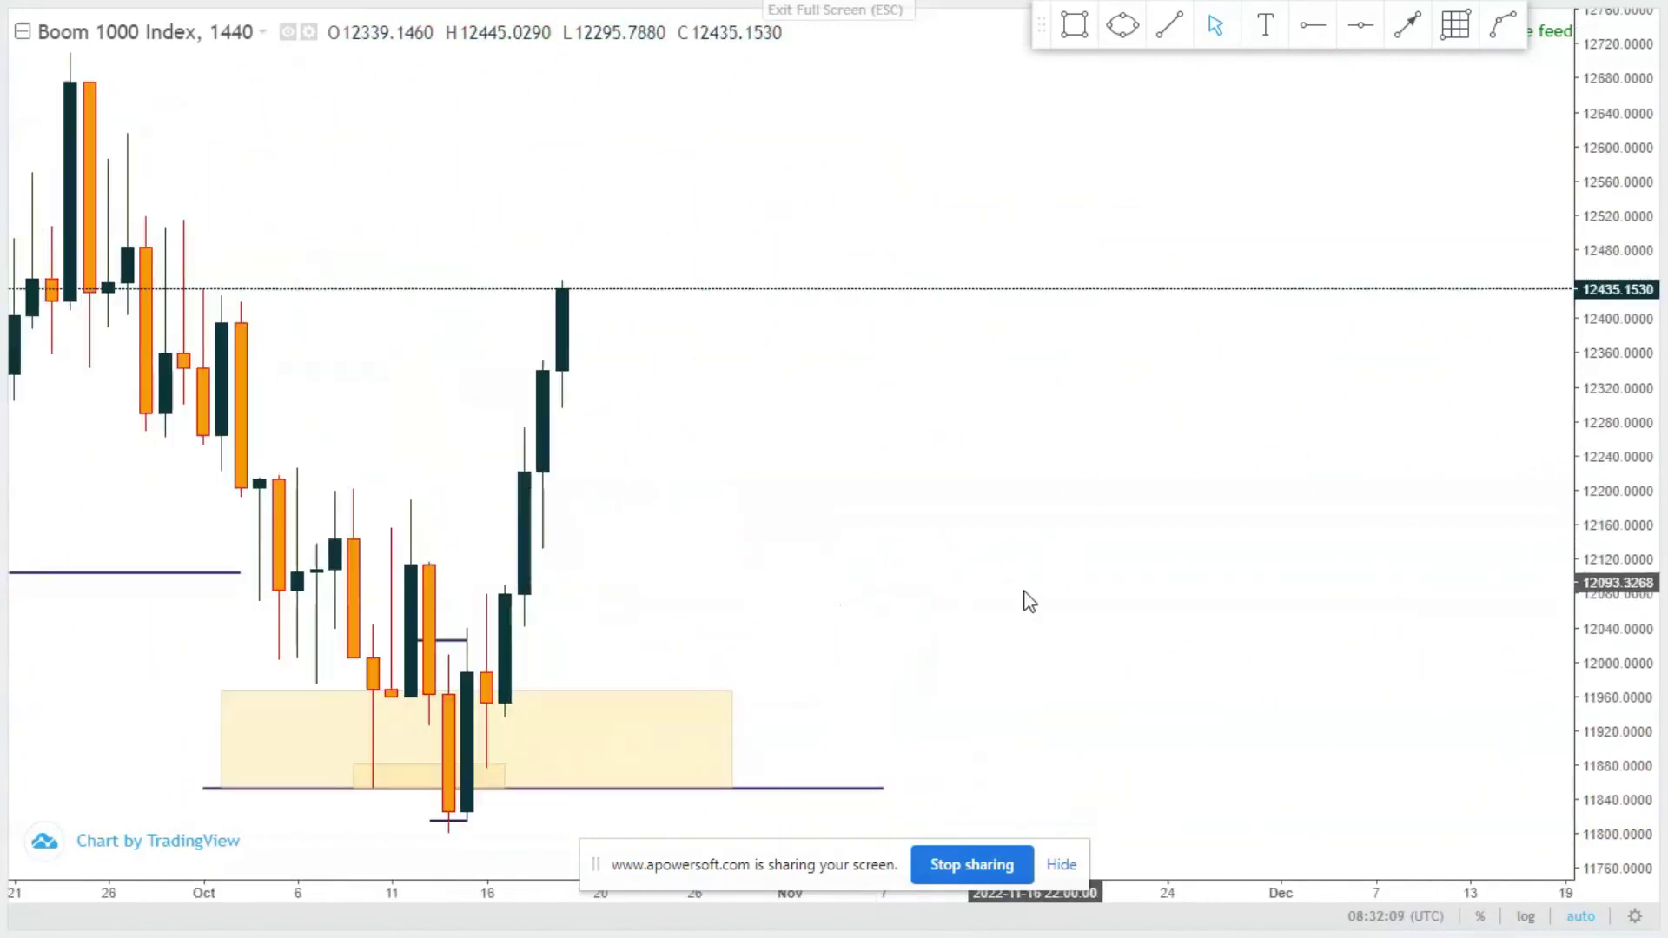
drag(617, 738, 957, 771)
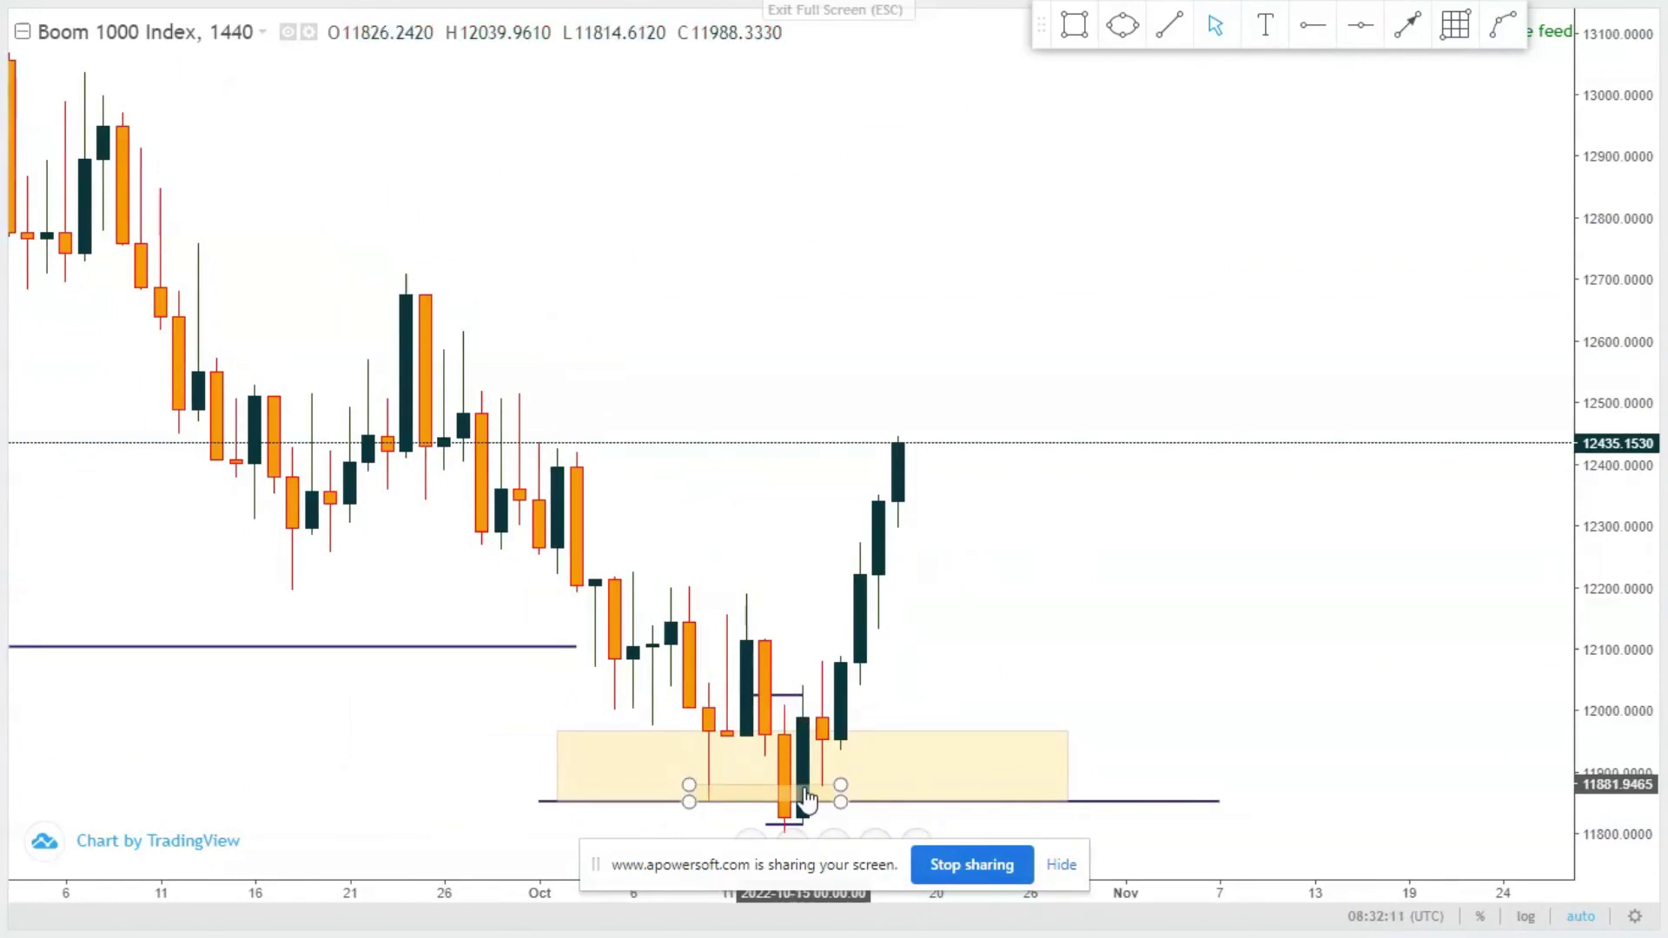
scroll(918, 671, up, 2)
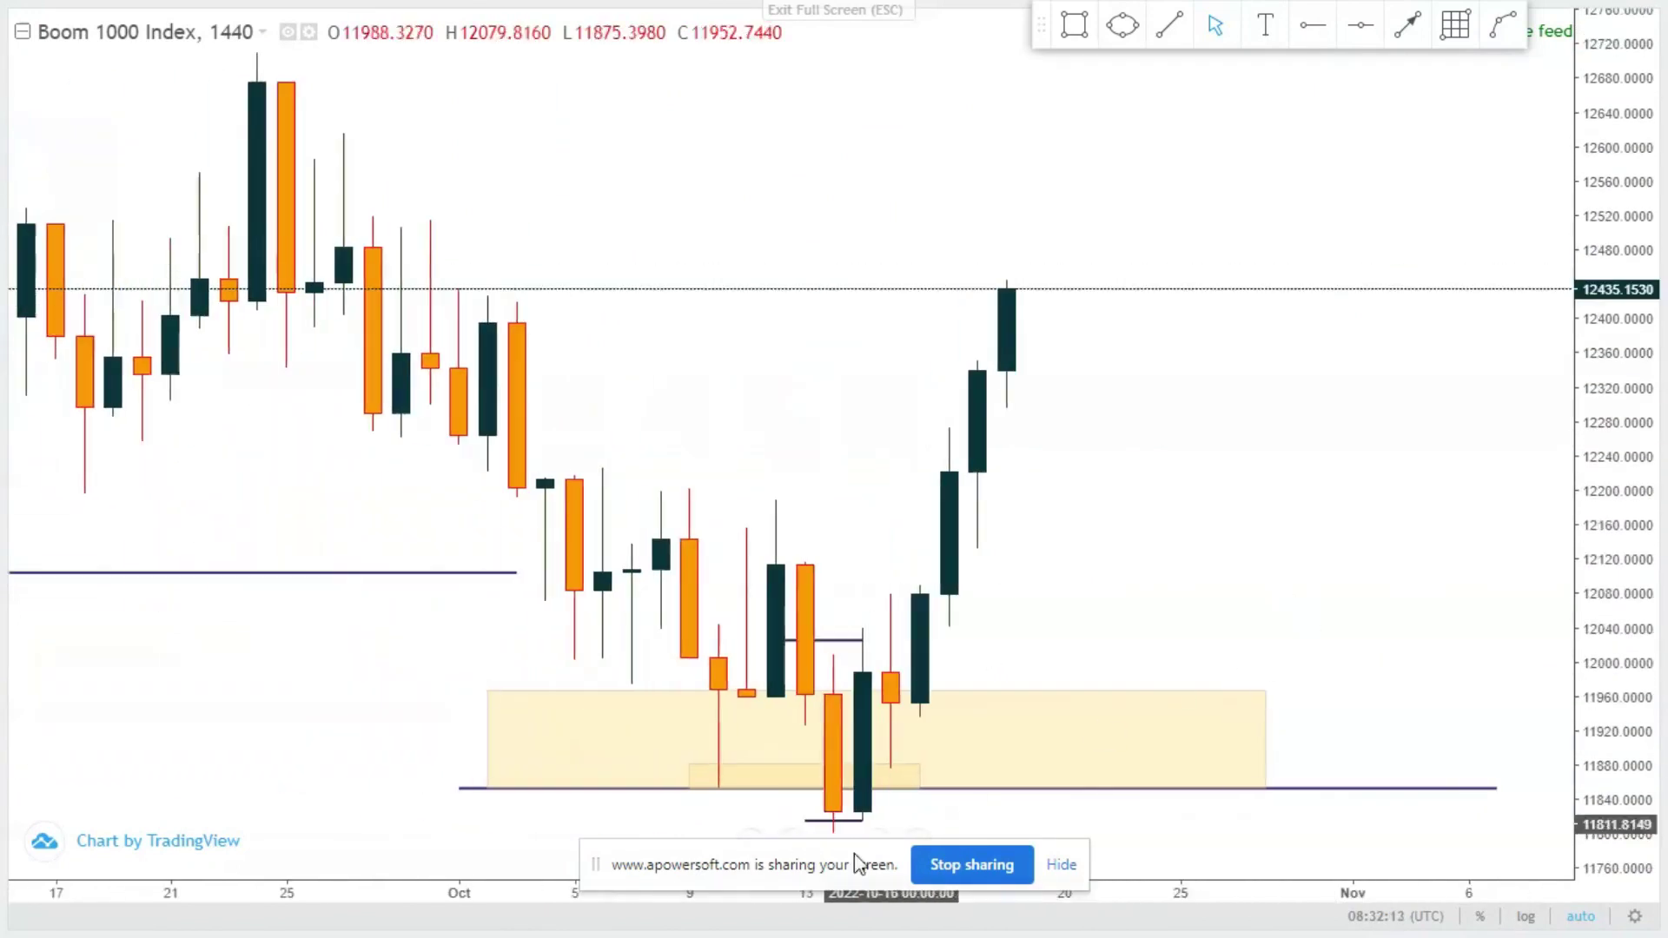
click(857, 821)
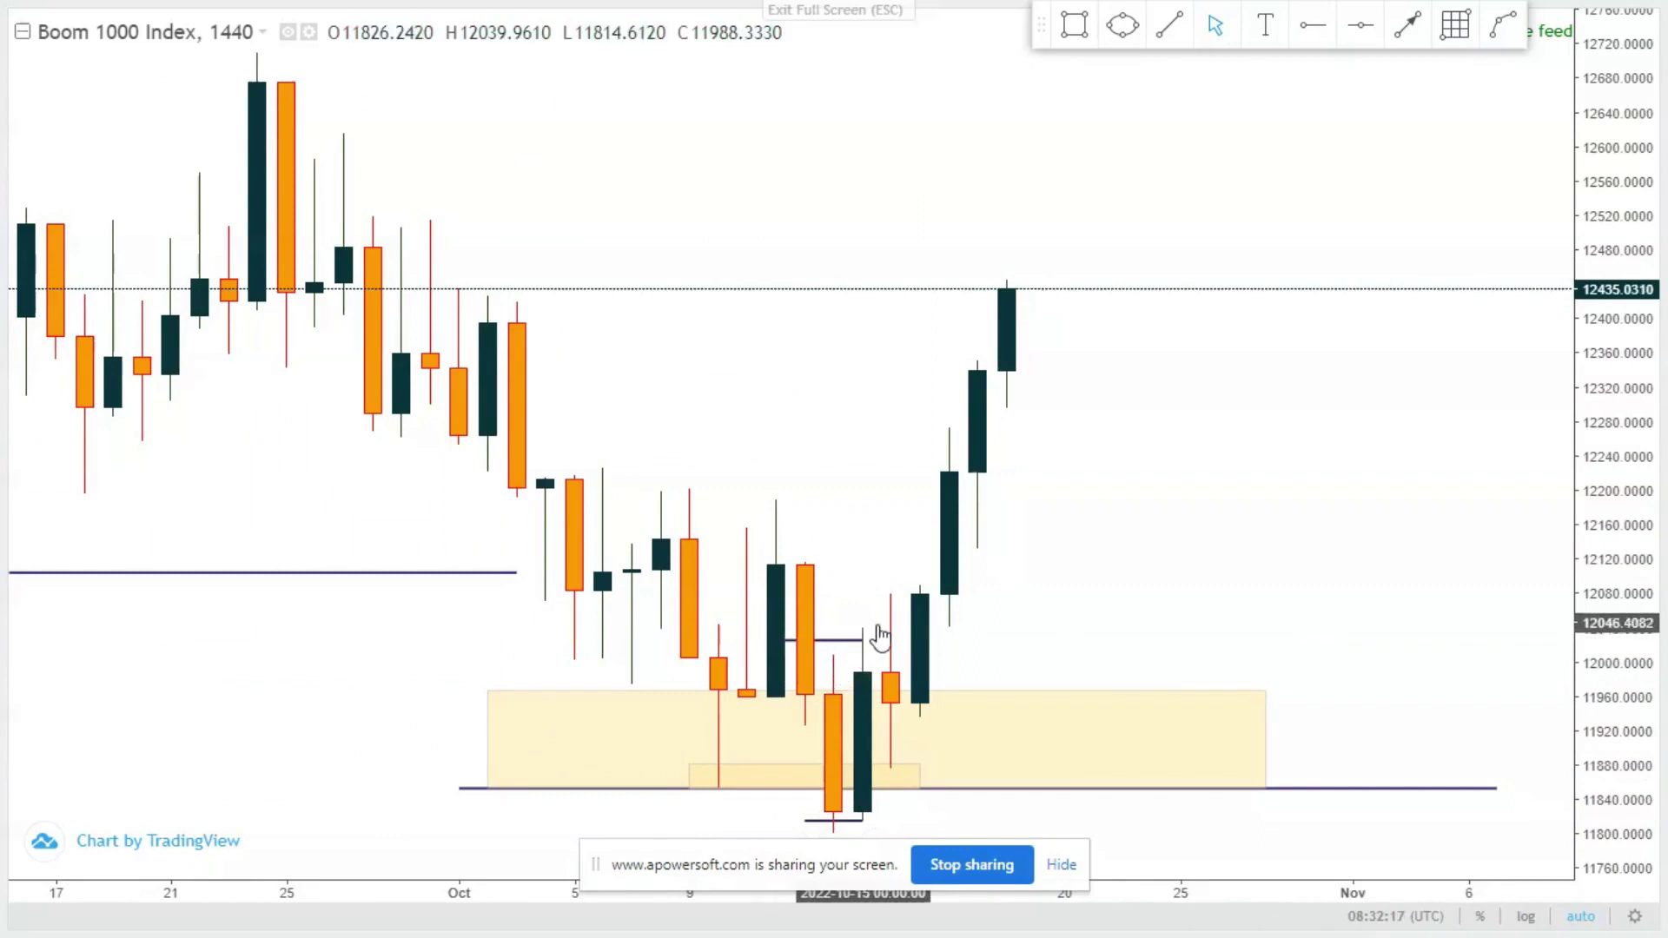
click(849, 701)
click(1027, 604)
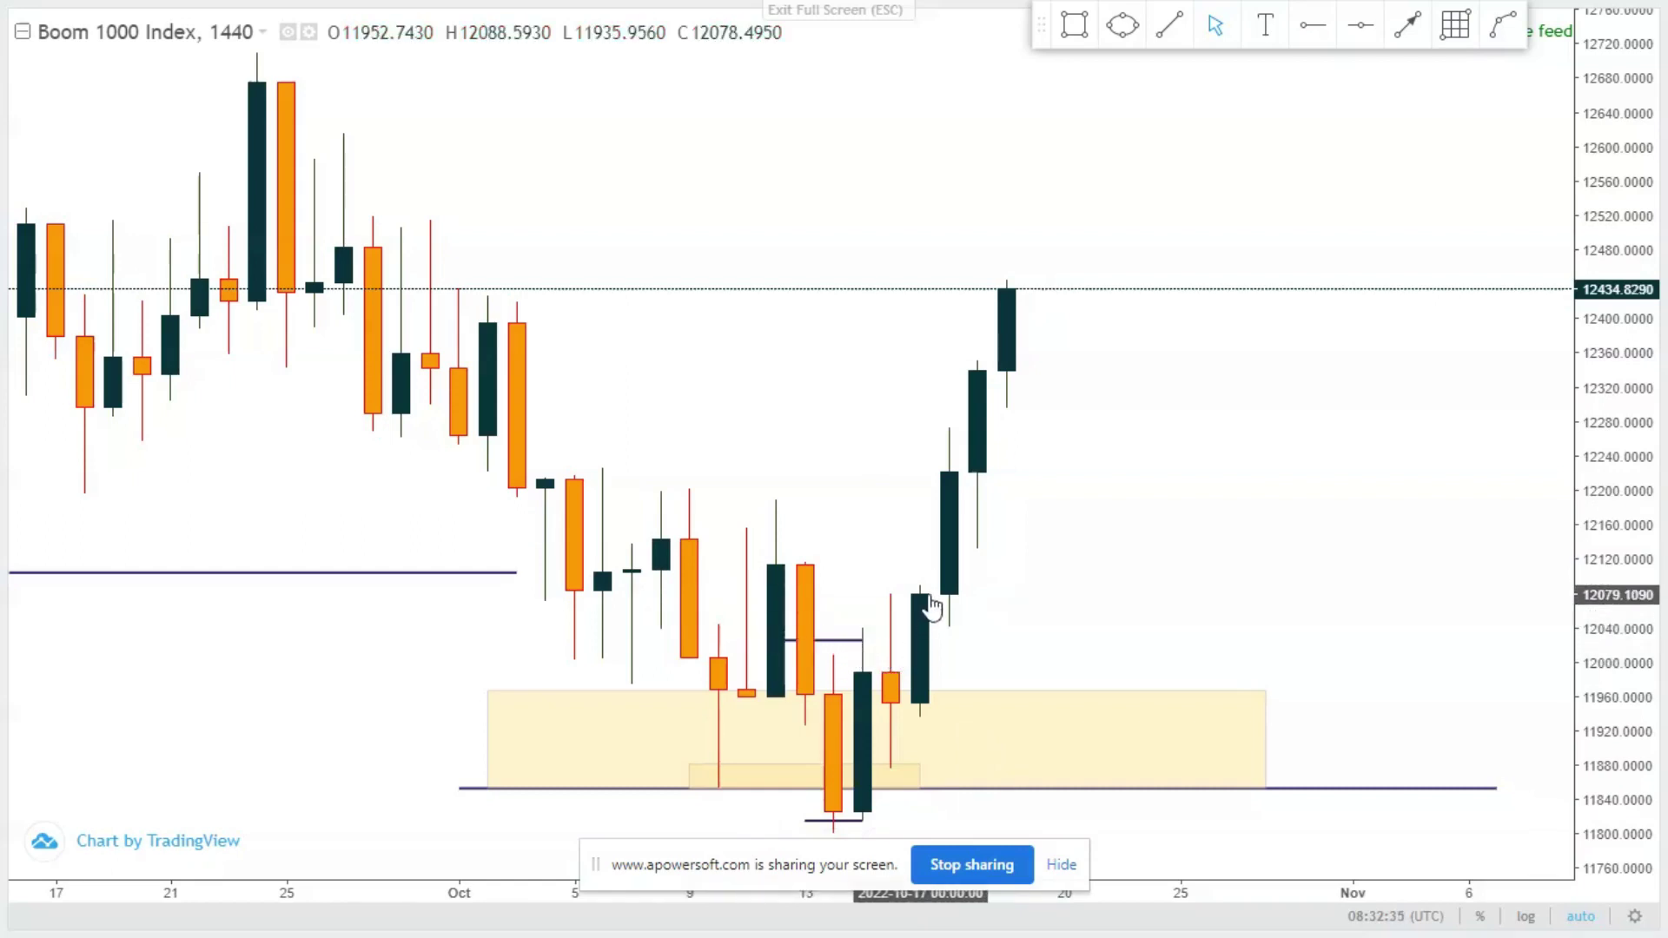
- Draw a rectangle around the latest rally candles from 17 to 24 October, between about 12126 and 12512
scroll(894, 610, down, 1)
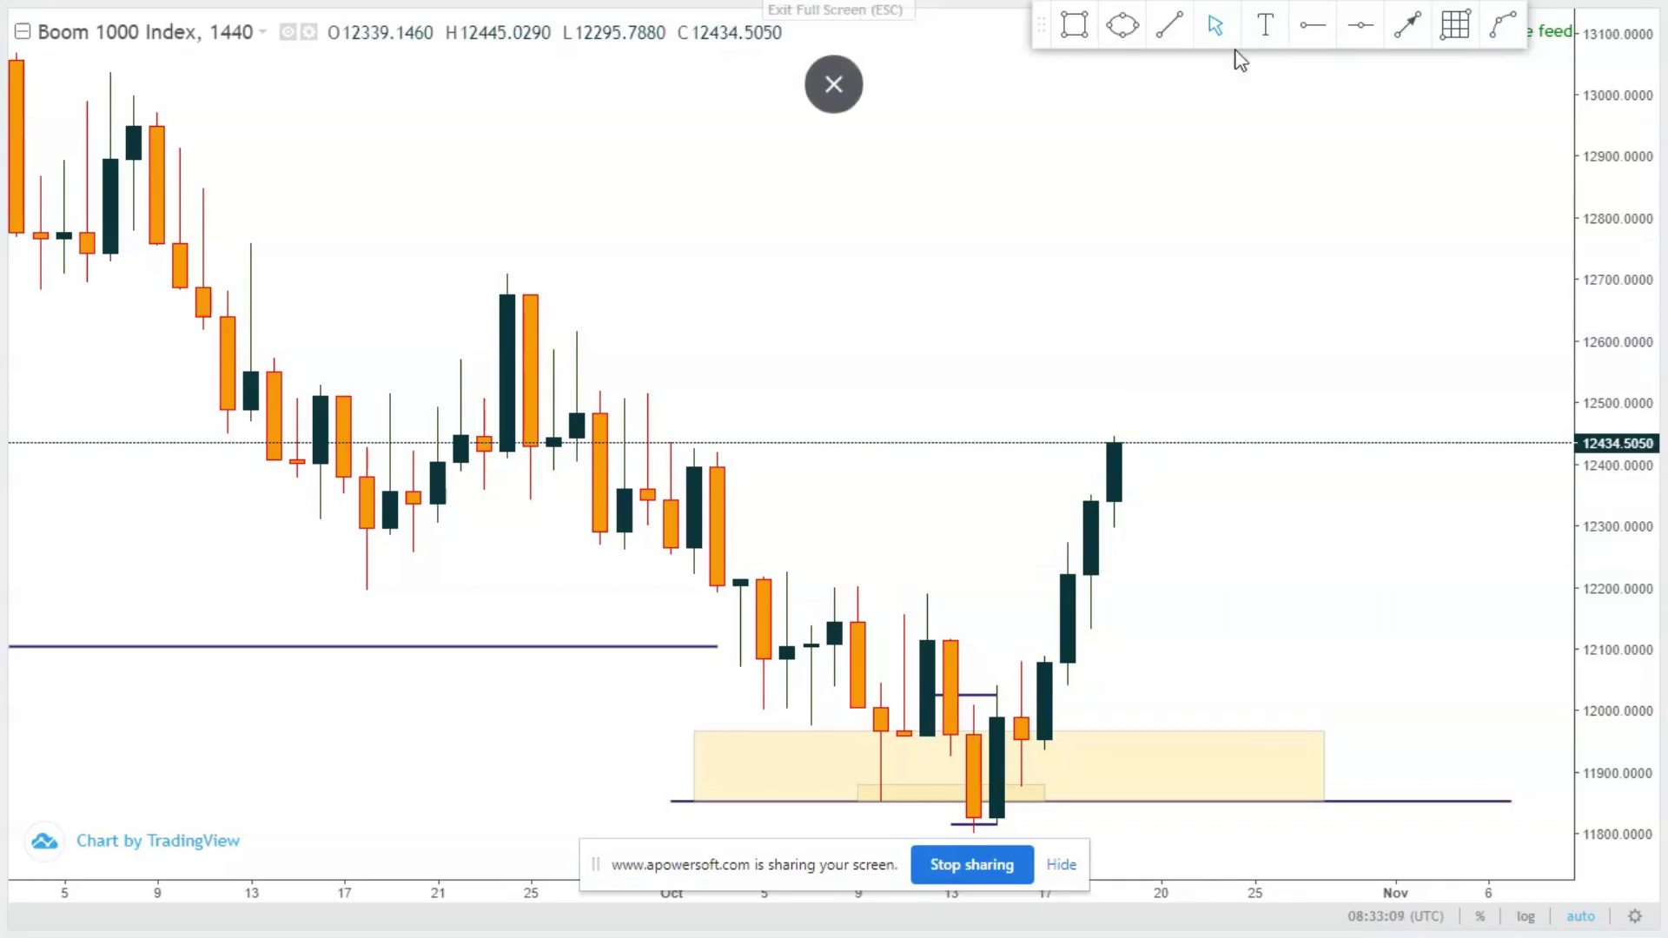
click(1077, 26)
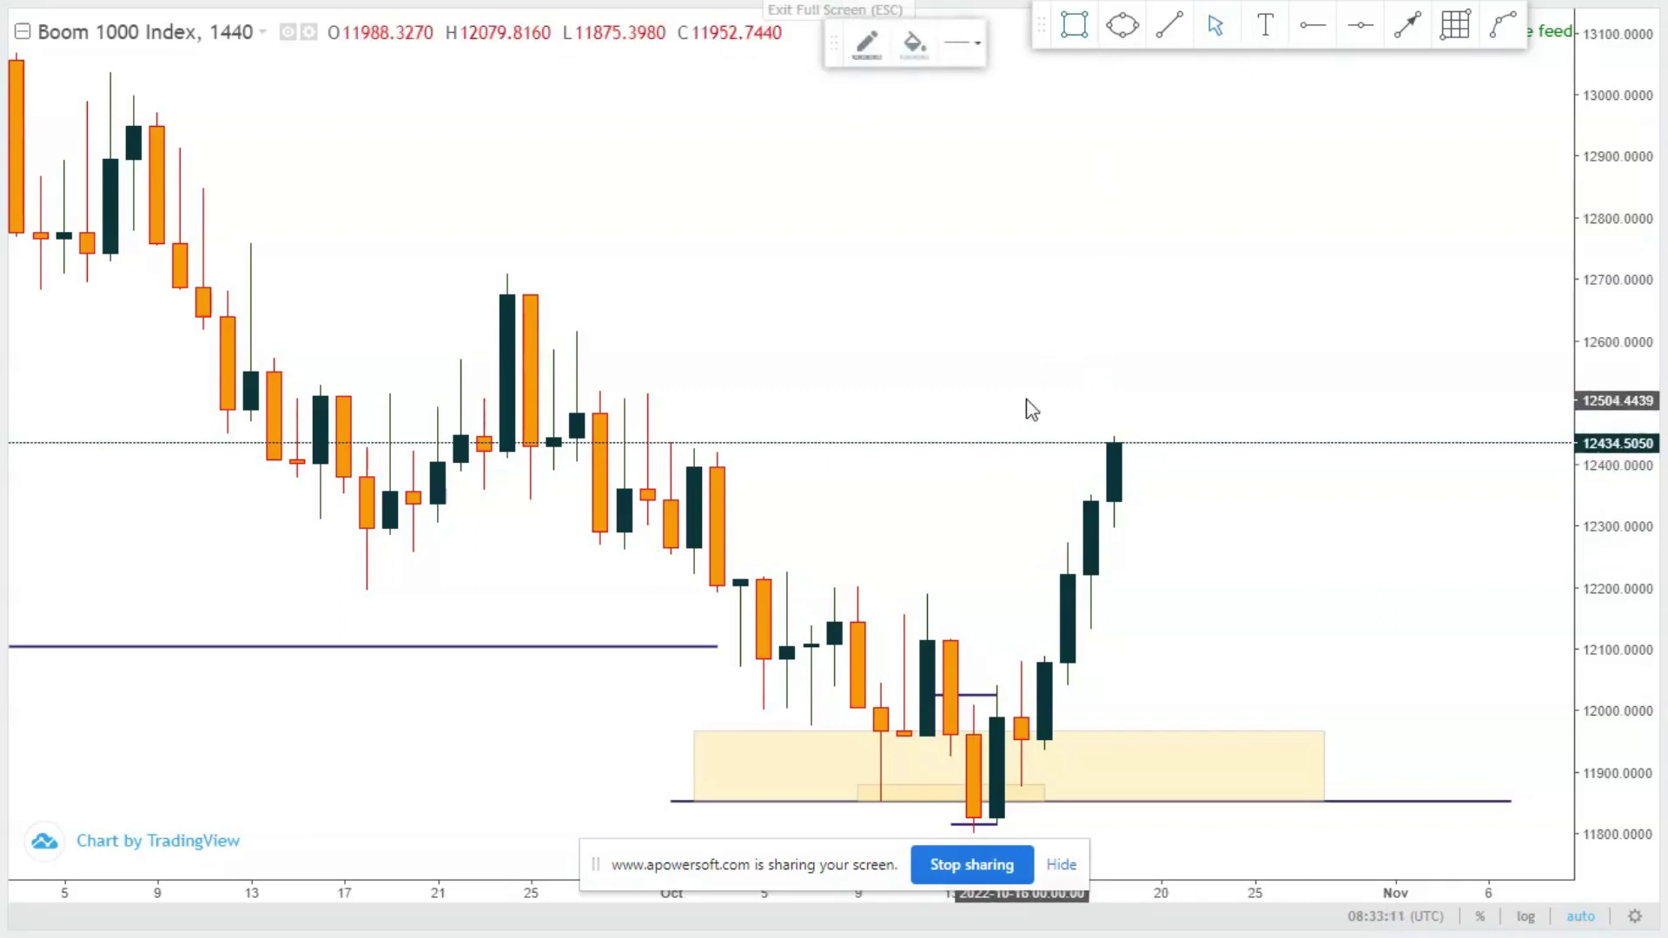
mouse_move(1044, 396)
mouse_down()
mouse_move(1294, 565)
mouse_move(1238, 656)
mouse_move(1229, 634)
mouse_up()
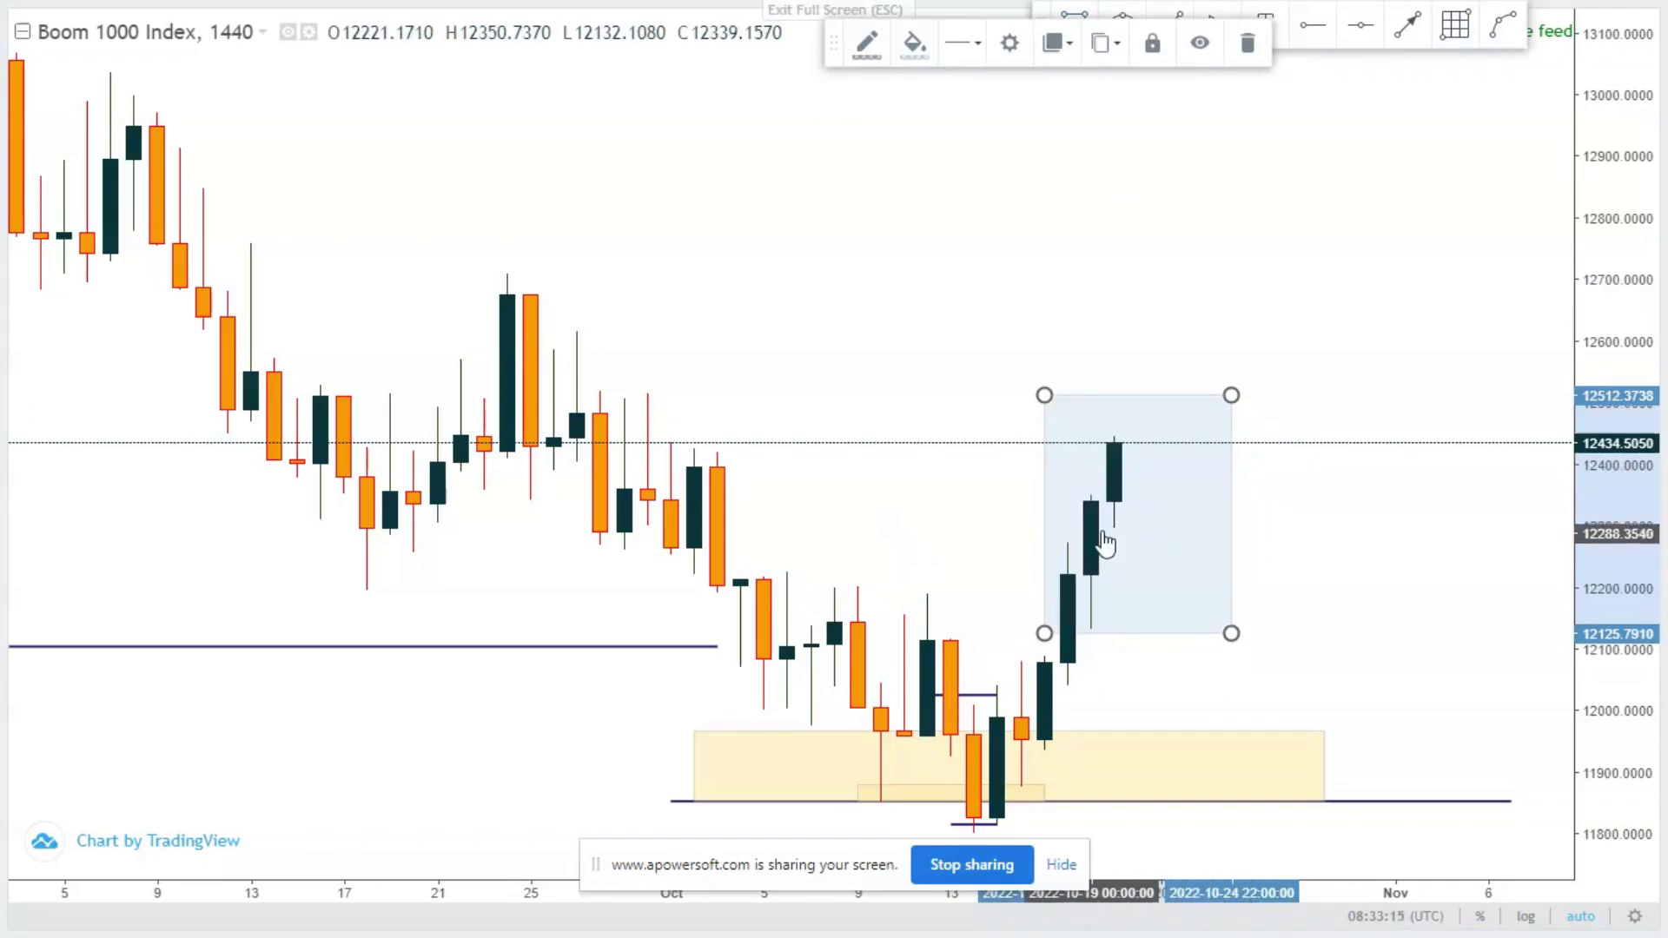
click(997, 487)
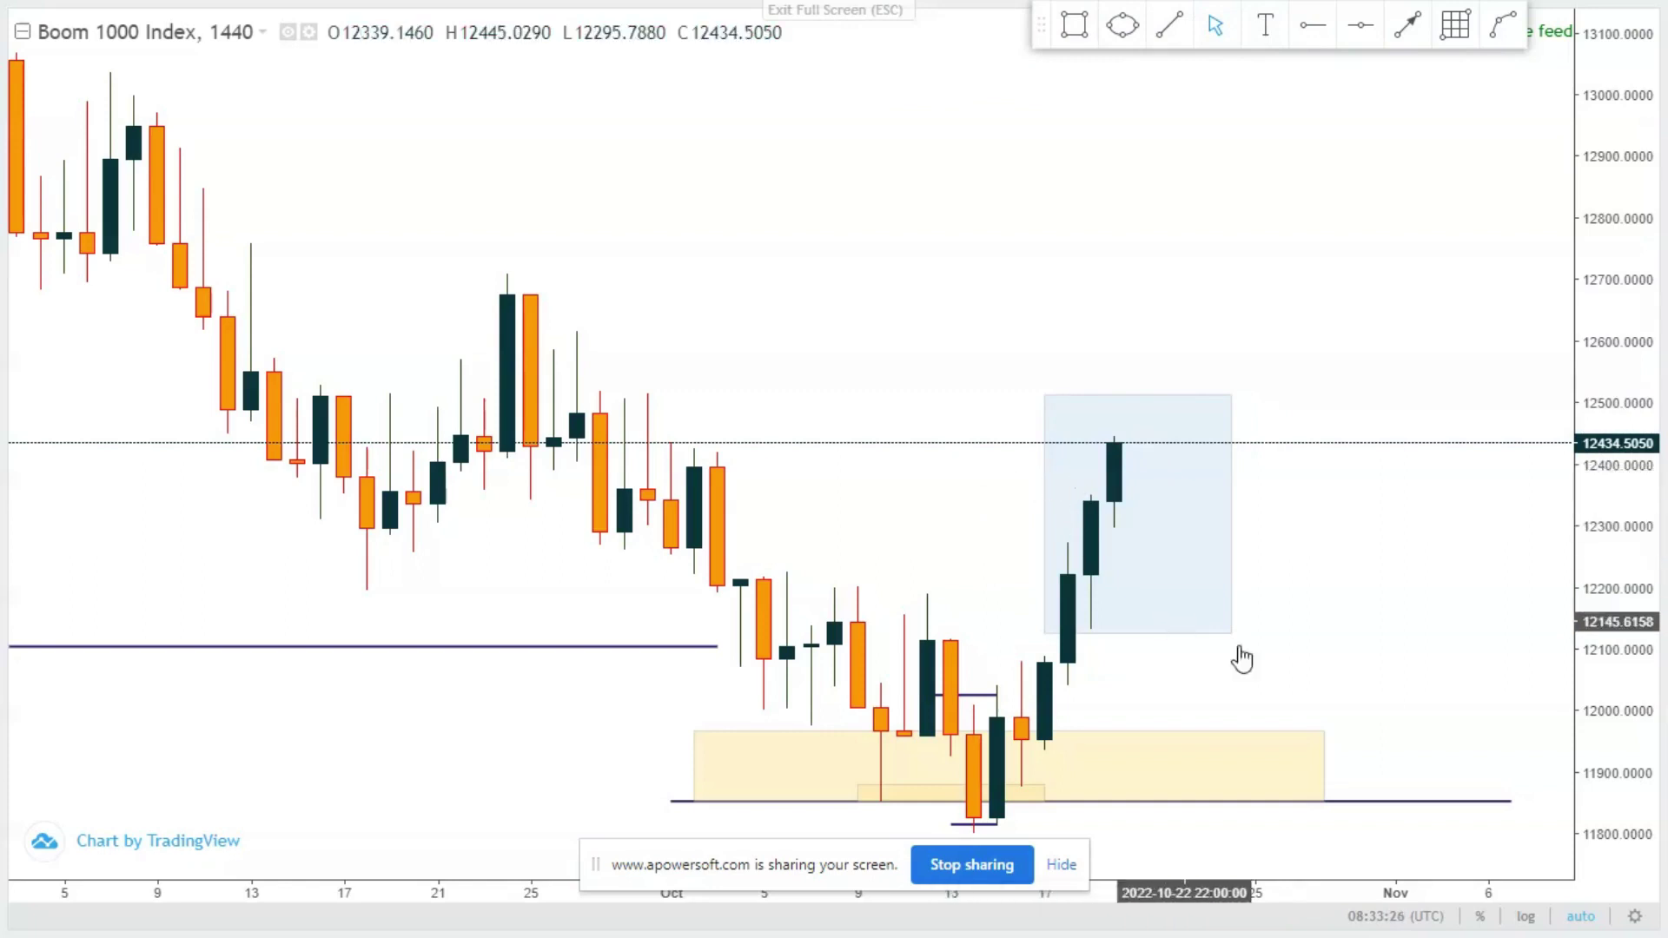
- Resize the rally rectangle to span about 12122 up to about 12443, level with the latest candle's top
drag(1228, 643, 1228, 645)
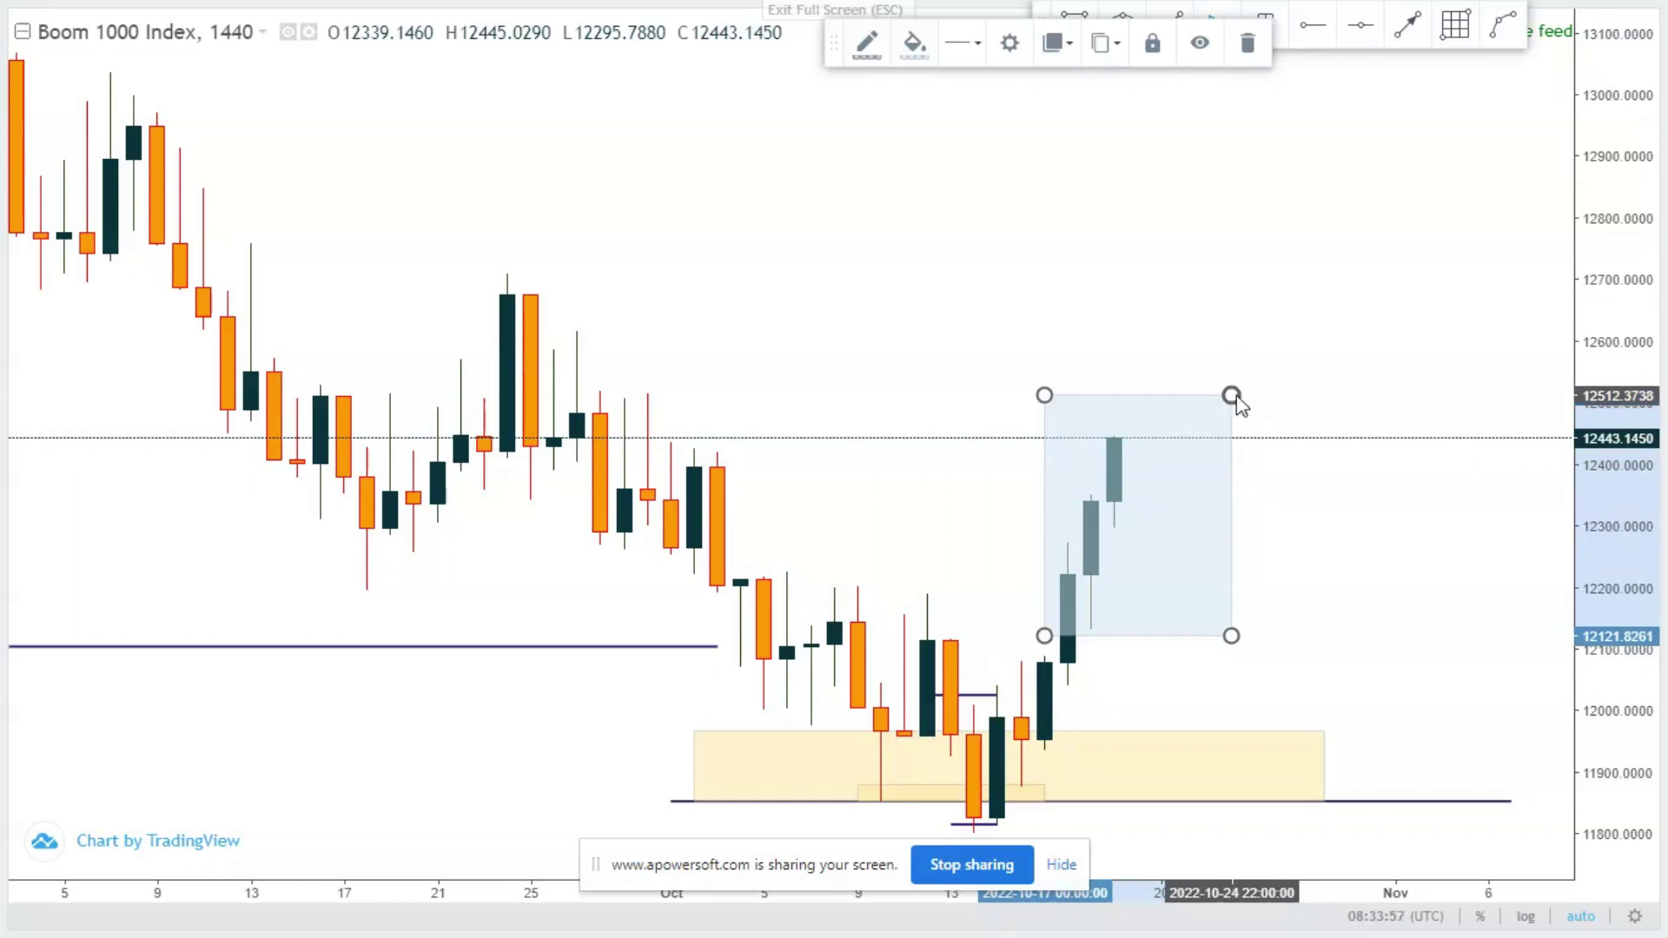
drag(1231, 395, 1239, 435)
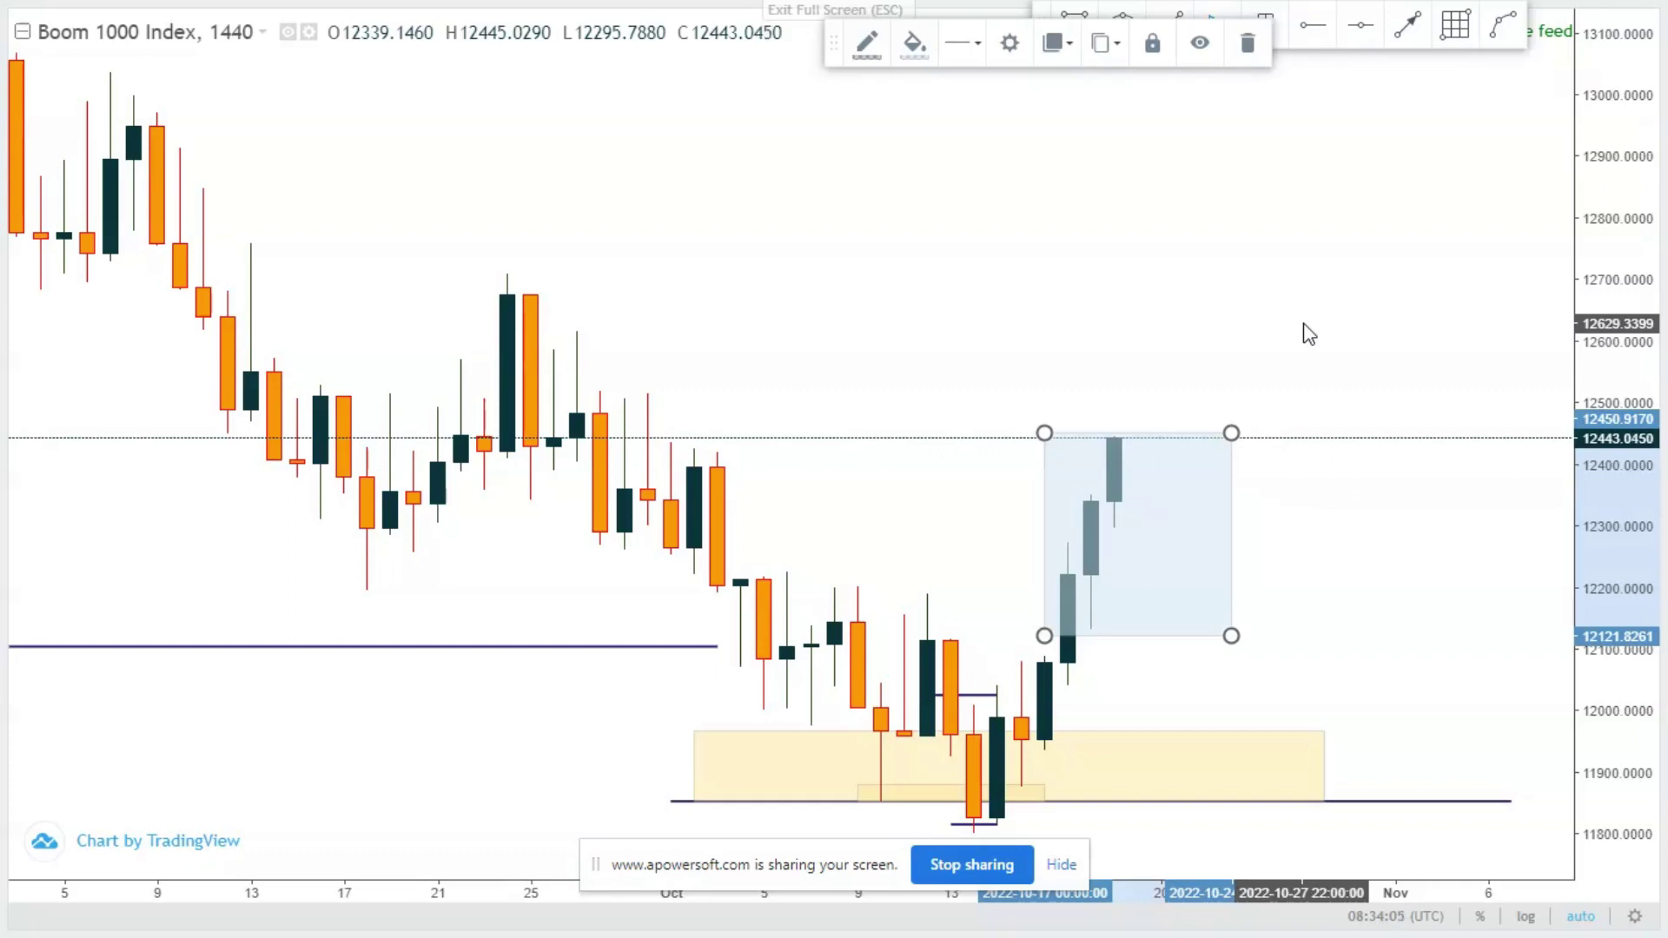
click(1135, 278)
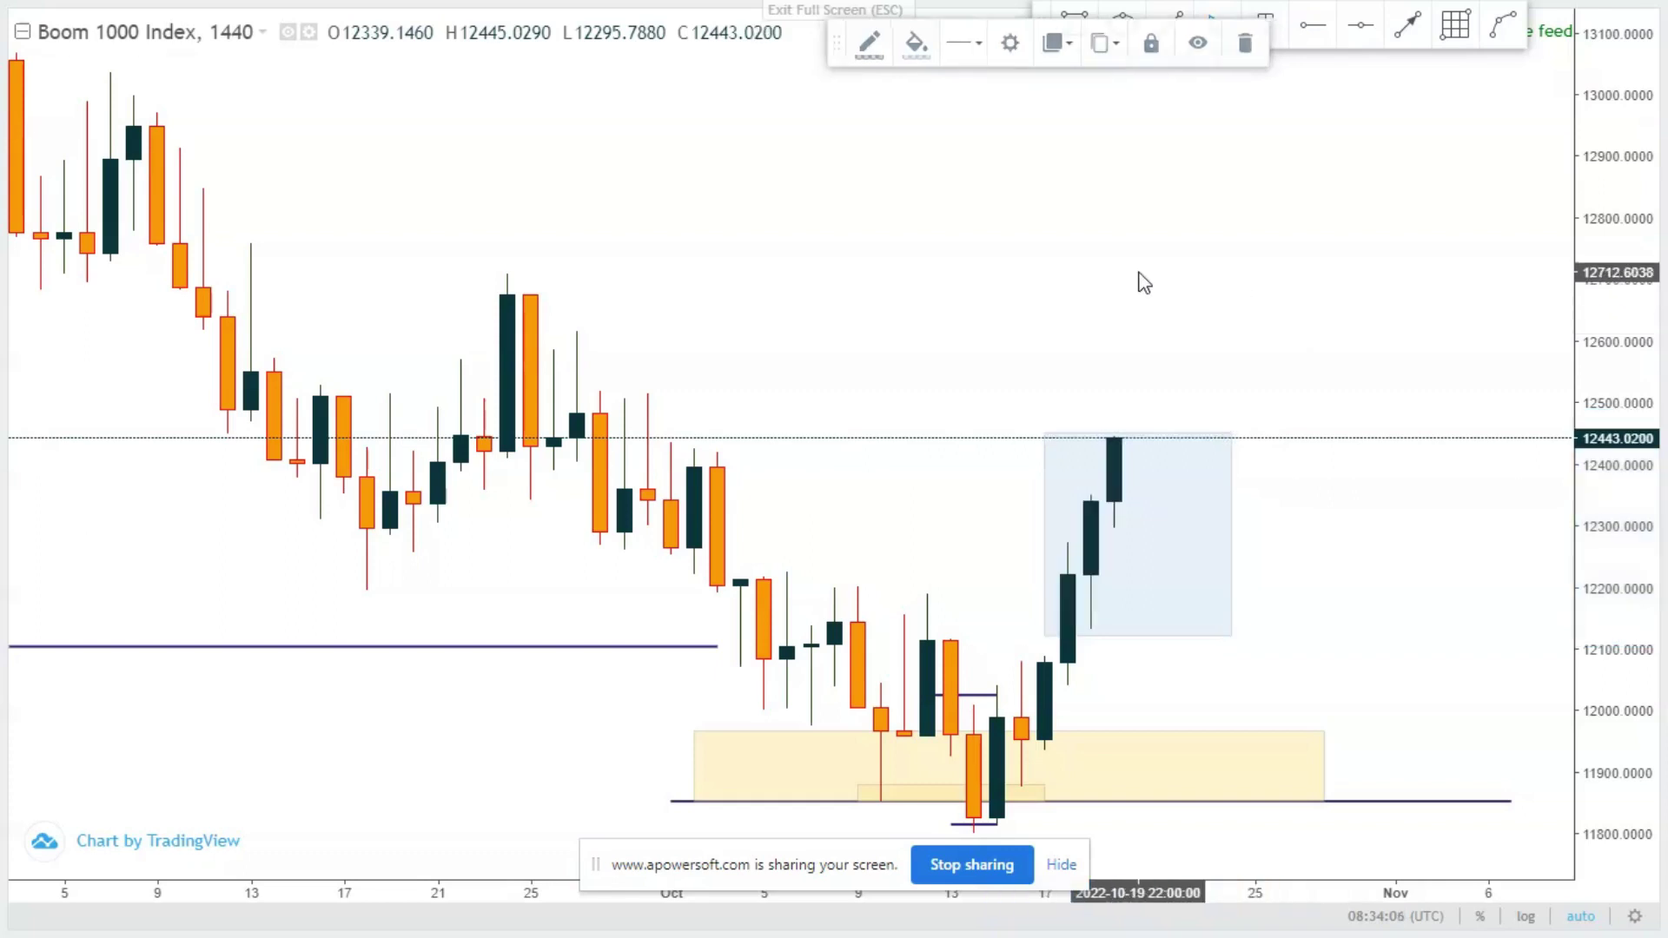
click(1047, 443)
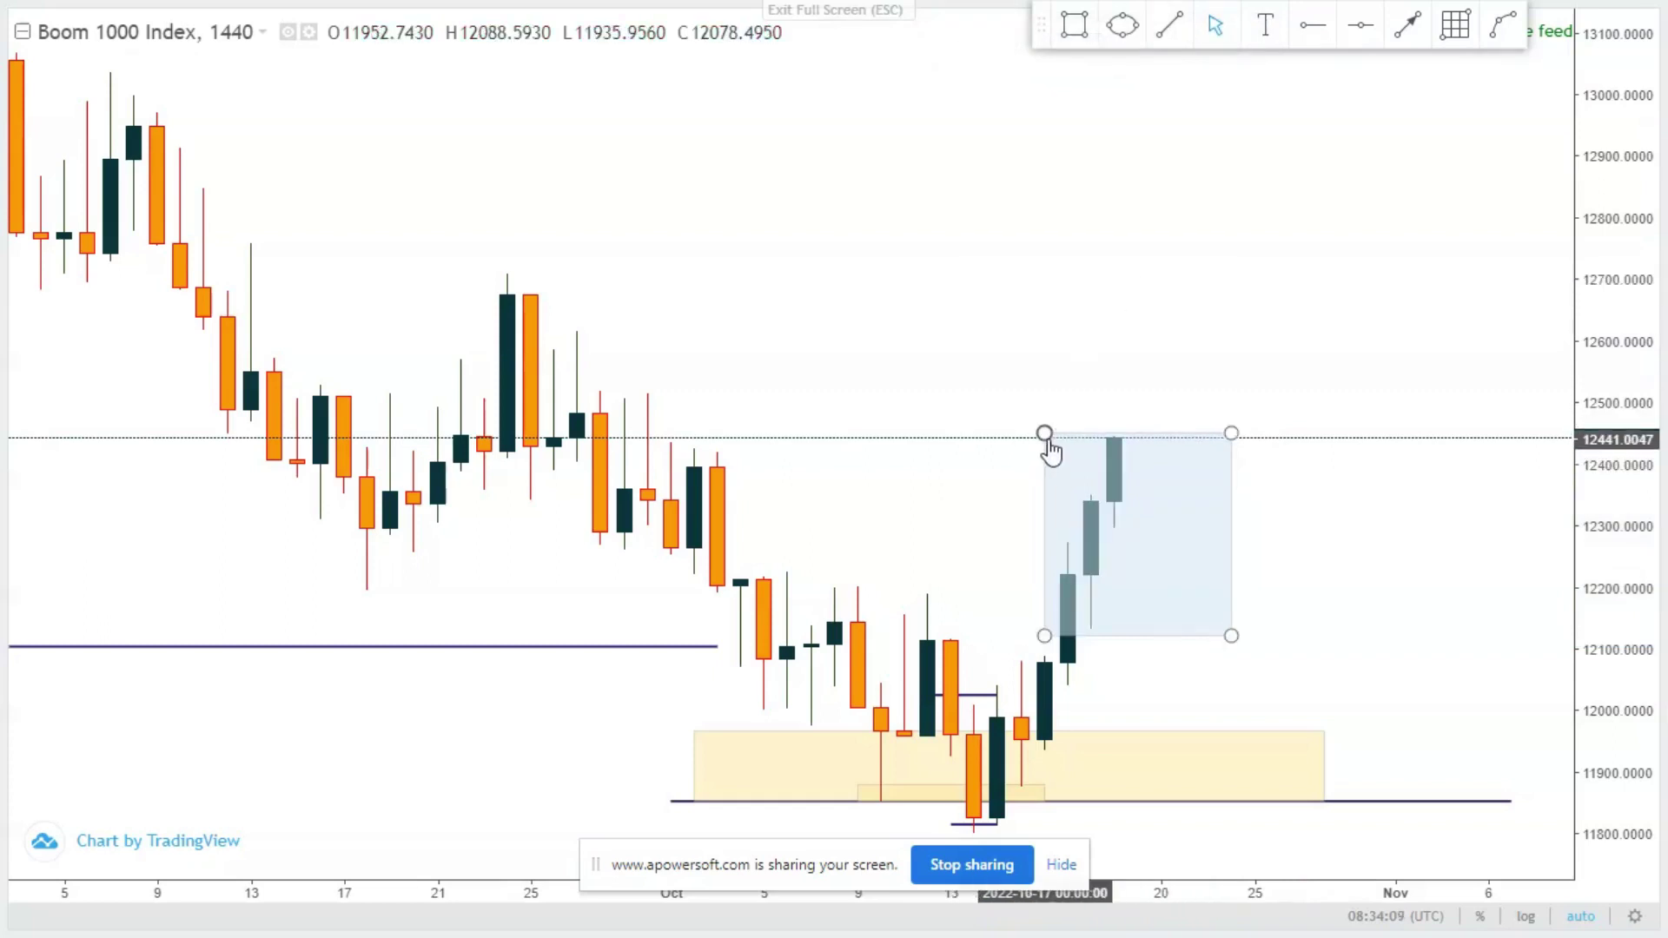
click(1087, 356)
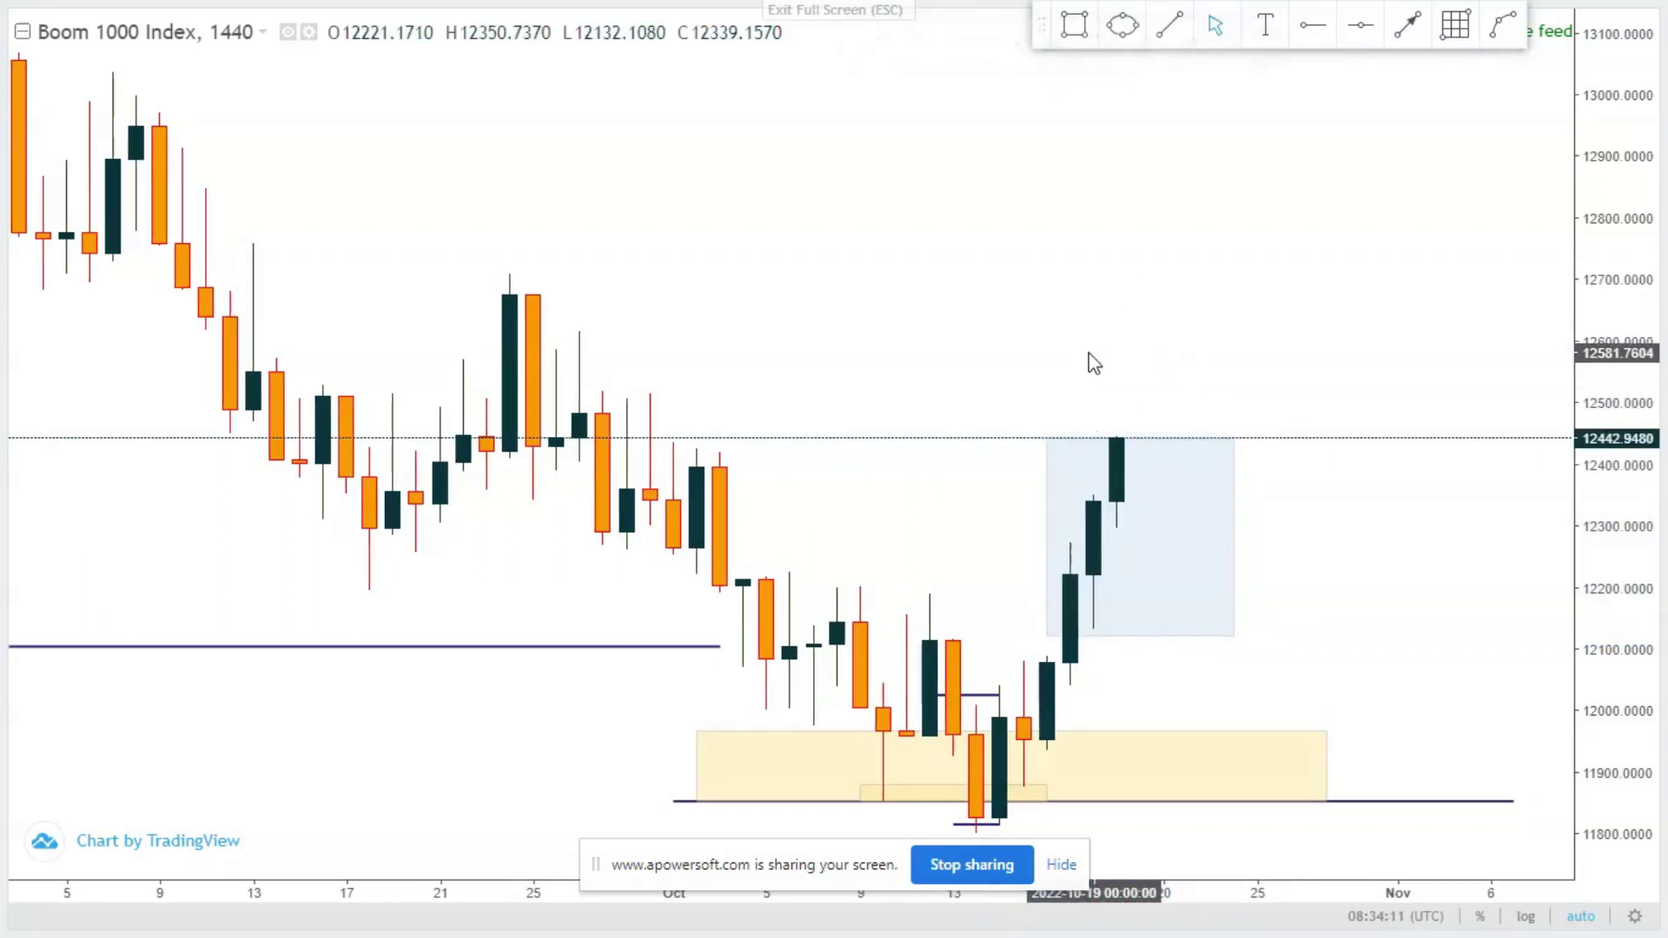